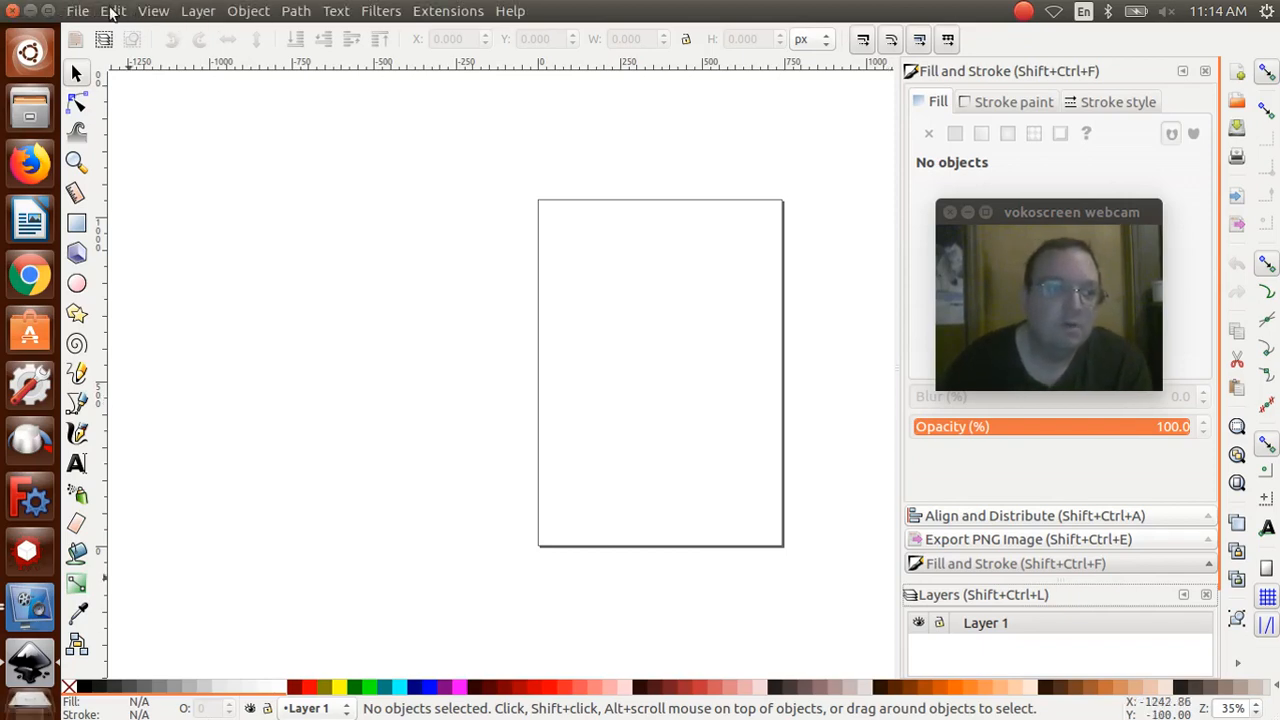
# Set the document's custom page size to 60 mm wide and 90 mm high
pyautogui.click(76, 12)
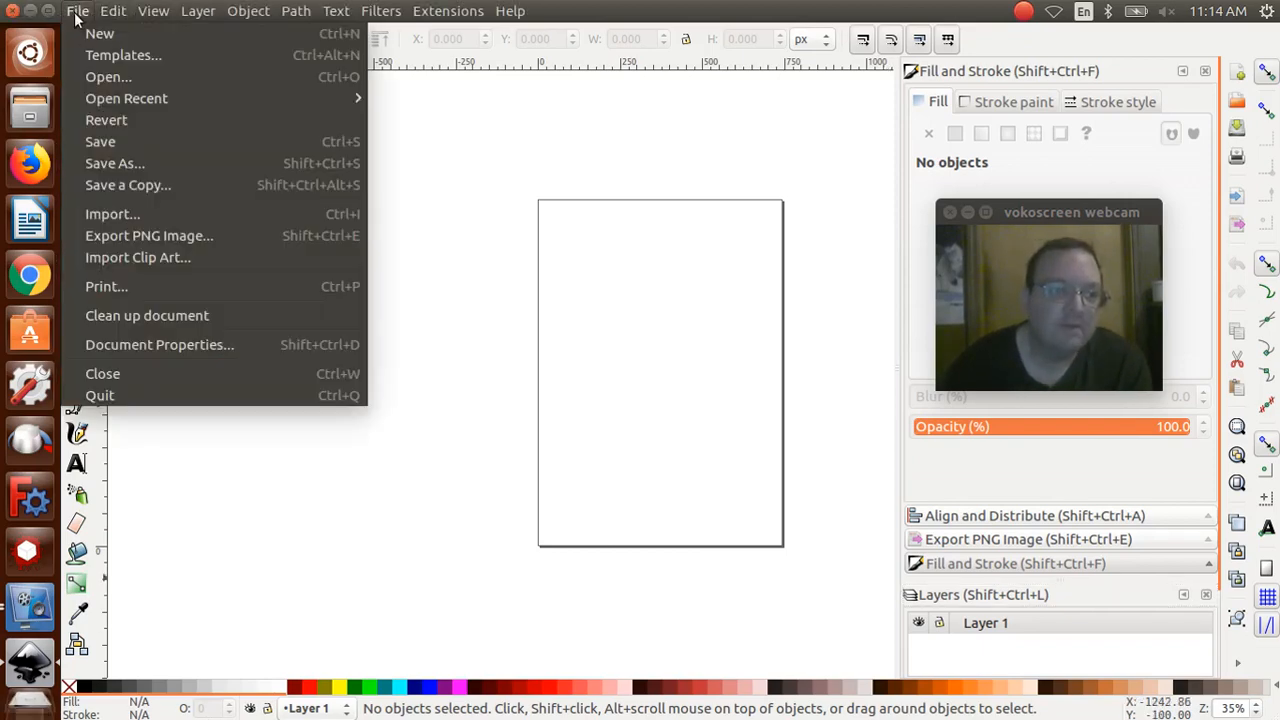
pyautogui.click(132, 344)
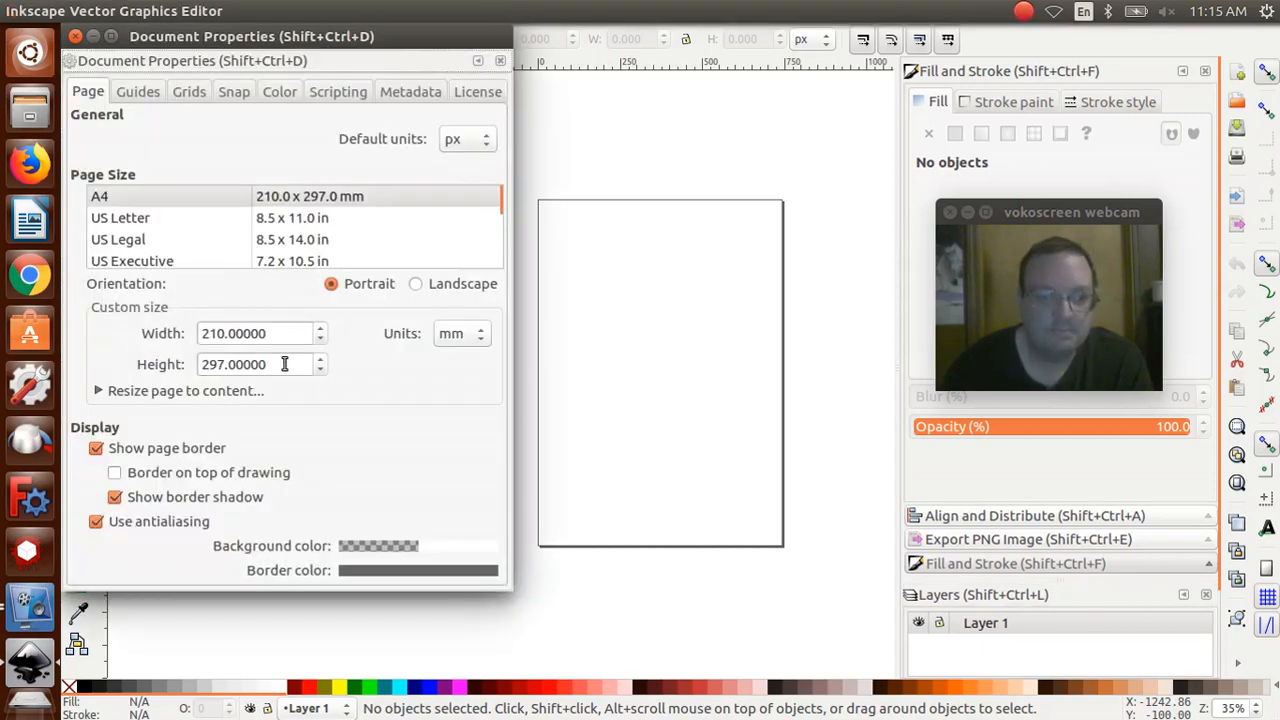
pyautogui.tripleClick(285, 364)
pyautogui.write('90')
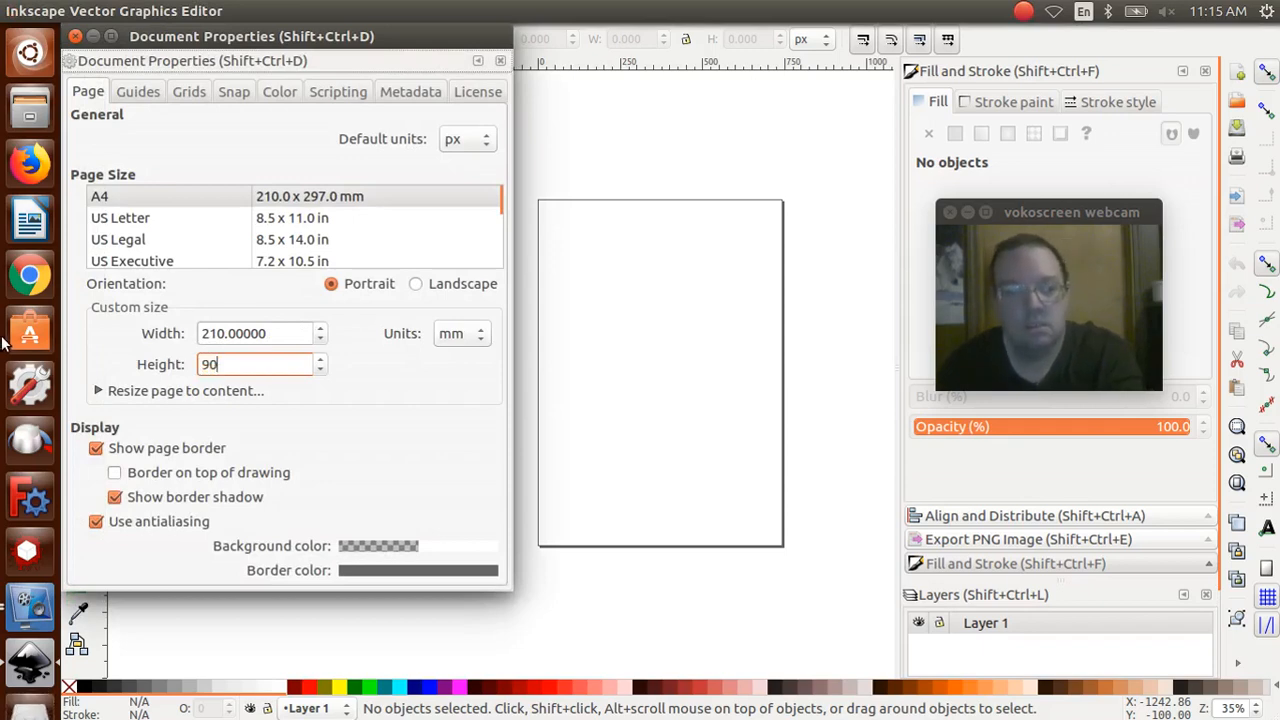
pyautogui.tripleClick(286, 333)
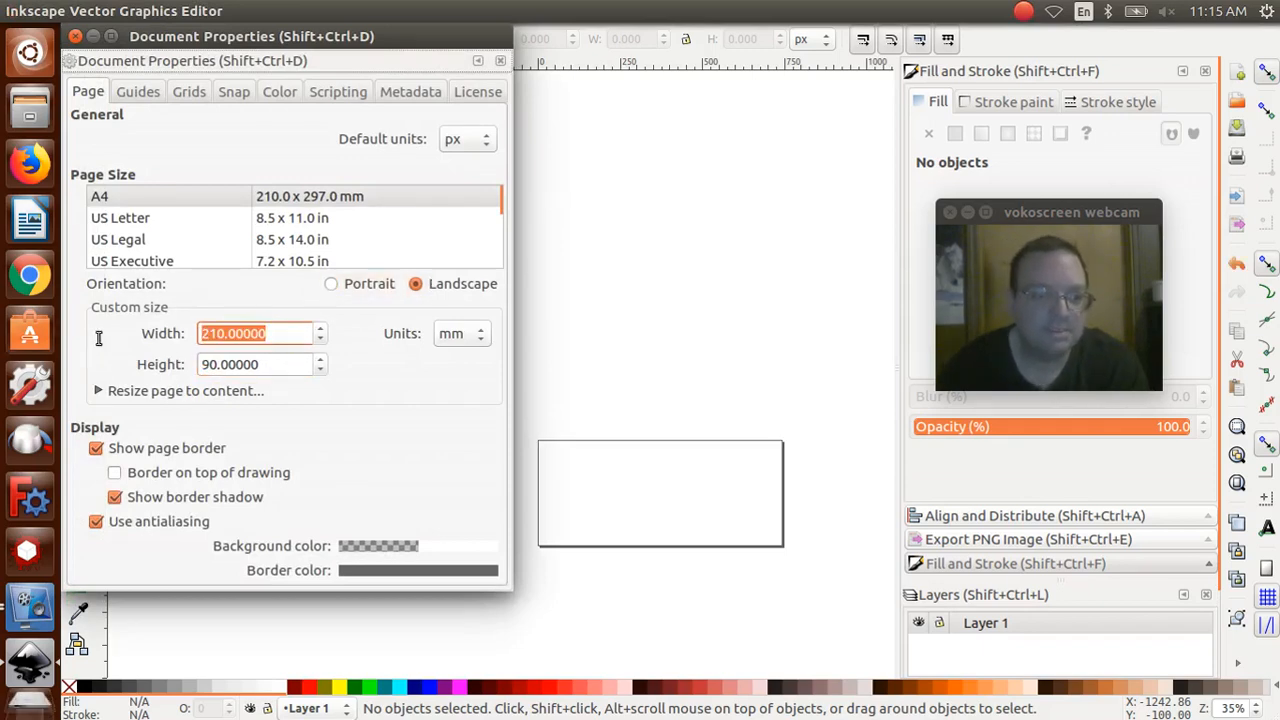
pyautogui.write('60')
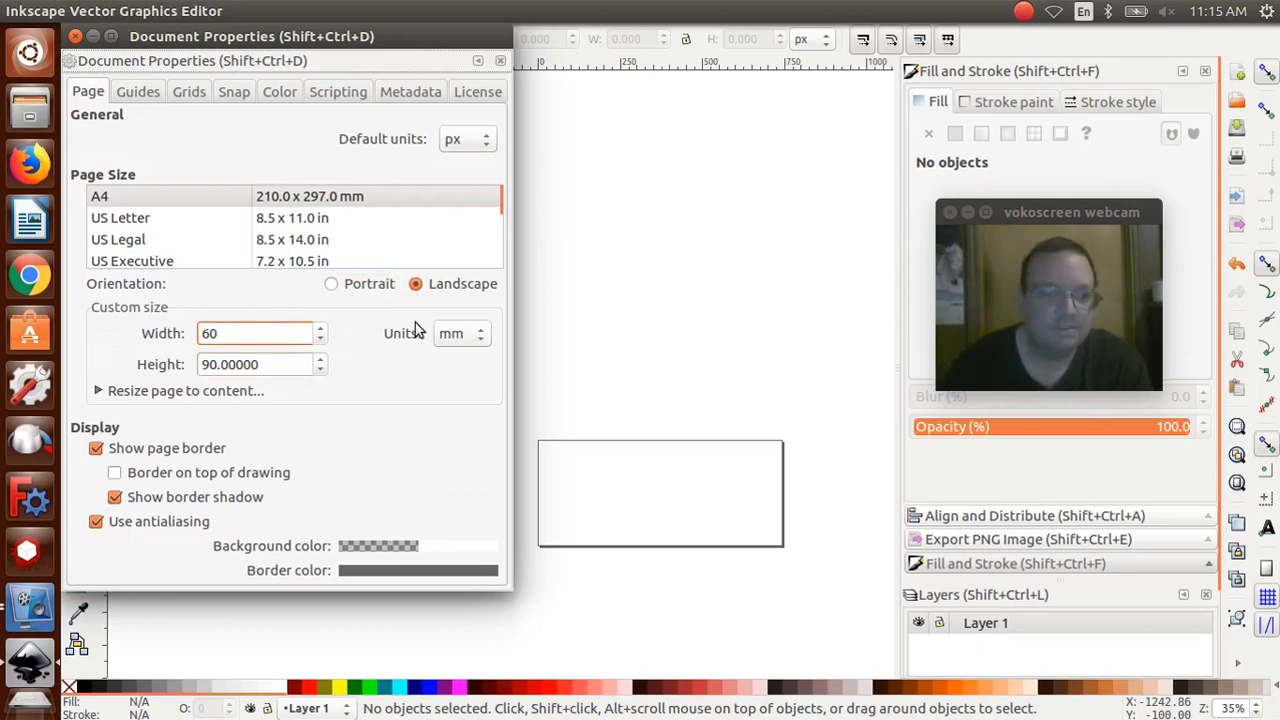
pyautogui.click(74, 37)
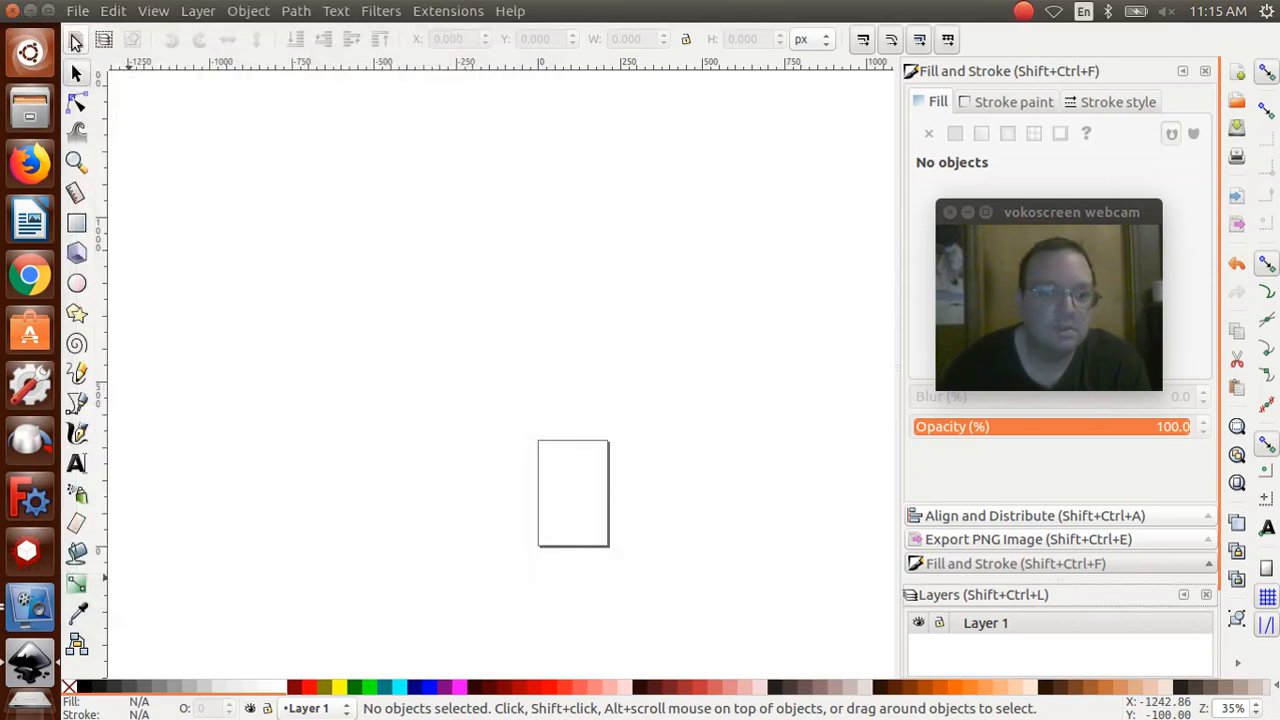
pyautogui.click(154, 11)
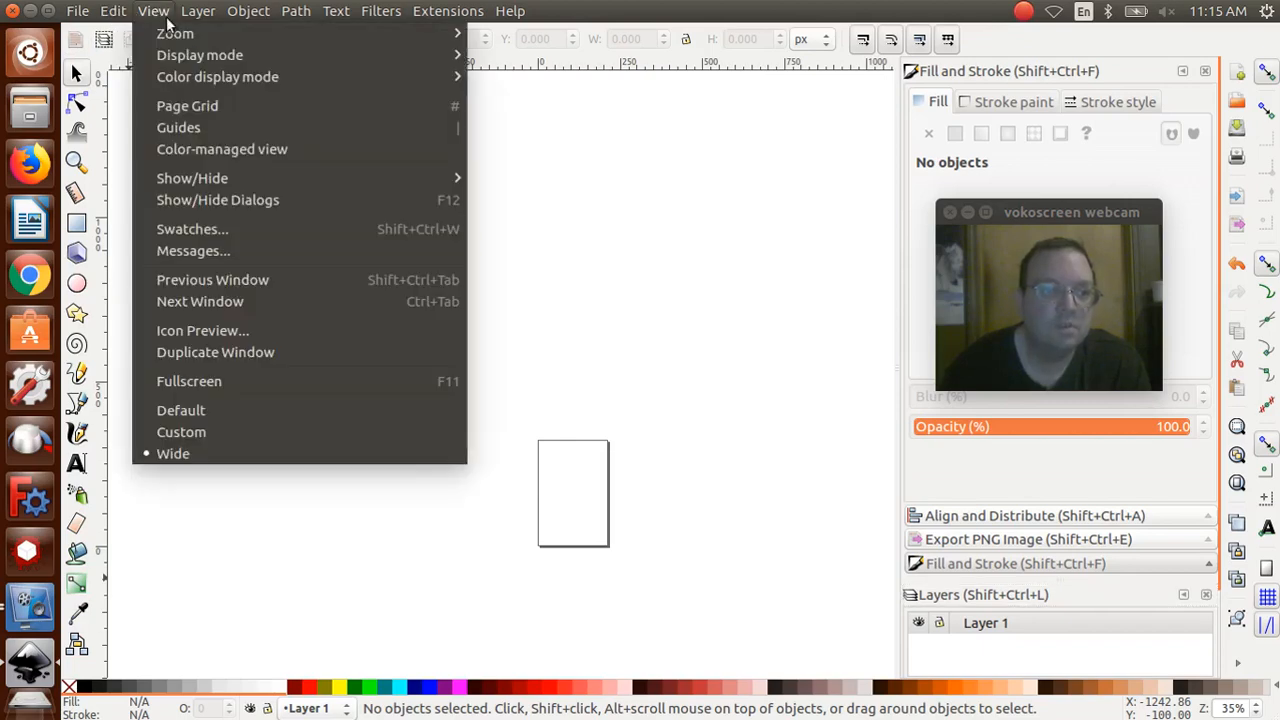
pyautogui.moveTo(192, 34)
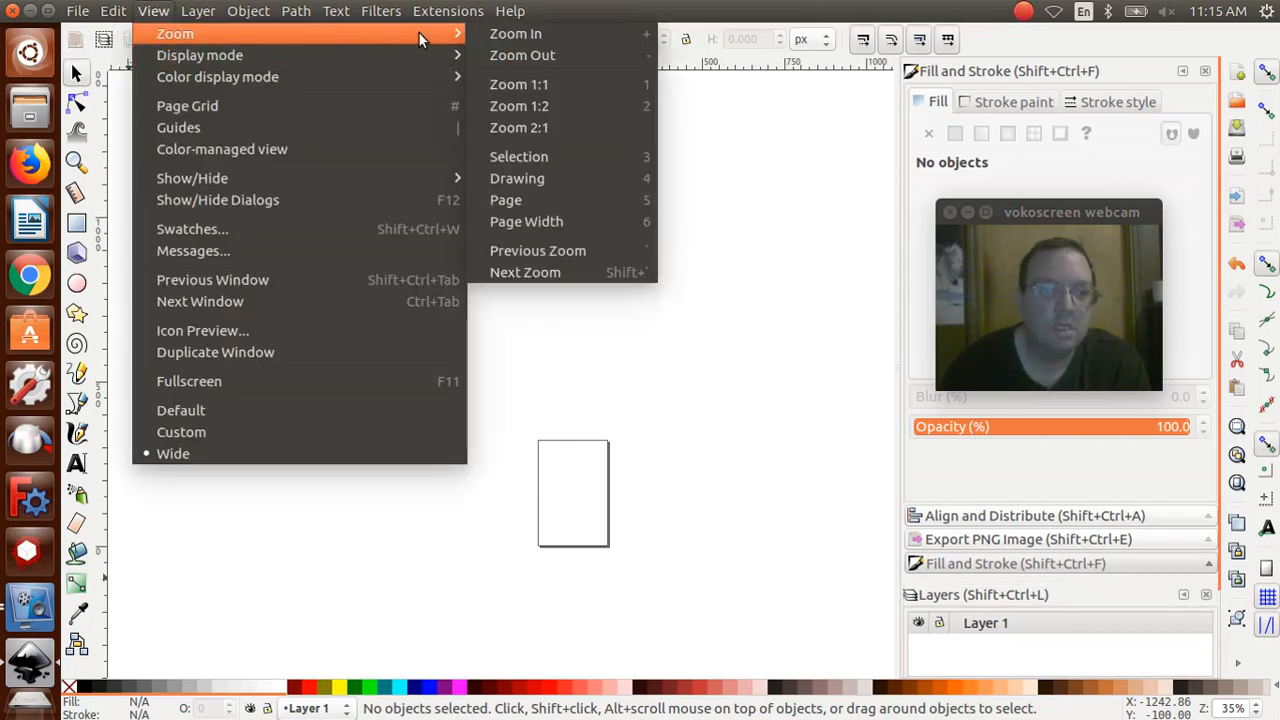
pyautogui.click(520, 176)
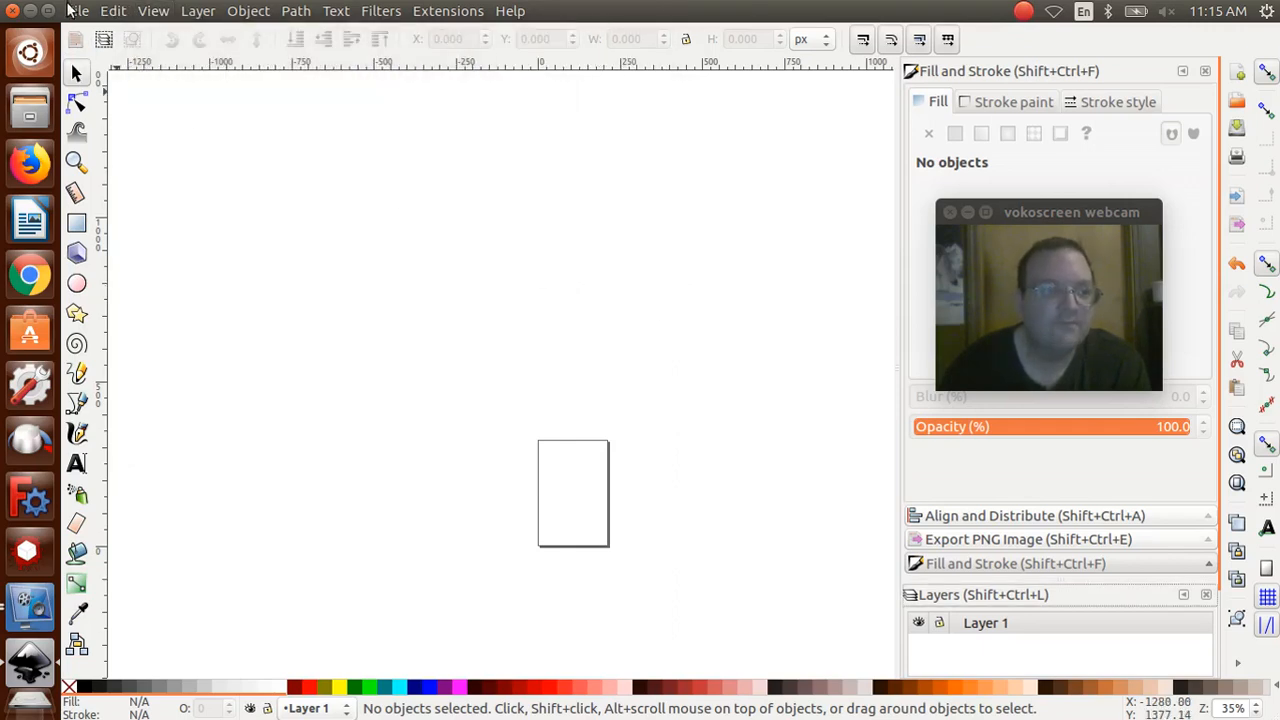
# Import FILE3322.JPG as an embedded image with its DPI taken from the file and automatic rendering mode
pyautogui.click(72, 11)
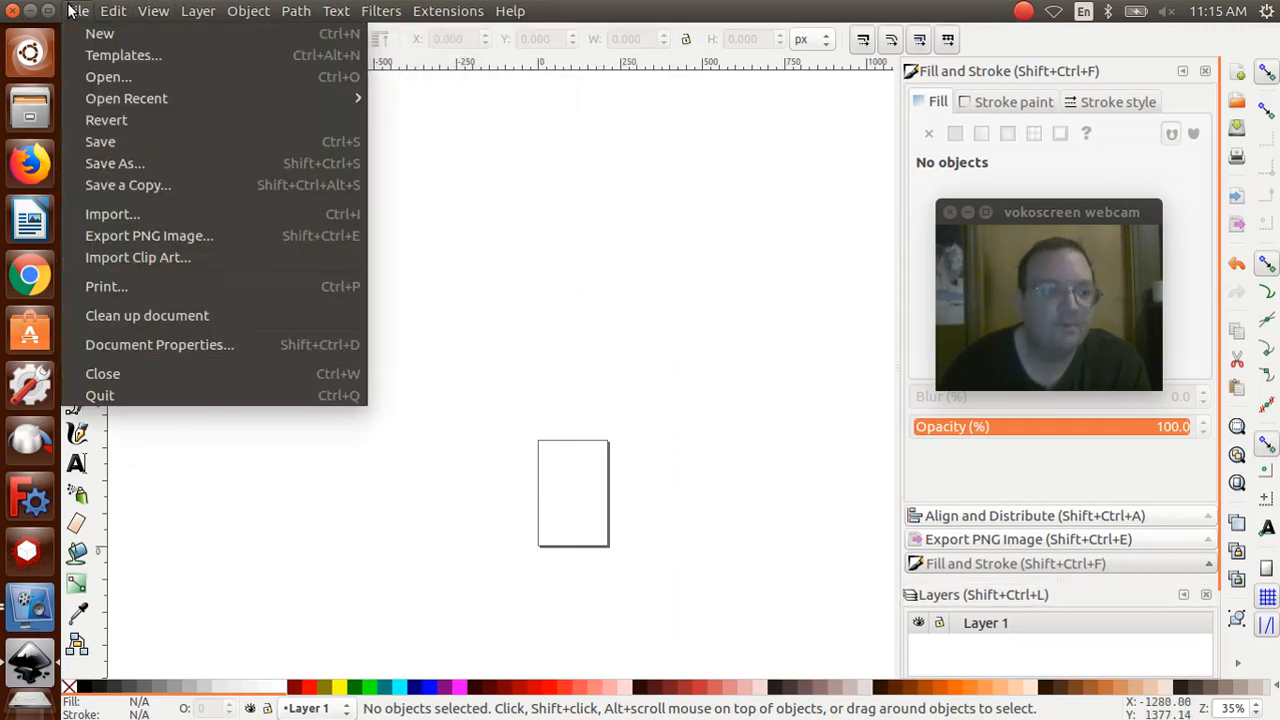
pyautogui.click(109, 213)
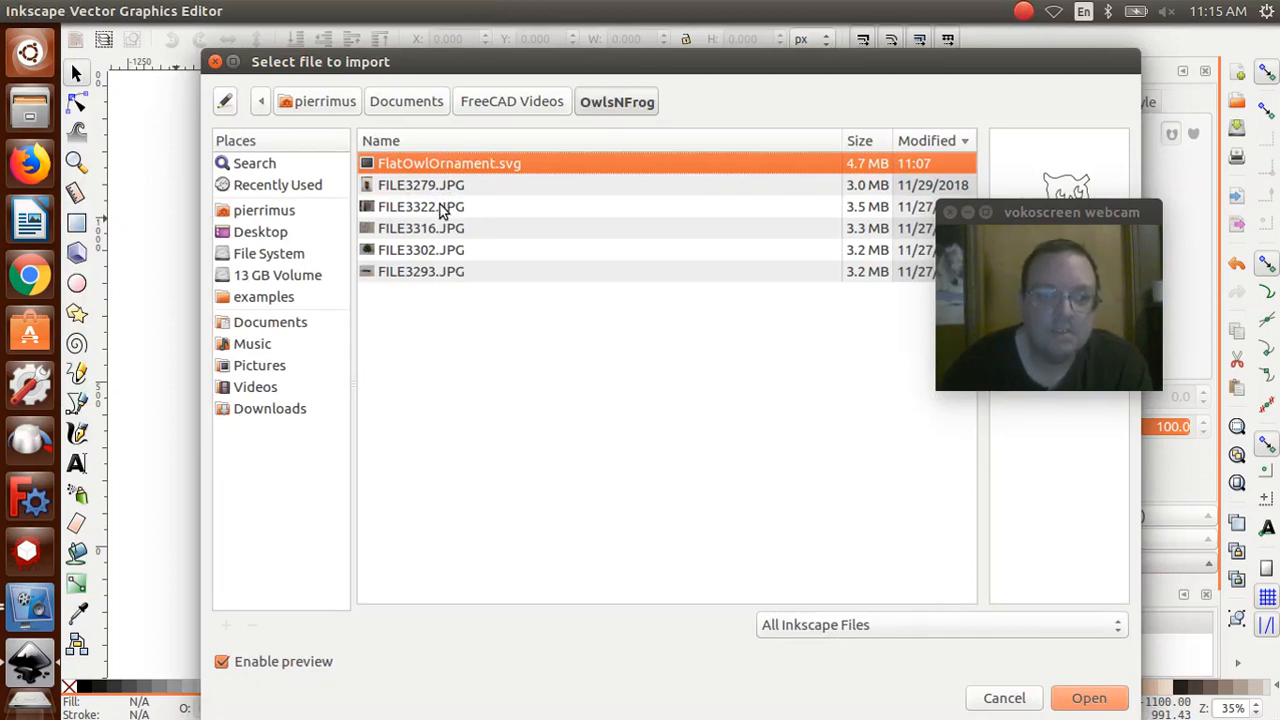
pyautogui.click(443, 208)
pyautogui.click(1087, 699)
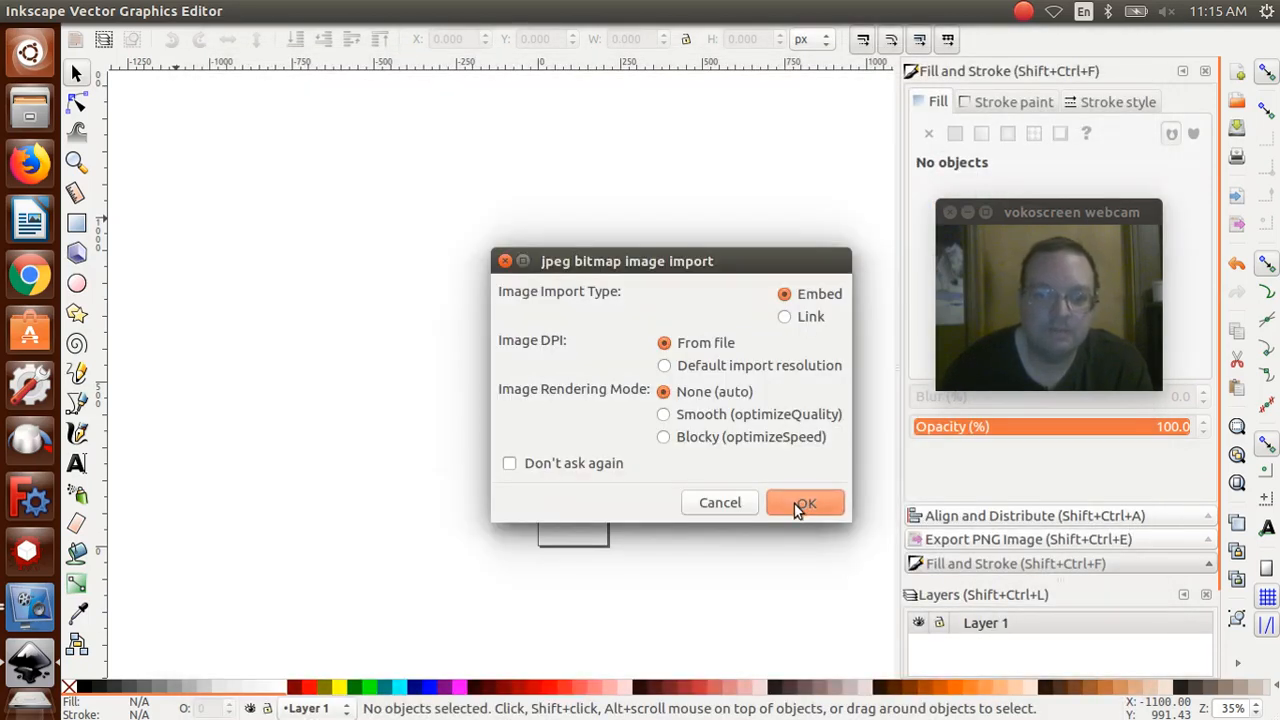
pyautogui.click(805, 503)
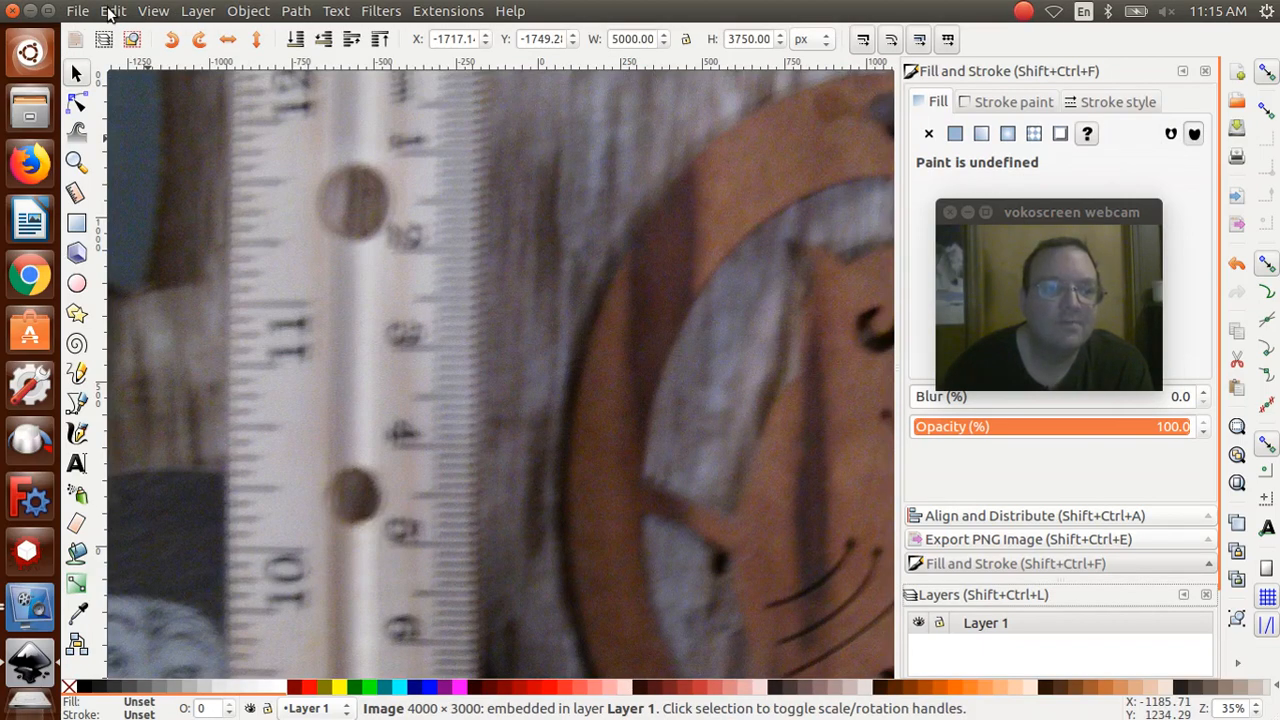
# Lower the imported photo's opacity to 64.4% and scale it down proportionally to about 367 × 275 px over the page
pyautogui.click(154, 12)
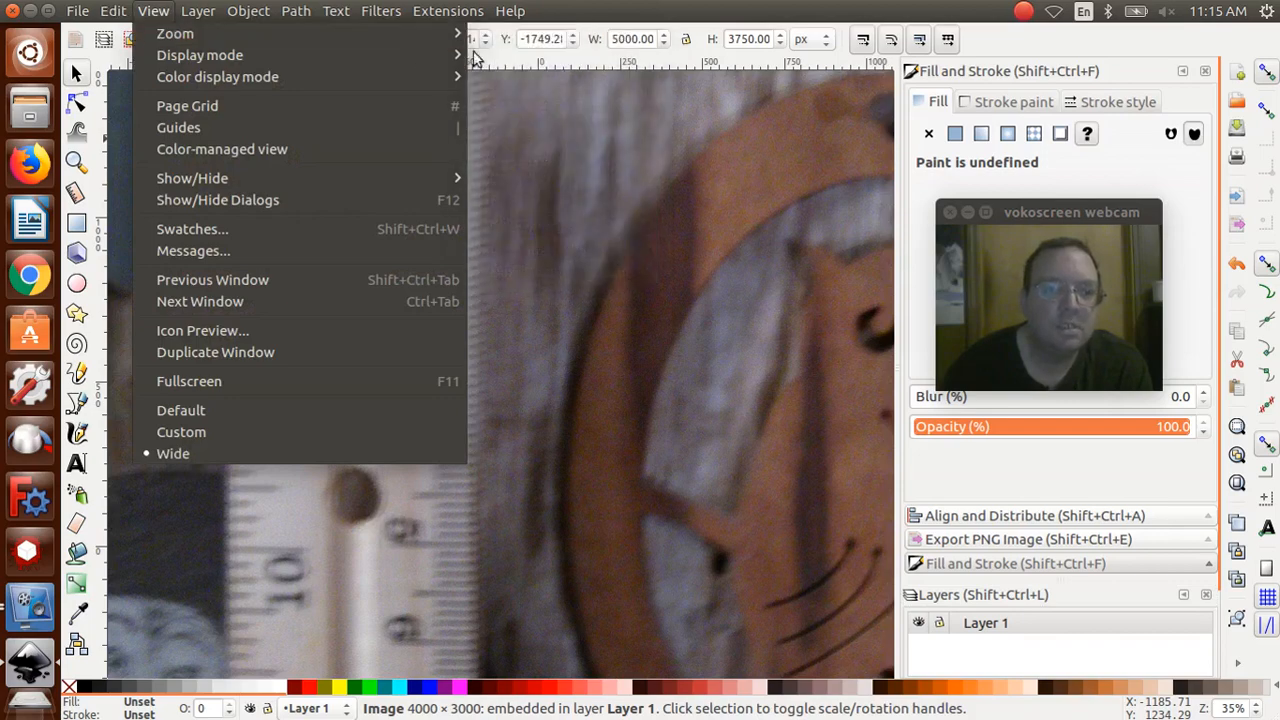
pyautogui.moveTo(458, 36)
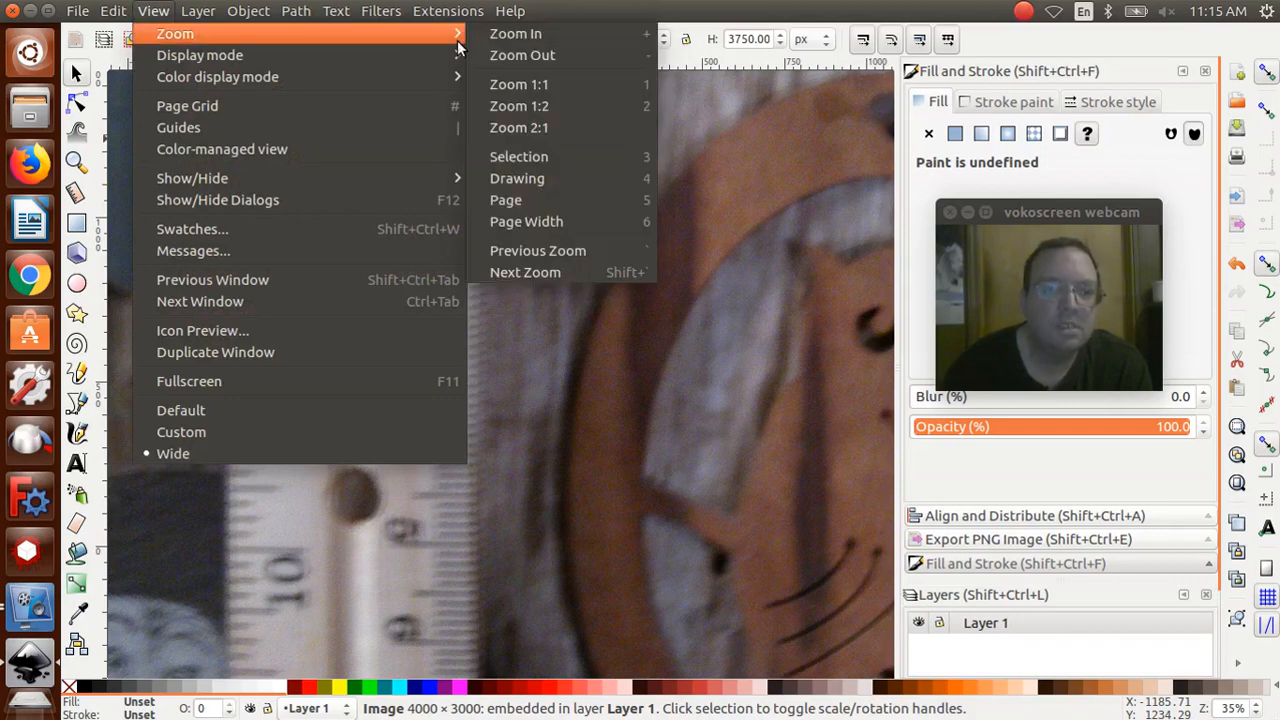
pyautogui.click(527, 159)
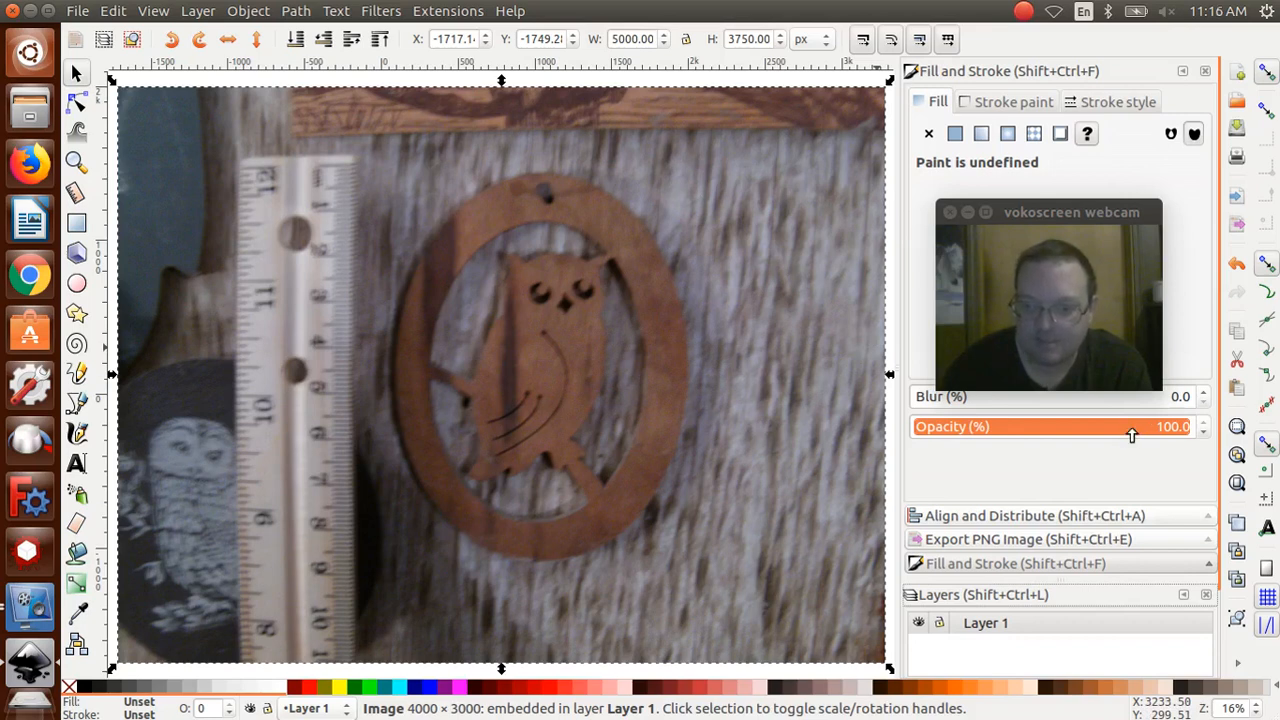
pyautogui.click(1092, 434)
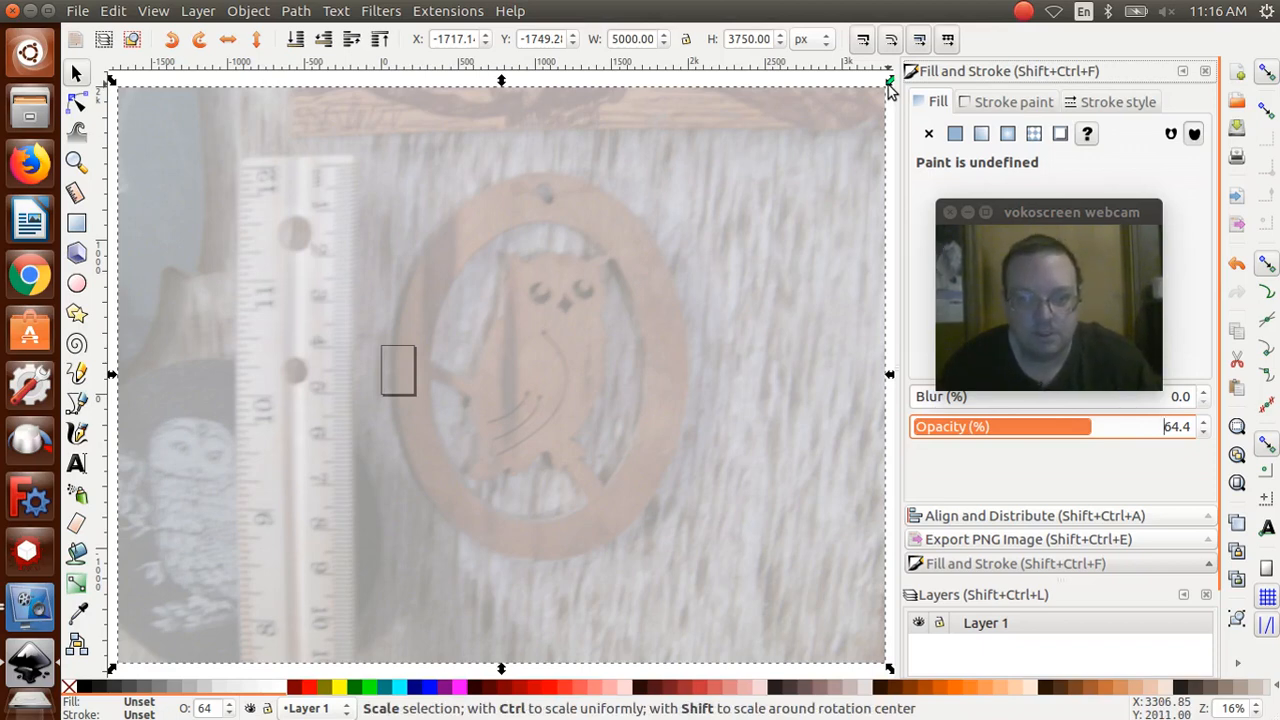
pyautogui.moveTo(890, 88); pyautogui.dragTo(405, 357)
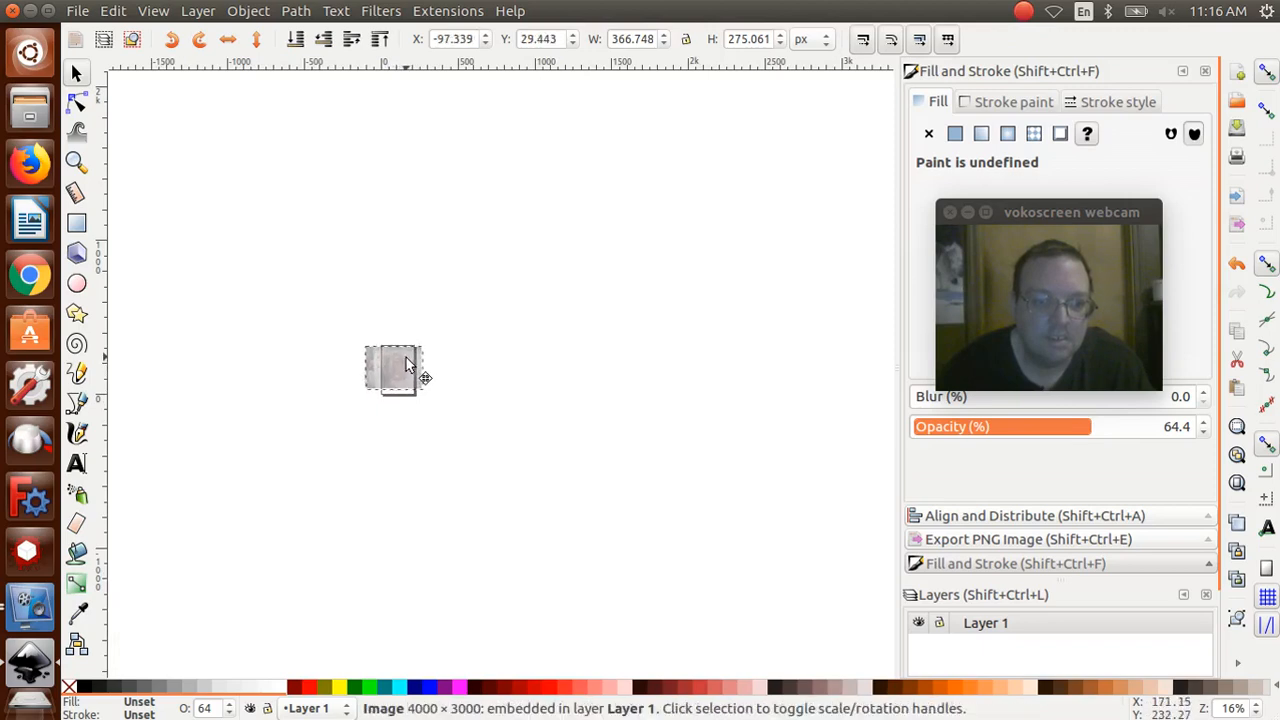
# Enlarge the photo proportionally to about 484 × 363 px and move it to about X -159 px, Y -31 px, placing the ornament over the page
pyautogui.click(155, 12)
pyautogui.moveTo(222, 34)
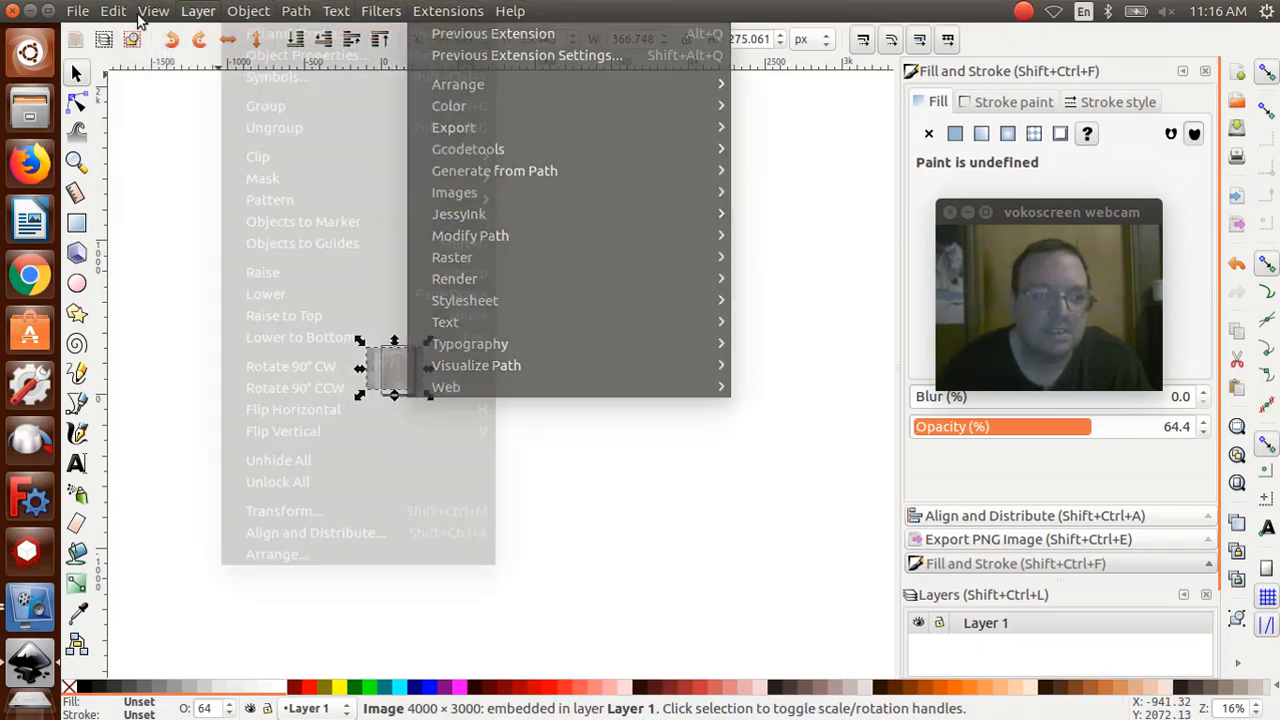
pyautogui.moveTo(147, 16)
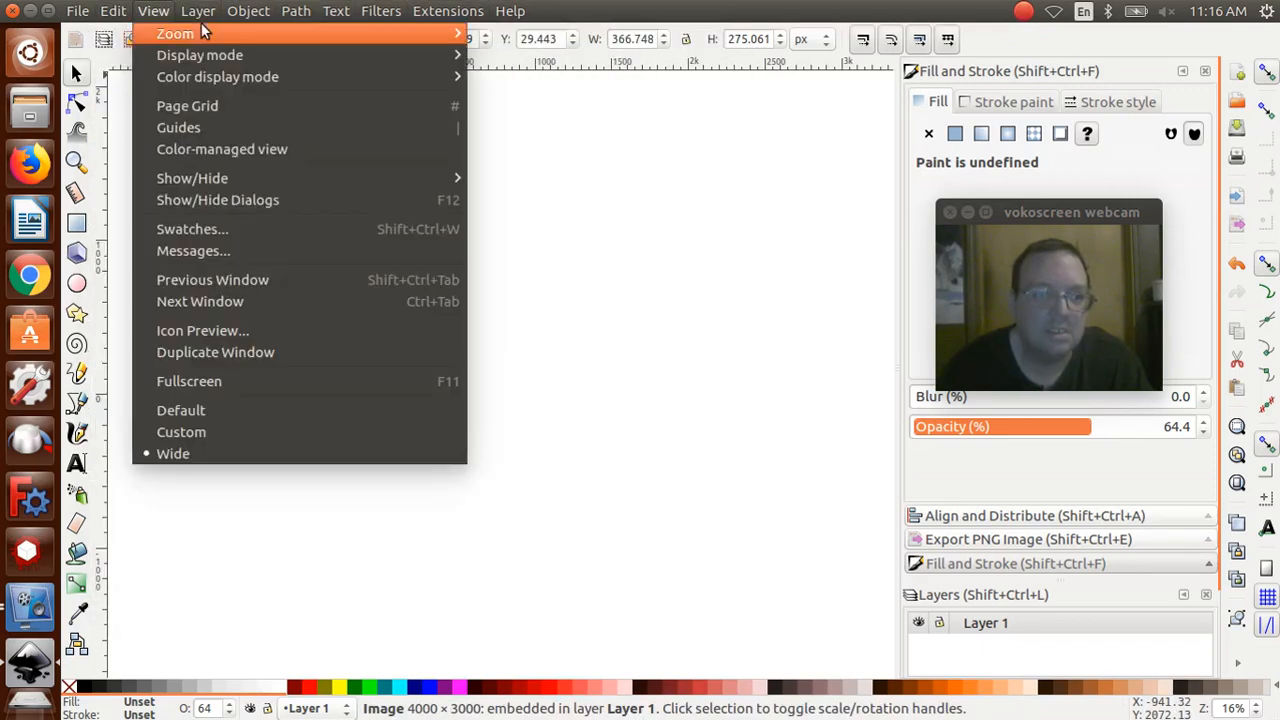
pyautogui.moveTo(395, 29)
pyautogui.click(520, 159)
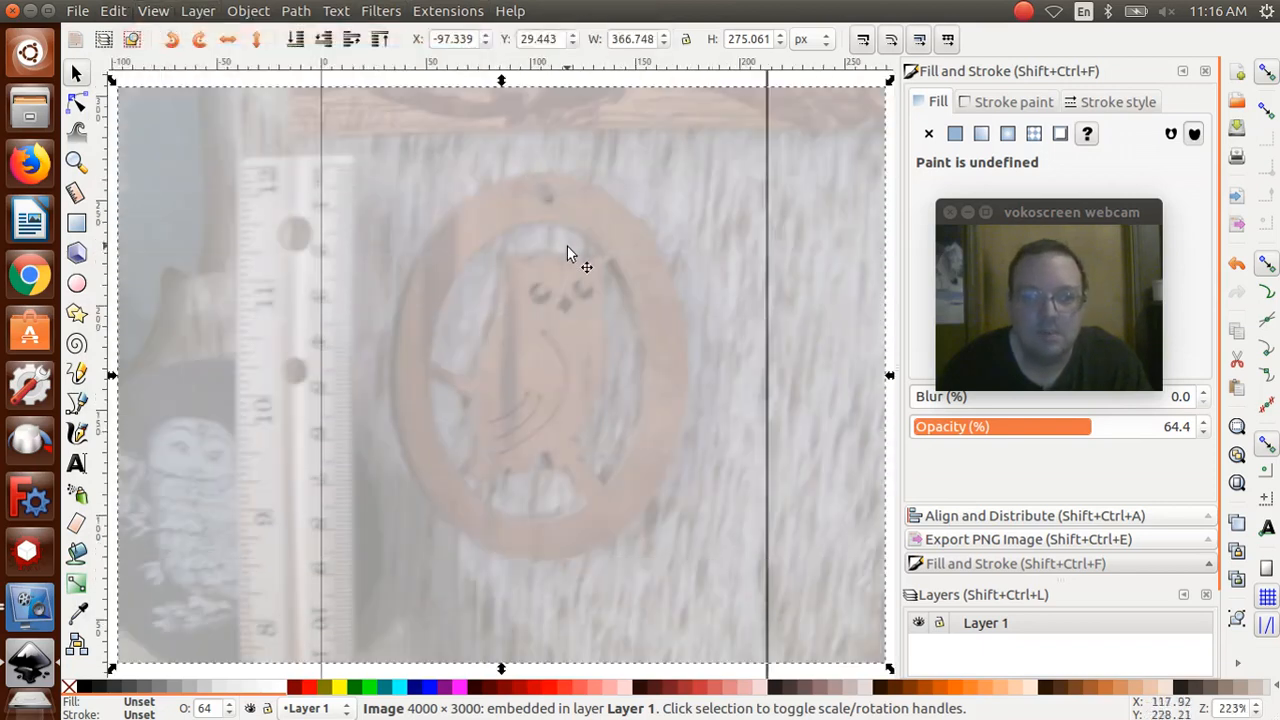
pyautogui.click(150, 12)
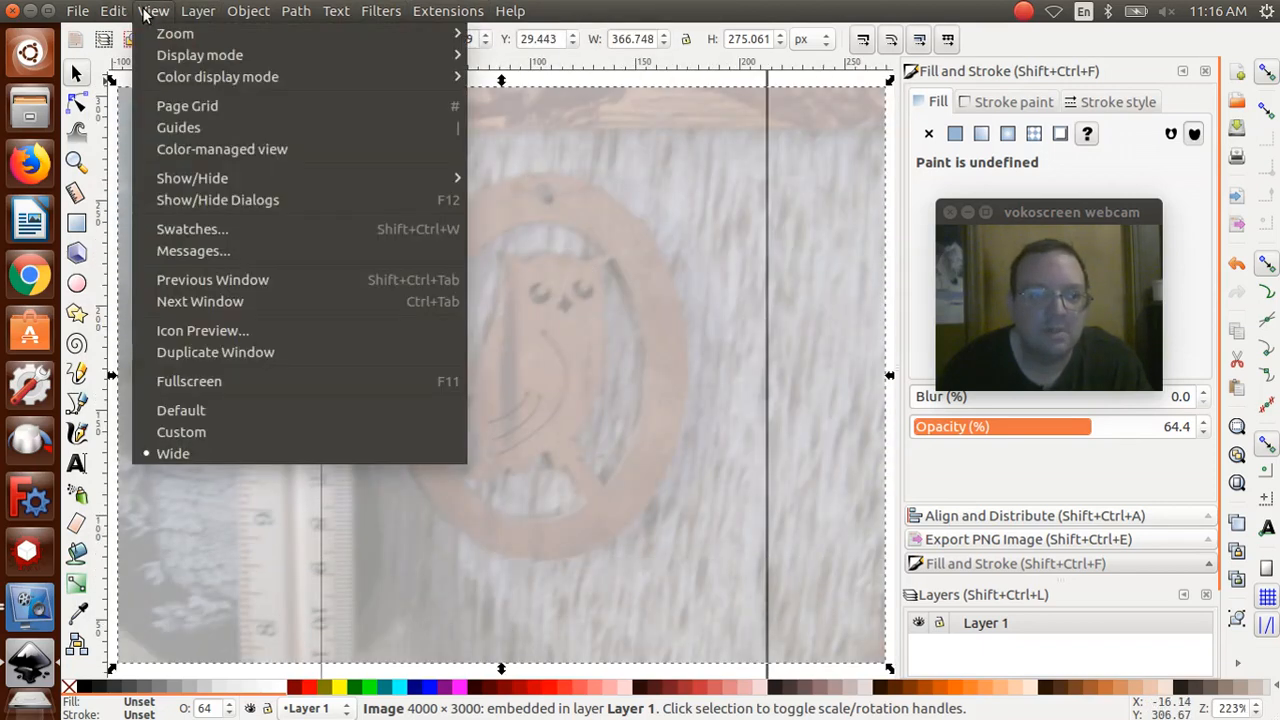
pyautogui.moveTo(384, 33)
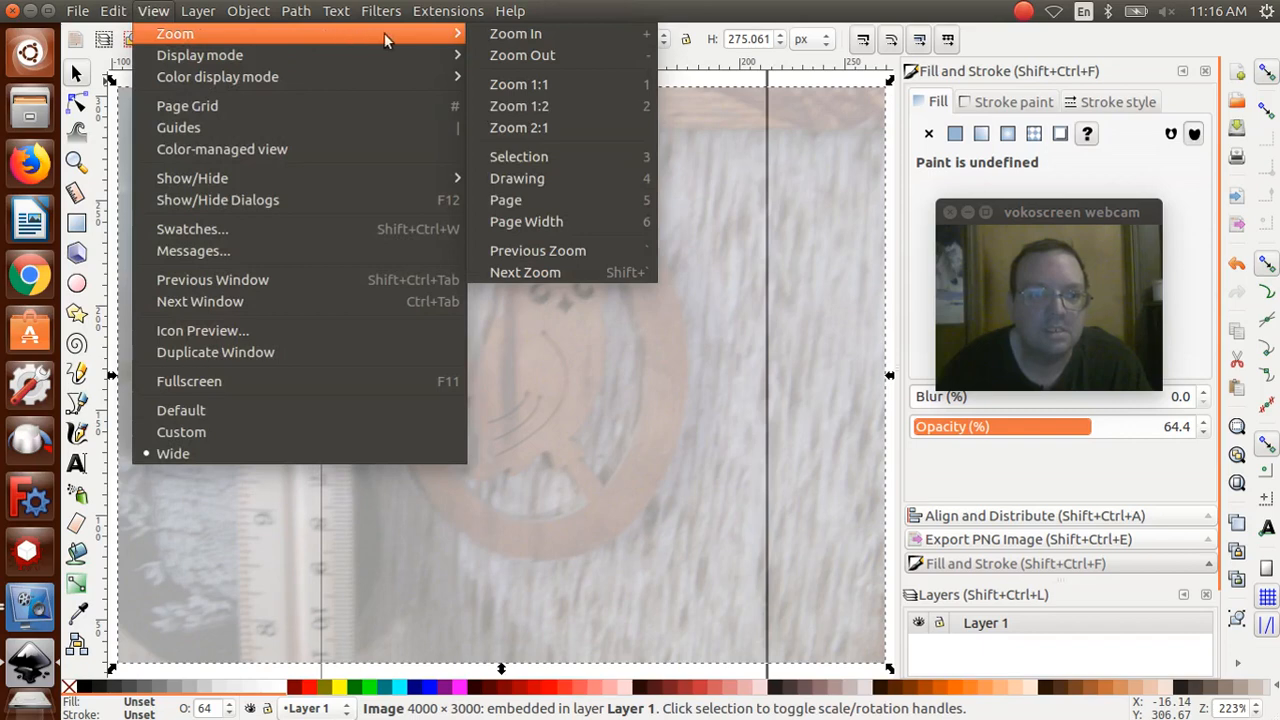
pyautogui.click(496, 48)
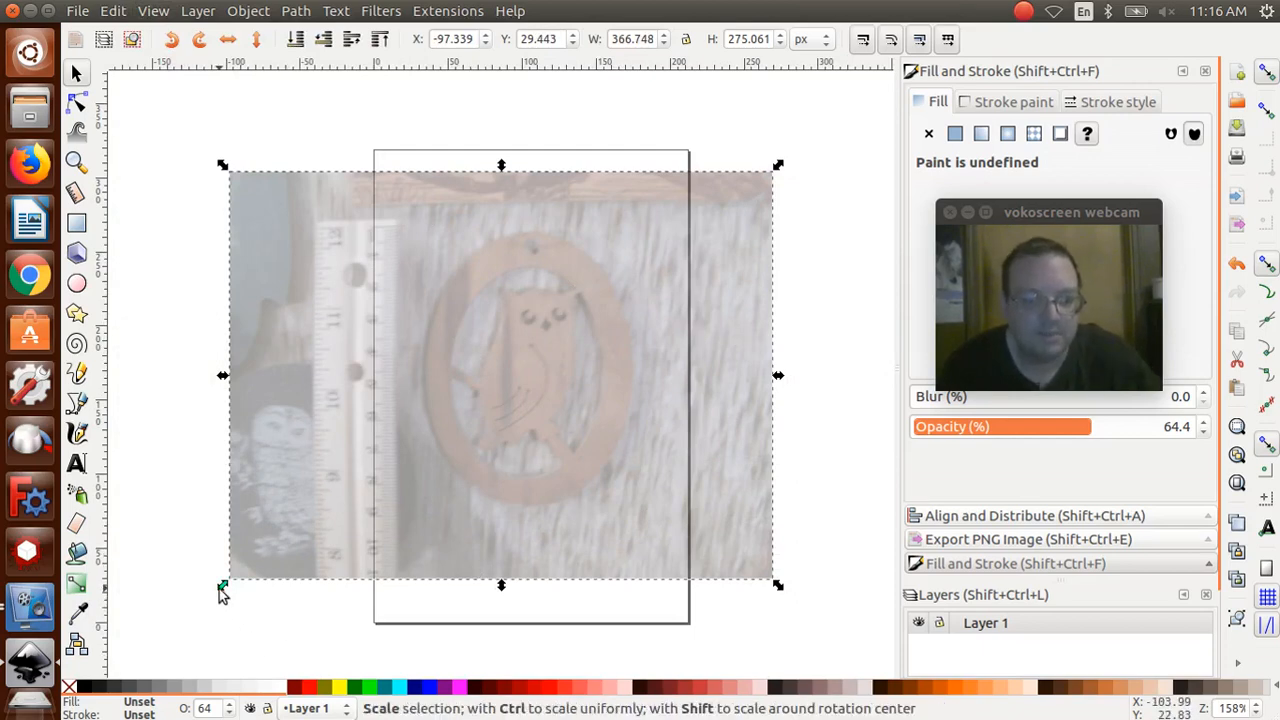
pyautogui.moveTo(222, 592); pyautogui.dragTo(120, 683)
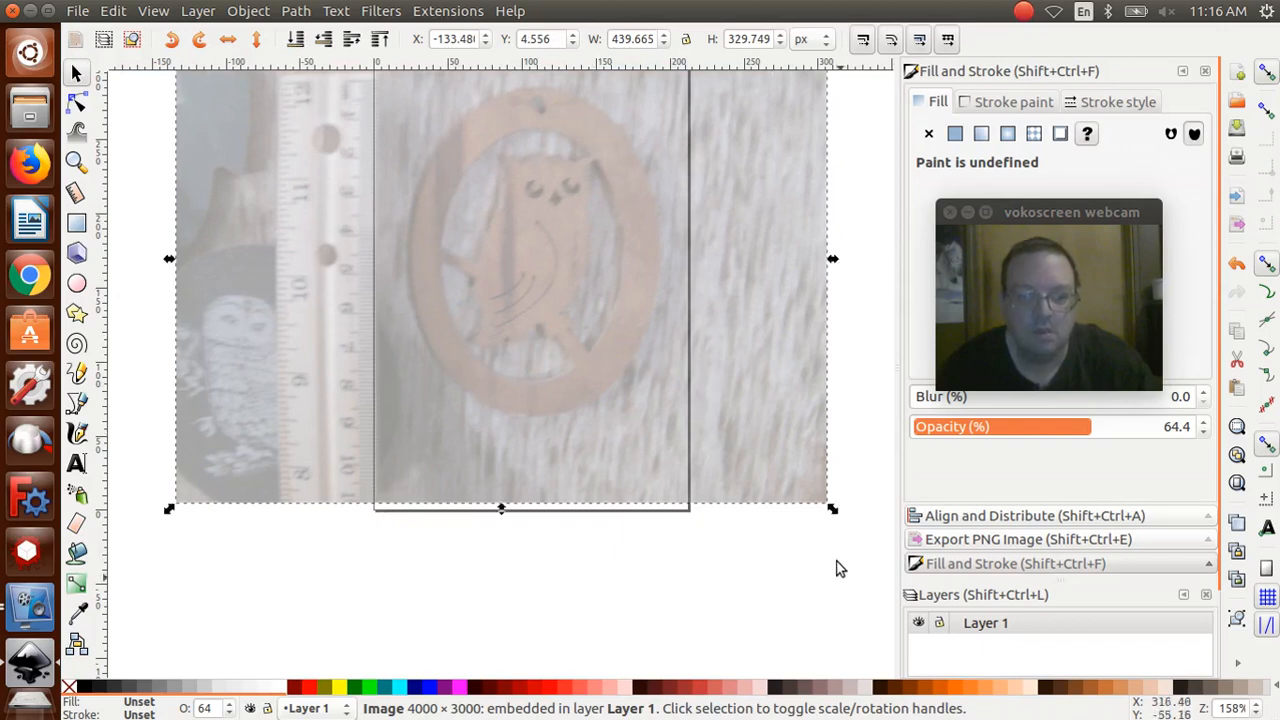
pyautogui.moveTo(833, 509); pyautogui.dragTo(909, 643)
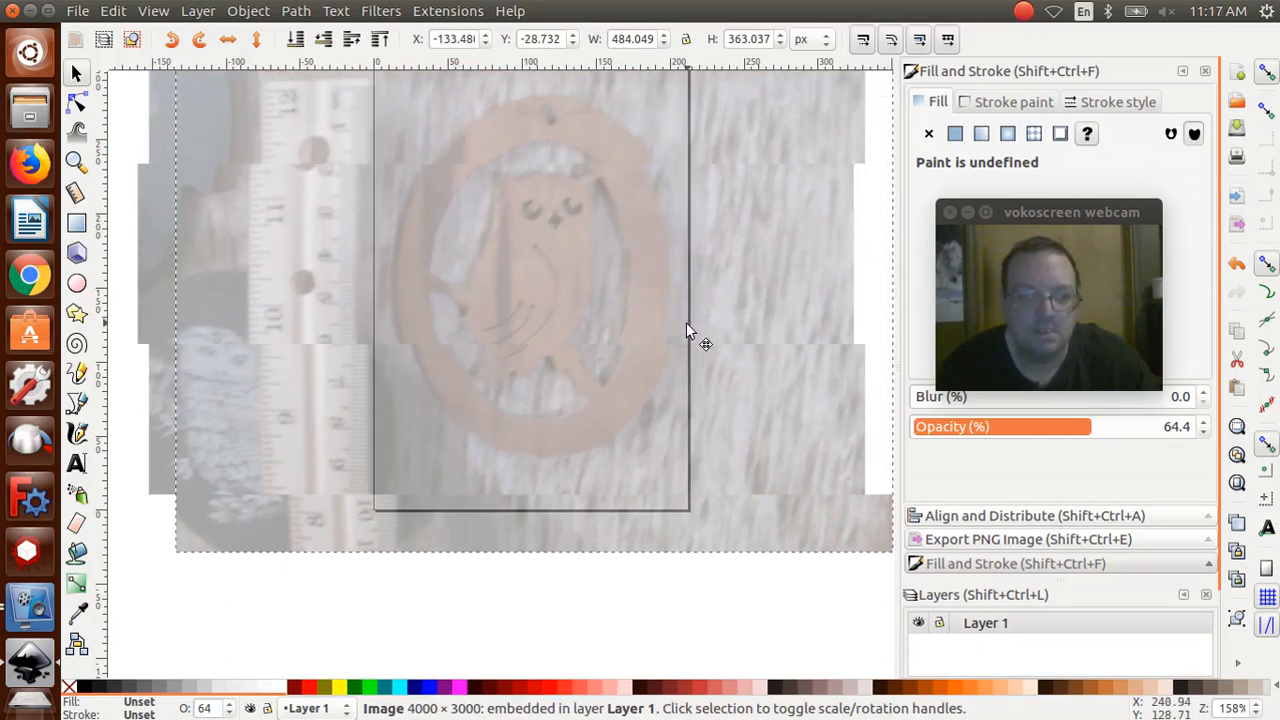
pyautogui.moveTo(686, 323); pyautogui.dragTo(686, 323)
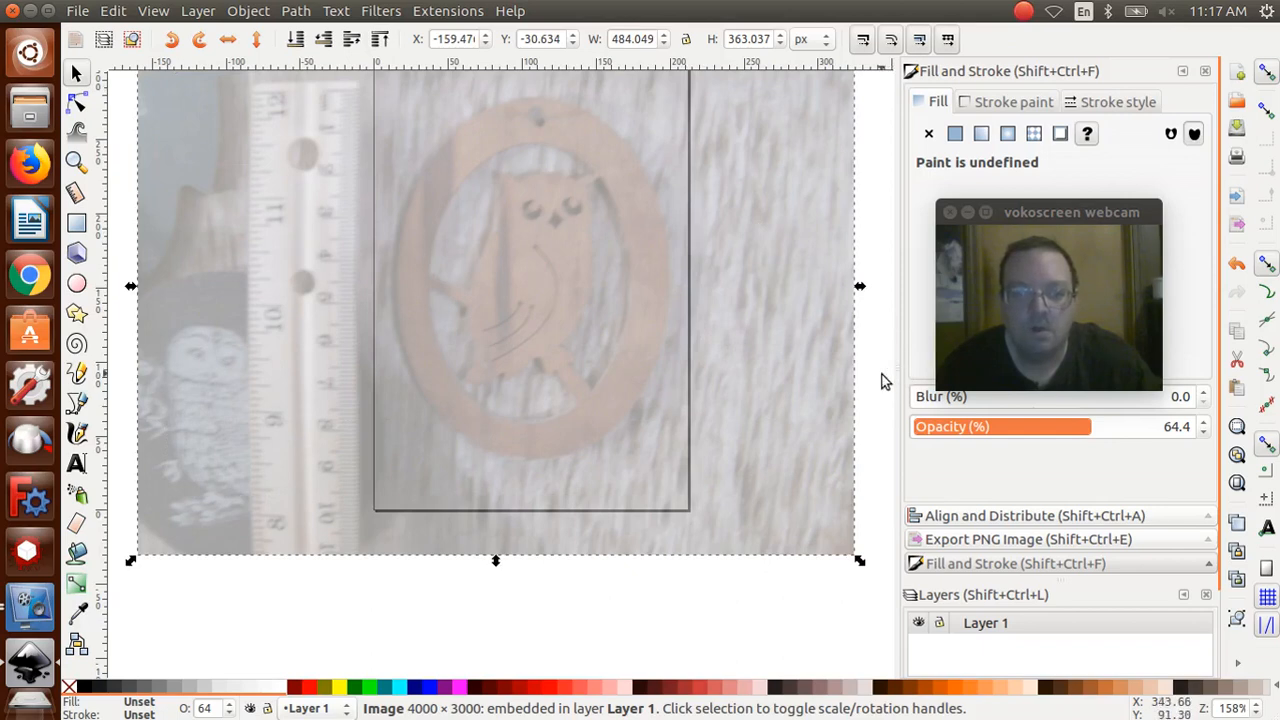
# Scale the photo up proportionally to about 497 × 373 px and shift it slightly left to about X -167 px
pyautogui.scroll(2, 882, 380)
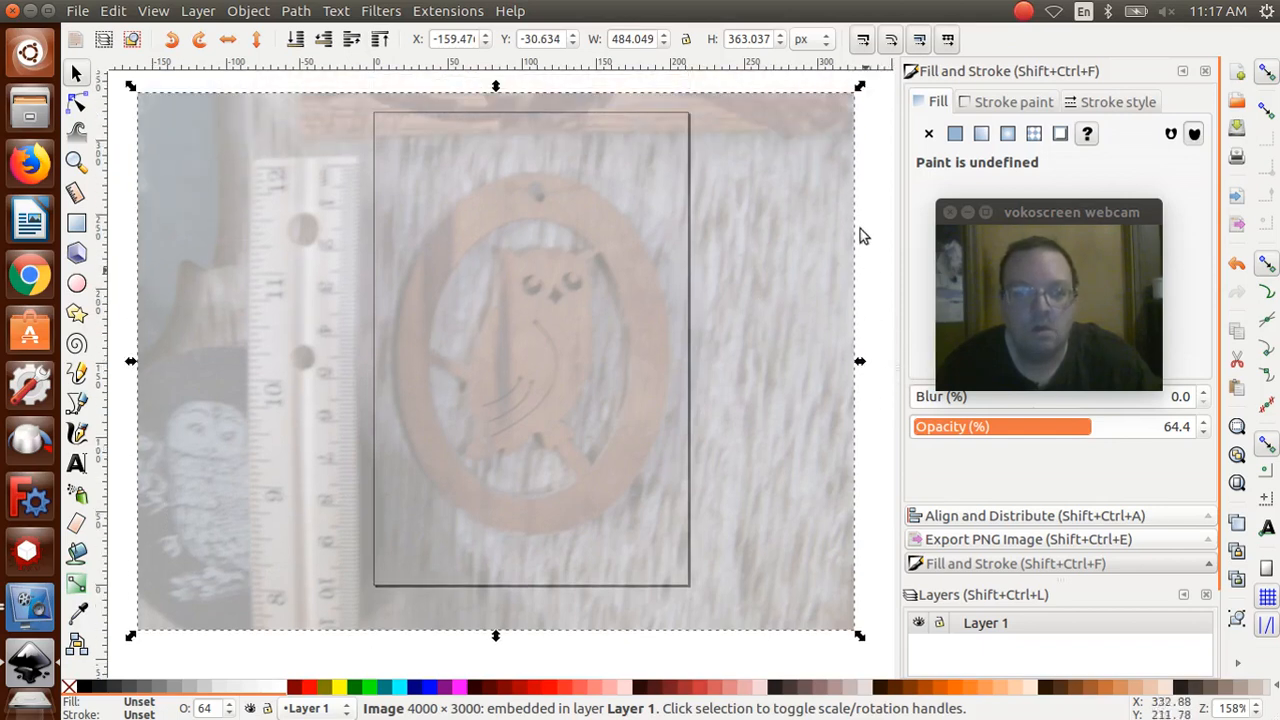
pyautogui.press('ctrl')
pyautogui.keyDown('ctrl'); pyautogui.moveTo(862, 89); pyautogui.dragTo(878, 50); pyautogui.keyUp('ctrl')
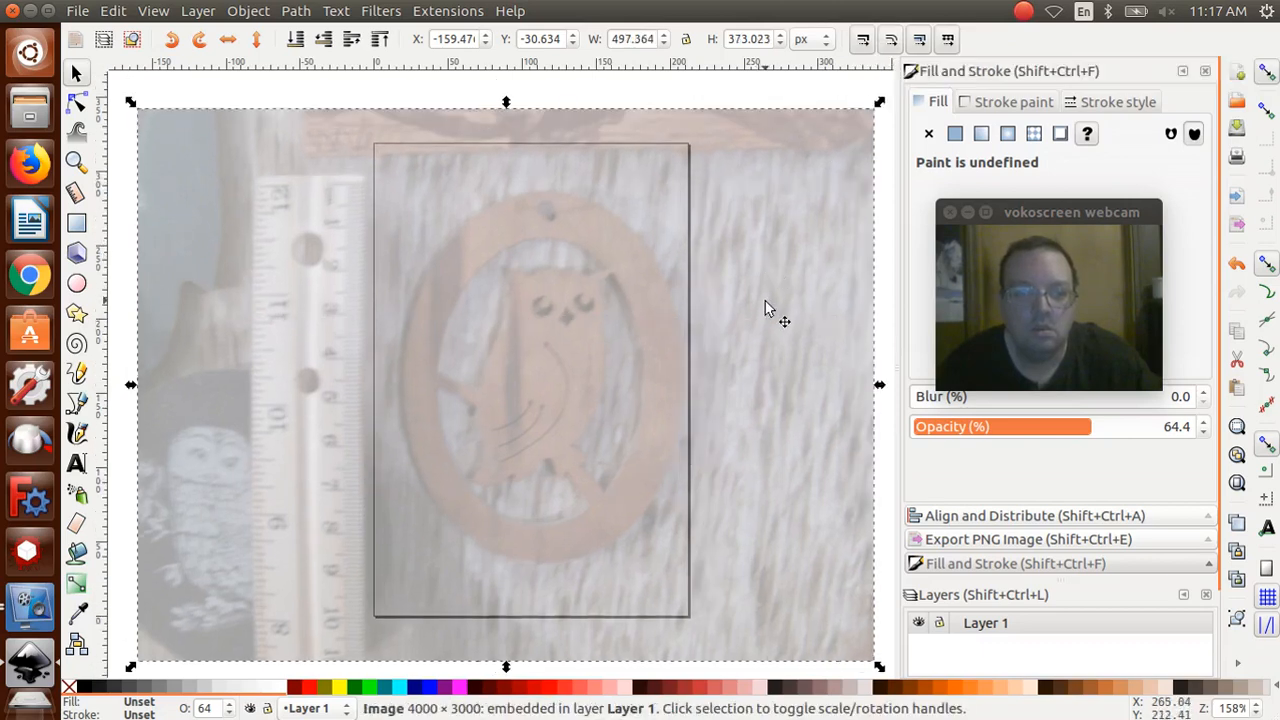
pyautogui.moveTo(750, 304); pyautogui.dragTo(737, 306)
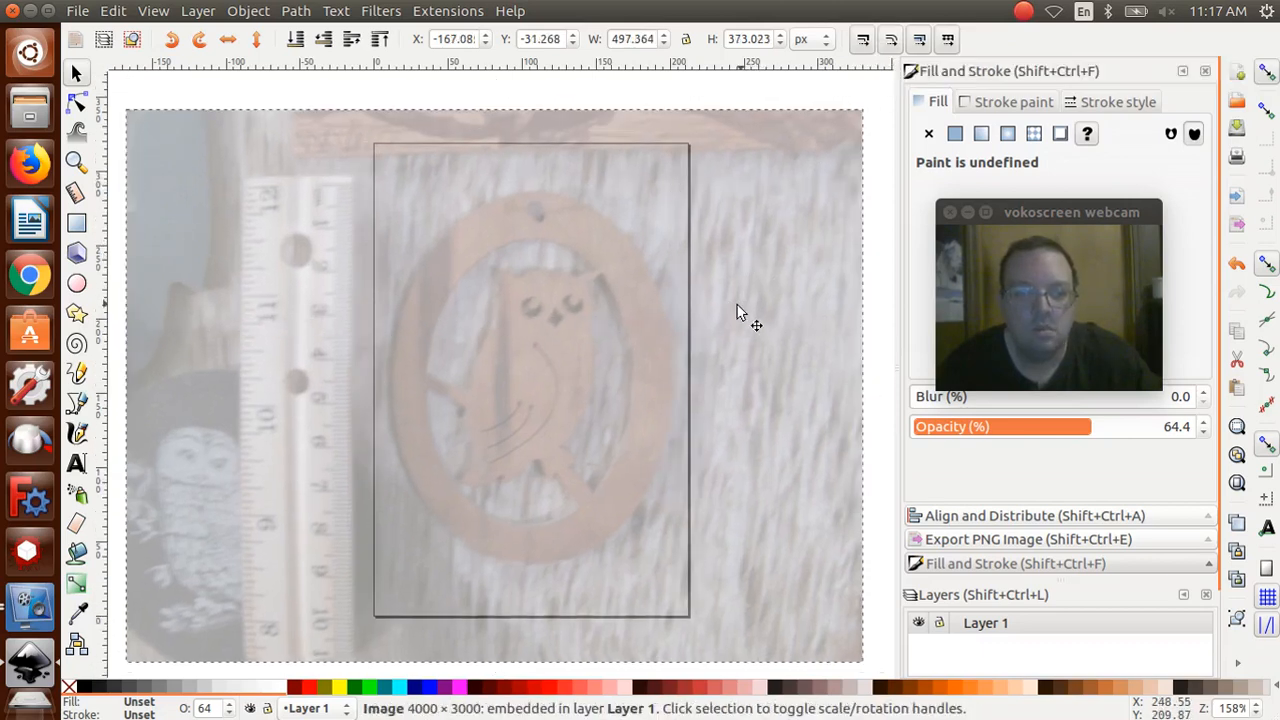
# Shift the photo to about X -180 px and enlarge it proportionally to about 535 × 401 px so the oval ornament fills the page width
pyautogui.click(152, 12)
pyautogui.moveTo(340, 36)
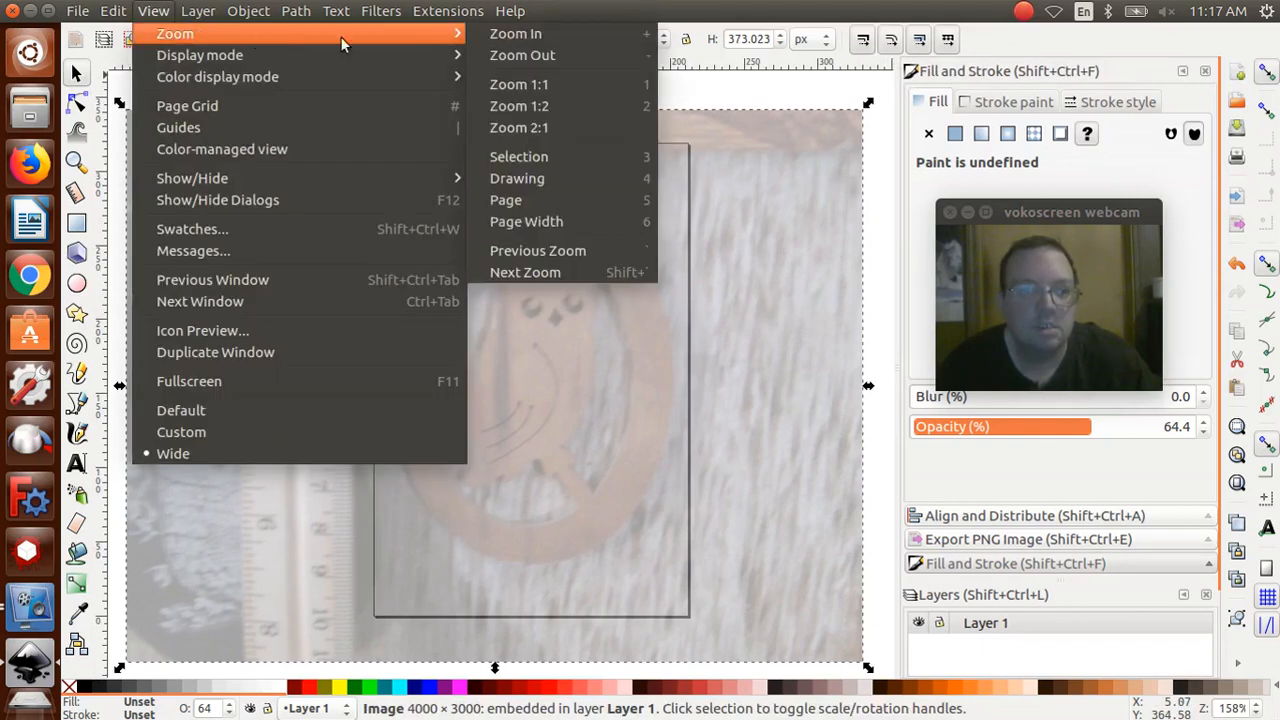
pyautogui.click(492, 47)
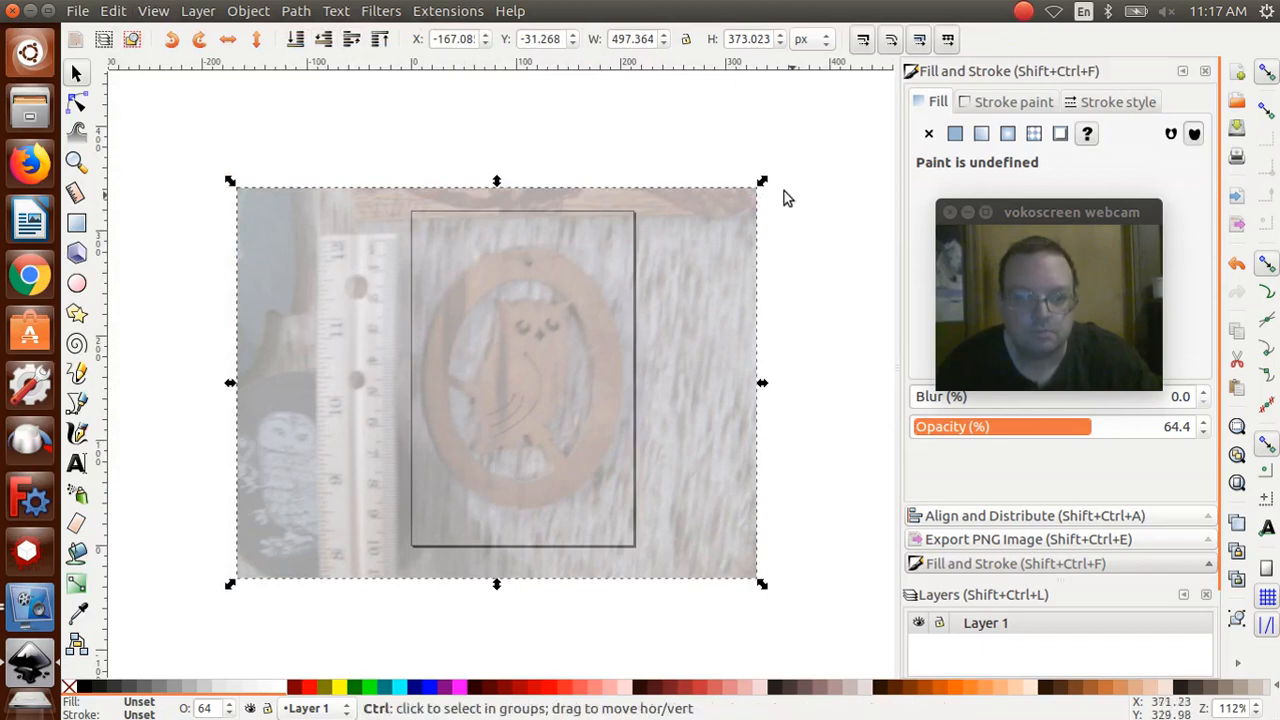
pyautogui.moveTo(762, 182); pyautogui.dragTo(784, 157)
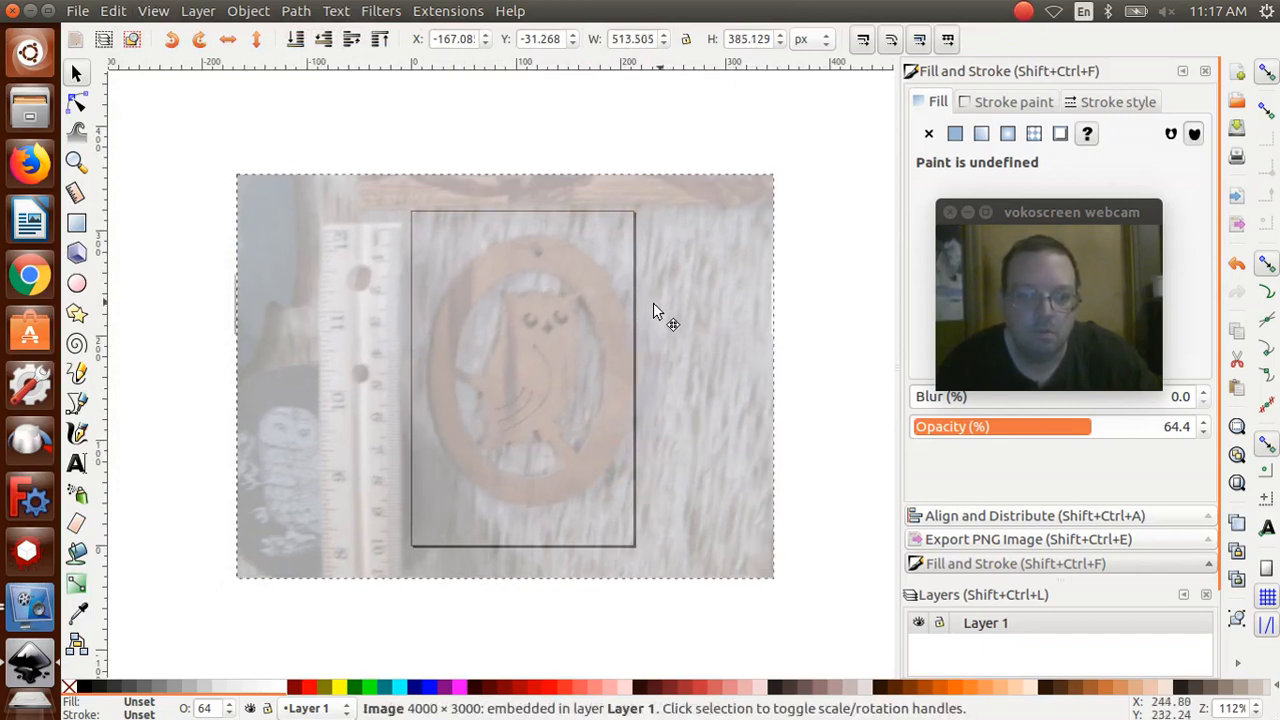
pyautogui.moveTo(654, 304); pyautogui.dragTo(650, 304)
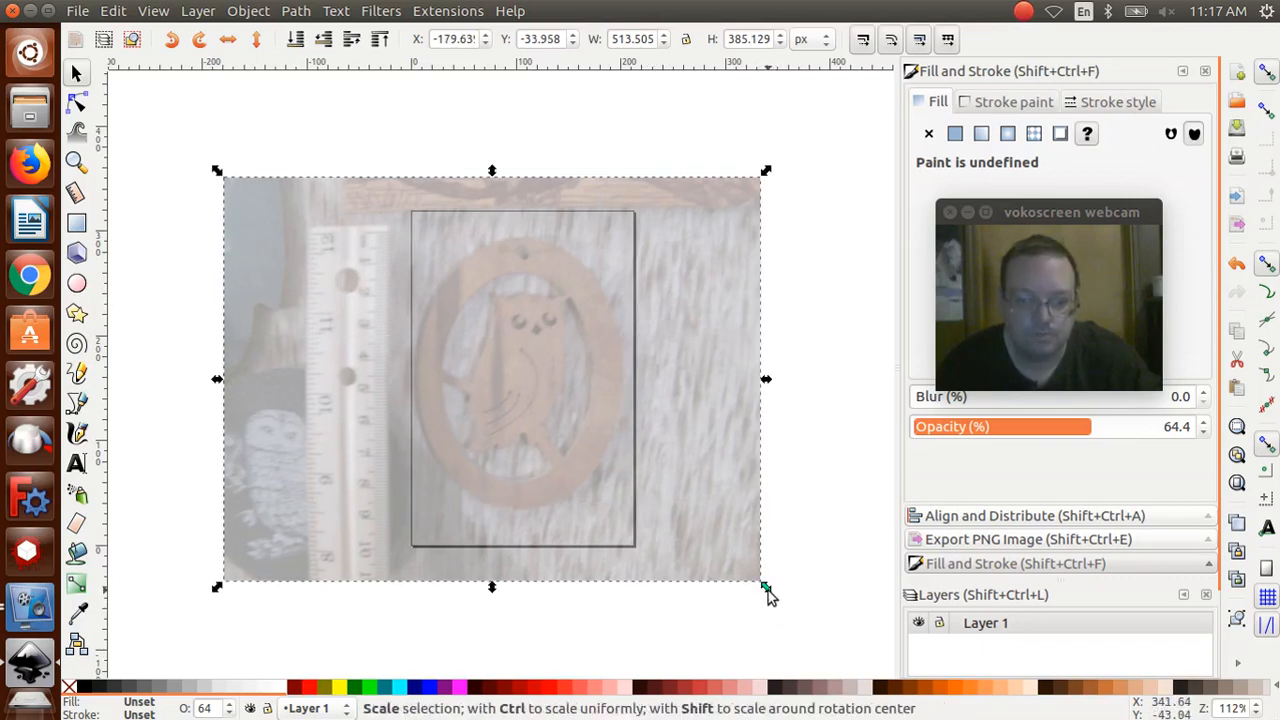
pyautogui.moveTo(768, 594); pyautogui.dragTo(791, 625)
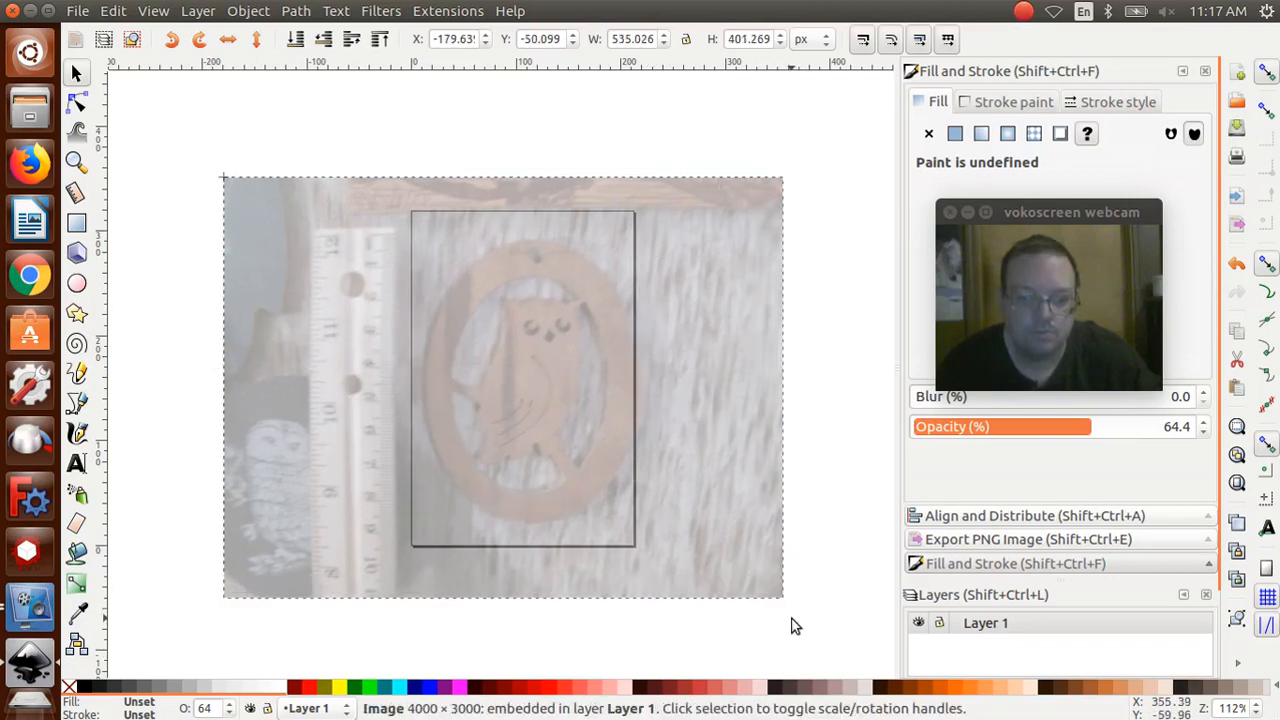
# Enlarge the photo proportionally to about 541 × 406 px and move it to about X -190 px, Y -53 px
pyautogui.moveTo(735, 471); pyautogui.dragTo(727, 468)
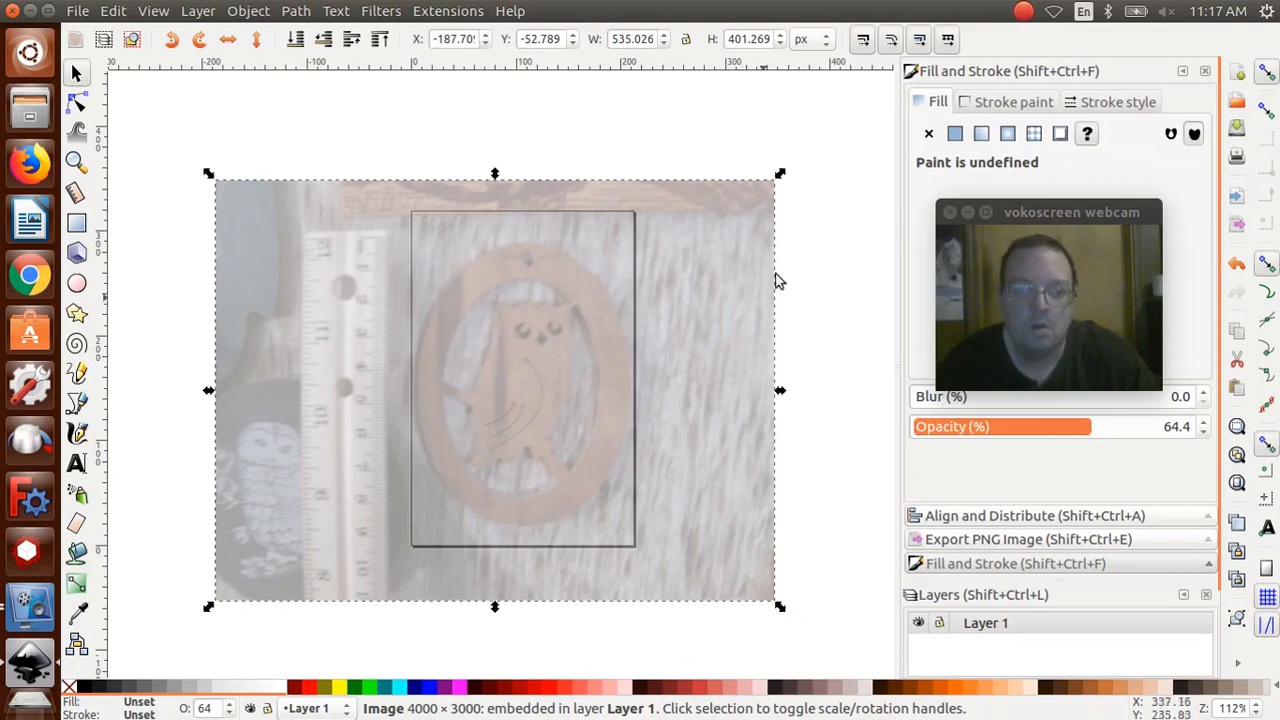
pyautogui.moveTo(780, 175); pyautogui.dragTo(788, 152)
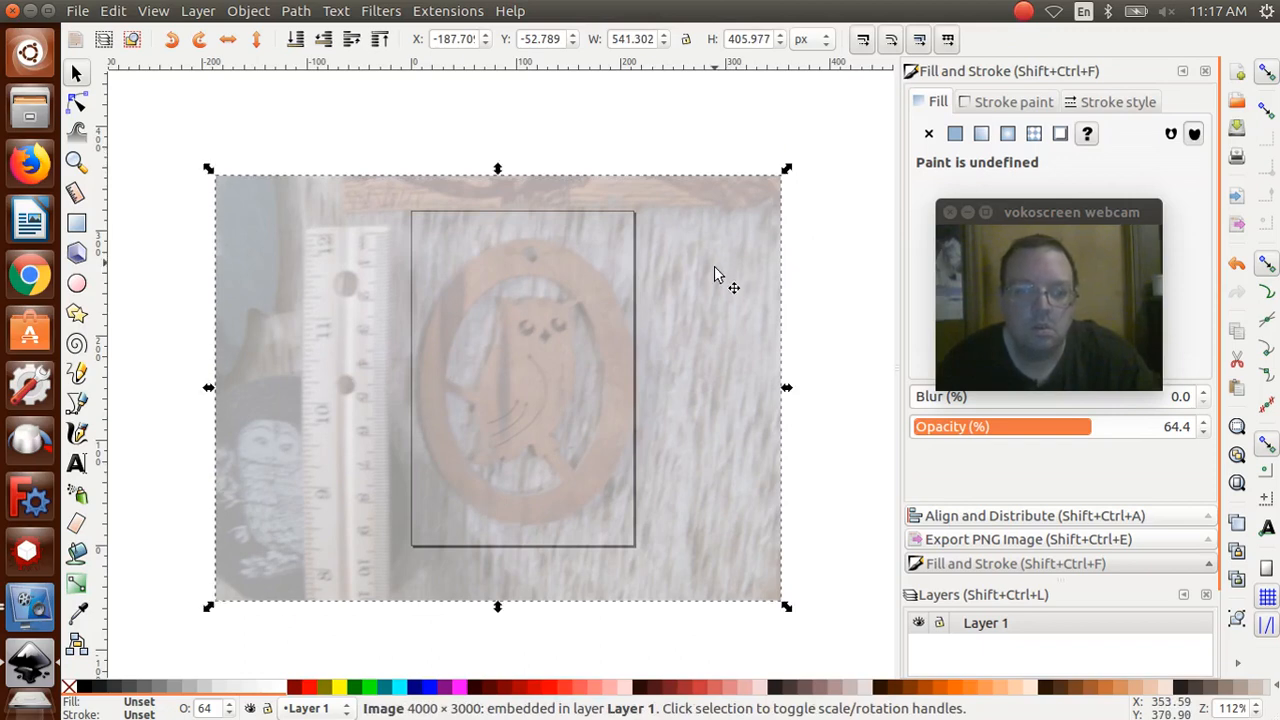
pyautogui.moveTo(709, 274); pyautogui.dragTo(709, 270)
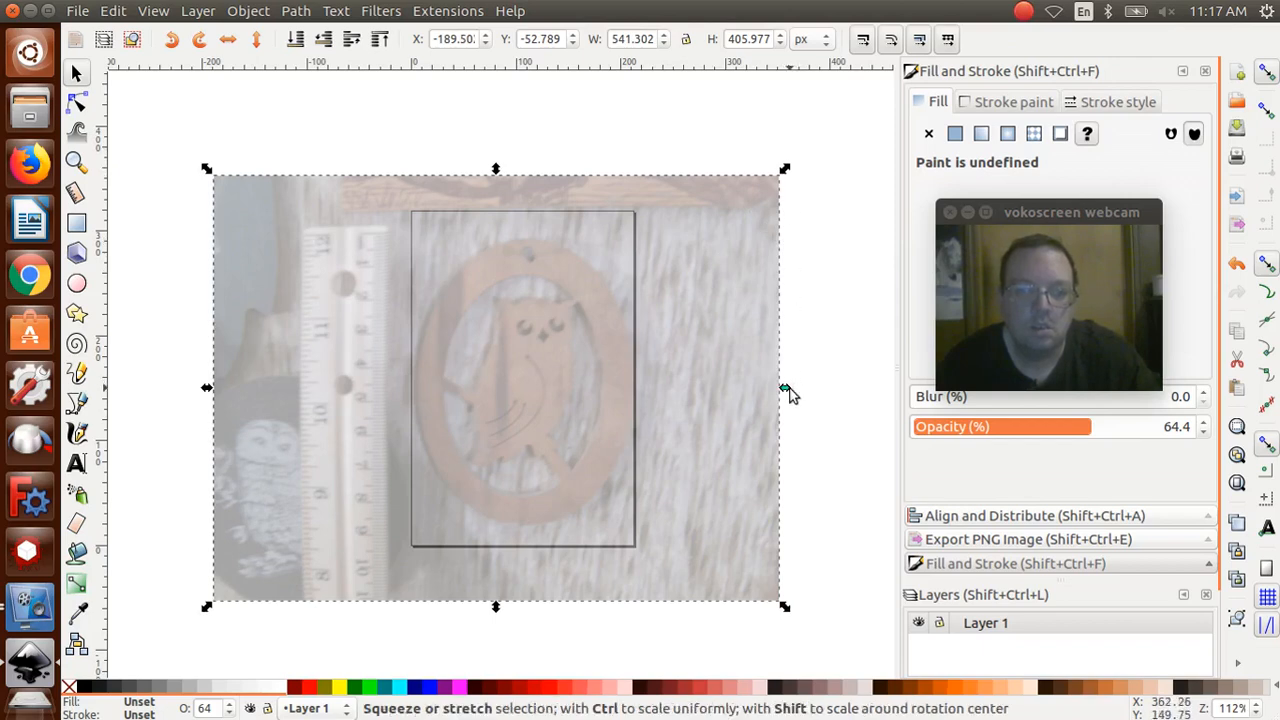
# Stretch the photo non-proportionally to about 526 × 443 px at X -183 px, Y -71 px, fitting the oval ornament to the page, and deselect it
pyautogui.moveTo(785, 390); pyautogui.dragTo(781, 388)
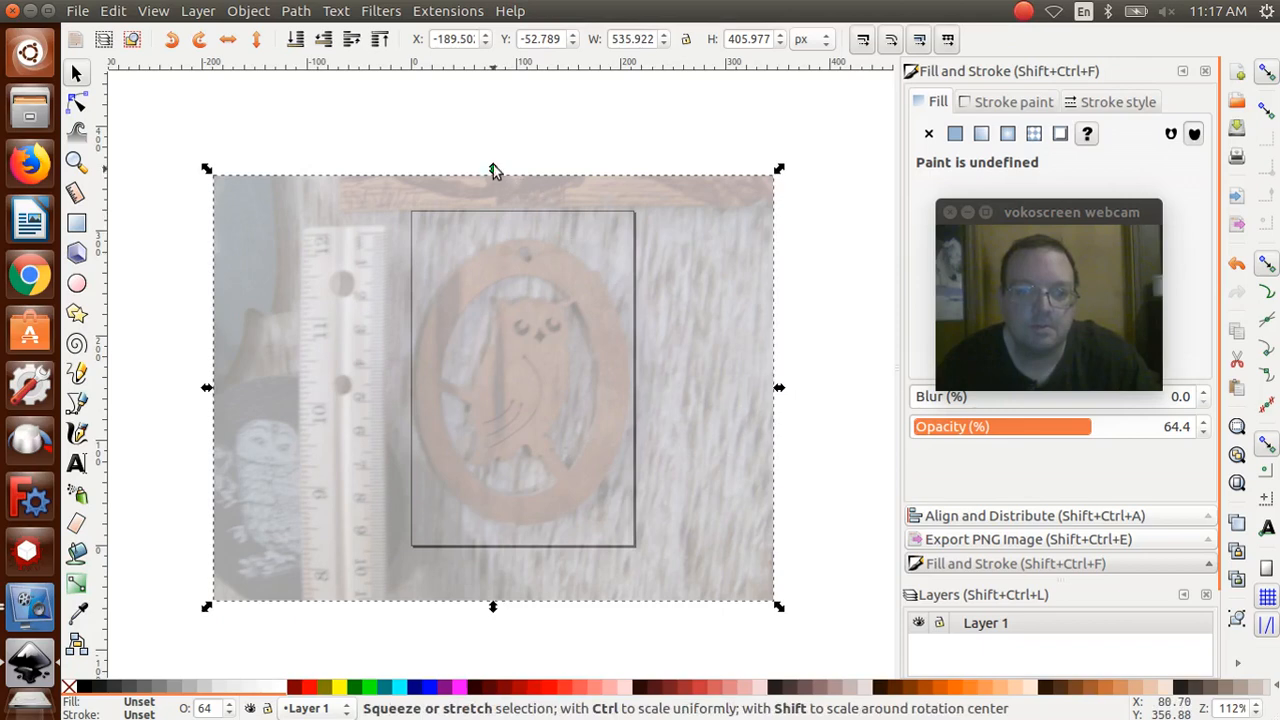
pyautogui.moveTo(493, 167); pyautogui.dragTo(495, 151)
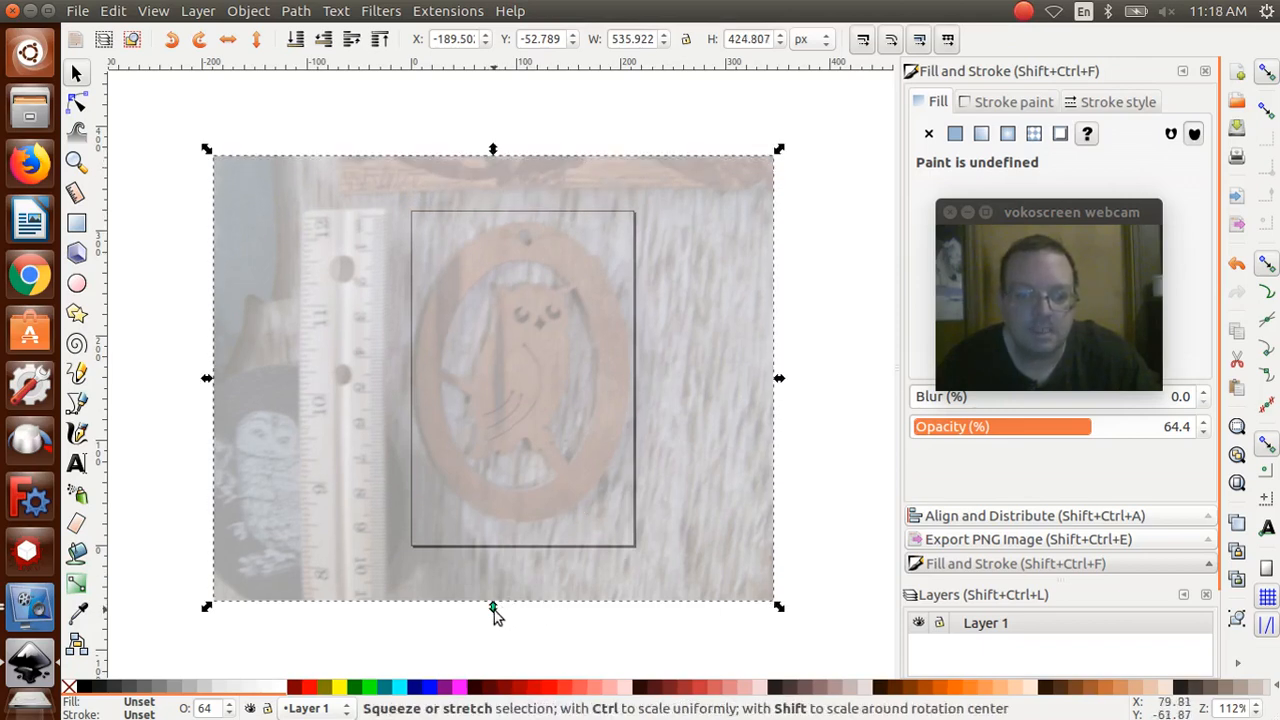
pyautogui.moveTo(494, 610); pyautogui.dragTo(497, 630)
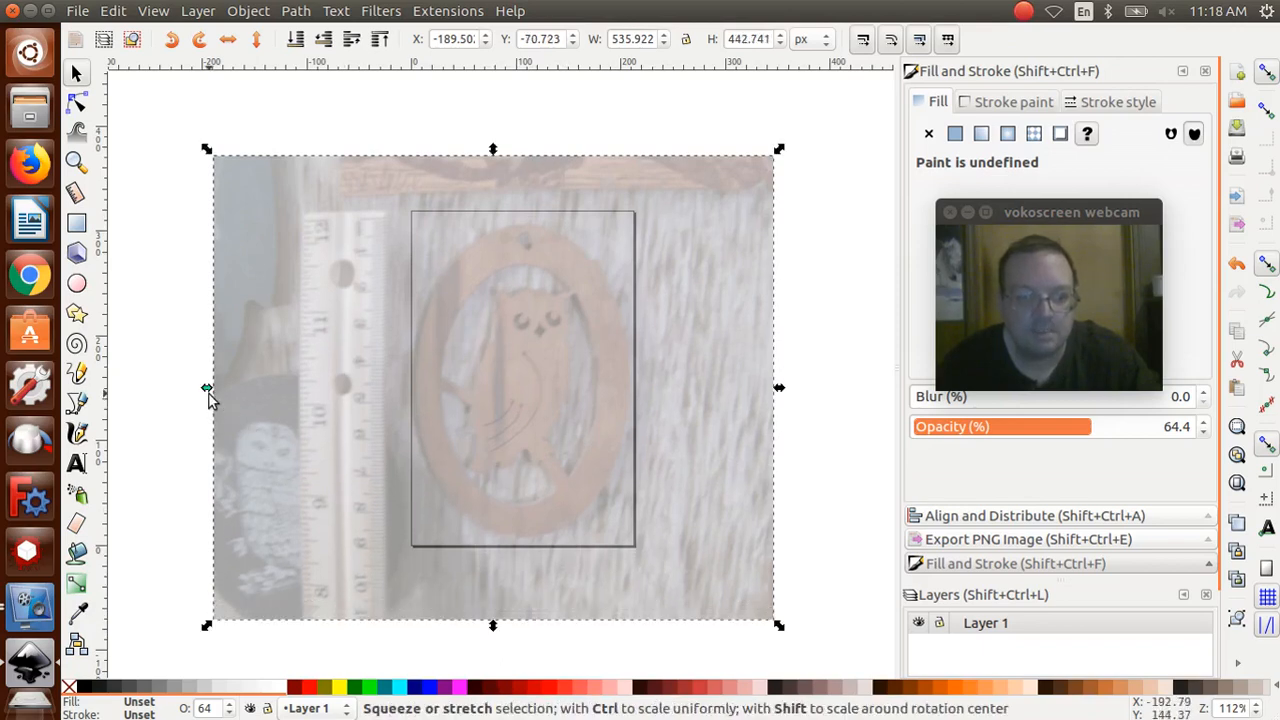
pyautogui.moveTo(209, 398); pyautogui.dragTo(216, 398)
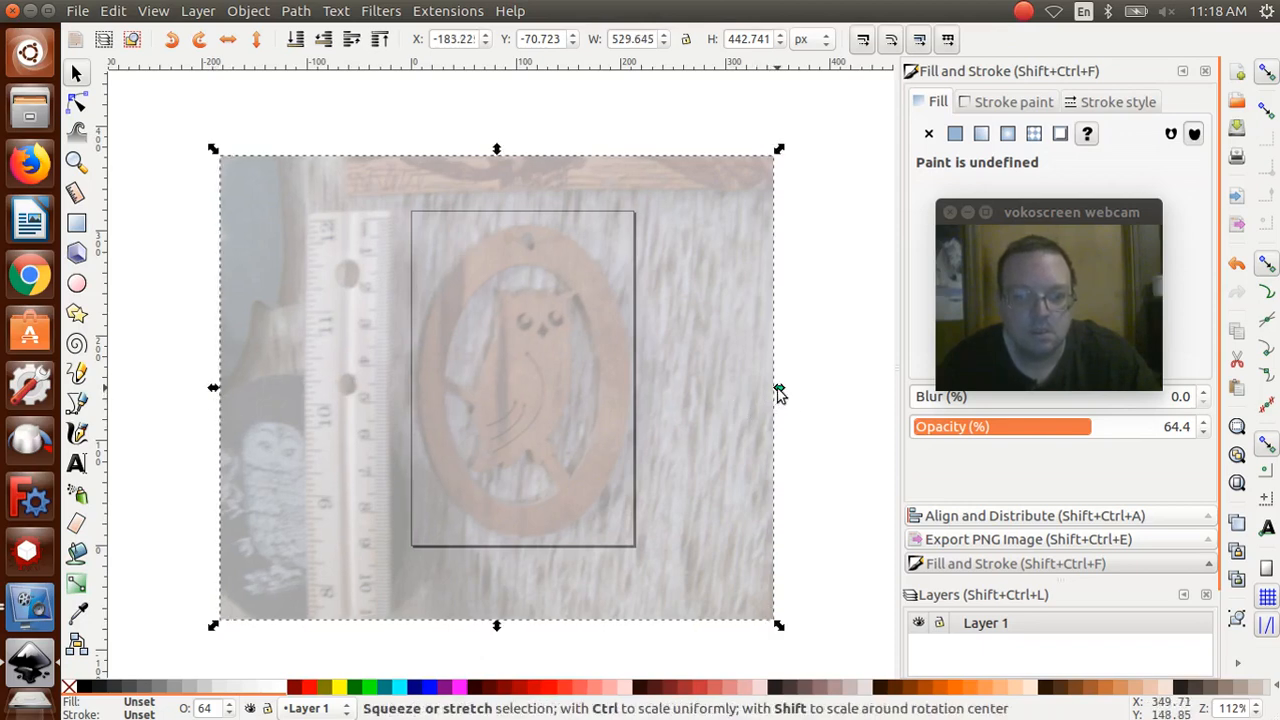
pyautogui.moveTo(778, 393); pyautogui.dragTo(773, 393)
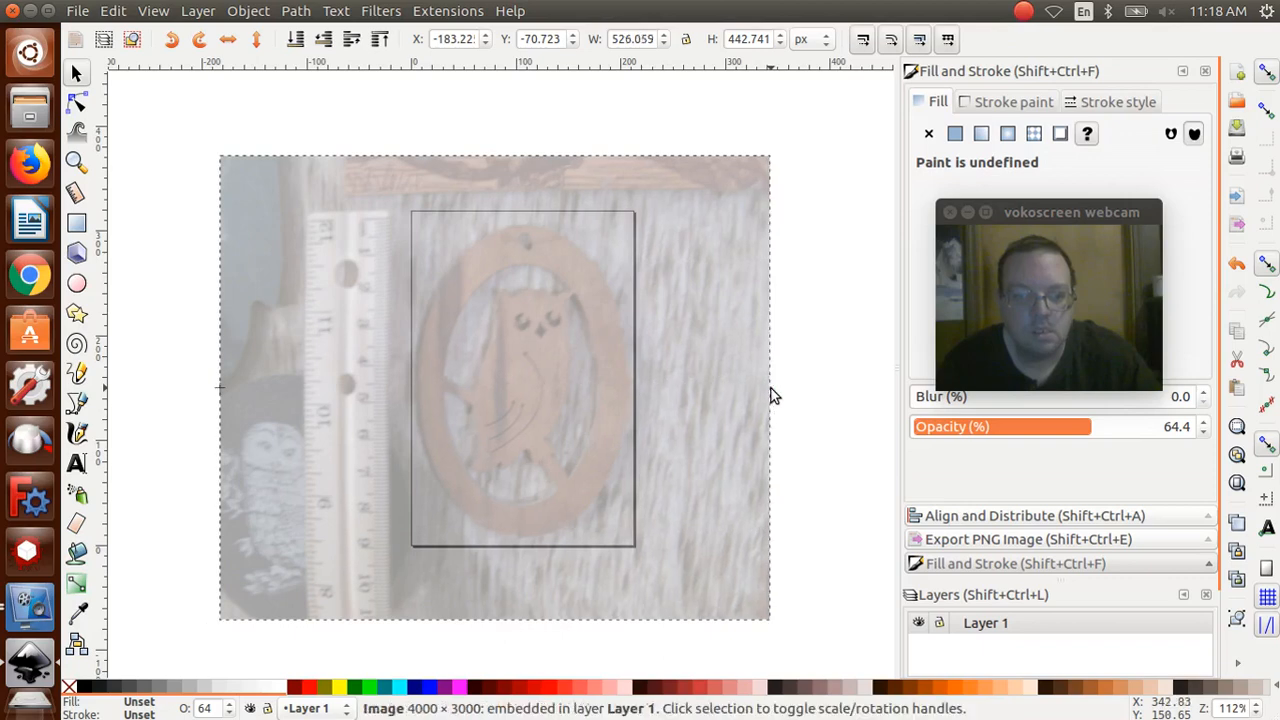
pyautogui.click(799, 263)
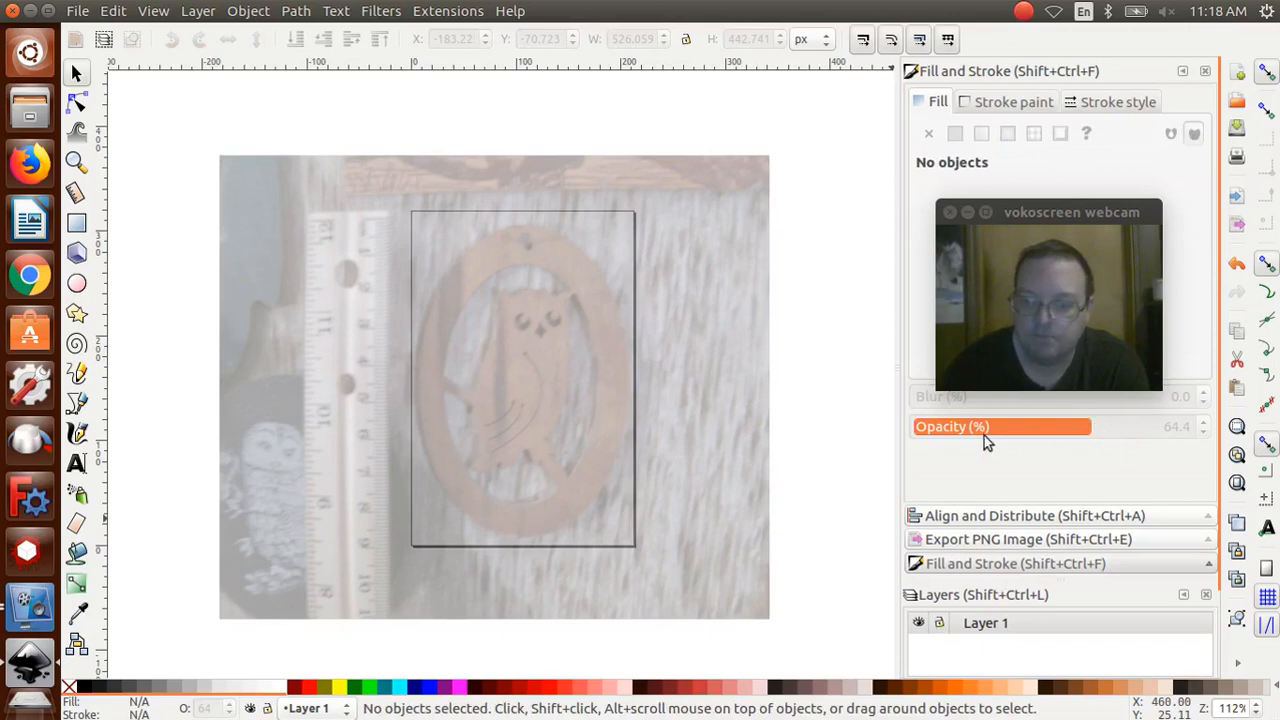
# Raise the photo's opacity to 100% and deselect it
pyautogui.click(564, 452)
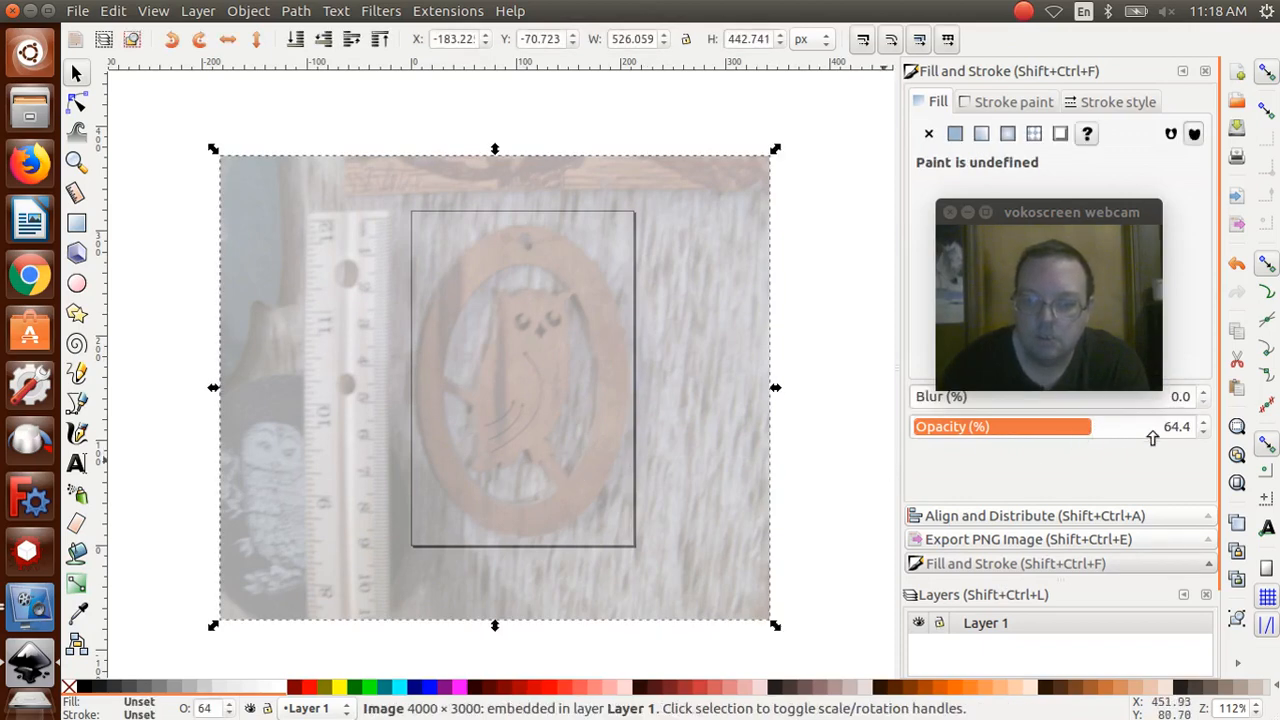
pyautogui.click(1190, 425)
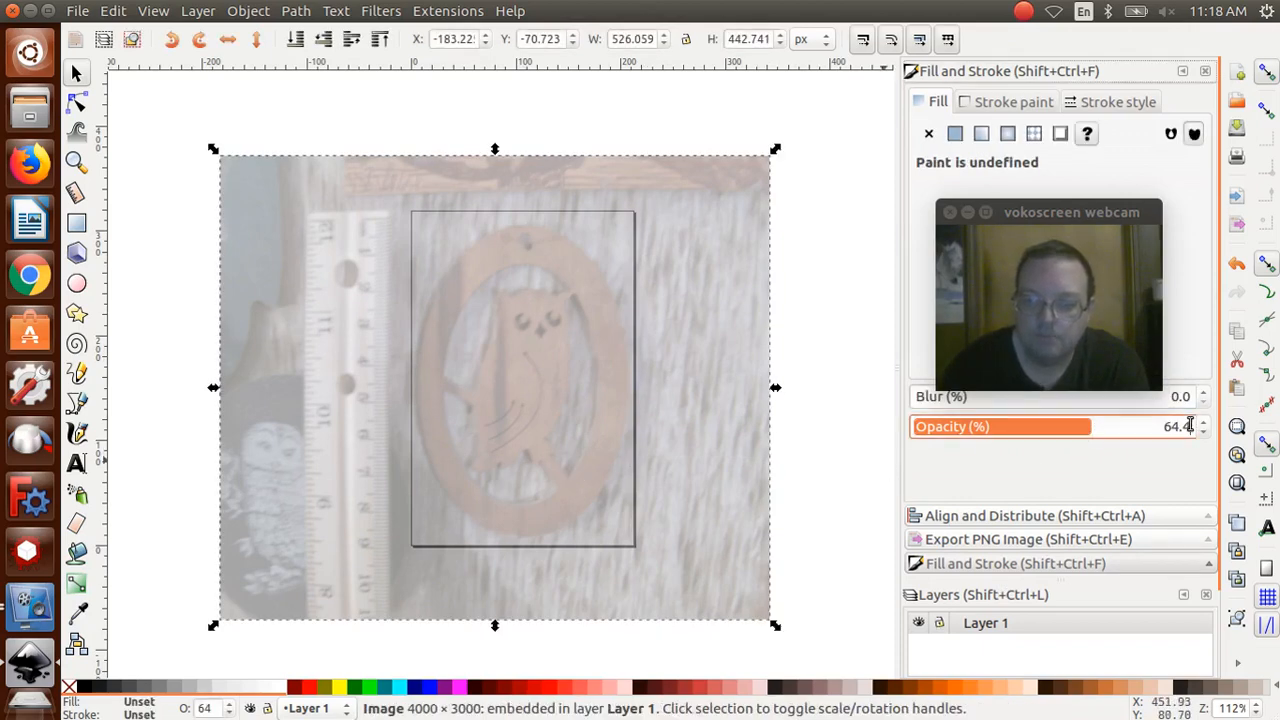
pyautogui.click(1109, 434)
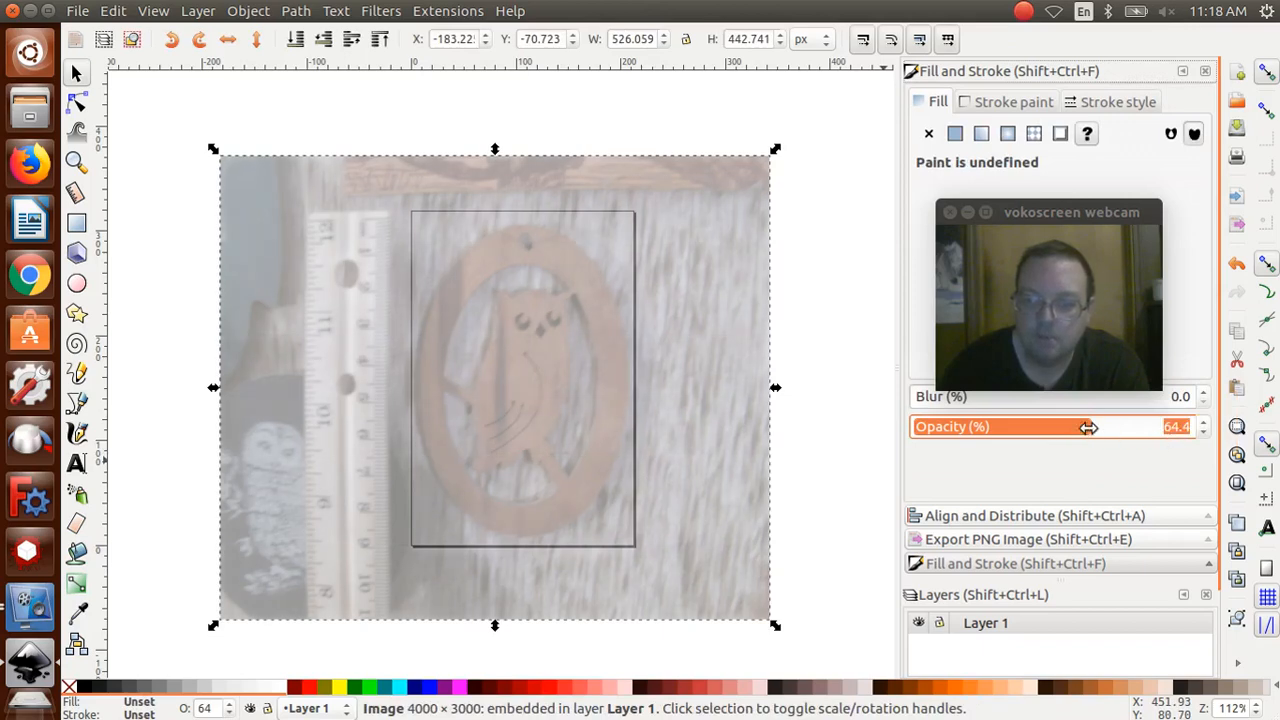
pyautogui.moveTo(1088, 427); pyautogui.dragTo(1200, 430)
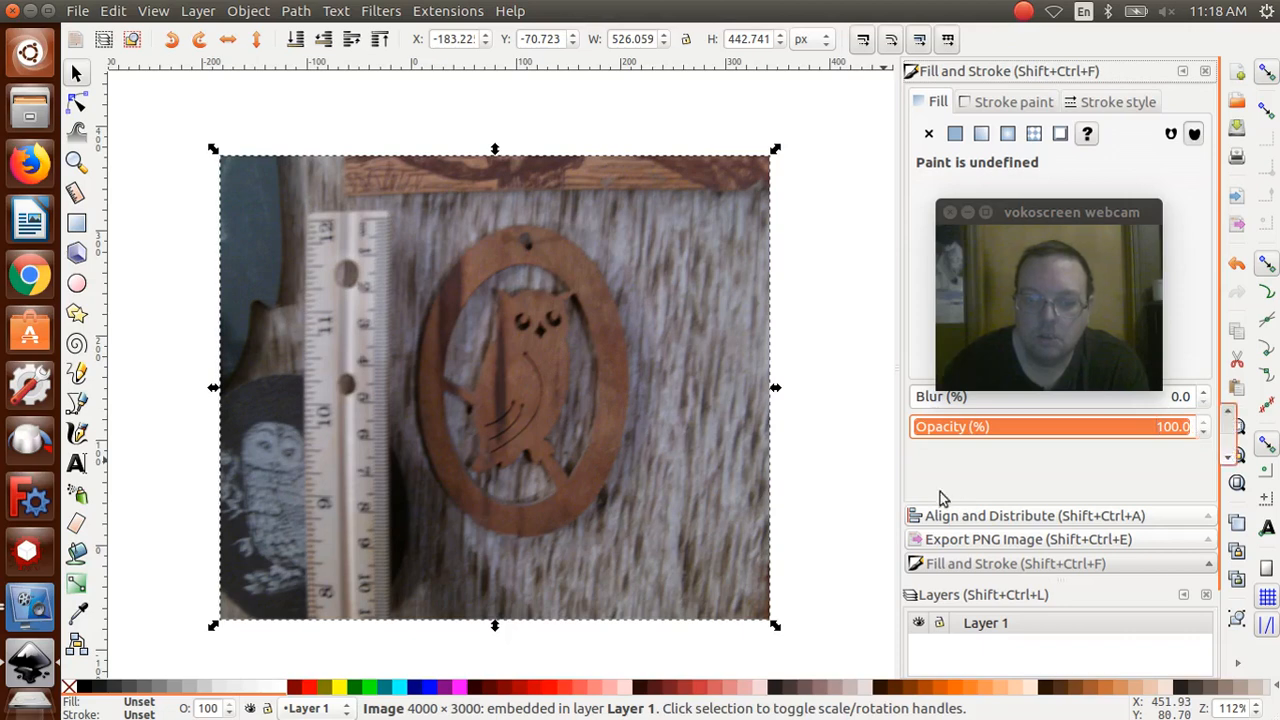
pyautogui.click(856, 550)
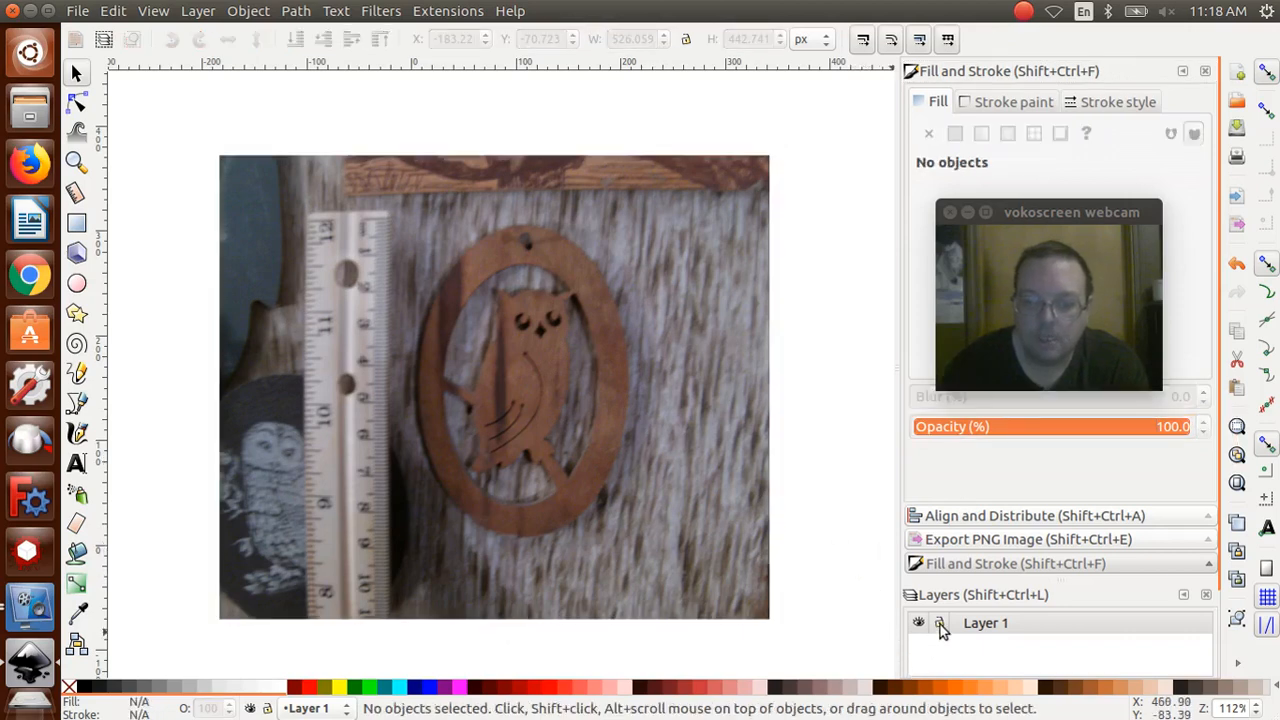
# Lock Layer 1 with the photo and add a new layer named Layer 2 above it
pyautogui.click(940, 624)
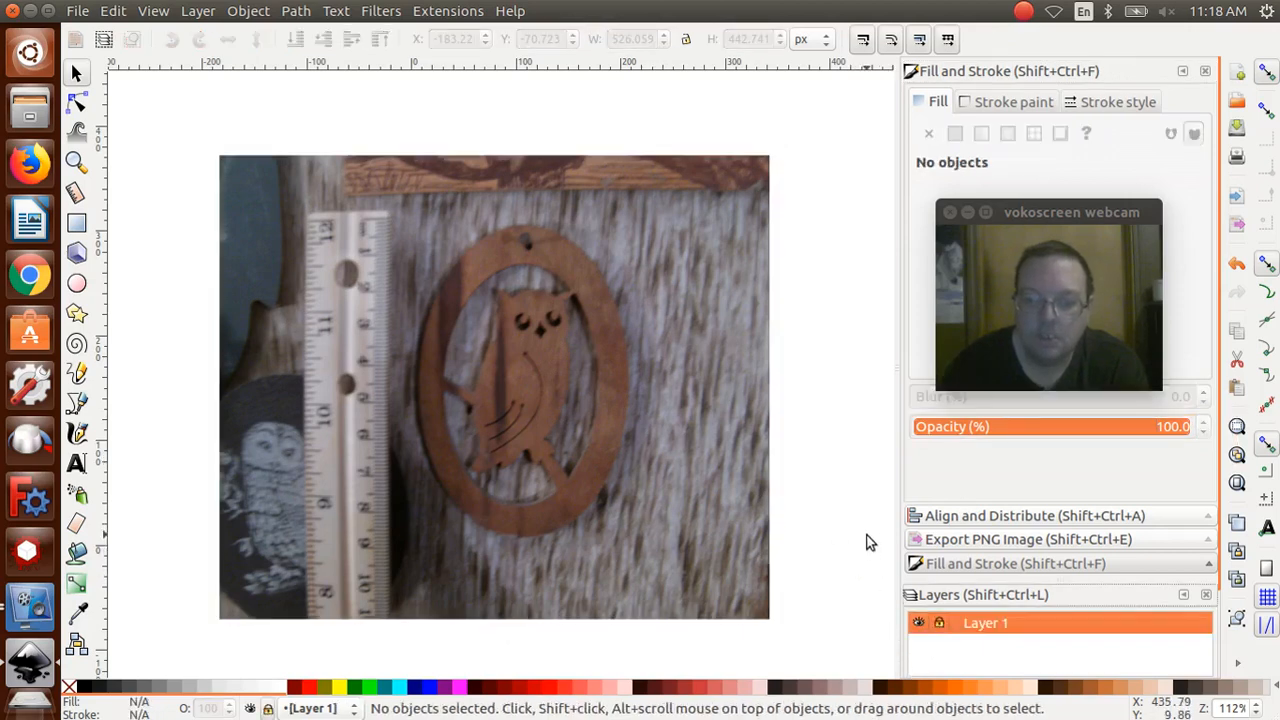
pyautogui.click(193, 12)
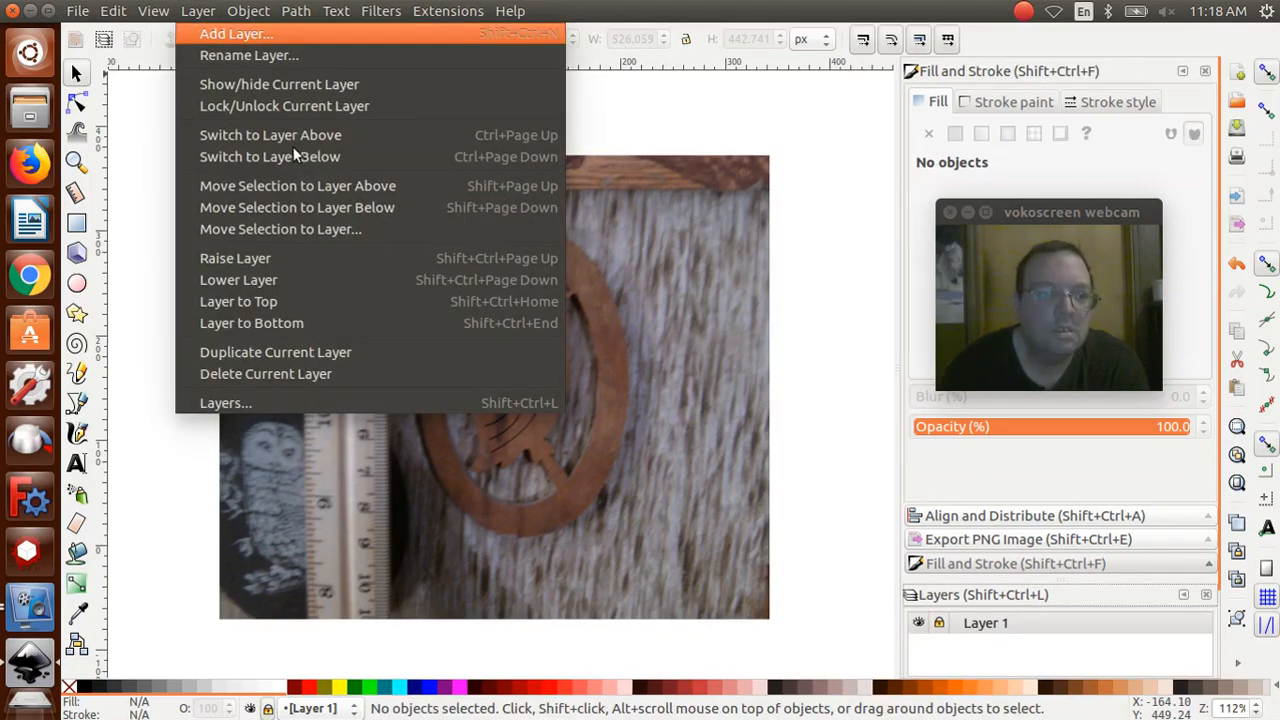
pyautogui.press('Return')
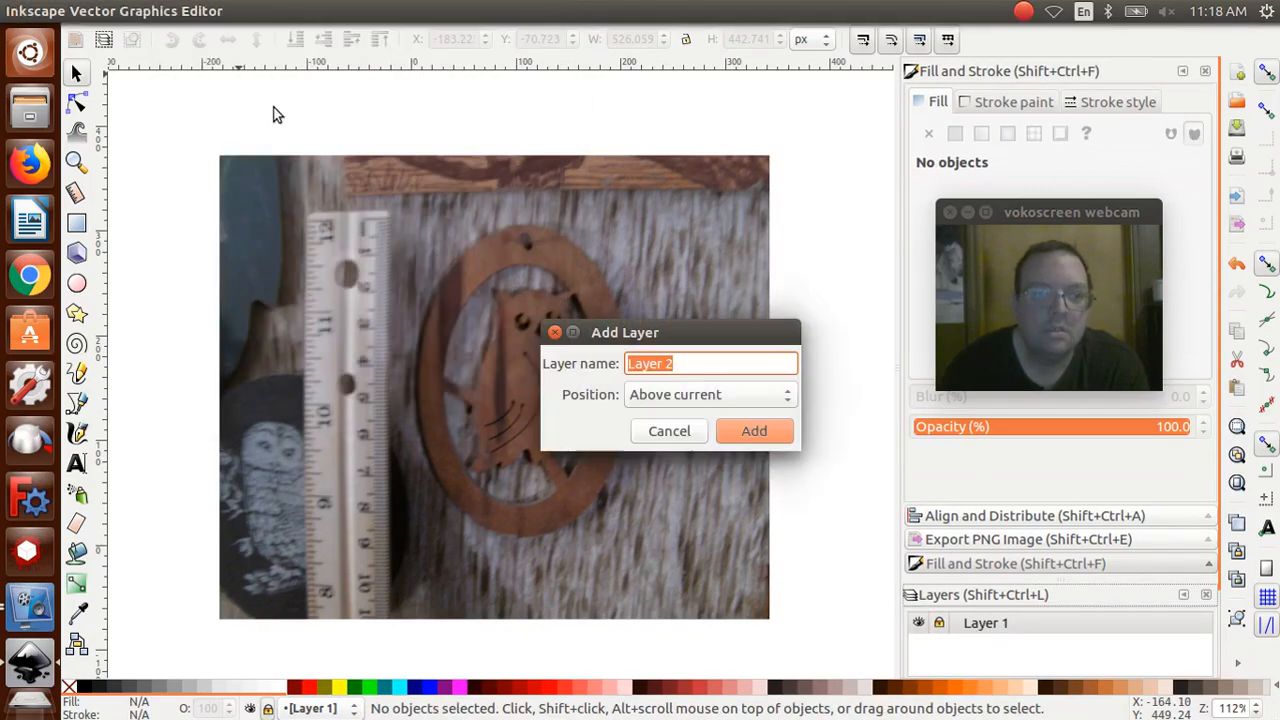
pyautogui.click(776, 432)
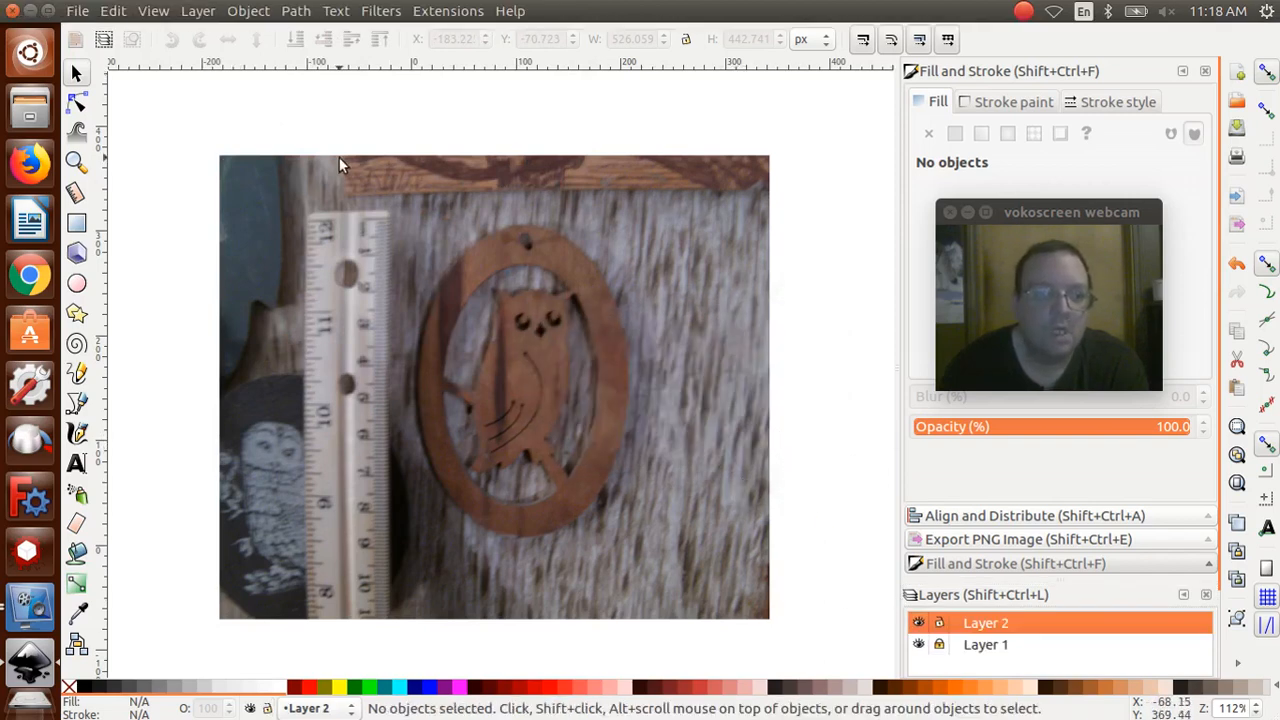
# Draw a straight Pencil line about 31 × 17 px along the upper edge of the branch, from the oval's inner left edge to the owl's body
pyautogui.click(156, 14)
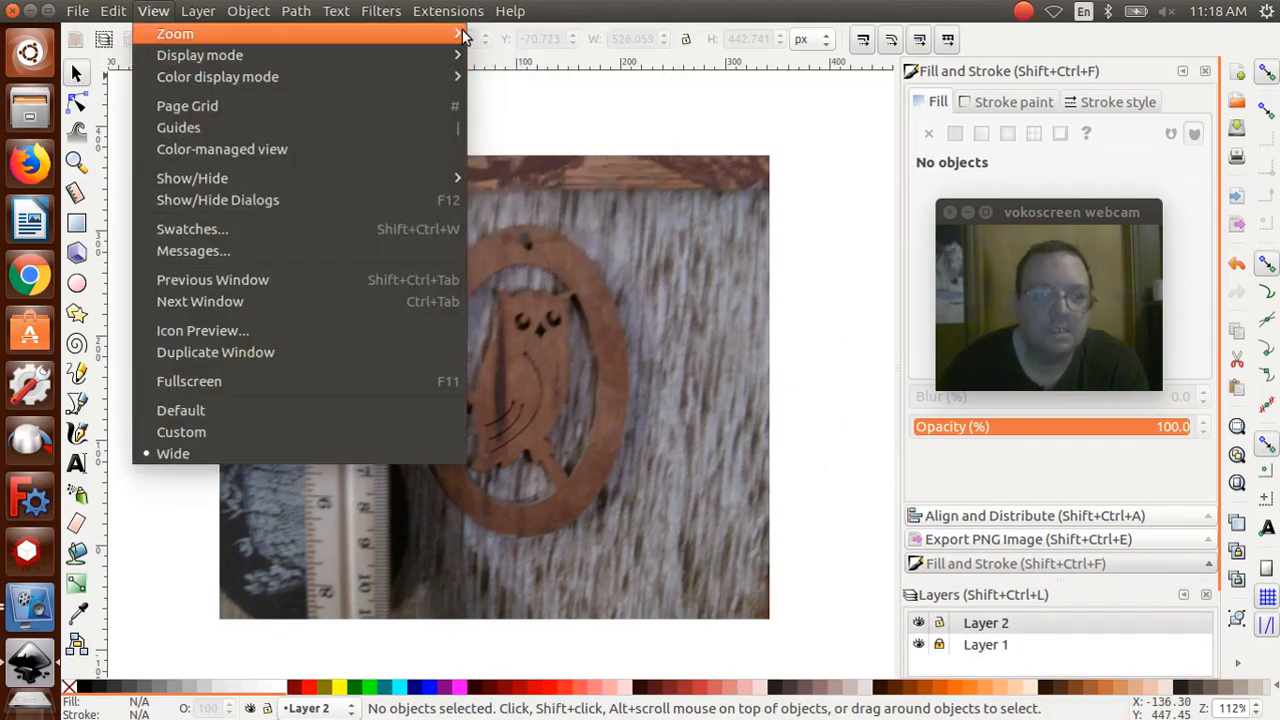
pyautogui.moveTo(463, 36)
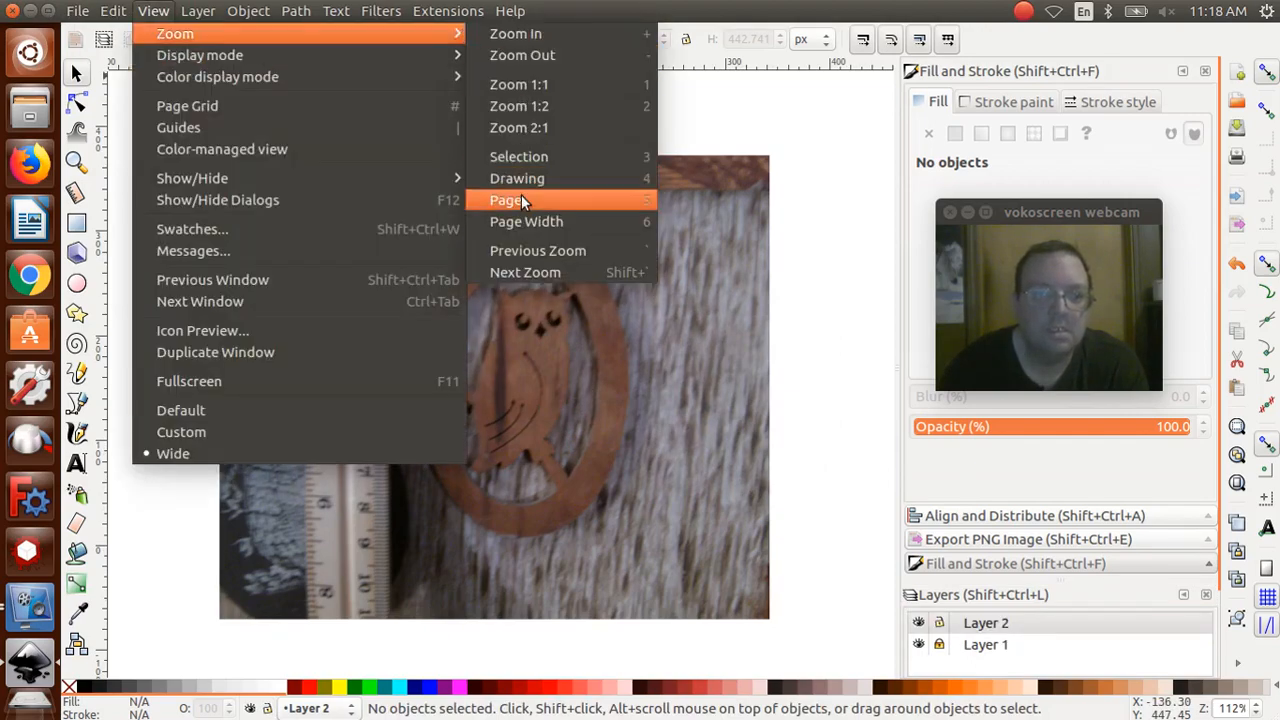
pyautogui.click(521, 196)
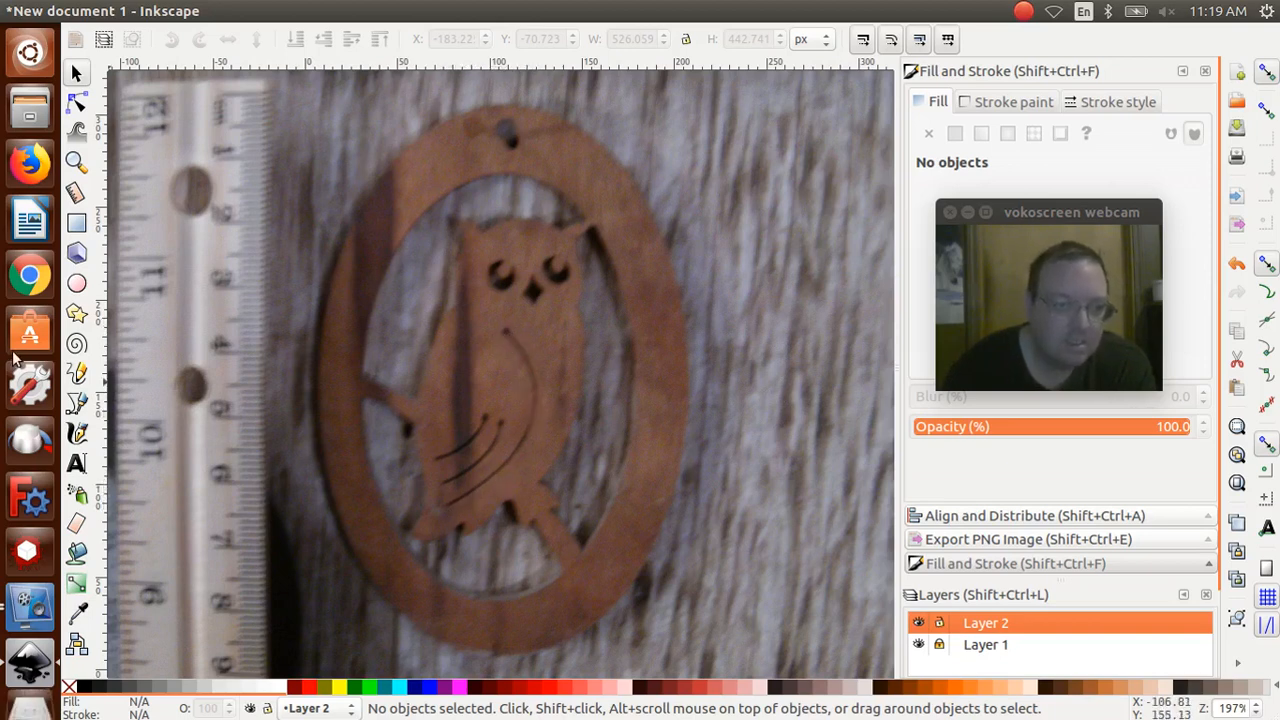
pyautogui.click(74, 376)
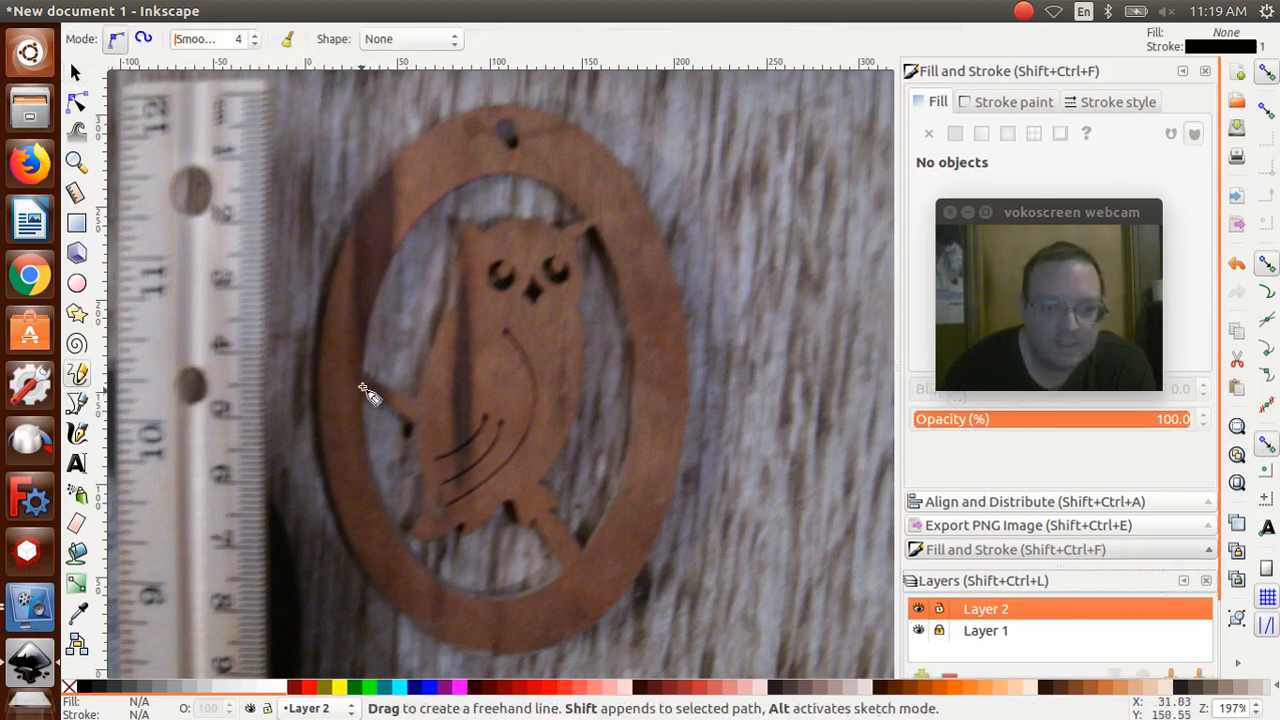
pyautogui.moveTo(362, 378); pyautogui.dragTo(418, 410)
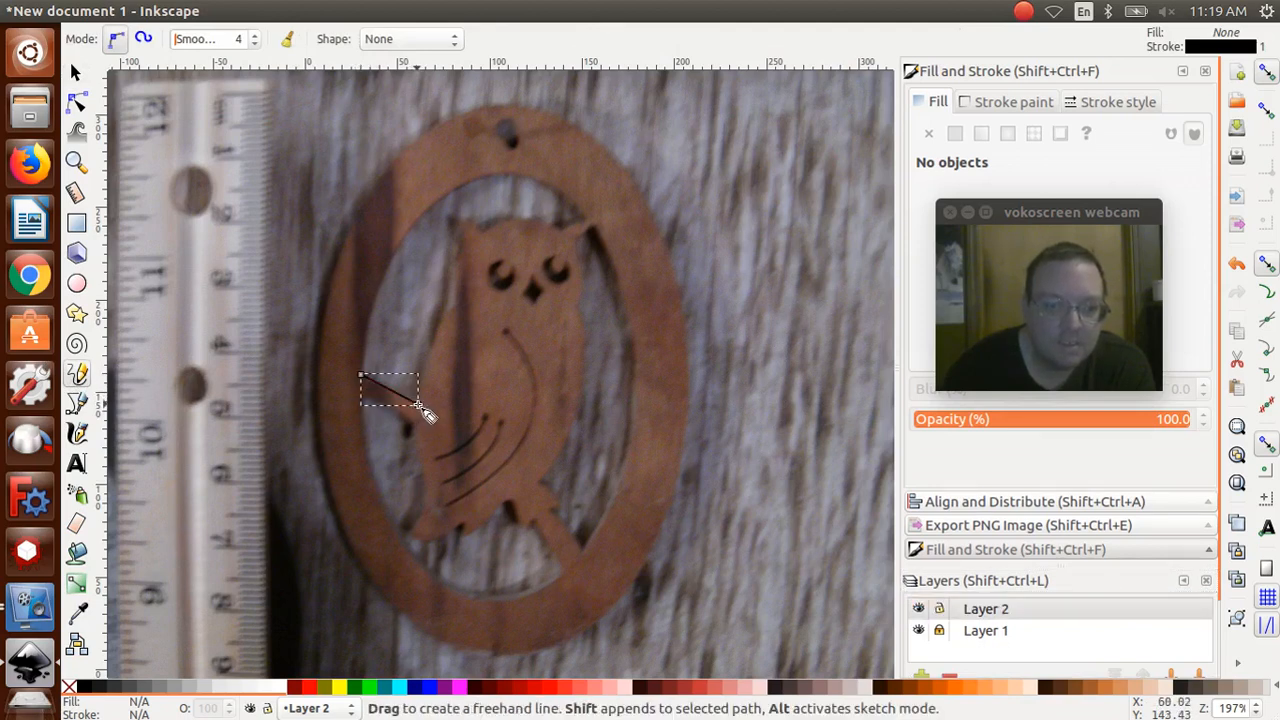
pyautogui.moveTo(418, 405)
pyautogui.mouseDown()
pyautogui.moveTo(431, 327)
pyautogui.moveTo(455, 300)
pyautogui.moveTo(457, 215)
pyautogui.moveTo(479, 233)
pyautogui.moveTo(585, 218)
pyautogui.mouseUp()
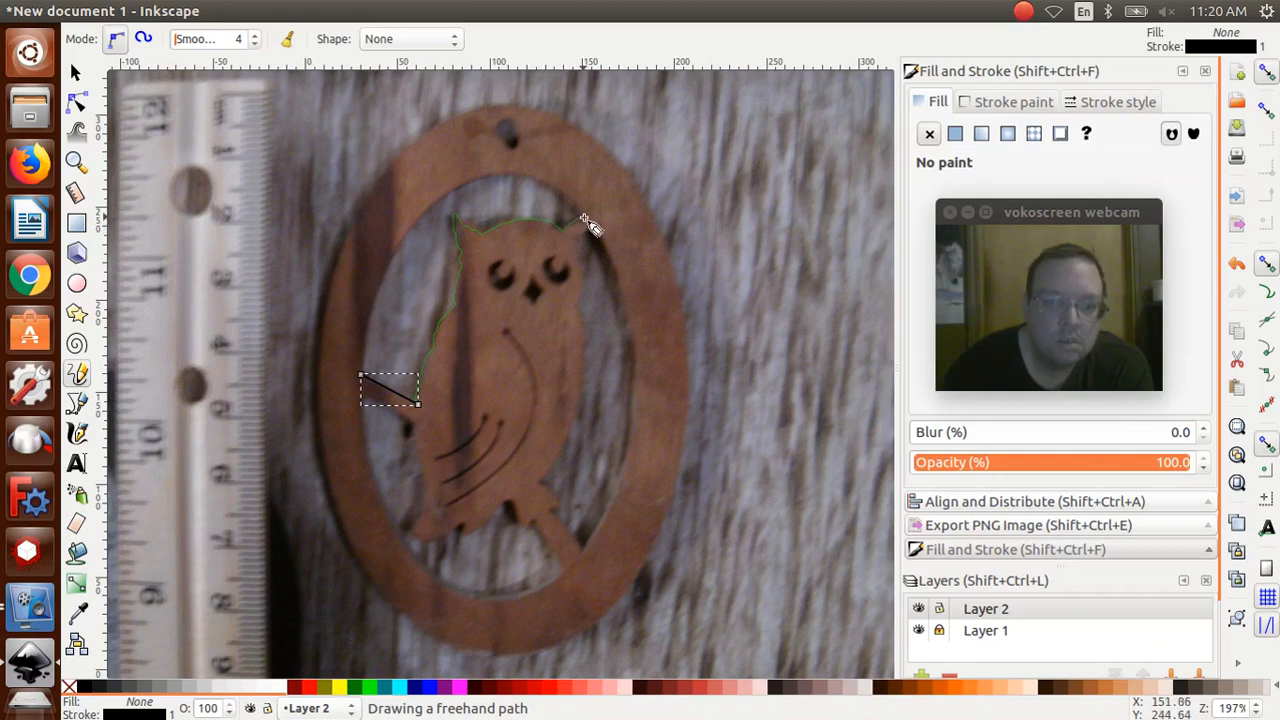
pyautogui.moveTo(584, 218)
pyautogui.mouseDown()
pyautogui.moveTo(584, 405)
pyautogui.moveTo(544, 478)
pyautogui.moveTo(553, 513)
pyautogui.mouseUp()
pyautogui.rightClick(553, 512)
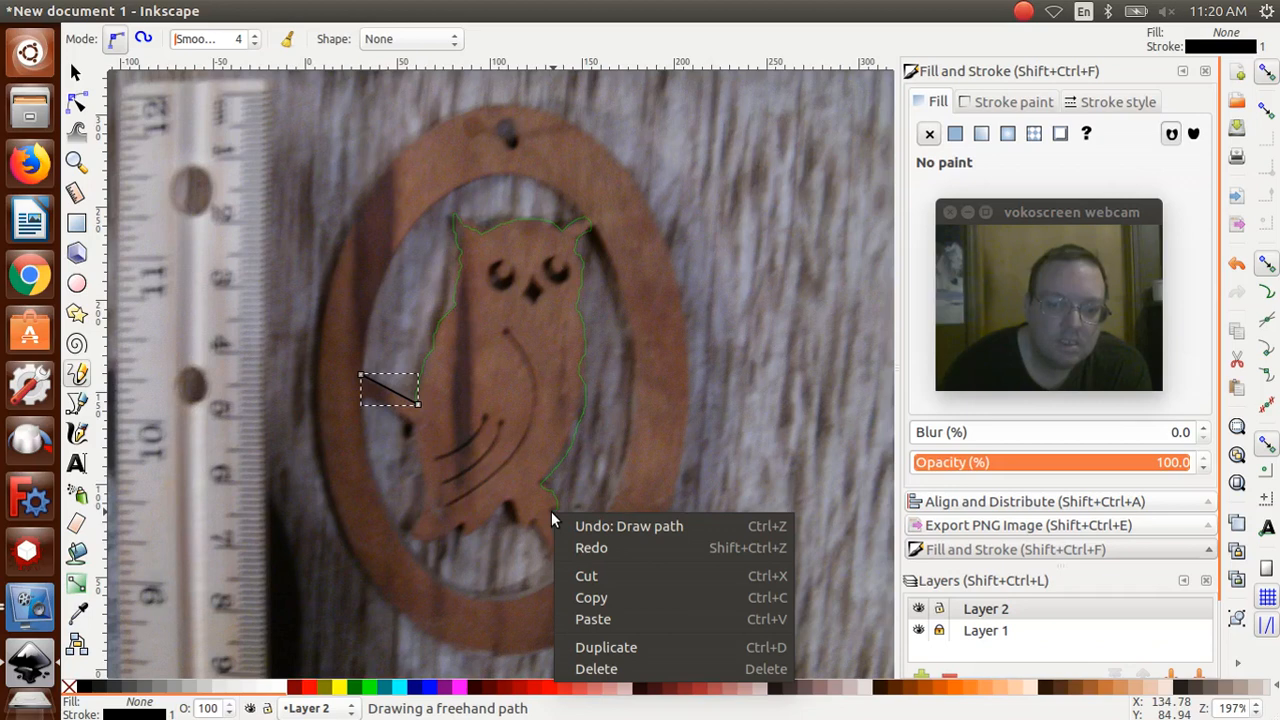
pyautogui.click(551, 511)
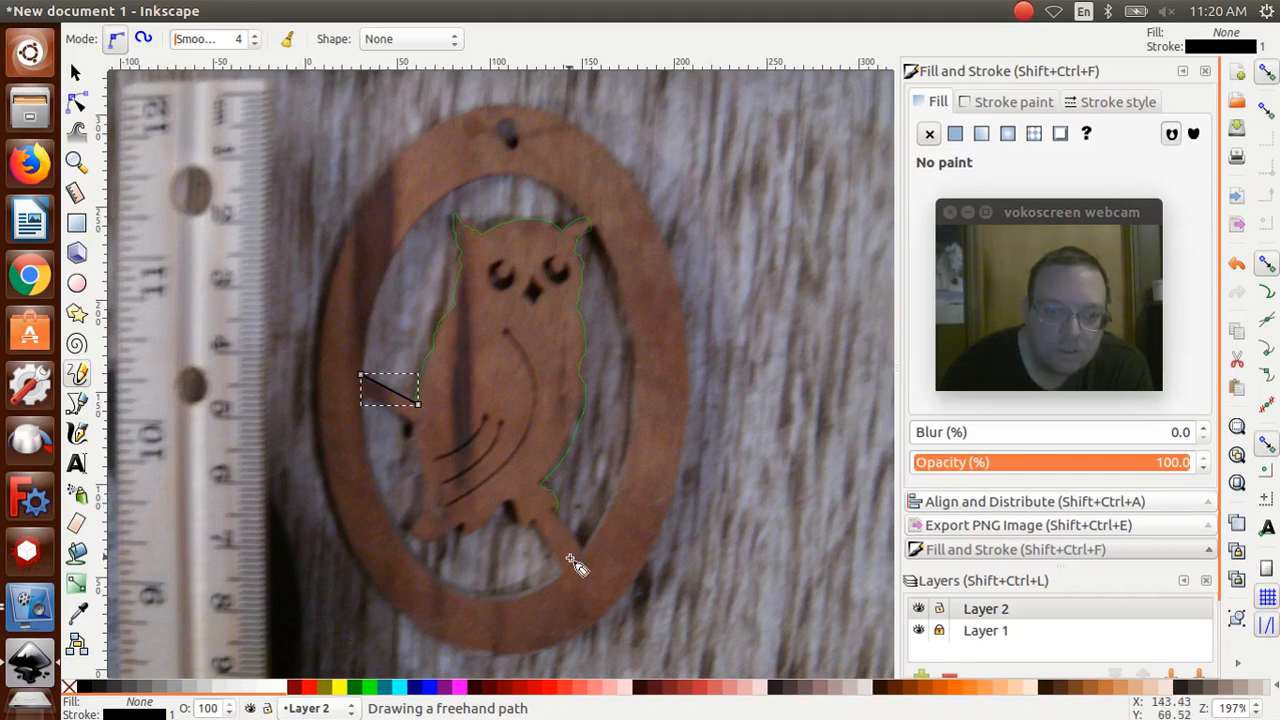
pyautogui.click(75, 74)
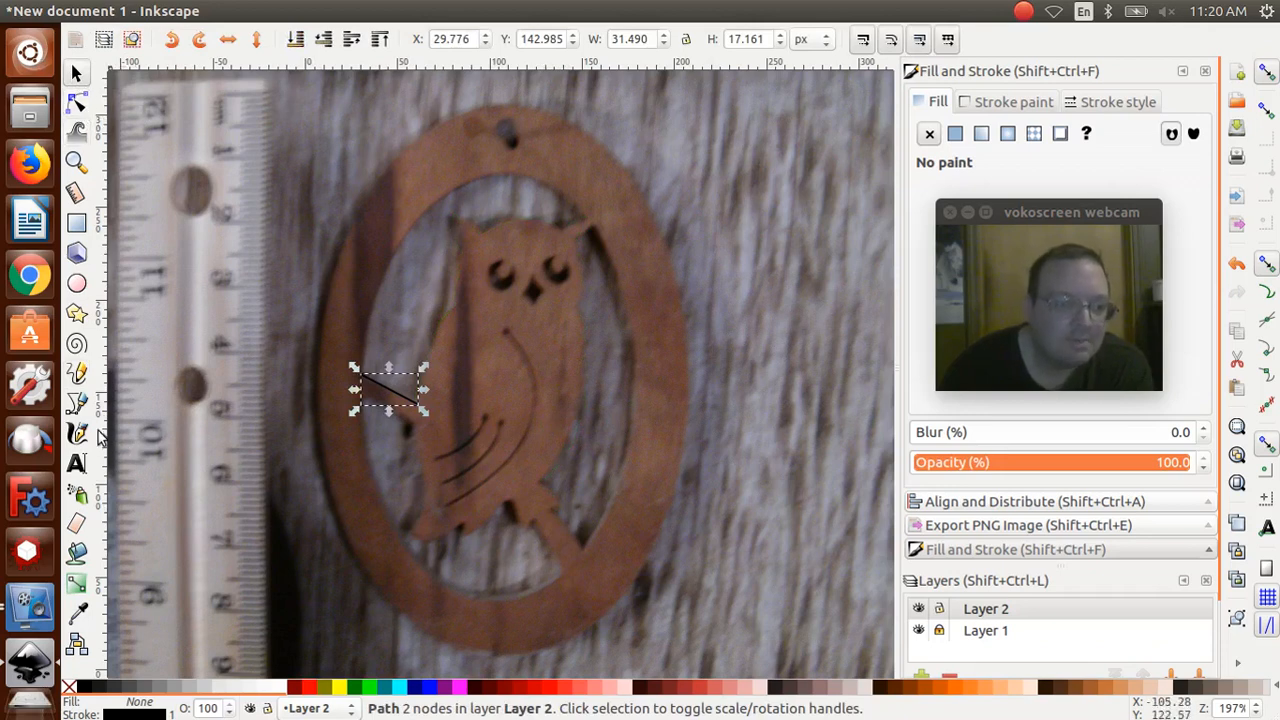
# Continue the branch line freehand around the whole owl and both branch ends, closing it into an outline about 129 × 194 px
pyautogui.click(77, 374)
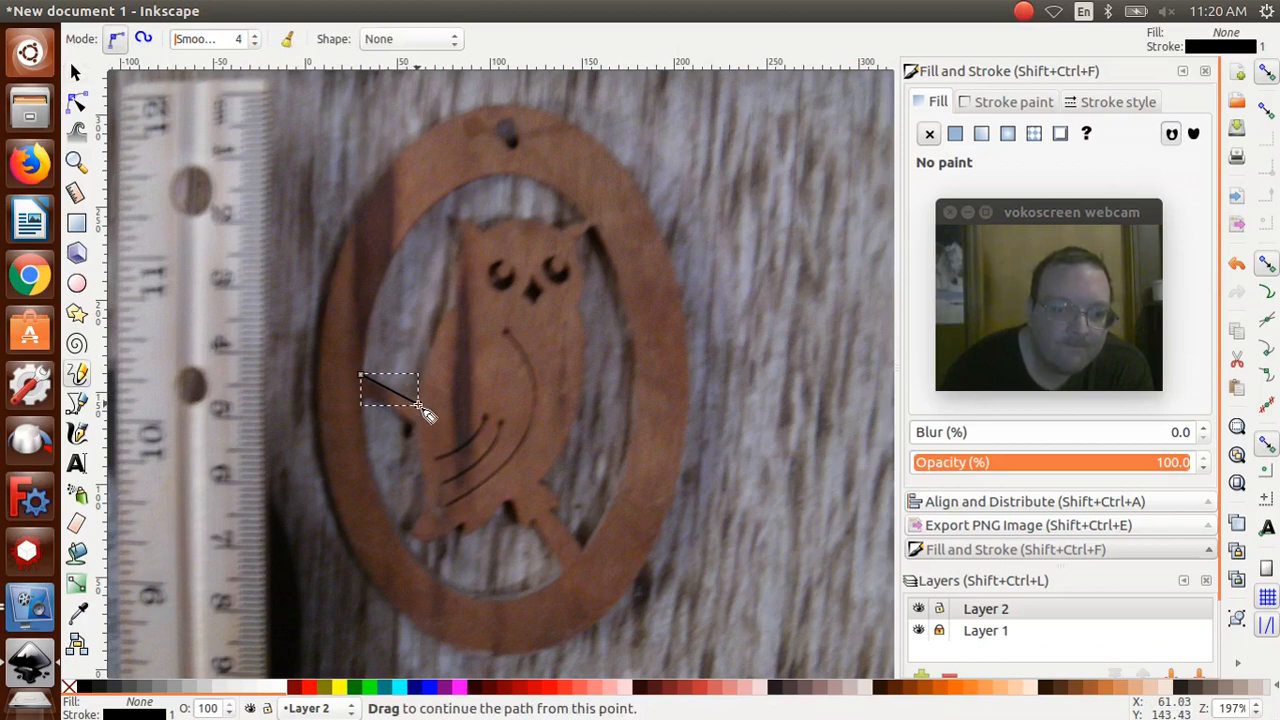
pyautogui.moveTo(418, 404)
pyautogui.mouseDown()
pyautogui.moveTo(463, 296)
pyautogui.moveTo(454, 217)
pyautogui.moveTo(481, 229)
pyautogui.moveTo(584, 216)
pyautogui.moveTo(586, 409)
pyautogui.moveTo(546, 489)
pyautogui.mouseUp()
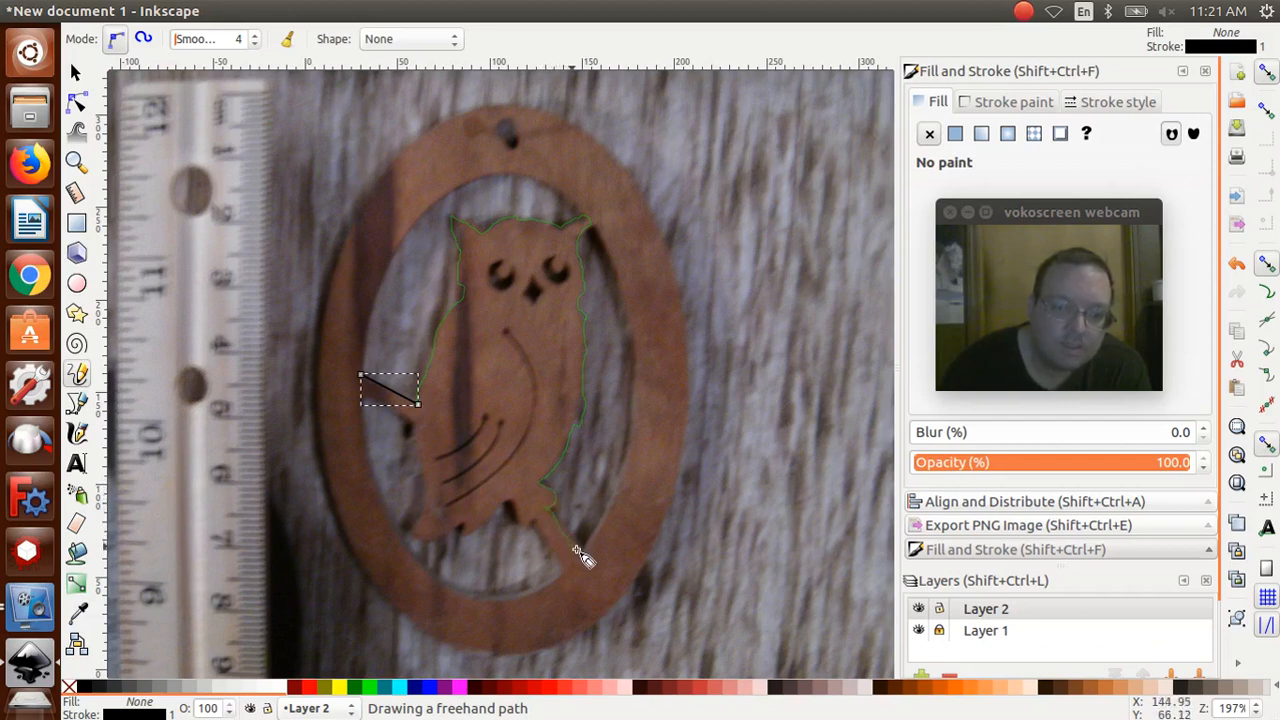
pyautogui.moveTo(578, 560)
pyautogui.mouseDown()
pyautogui.moveTo(574, 570)
pyautogui.moveTo(543, 537)
pyautogui.mouseUp()
pyautogui.moveTo(462, 522)
pyautogui.mouseDown()
pyautogui.moveTo(436, 540)
pyautogui.moveTo(413, 534)
pyautogui.moveTo(416, 436)
pyautogui.mouseUp()
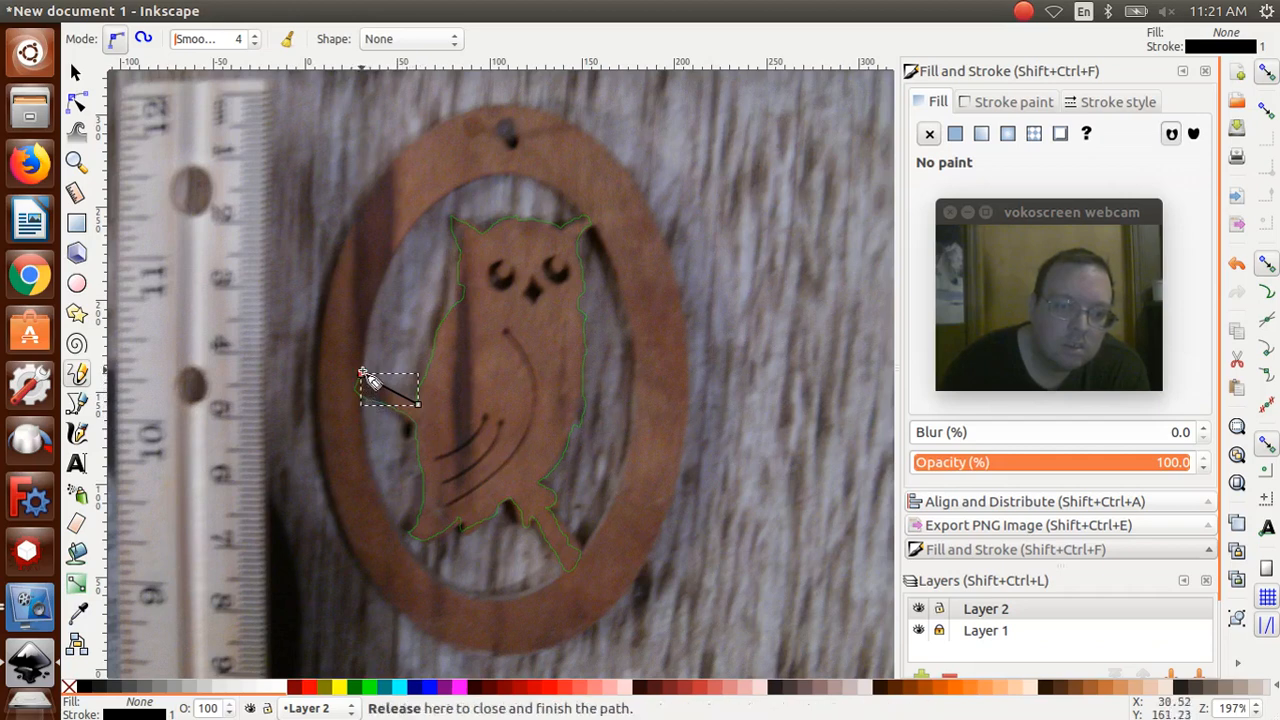
pyautogui.moveTo(362, 373); pyautogui.dragTo(362, 374)
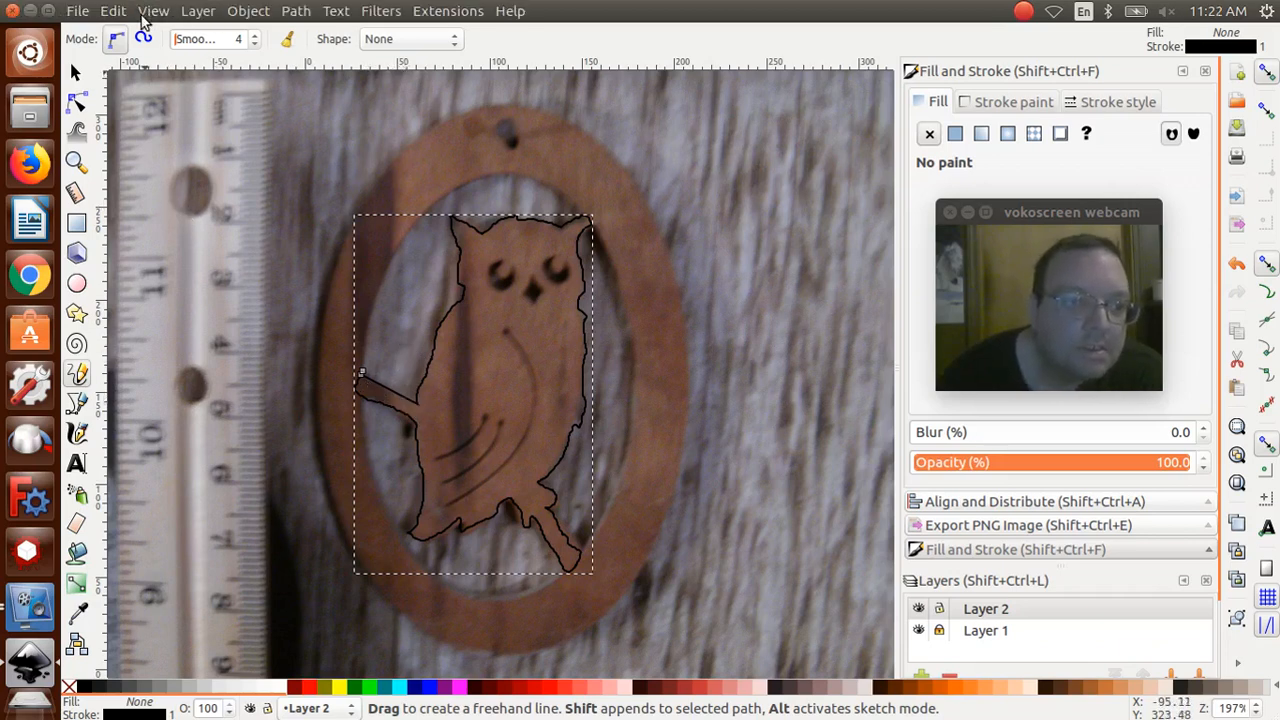
# Examine the nodes of the traced owl outline up close
pyautogui.click(148, 12)
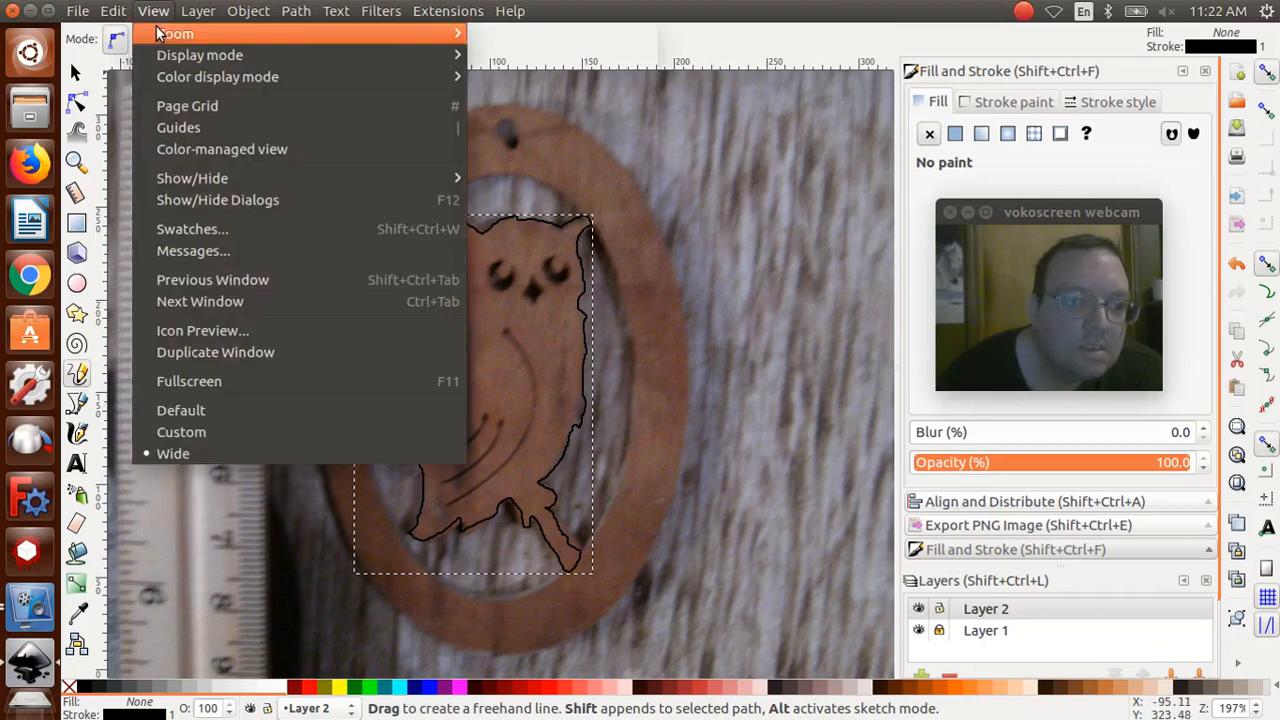
pyautogui.moveTo(446, 30)
pyautogui.click(523, 33)
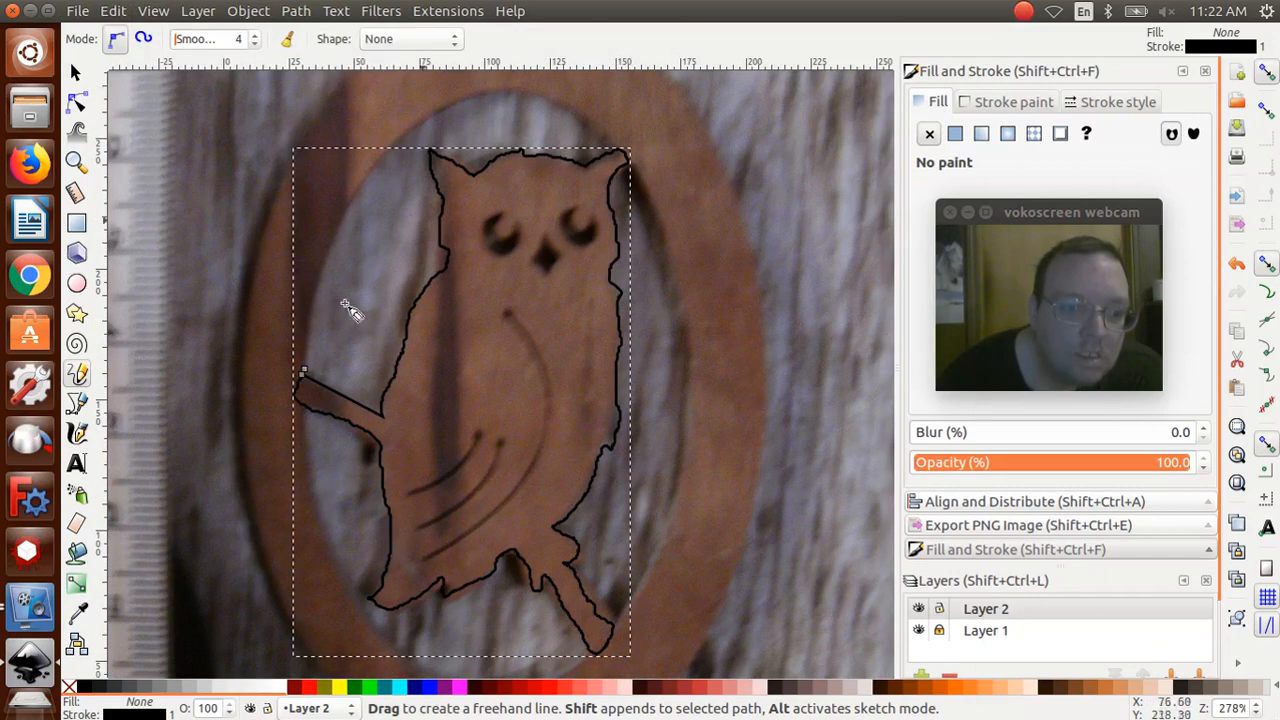
pyautogui.click(77, 103)
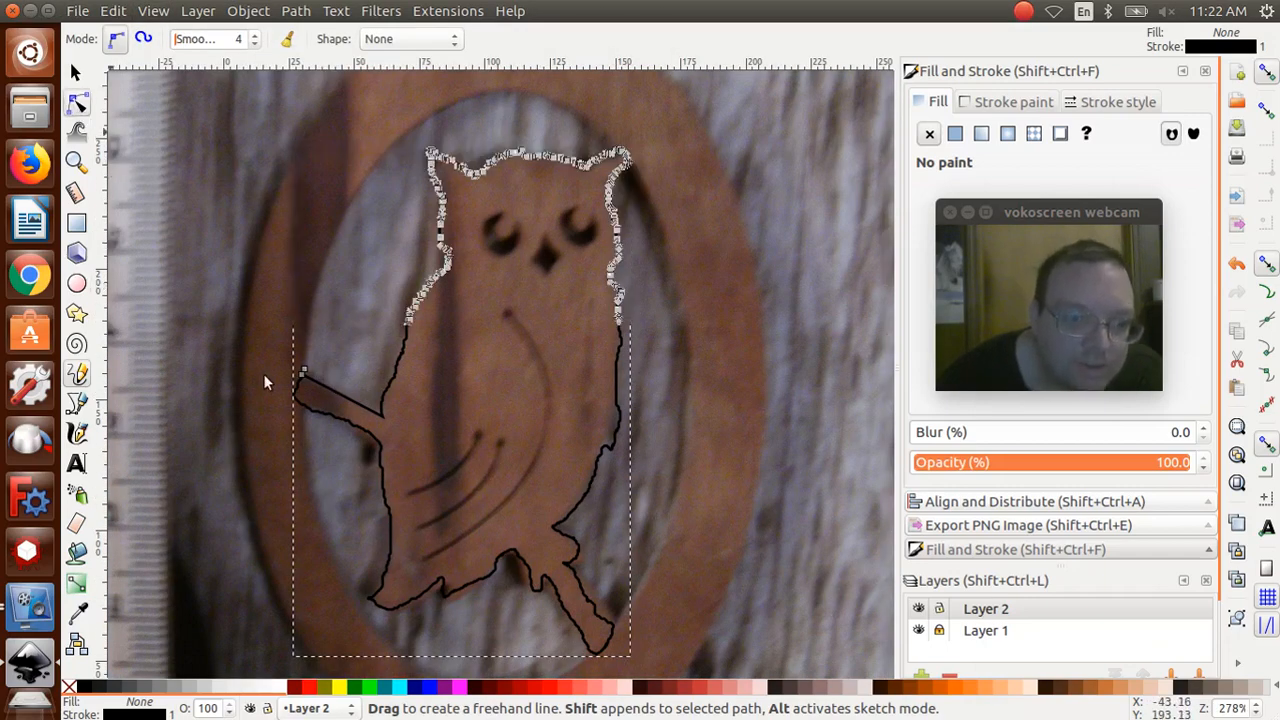
pyautogui.click(78, 78)
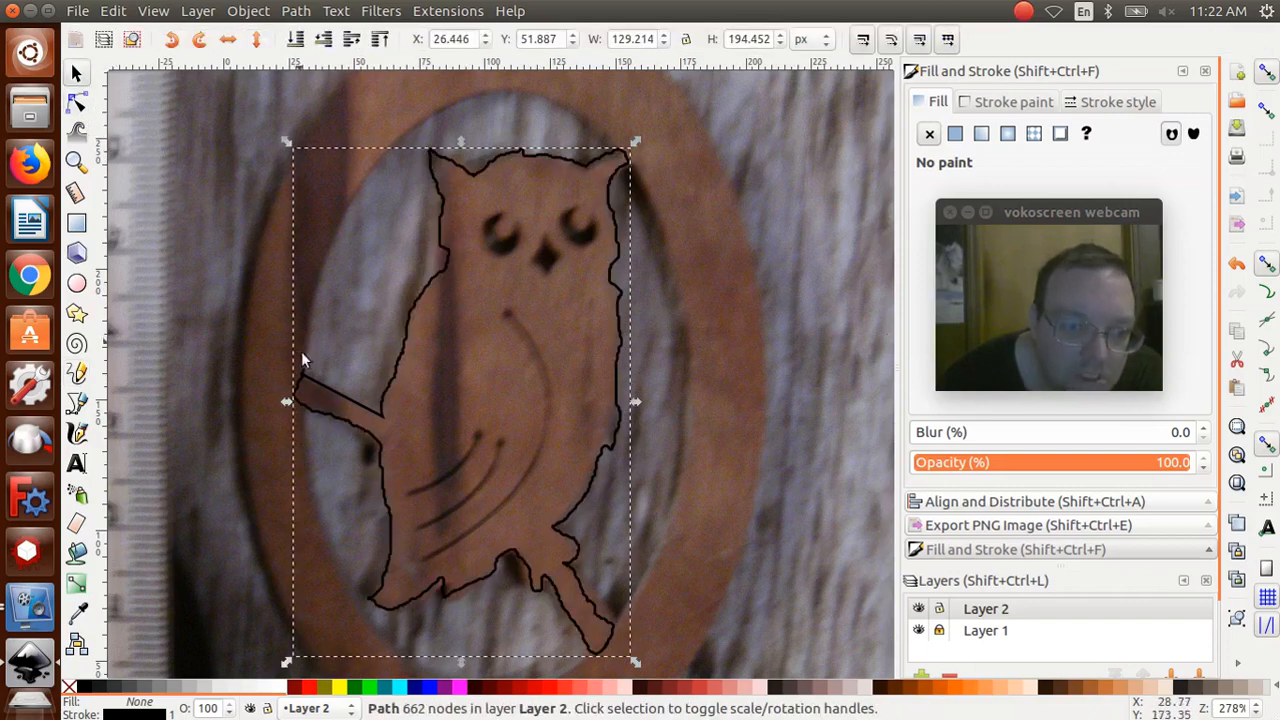
# Simplify the traced owl outline four times in a row to smooth its curves and reduce its nodes
pyautogui.click(314, 389)
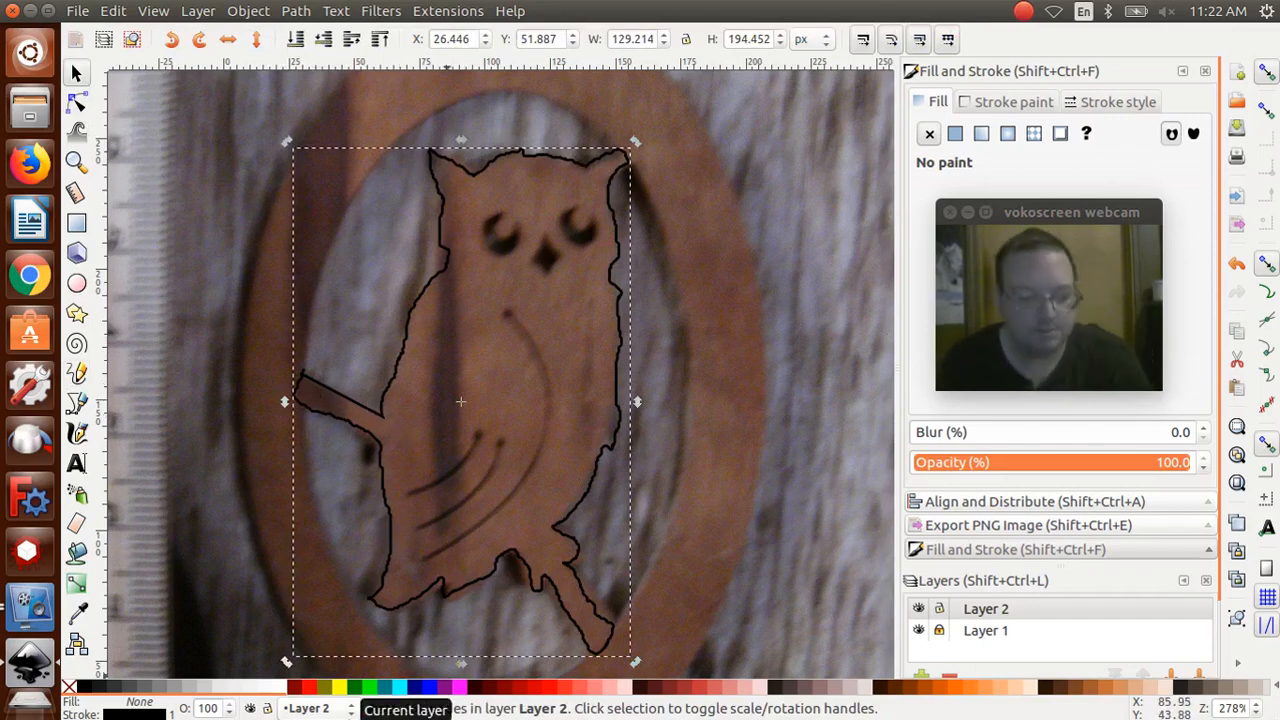
pyautogui.hotkey('ctrl', 'l')
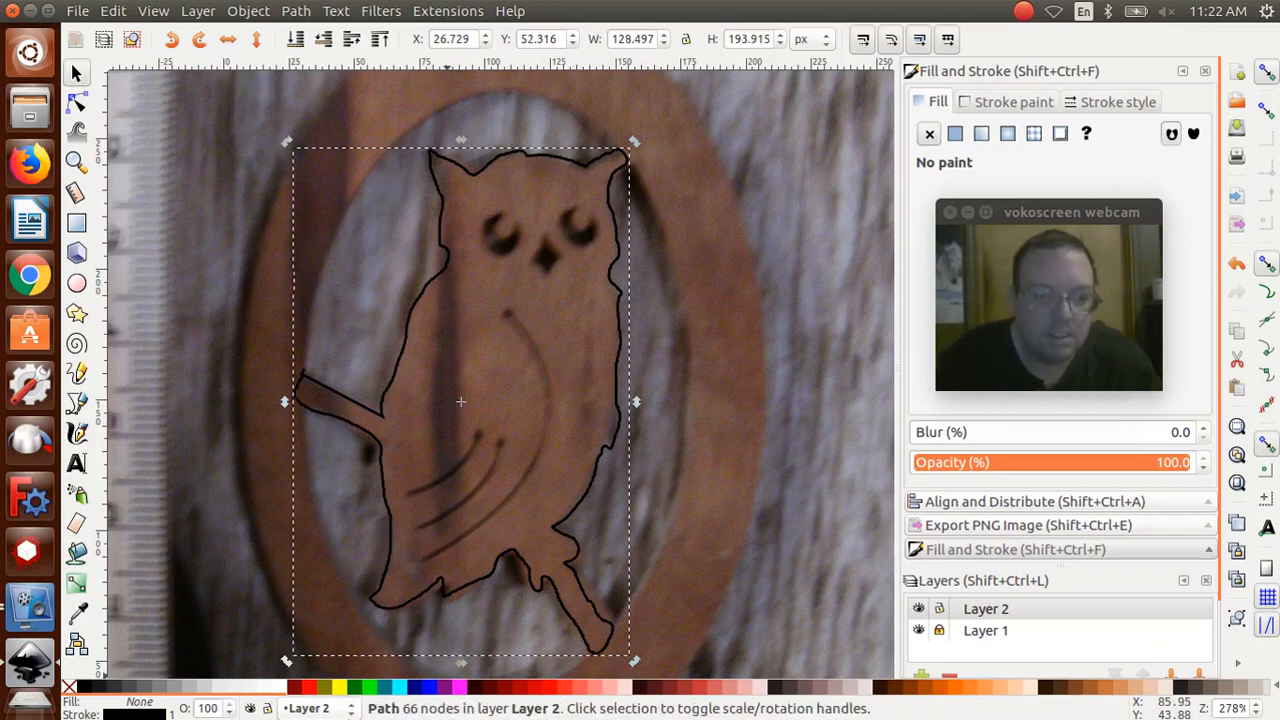
pyautogui.hotkey('ctrl', 'l')
pyautogui.hotkey('ctrl', 'l')
pyautogui.hotkey('ctrl', 'l')
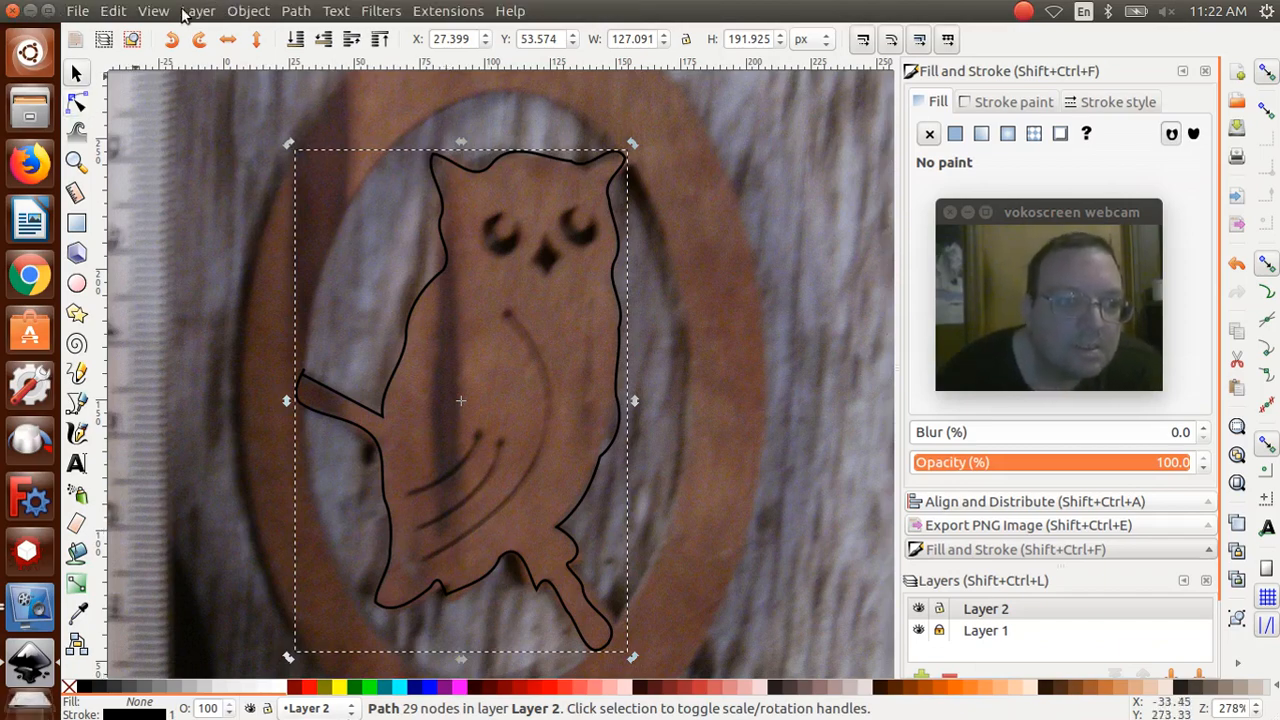
# Deselect the owl outline and show the scrollbars around the canvas
pyautogui.click(163, 14)
pyautogui.moveTo(198, 12)
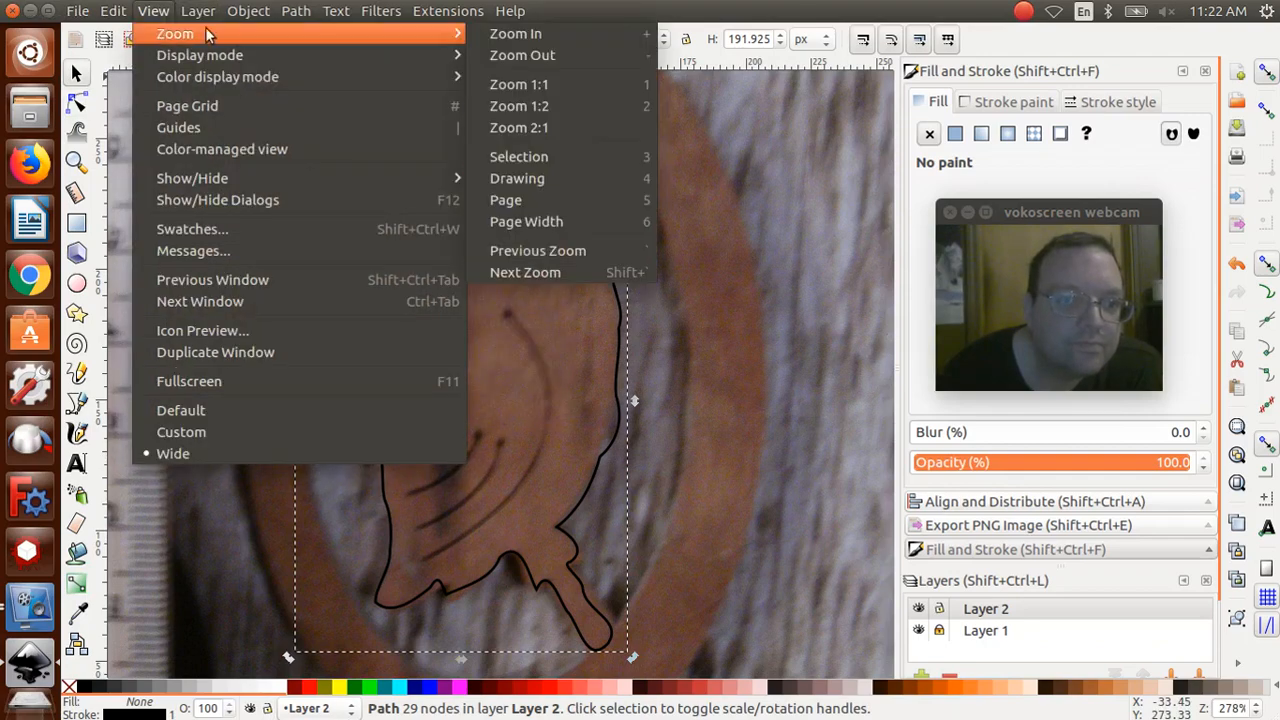
pyautogui.click(515, 33)
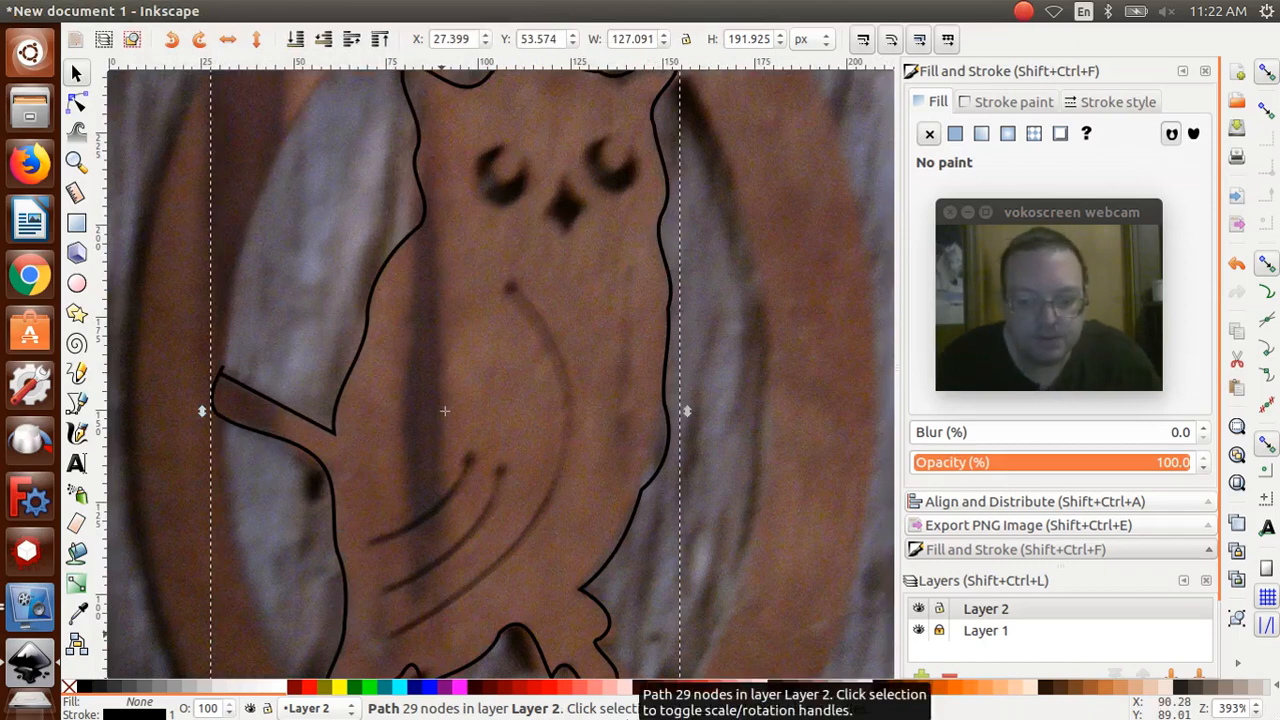
pyautogui.press('+')
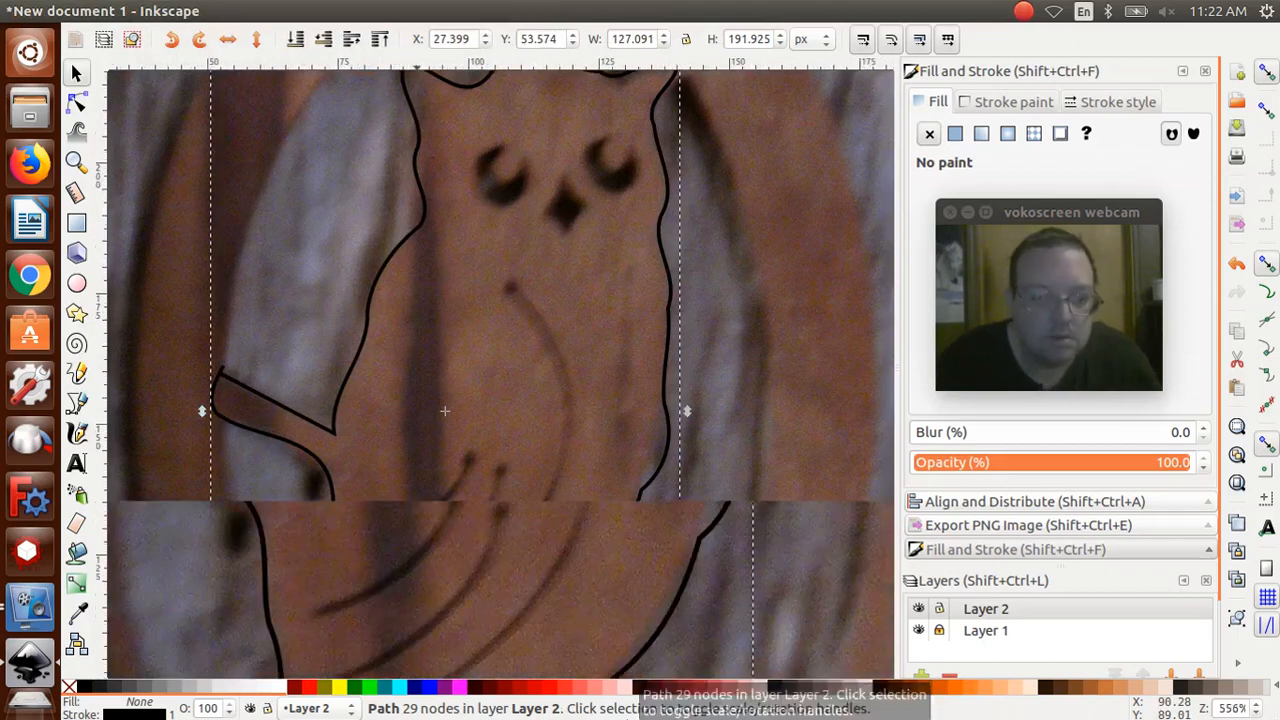
pyautogui.press('+')
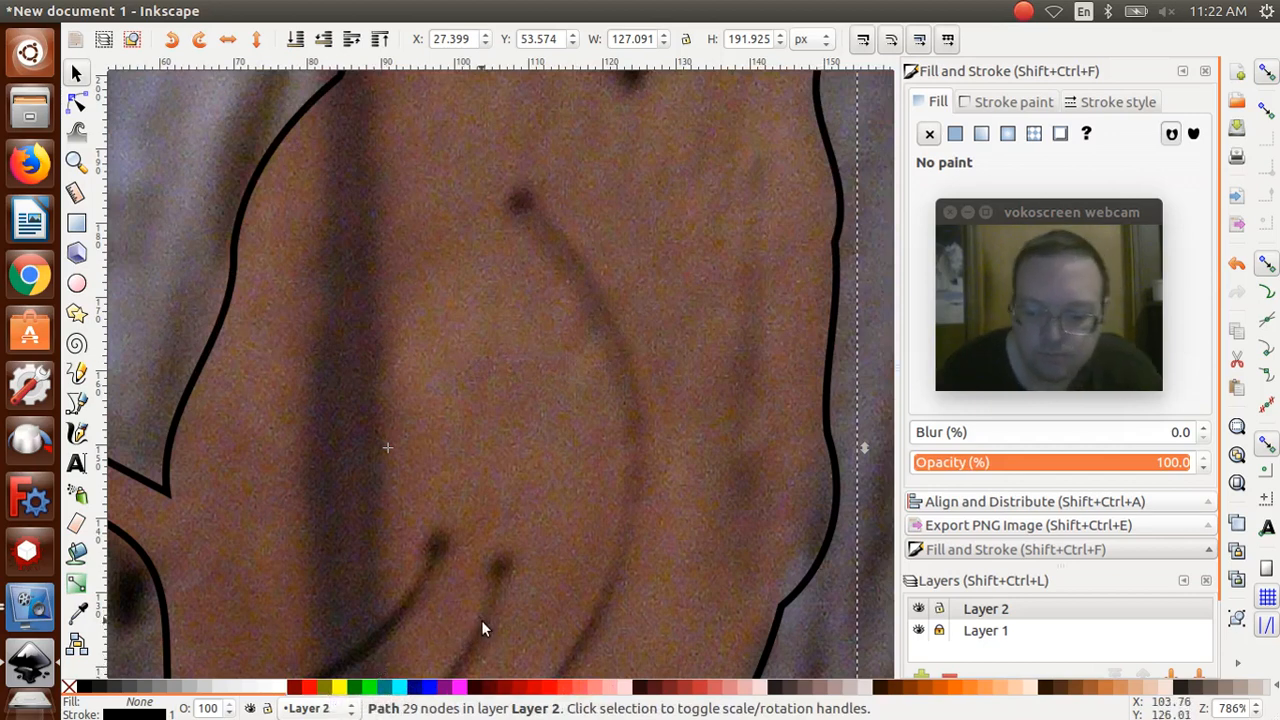
pyautogui.press('Left')
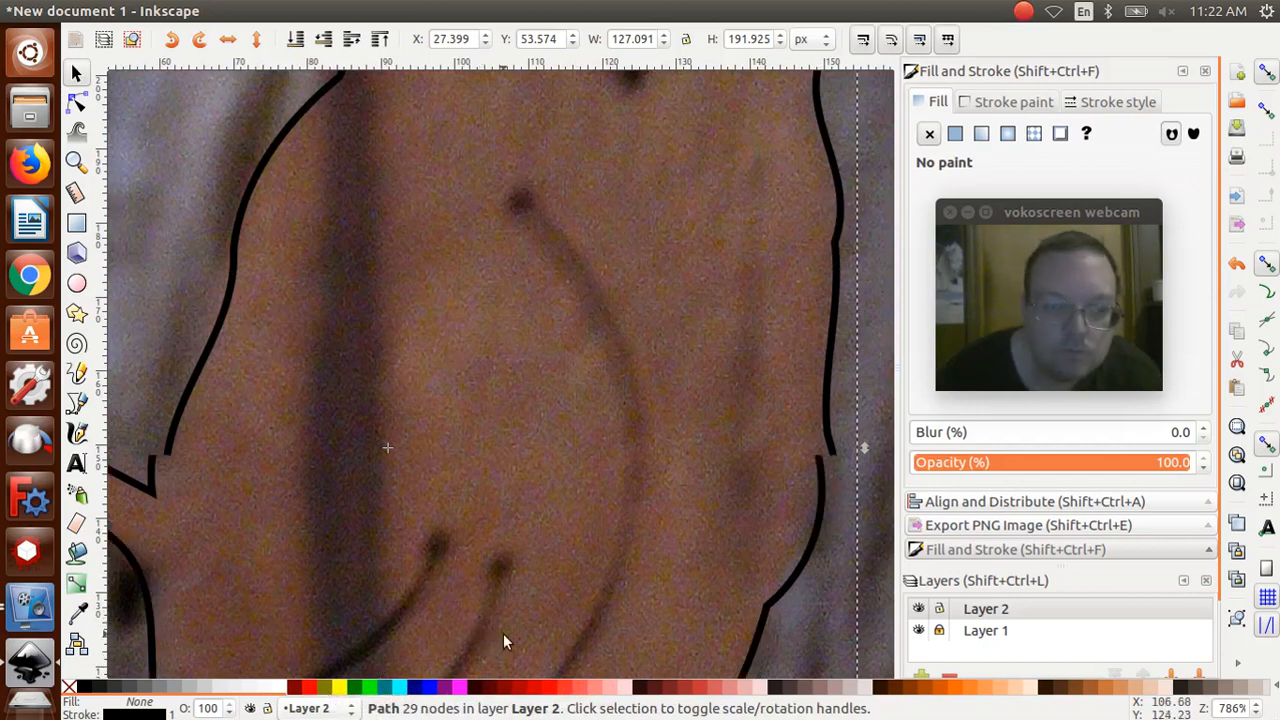
pyautogui.press('Right')
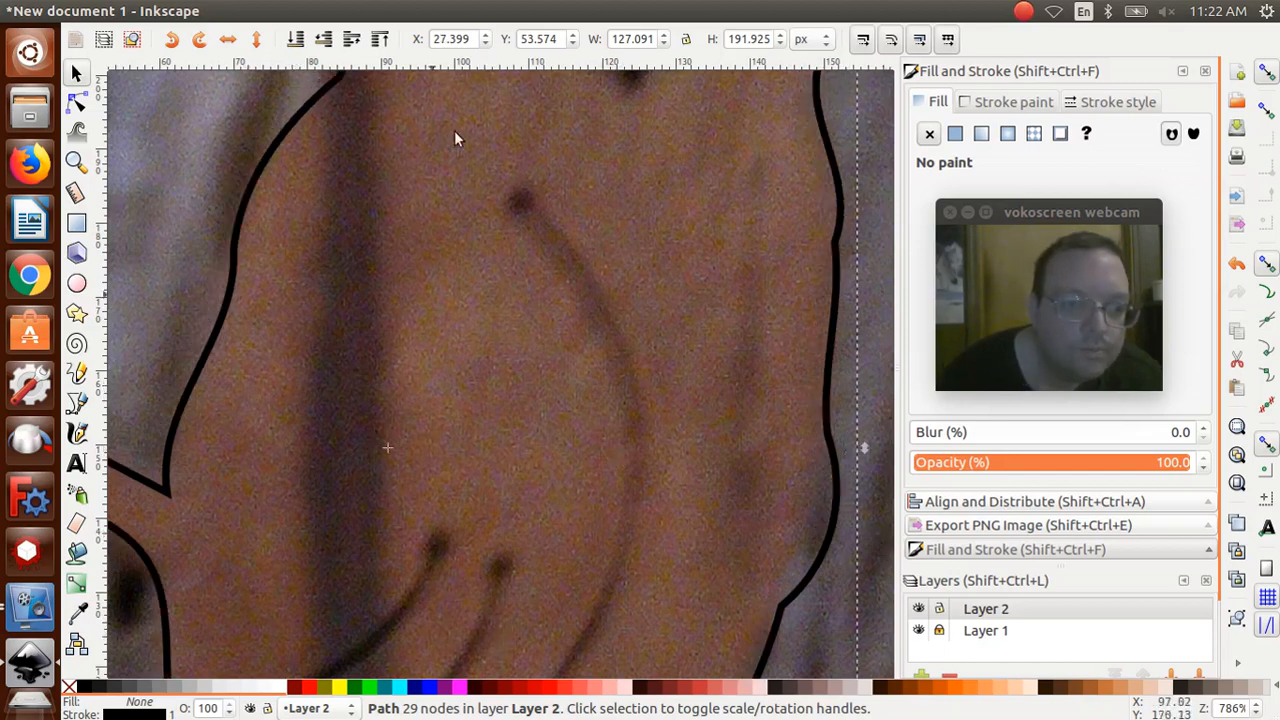
pyautogui.click(406, 674)
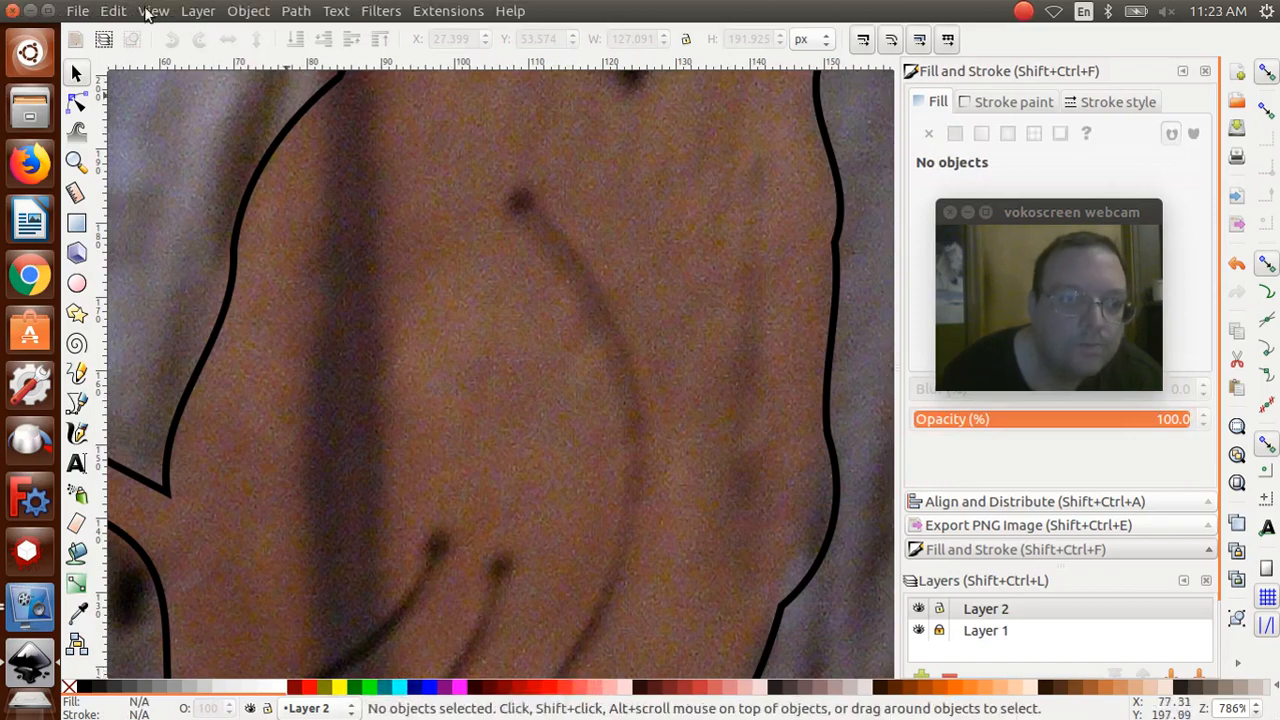
pyautogui.click(150, 11)
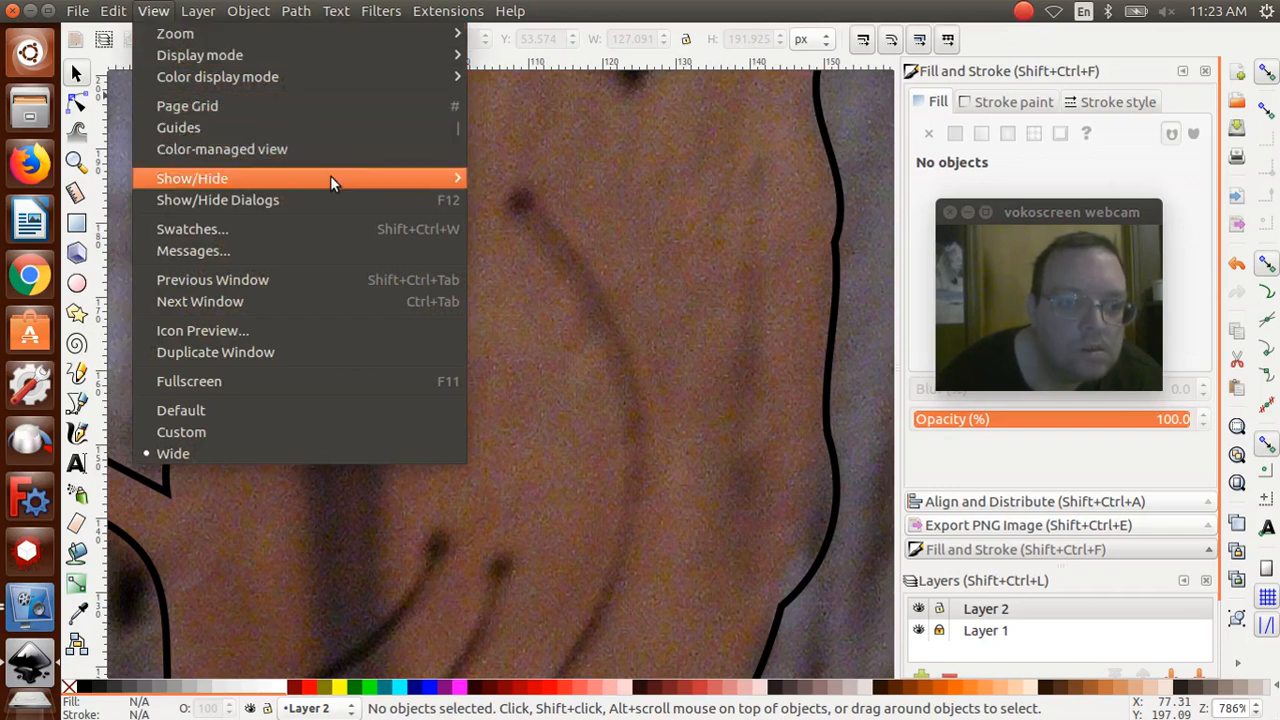
pyautogui.moveTo(332, 180)
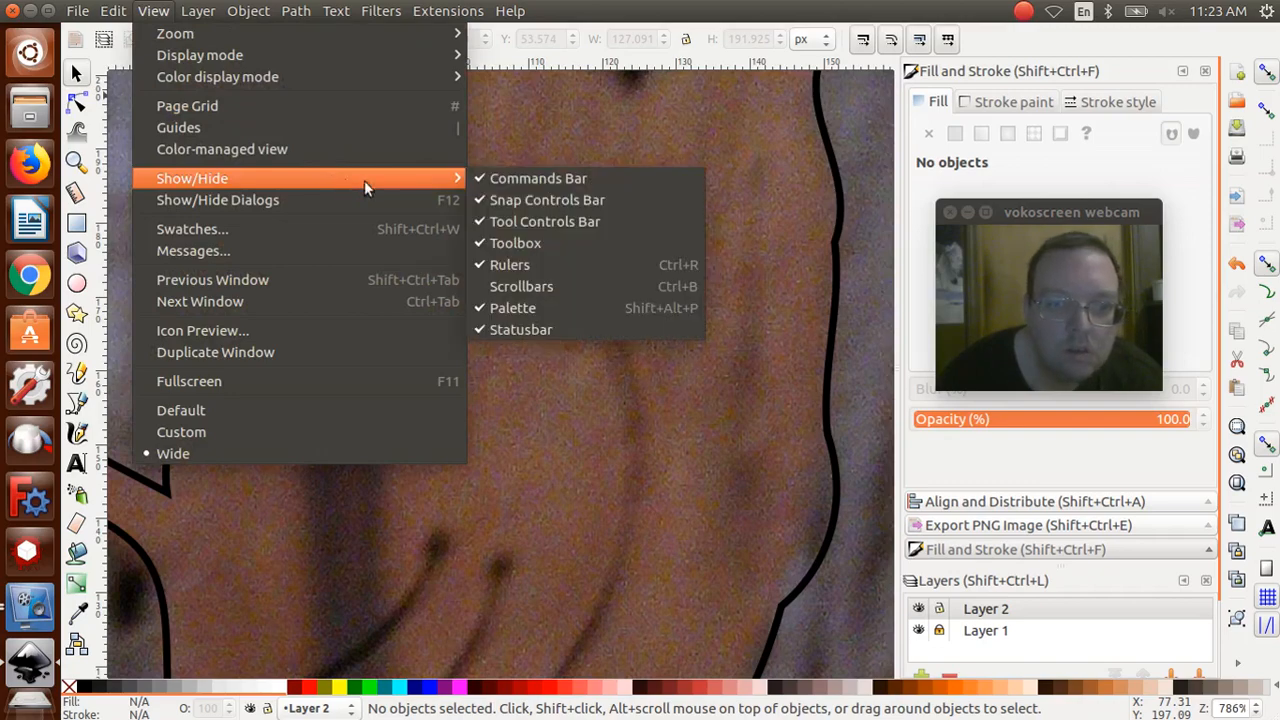
pyautogui.click(508, 285)
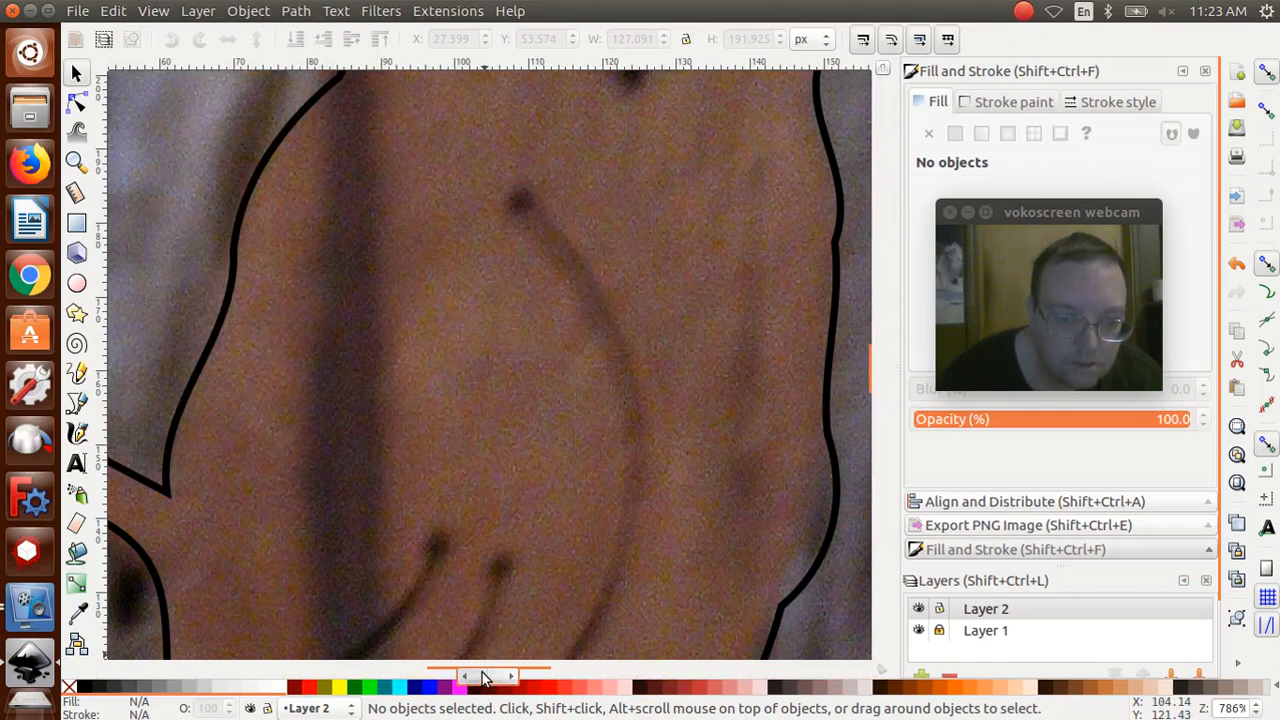
# Close the owl outline at the branch's left tip by moving its loose end node beside the other end node and joining both
pyautogui.moveTo(483, 678); pyautogui.dragTo(422, 678)
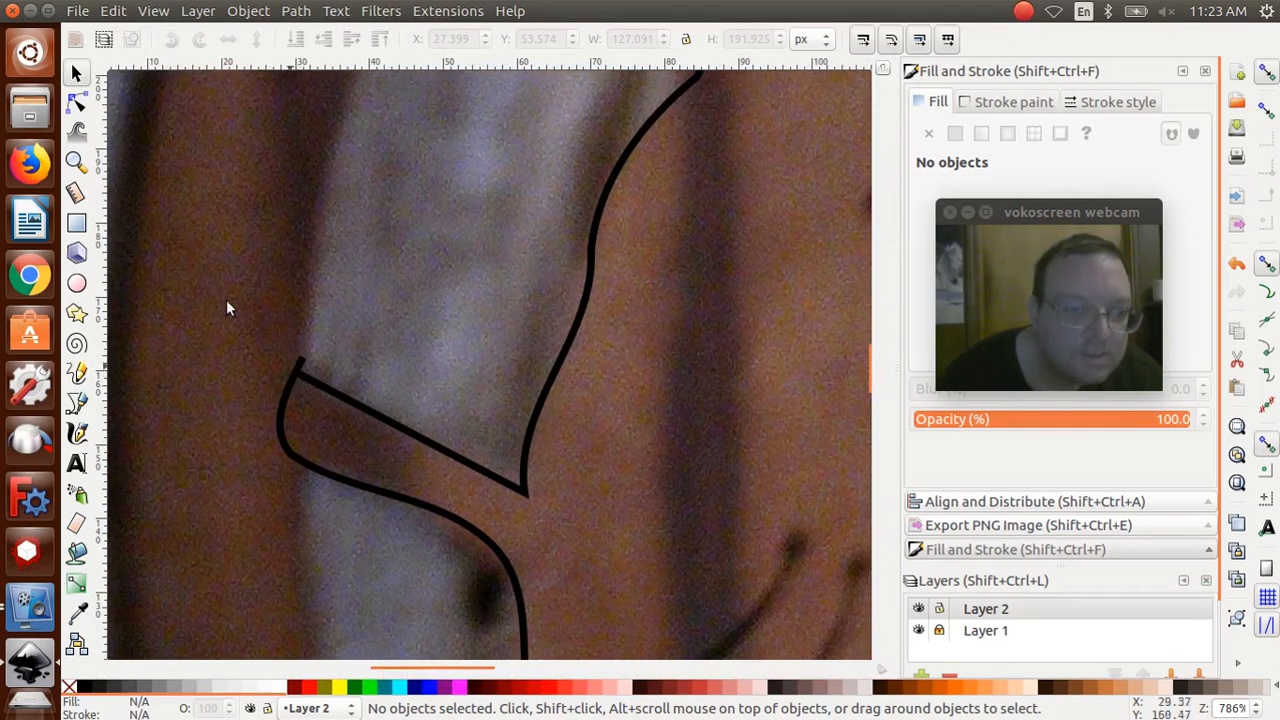
pyautogui.click(82, 106)
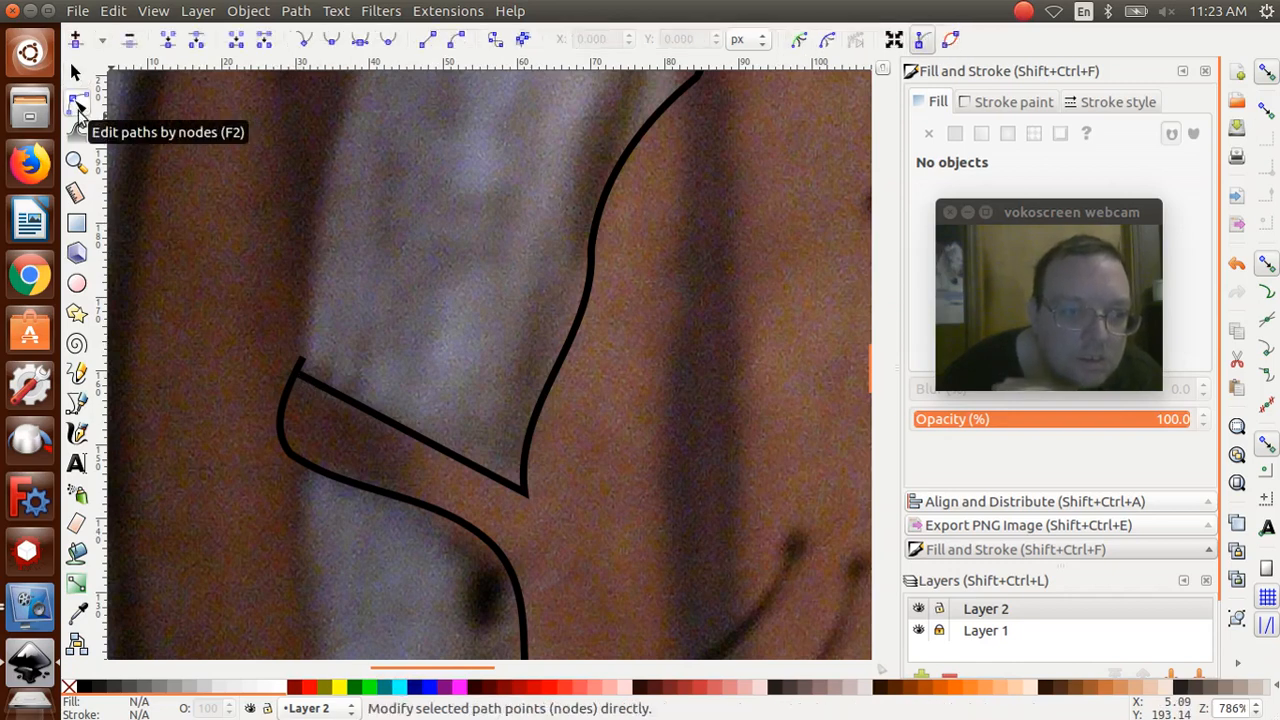
pyautogui.click(379, 424)
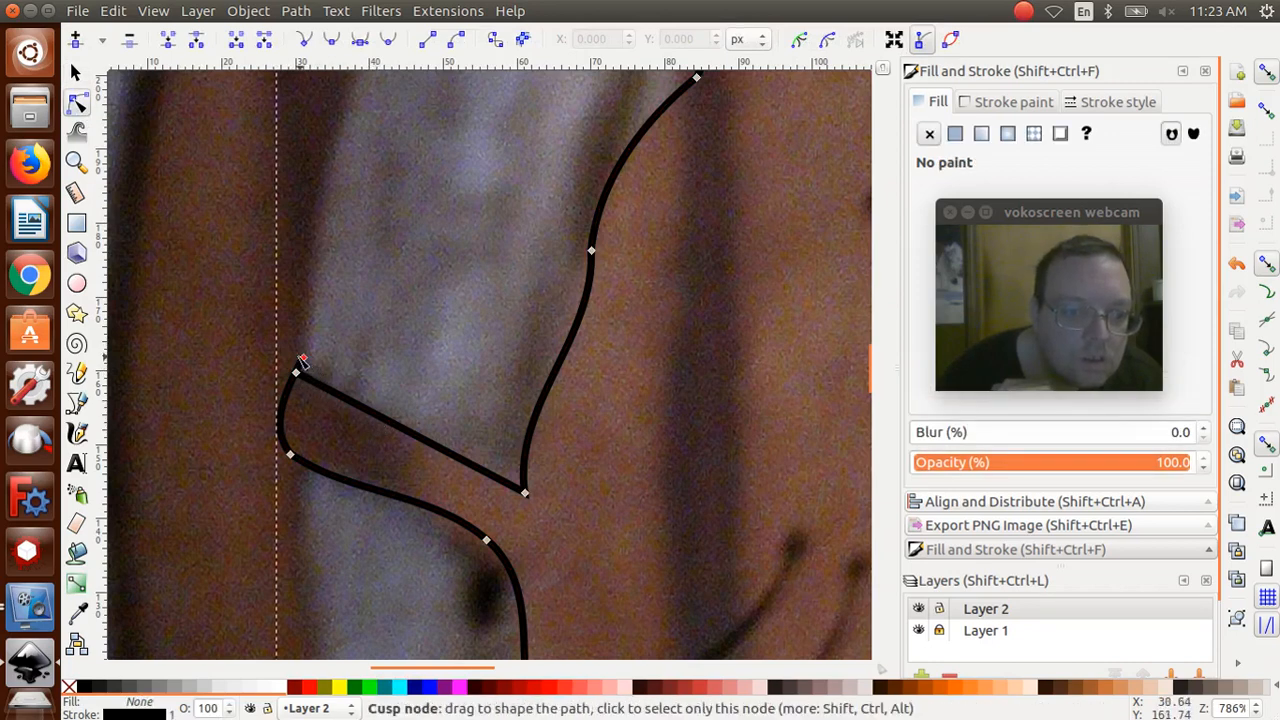
pyautogui.moveTo(303, 362); pyautogui.dragTo(290, 372)
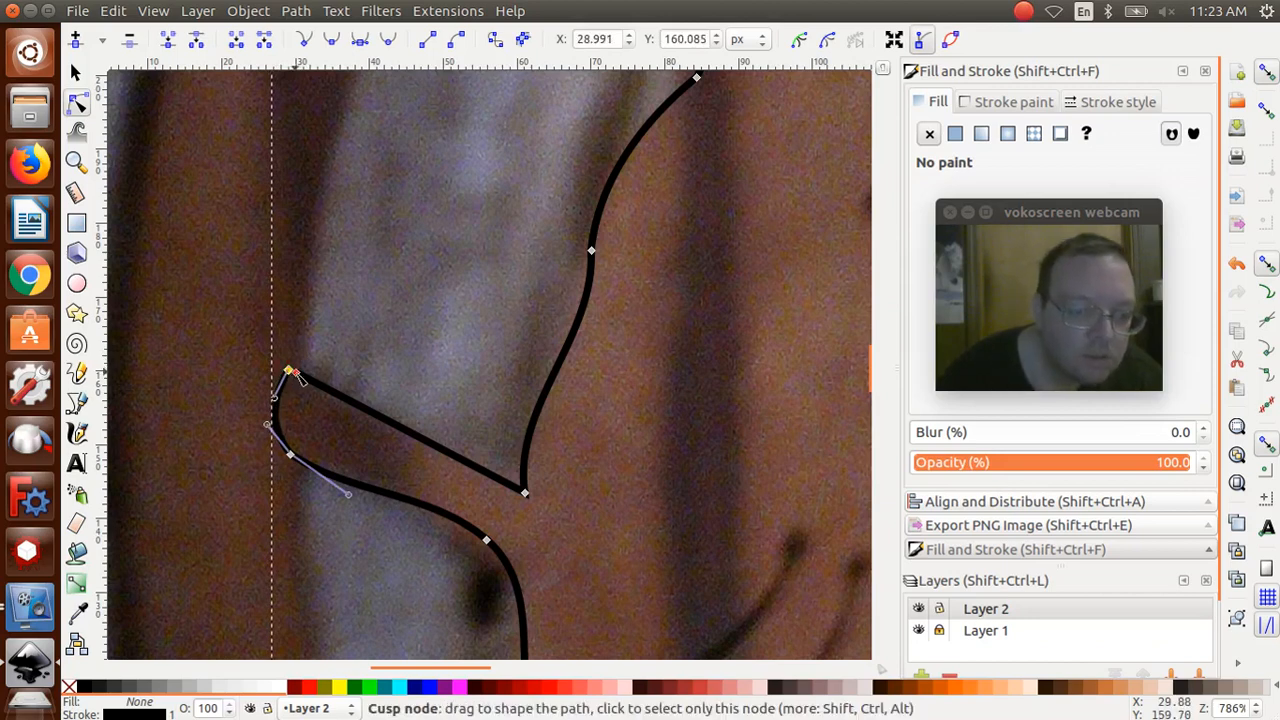
pyautogui.keyDown('shift'); pyautogui.click(293, 373); pyautogui.keyUp('shift')
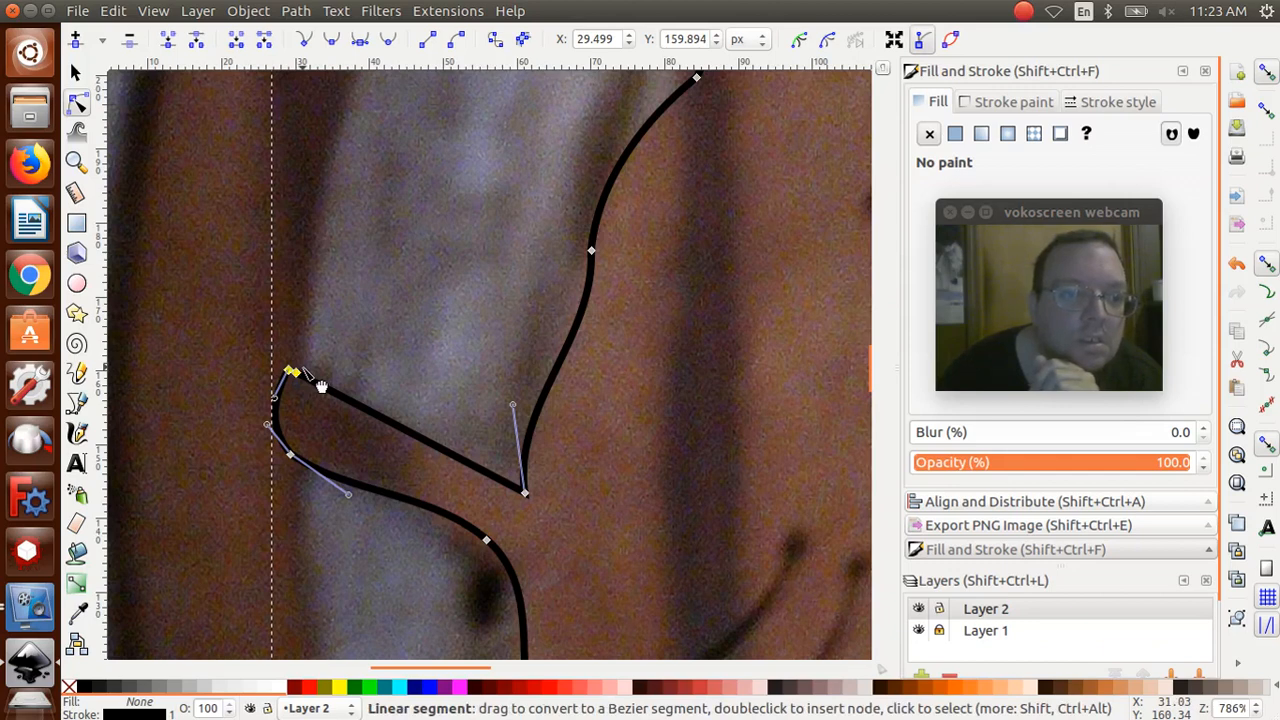
pyautogui.click(167, 42)
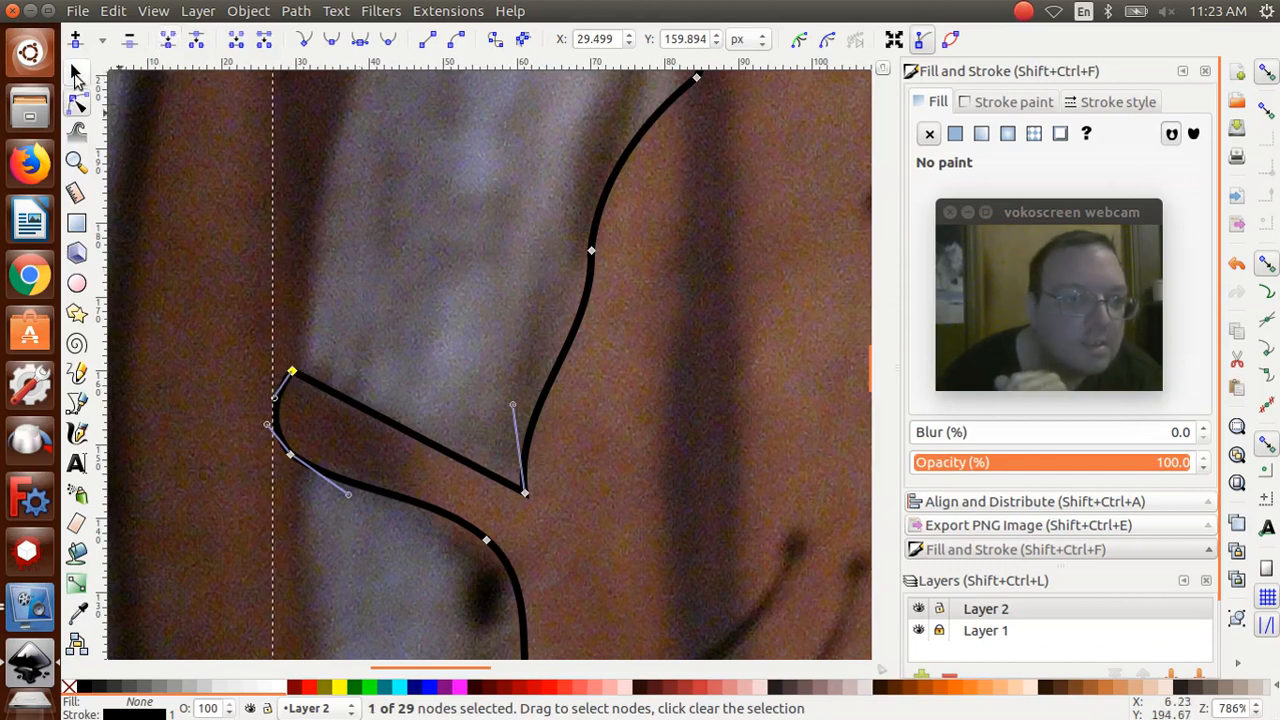
# Trace the owl's diamond-shaped beak as a closed Pencil outline about 16 × 22 px
pyautogui.click(152, 11)
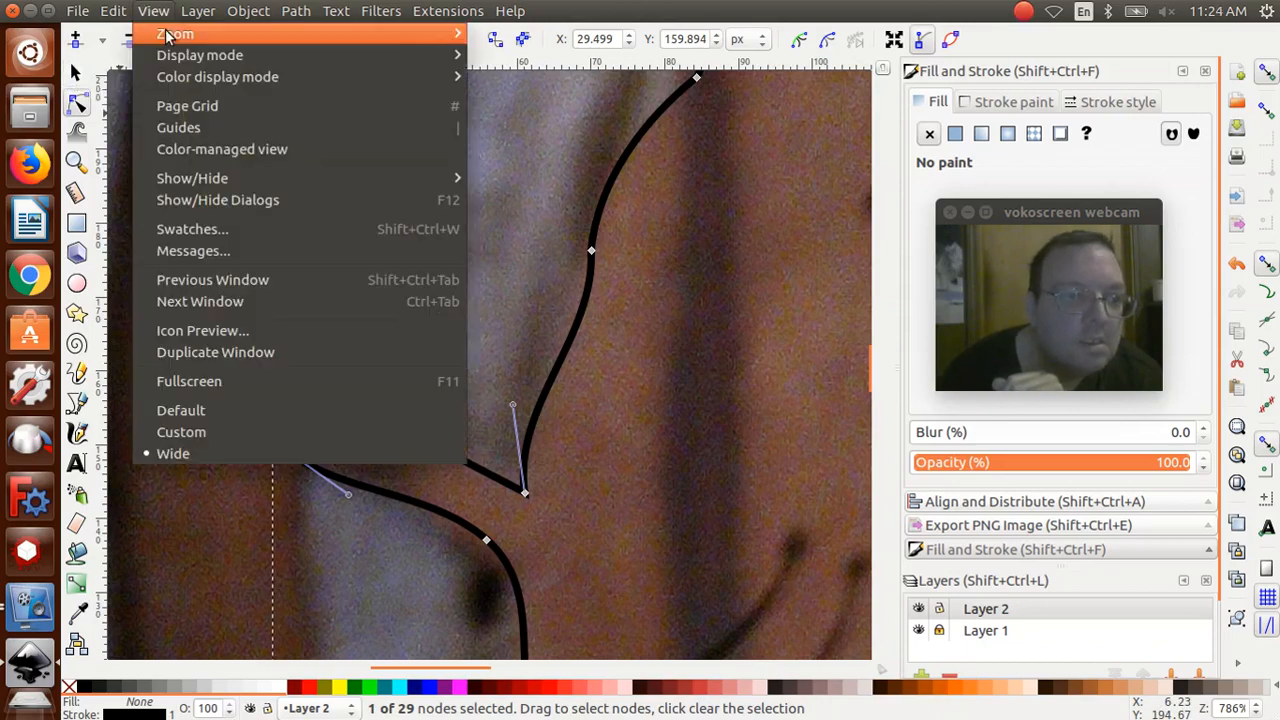
pyautogui.moveTo(437, 36)
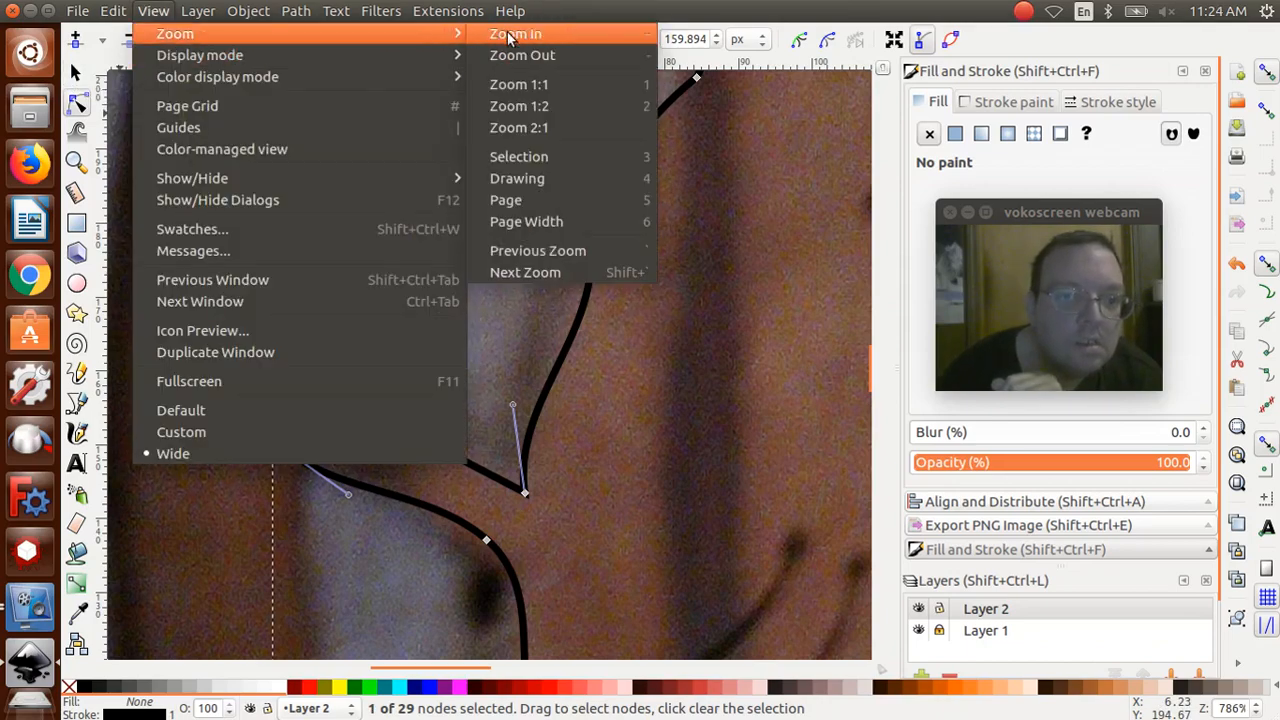
pyautogui.click(531, 199)
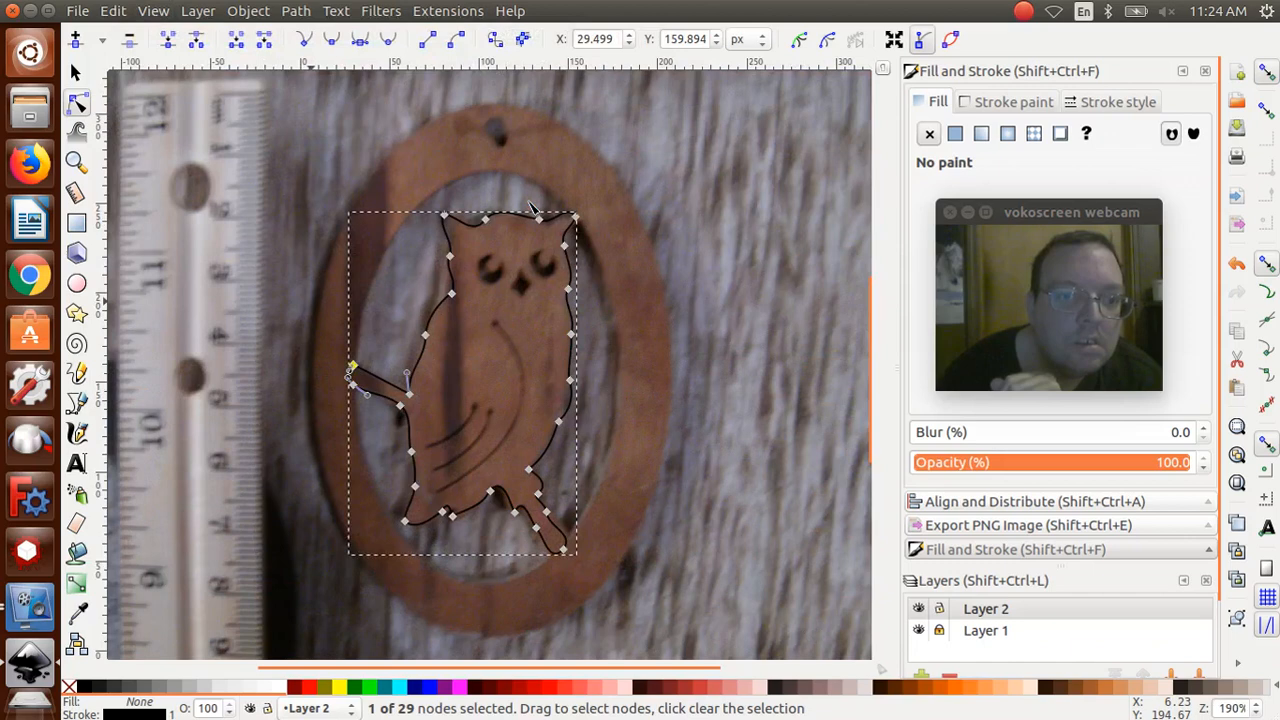
pyautogui.click(672, 203)
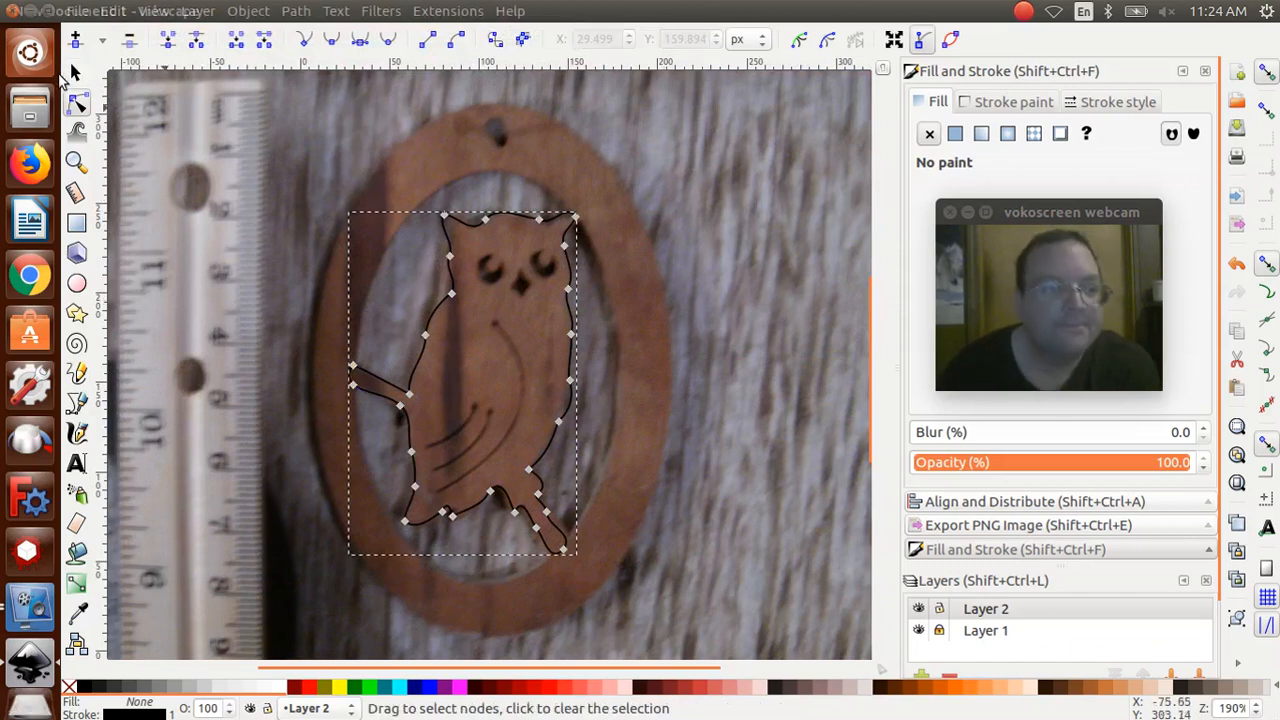
pyautogui.click(77, 74)
pyautogui.click(653, 195)
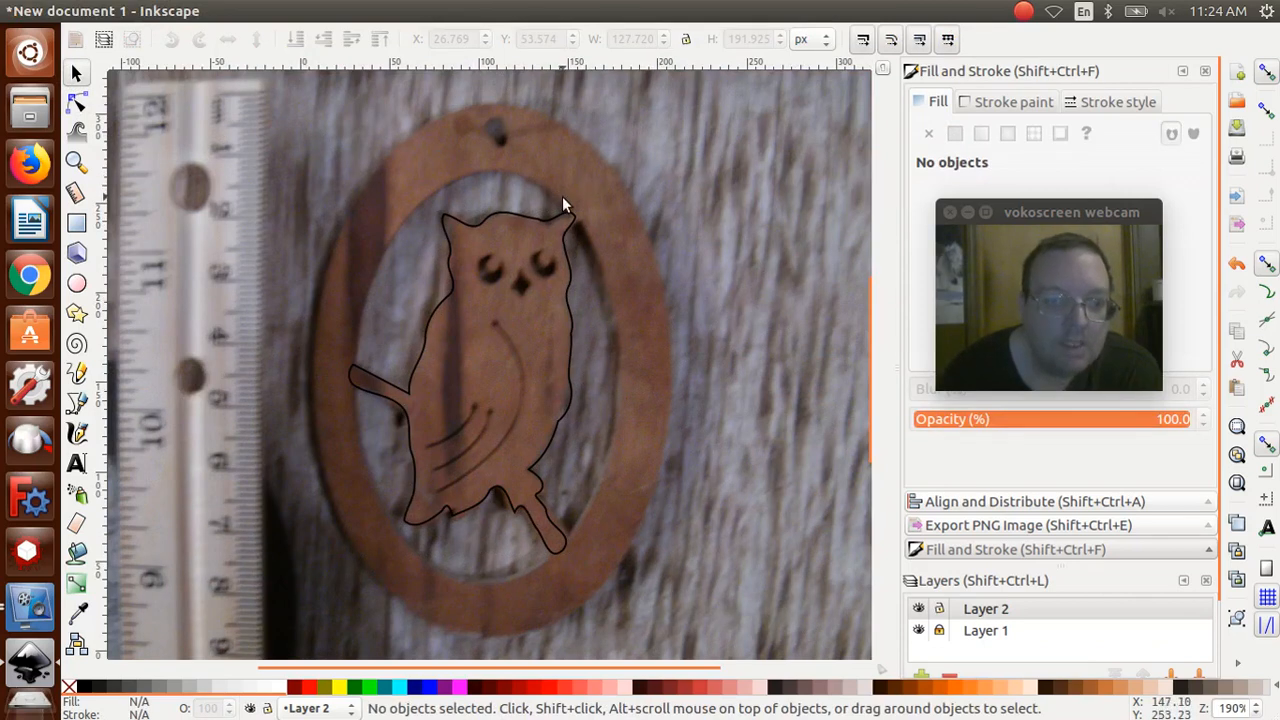
pyautogui.click(78, 374)
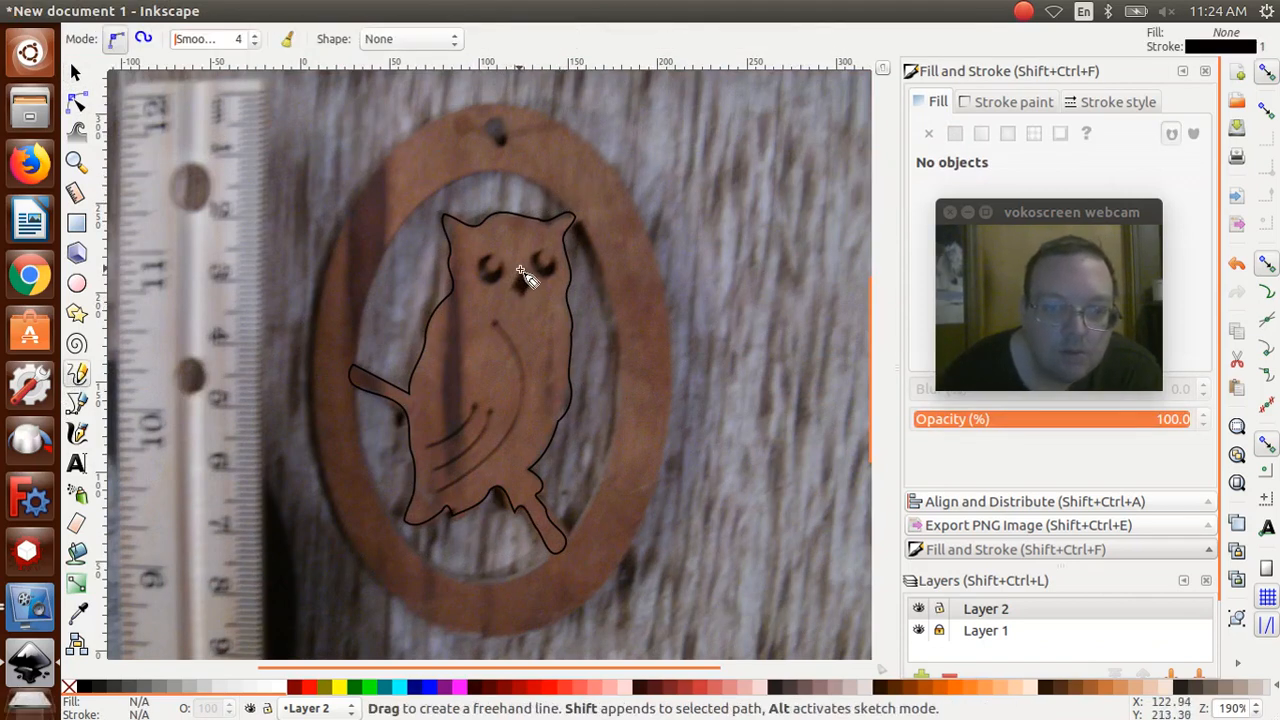
pyautogui.moveTo(519, 271)
pyautogui.mouseDown()
pyautogui.moveTo(508, 290)
pyautogui.moveTo(522, 306)
pyautogui.moveTo(536, 288)
pyautogui.moveTo(522, 271)
pyautogui.mouseUp()
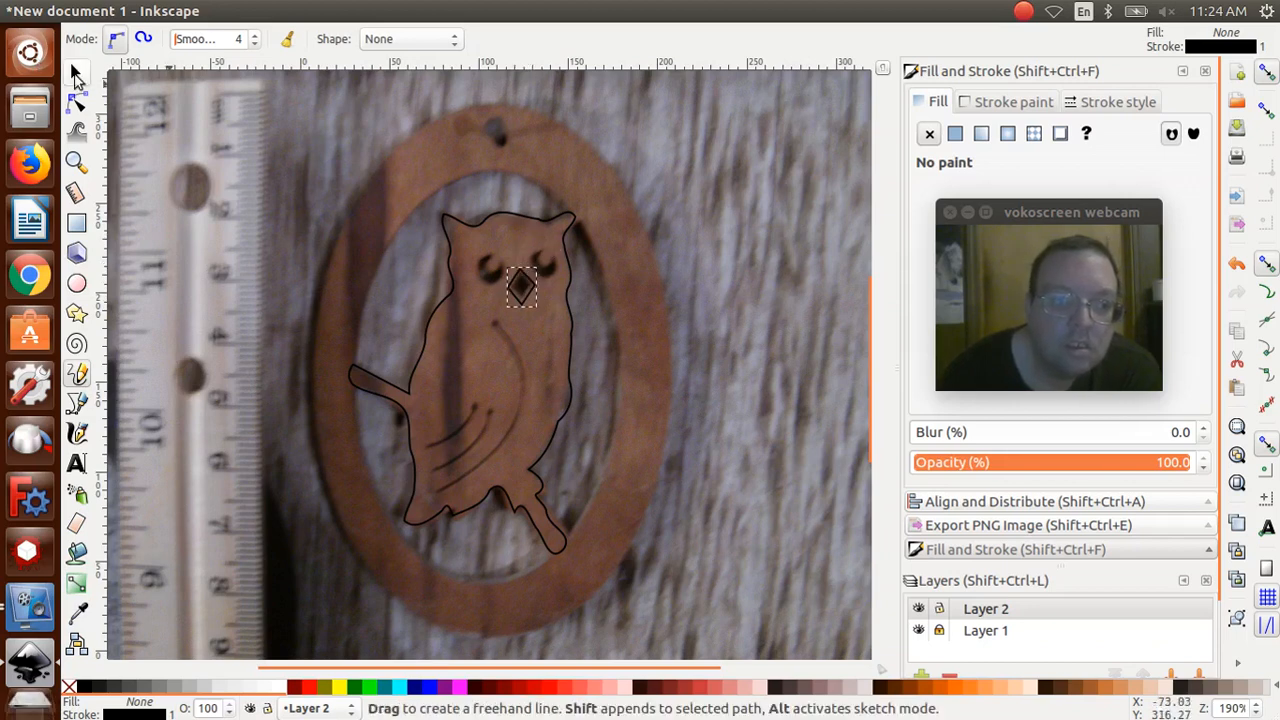
pyautogui.click(75, 72)
pyautogui.click(394, 165)
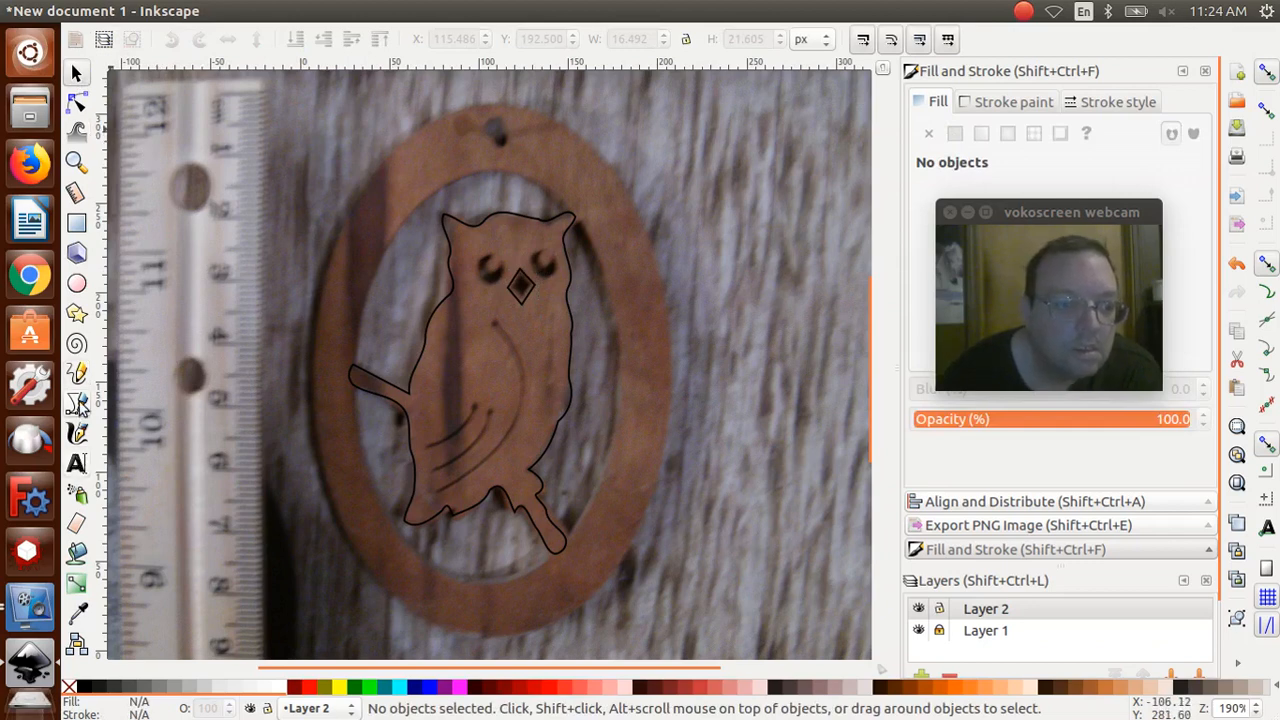
# Trace the crescent of the owl's left-hand eye freehand with the Pencil and enlarge the shape to about 18 × 23 px
pyautogui.click(77, 372)
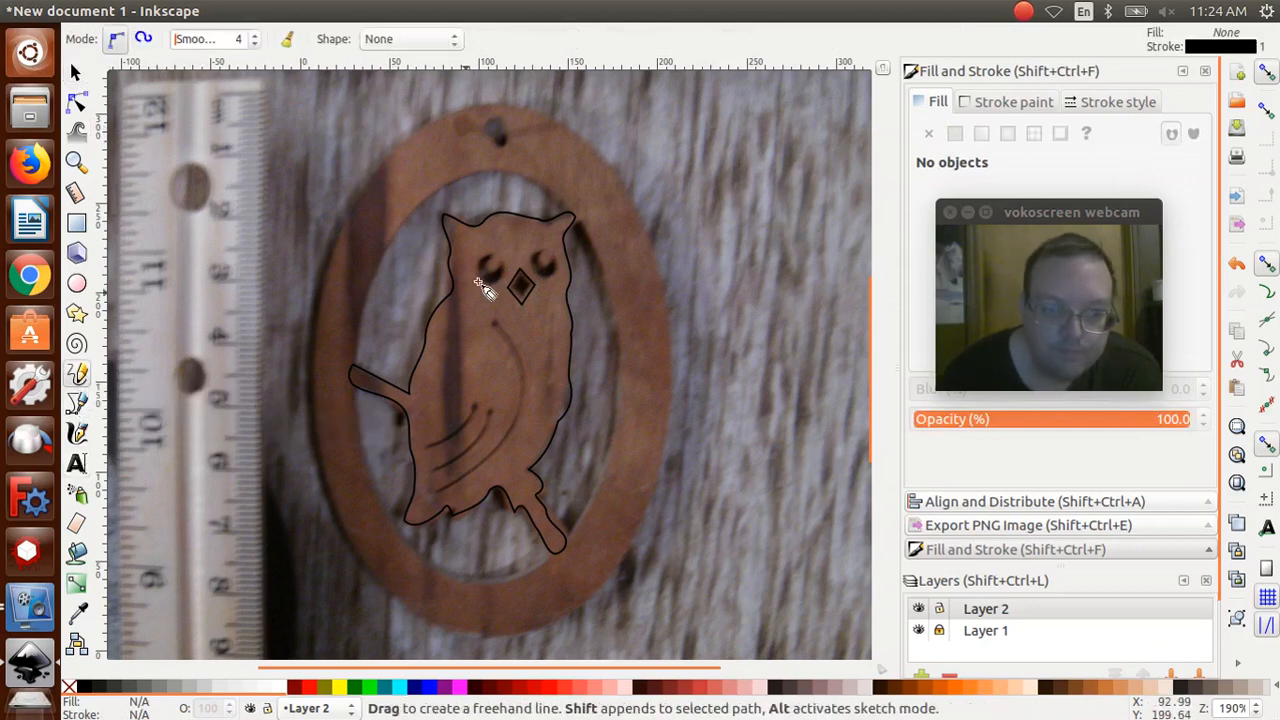
pyautogui.moveTo(489, 257)
pyautogui.mouseDown()
pyautogui.moveTo(502, 268)
pyautogui.moveTo(494, 285)
pyautogui.moveTo(479, 264)
pyautogui.mouseUp()
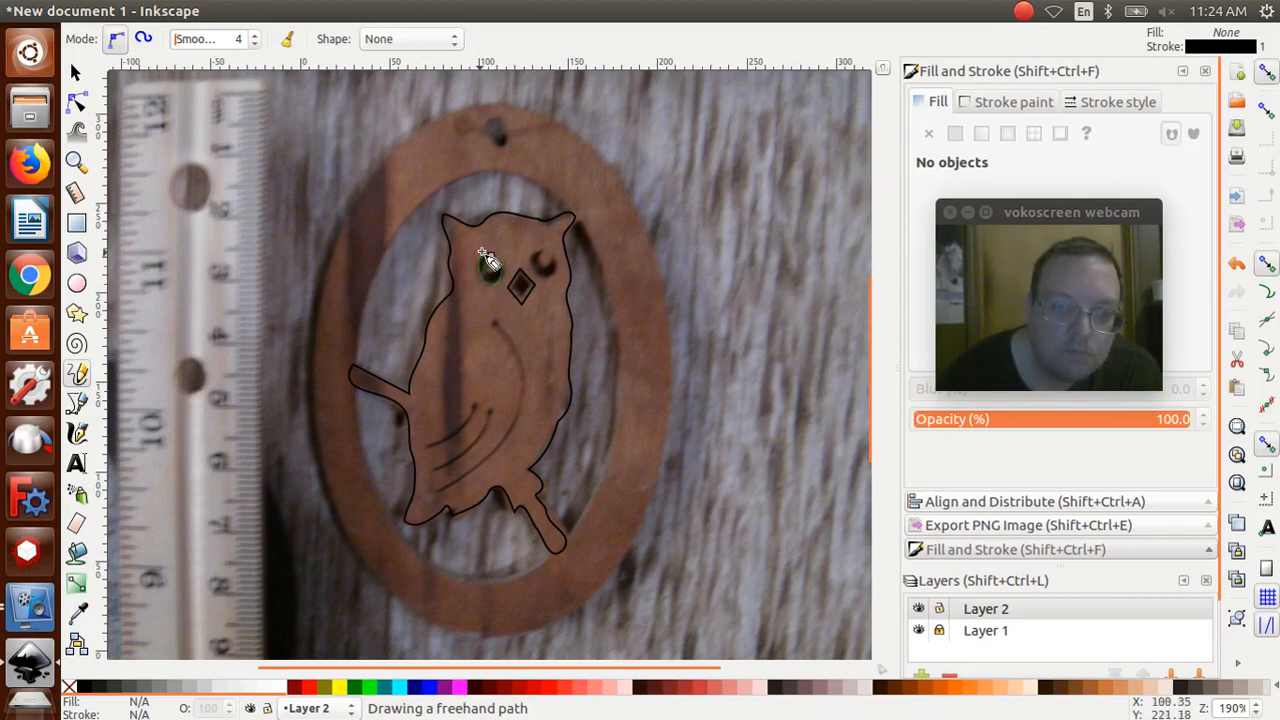
pyautogui.moveTo(490, 253); pyautogui.dragTo(496, 256)
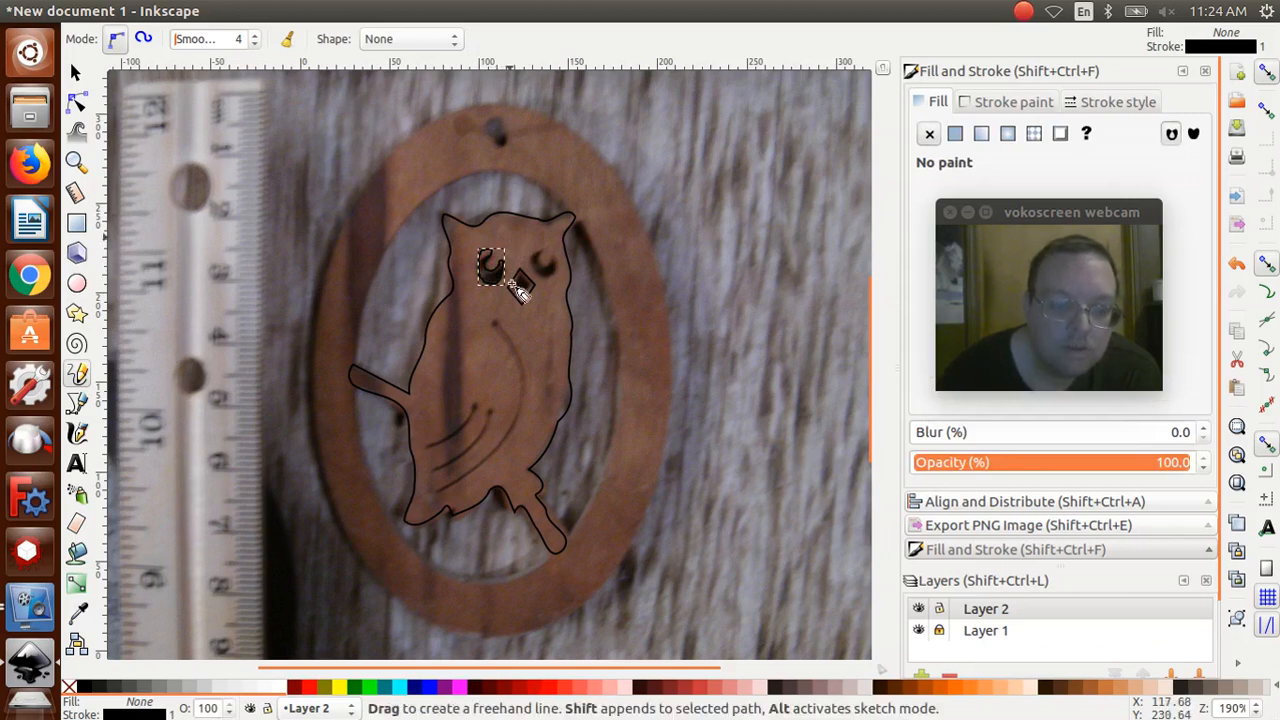
pyautogui.click(75, 73)
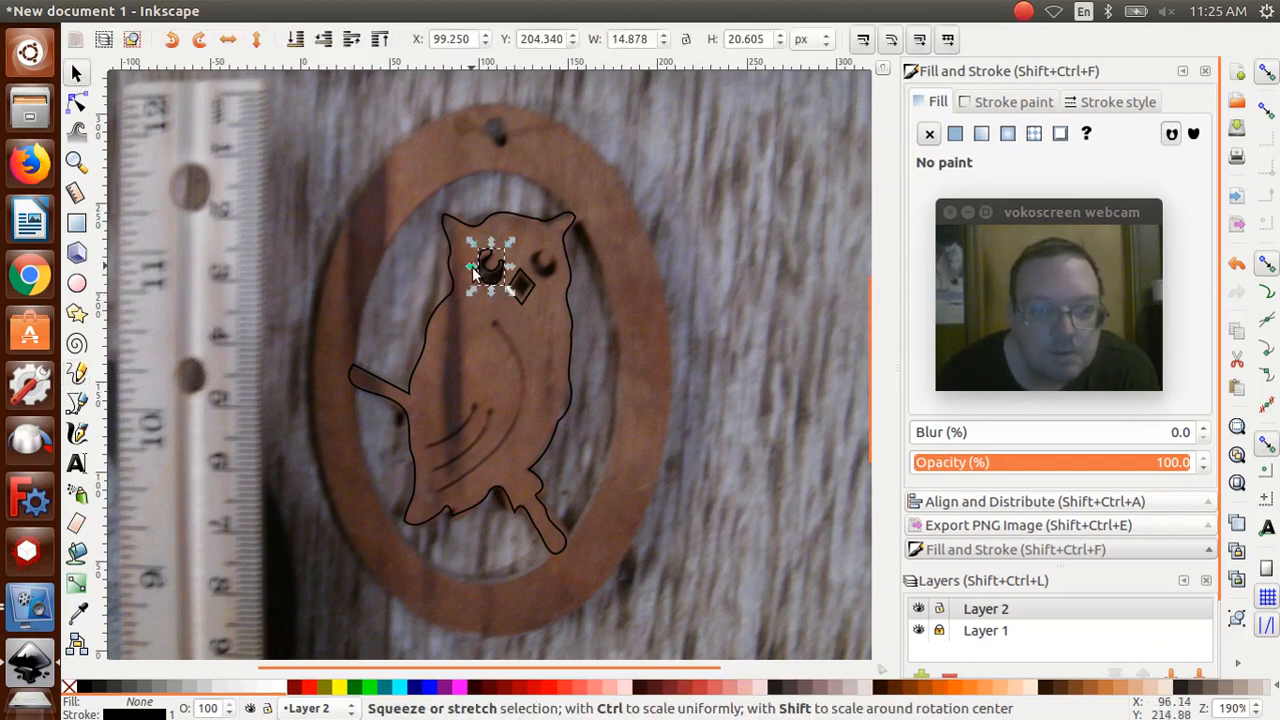
pyautogui.moveTo(469, 267); pyautogui.dragTo(489, 246)
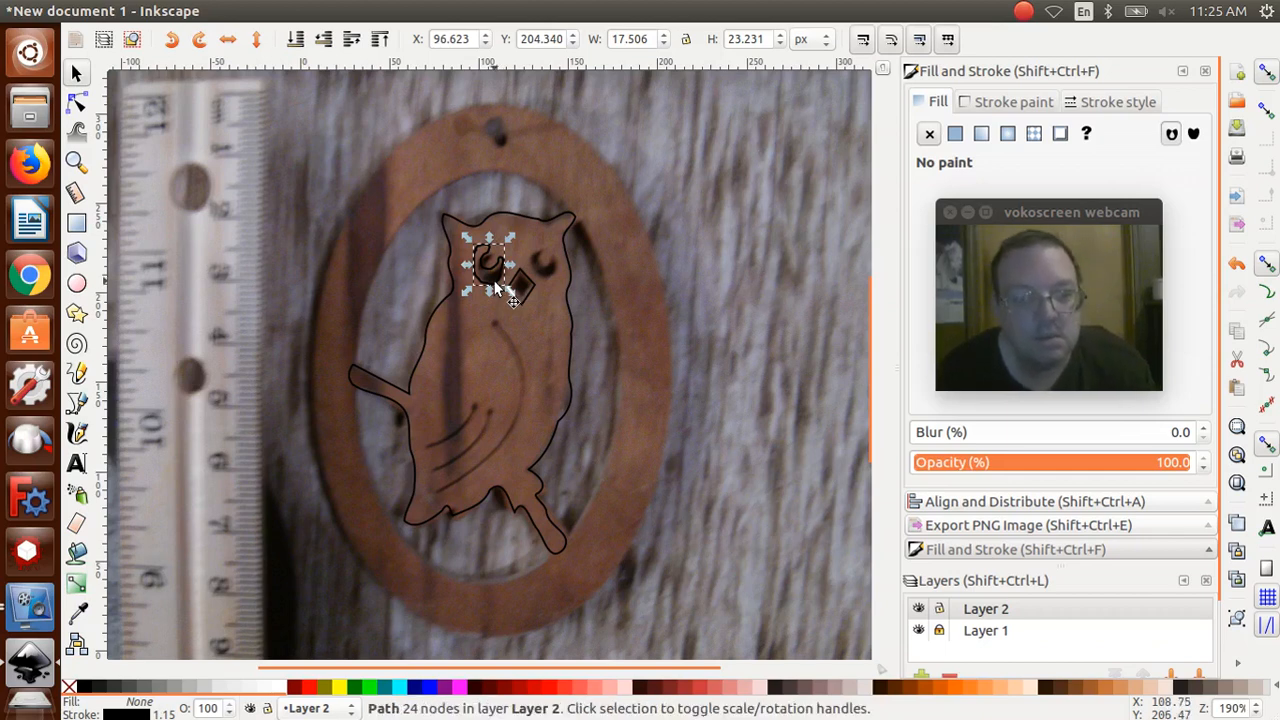
# Duplicate the traced eye and place the copy over the owl's right-hand eye, at about X 127, Y 209 px
pyautogui.moveTo(495, 282); pyautogui.dragTo(547, 282)
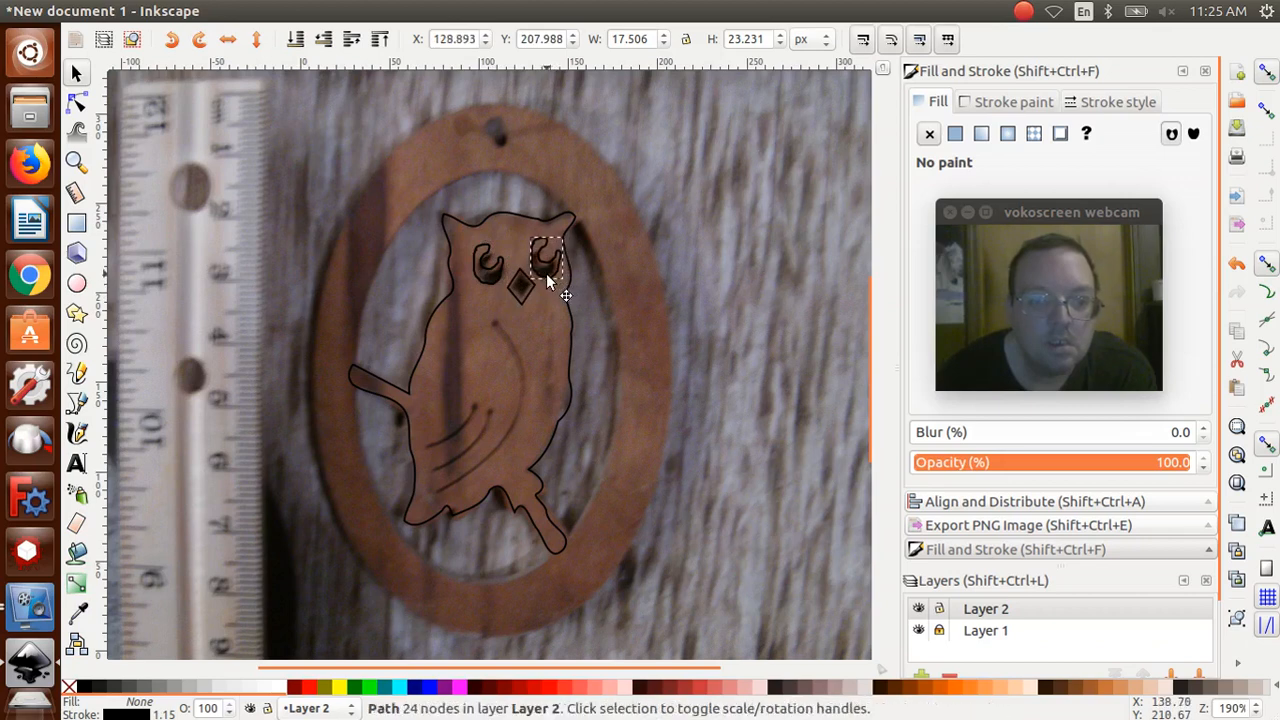
pyautogui.click(540, 332)
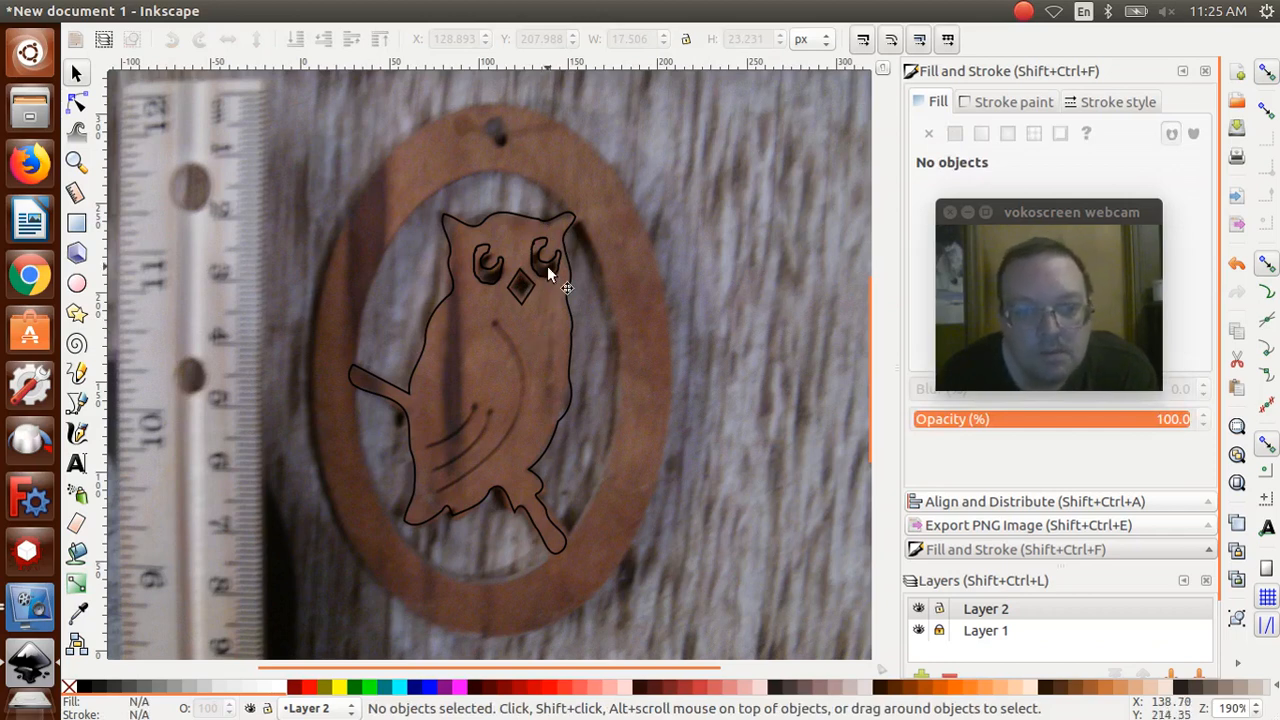
pyautogui.moveTo(553, 276); pyautogui.dragTo(545, 272)
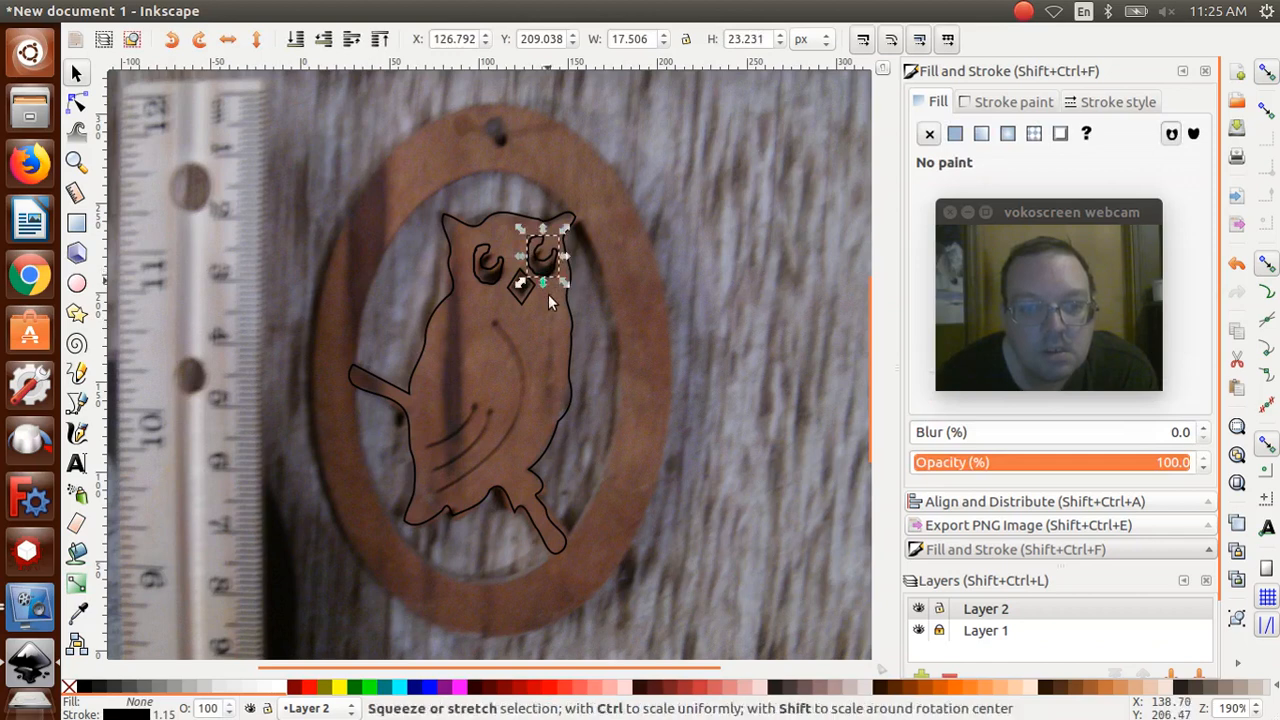
# Trace the owl's long curved wing crescent as a closed Pencil outline about 47 × 96 px
pyautogui.click(553, 295)
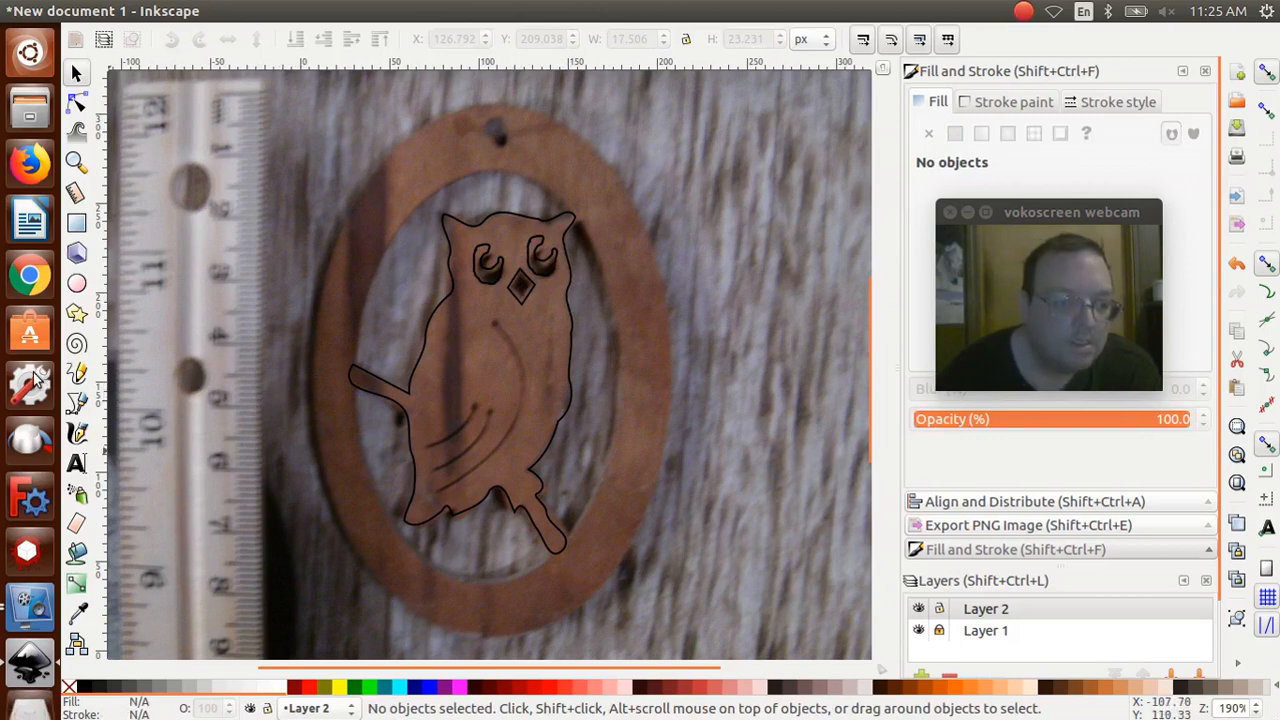
pyautogui.click(76, 372)
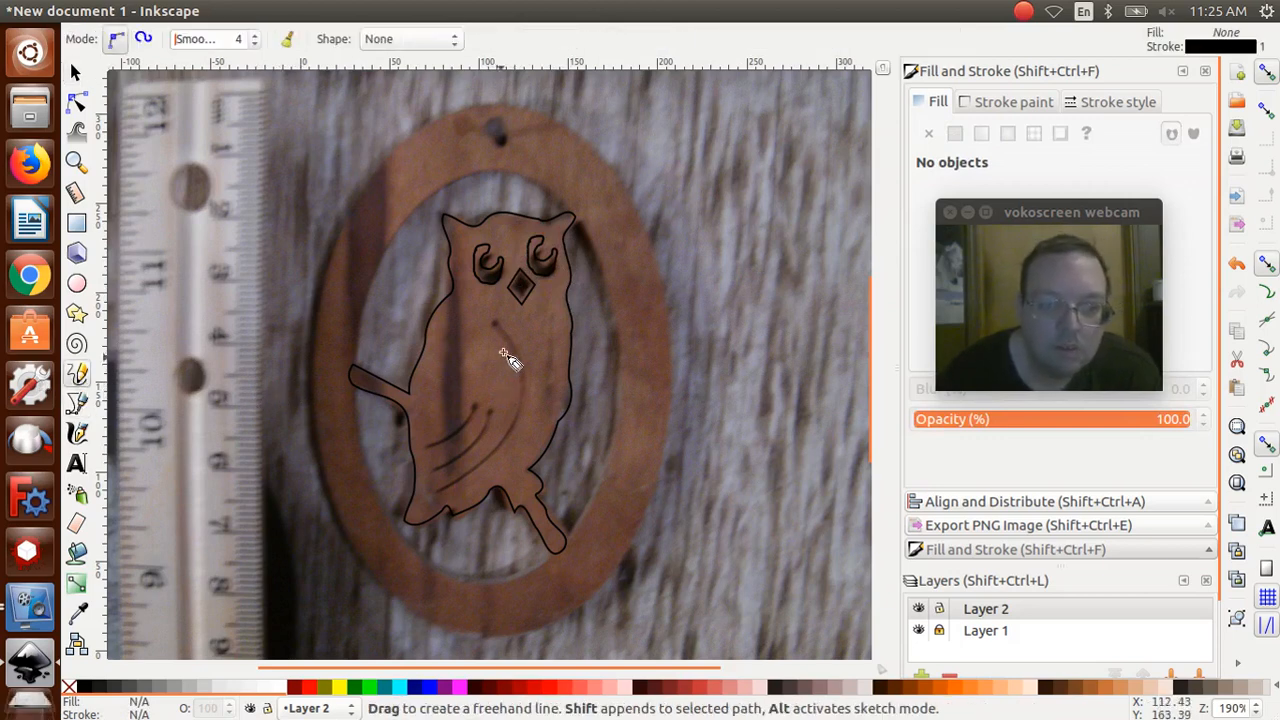
pyautogui.moveTo(494, 320)
pyautogui.mouseDown()
pyautogui.moveTo(518, 360)
pyautogui.moveTo(516, 445)
pyautogui.moveTo(437, 497)
pyautogui.moveTo(498, 435)
pyautogui.moveTo(500, 327)
pyautogui.mouseUp()
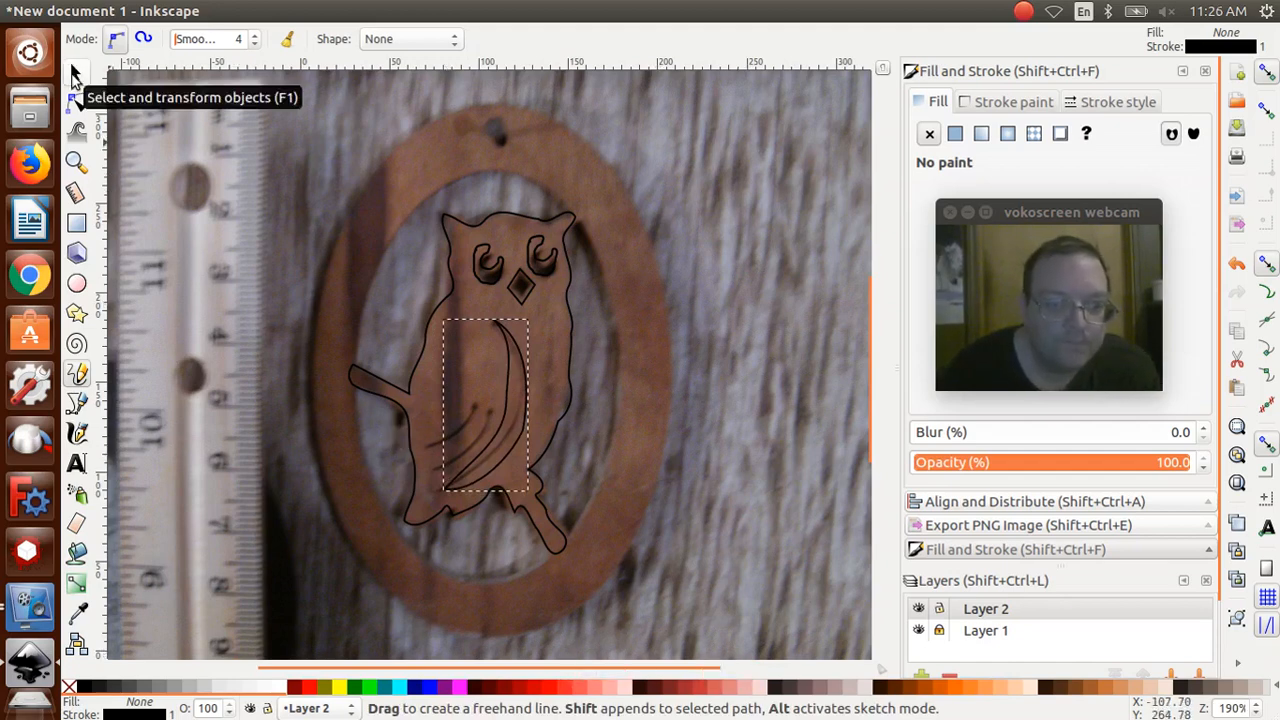
pyautogui.click(72, 75)
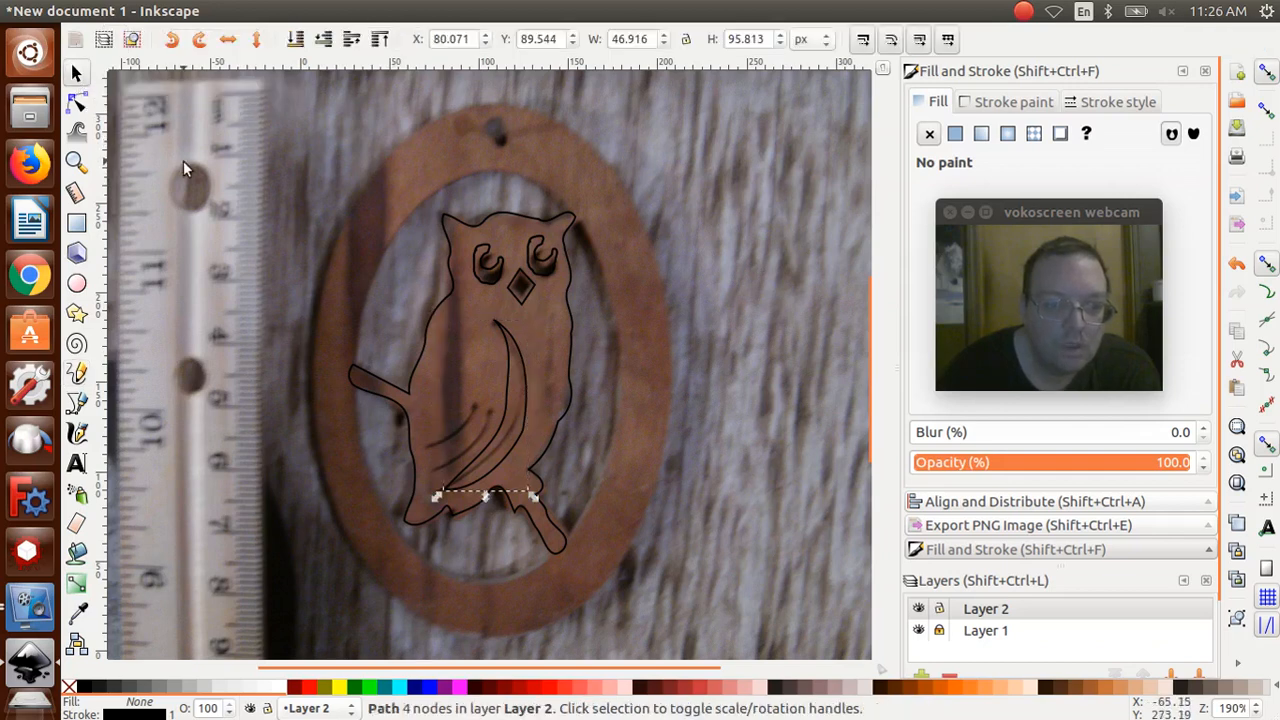
pyautogui.click(183, 160)
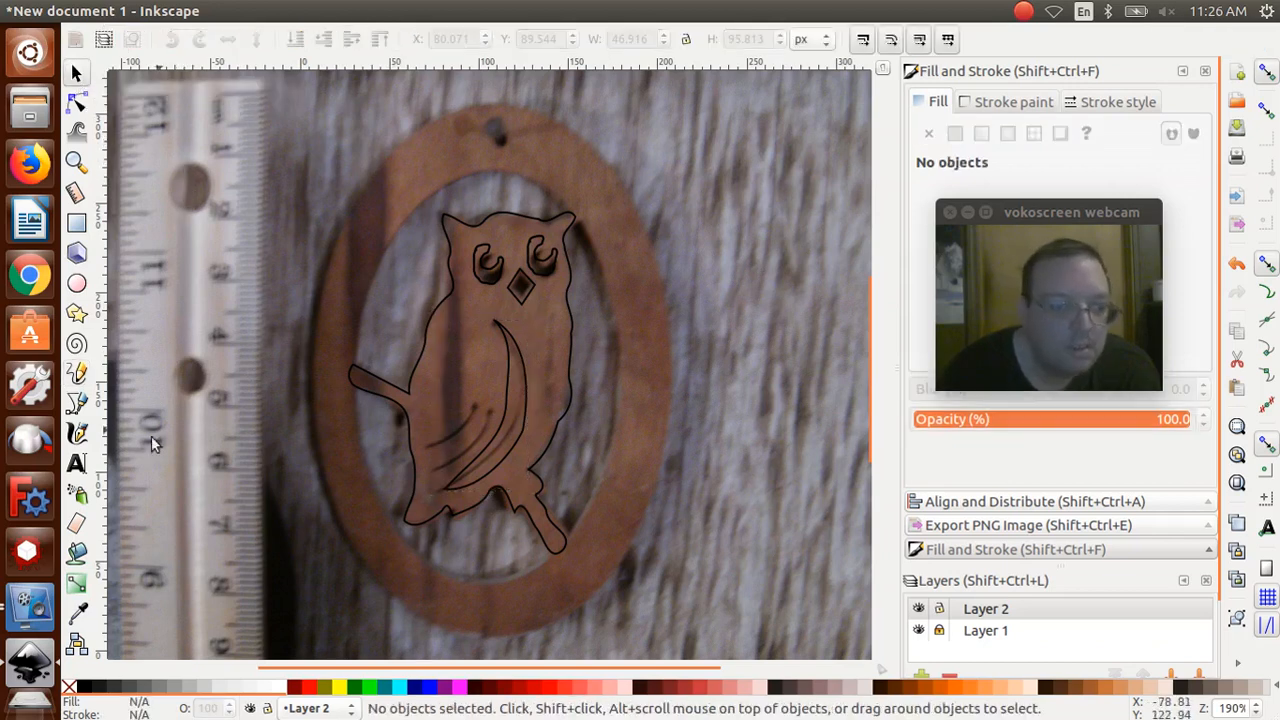
# Trace the smaller feather slot near the wing's lower left as a closed Pencil outline about 33 × 36 px
pyautogui.click(77, 375)
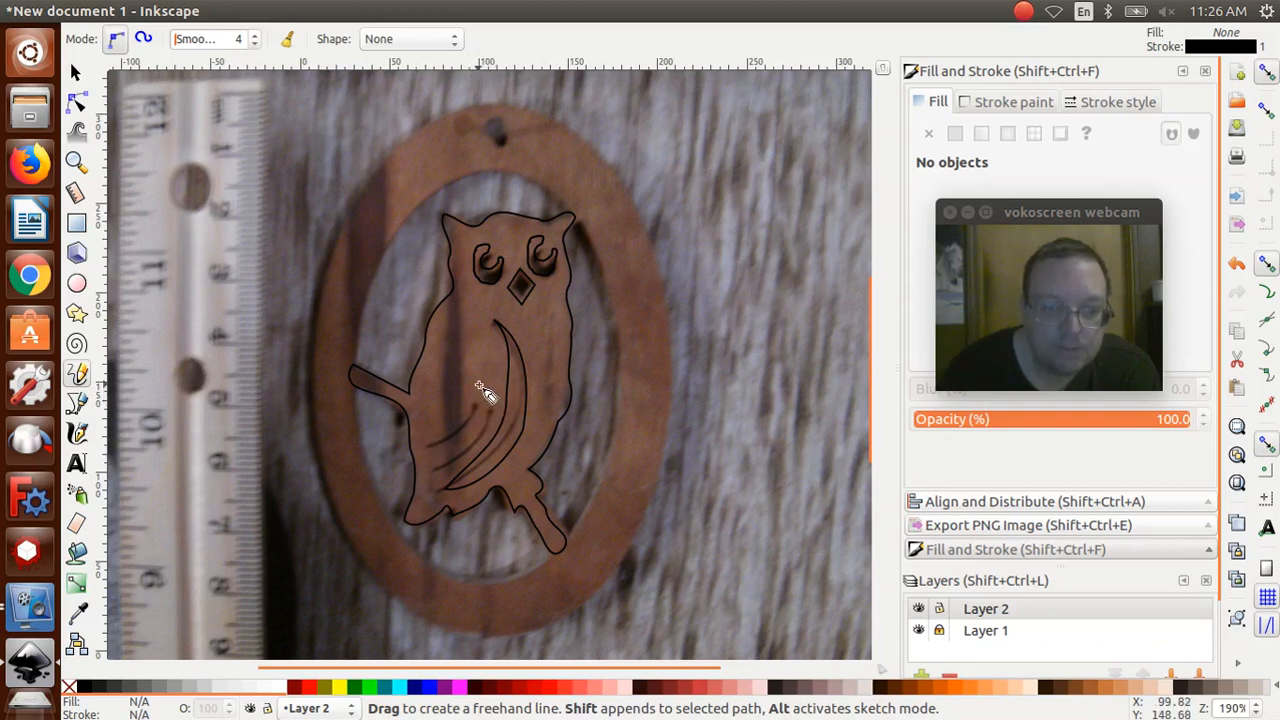
pyautogui.moveTo(479, 385)
pyautogui.mouseDown()
pyautogui.moveTo(425, 448)
pyautogui.moveTo(480, 385)
pyautogui.mouseUp()
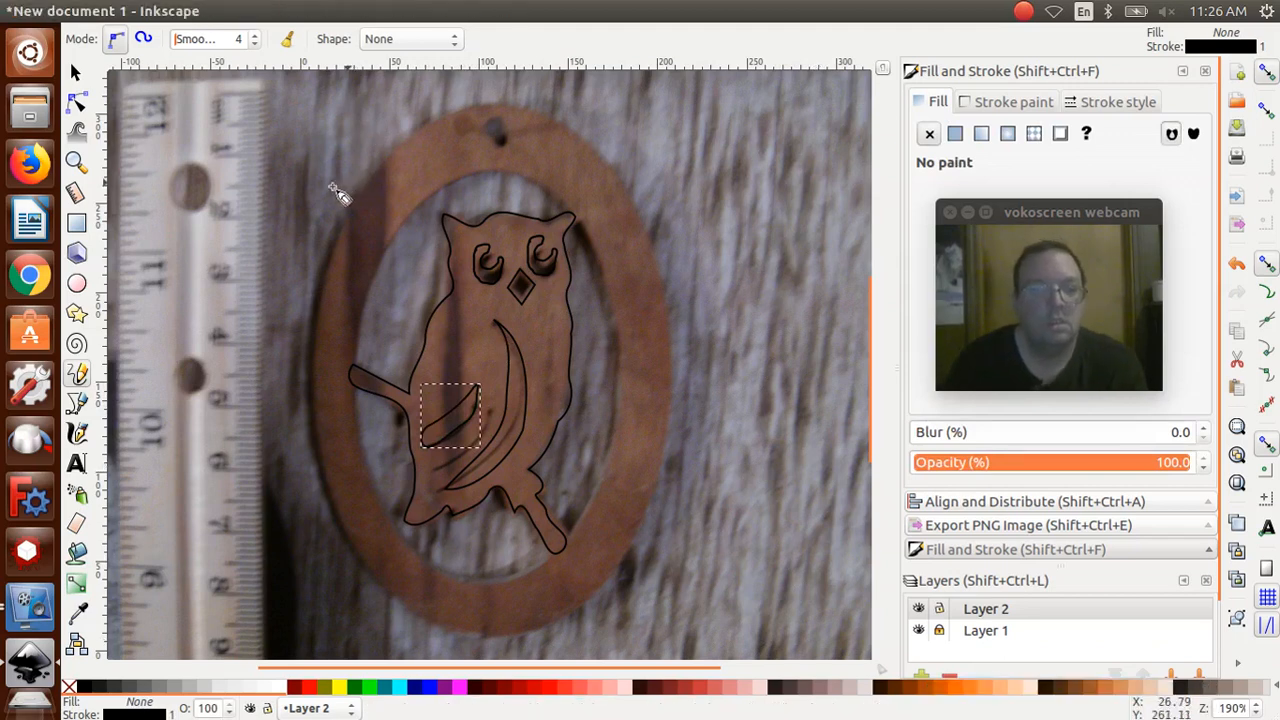
pyautogui.click(75, 73)
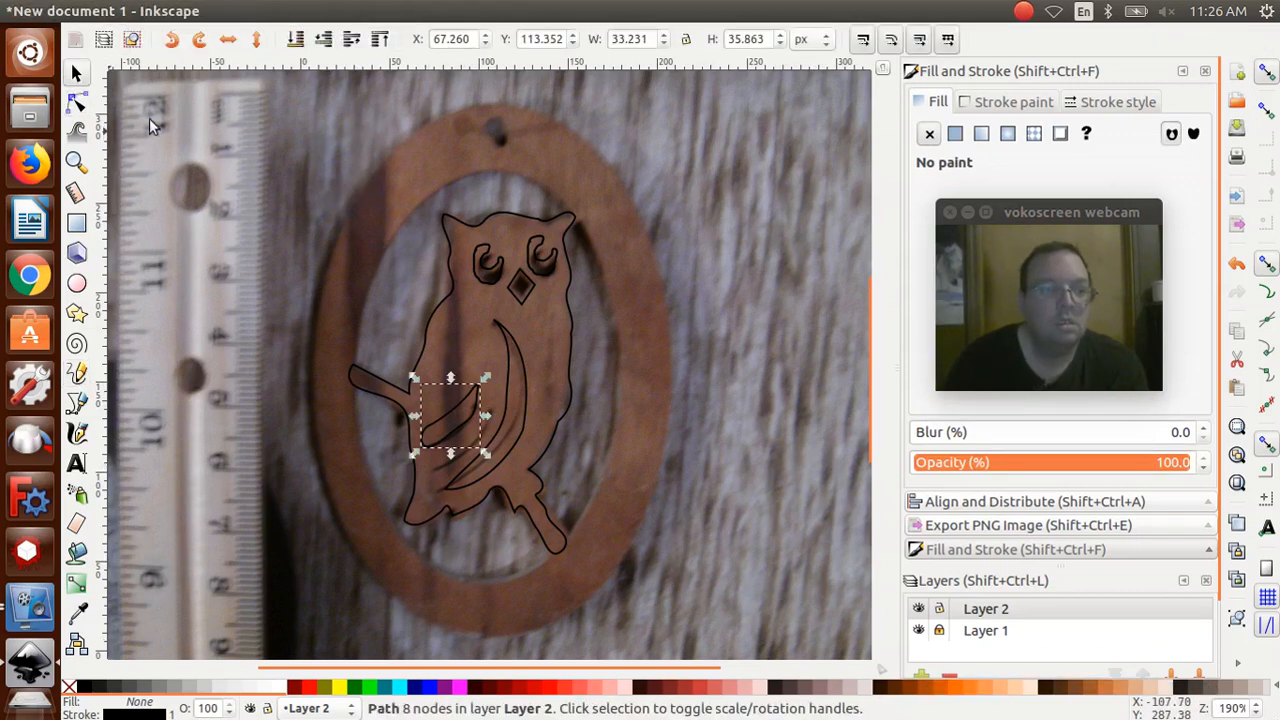
pyautogui.click(191, 151)
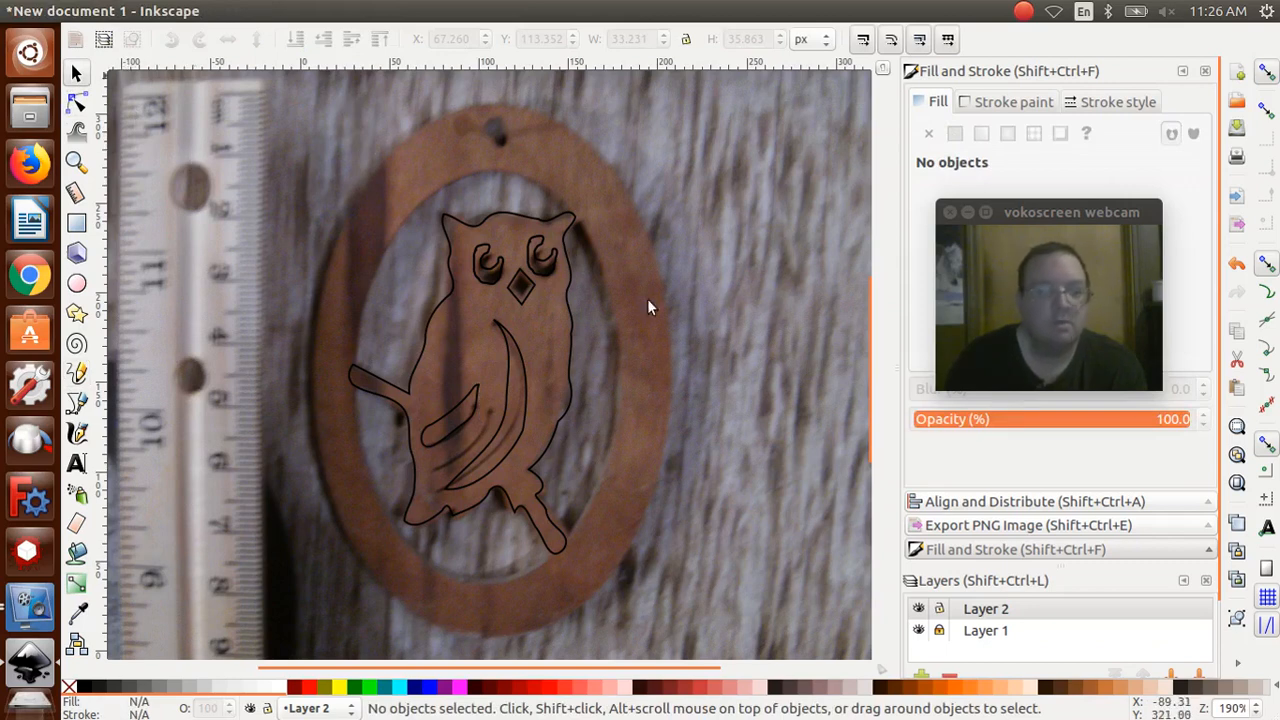
# Hide the reference photo's Layer 1 and save the drawing as FlatOwlOrnament.svg in the OwlsNFrog folder, replacing the existing file
pyautogui.click(918, 631)
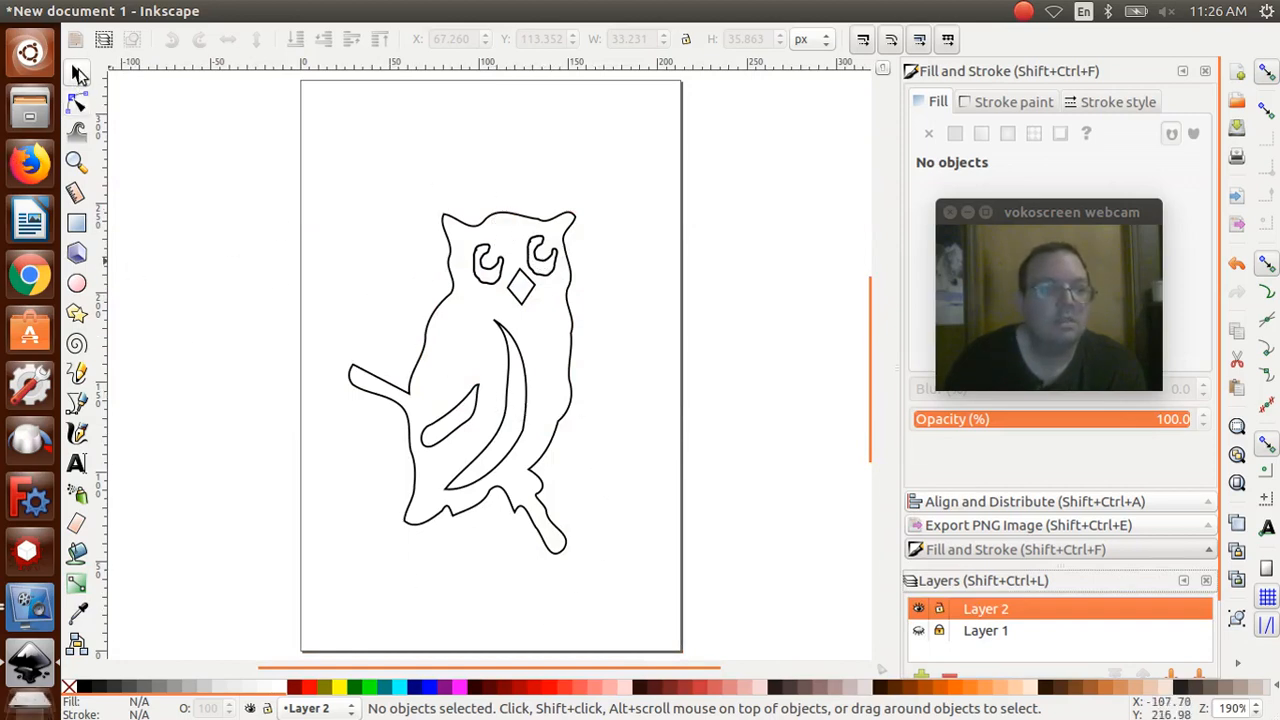
pyautogui.click(80, 75)
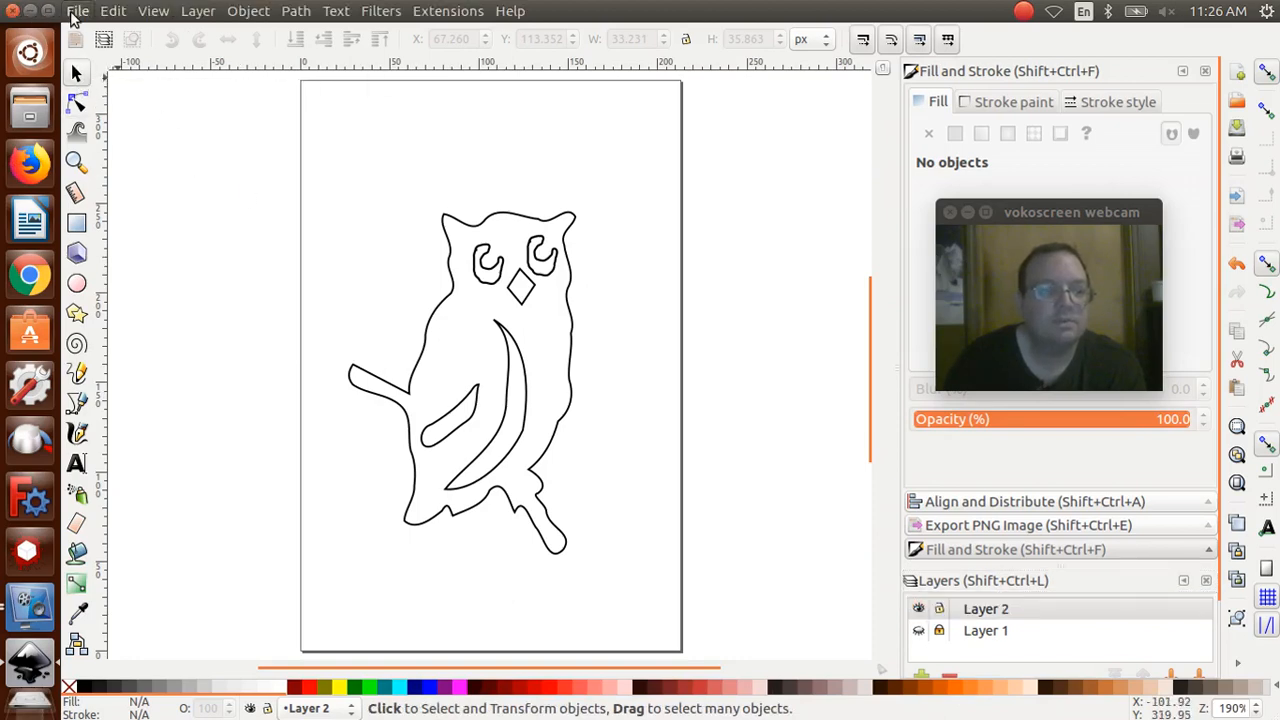
pyautogui.click(74, 12)
pyautogui.click(119, 164)
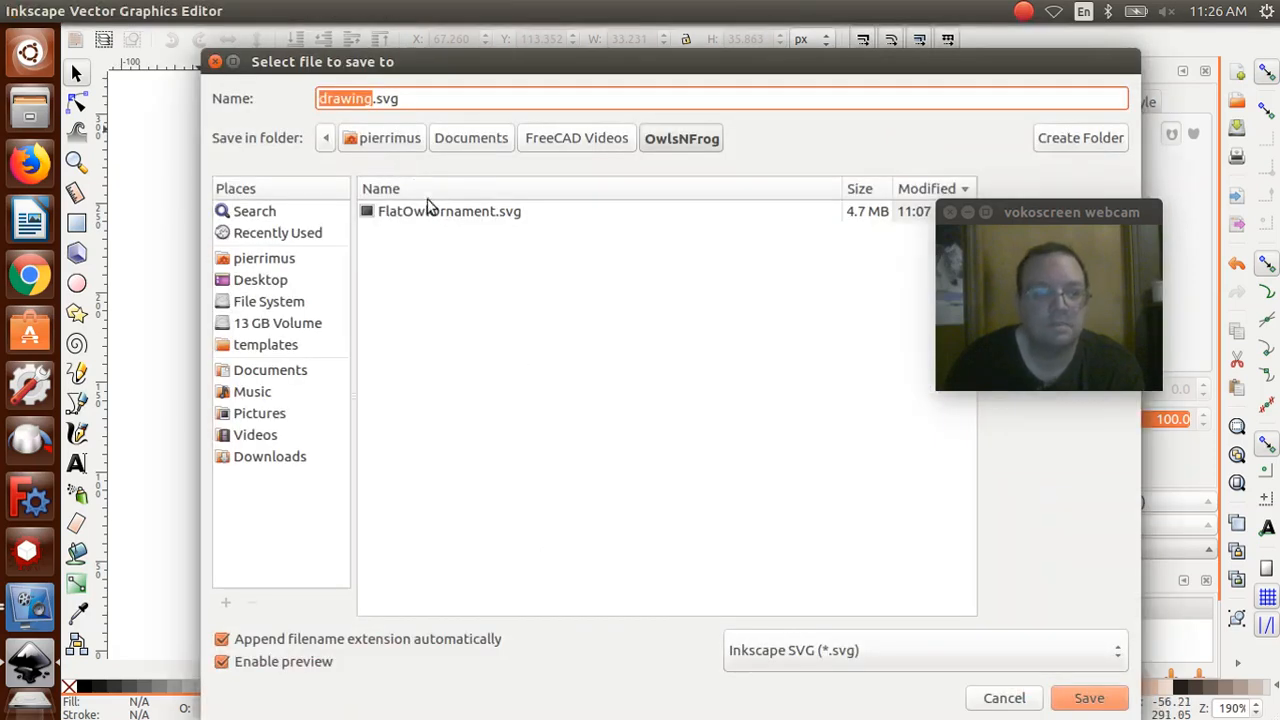
pyautogui.click(430, 220)
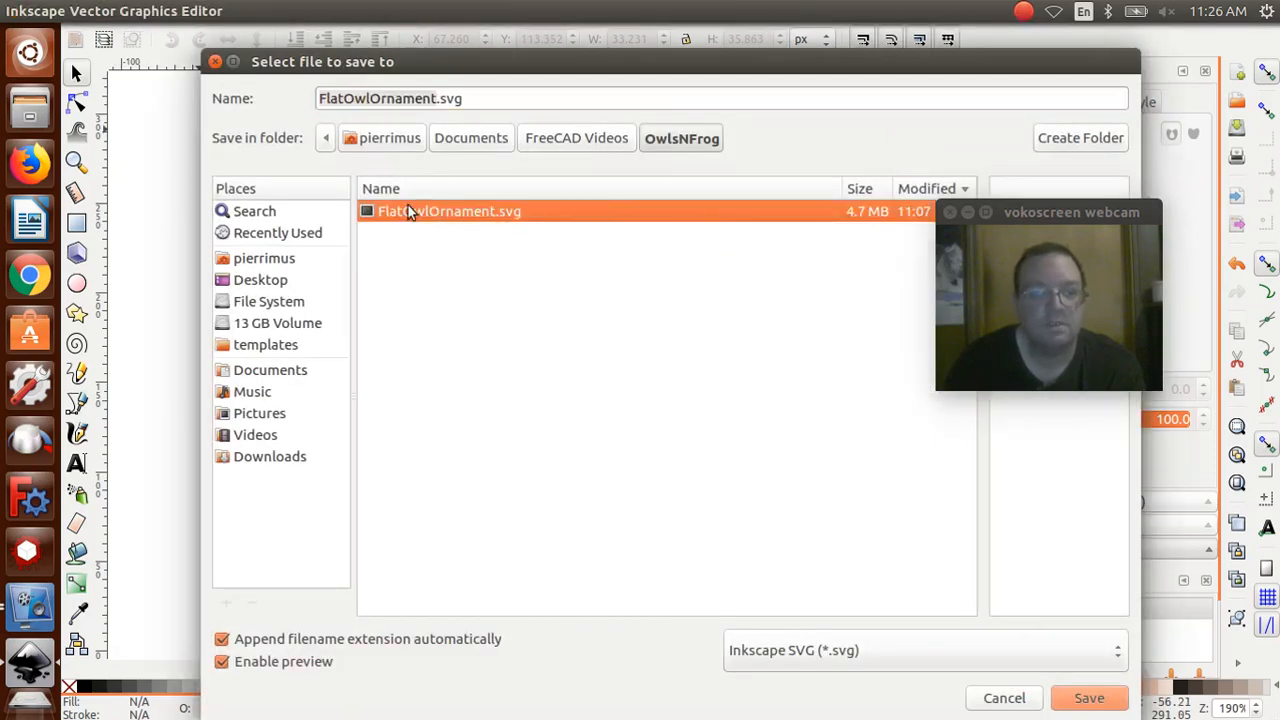
pyautogui.click(1102, 707)
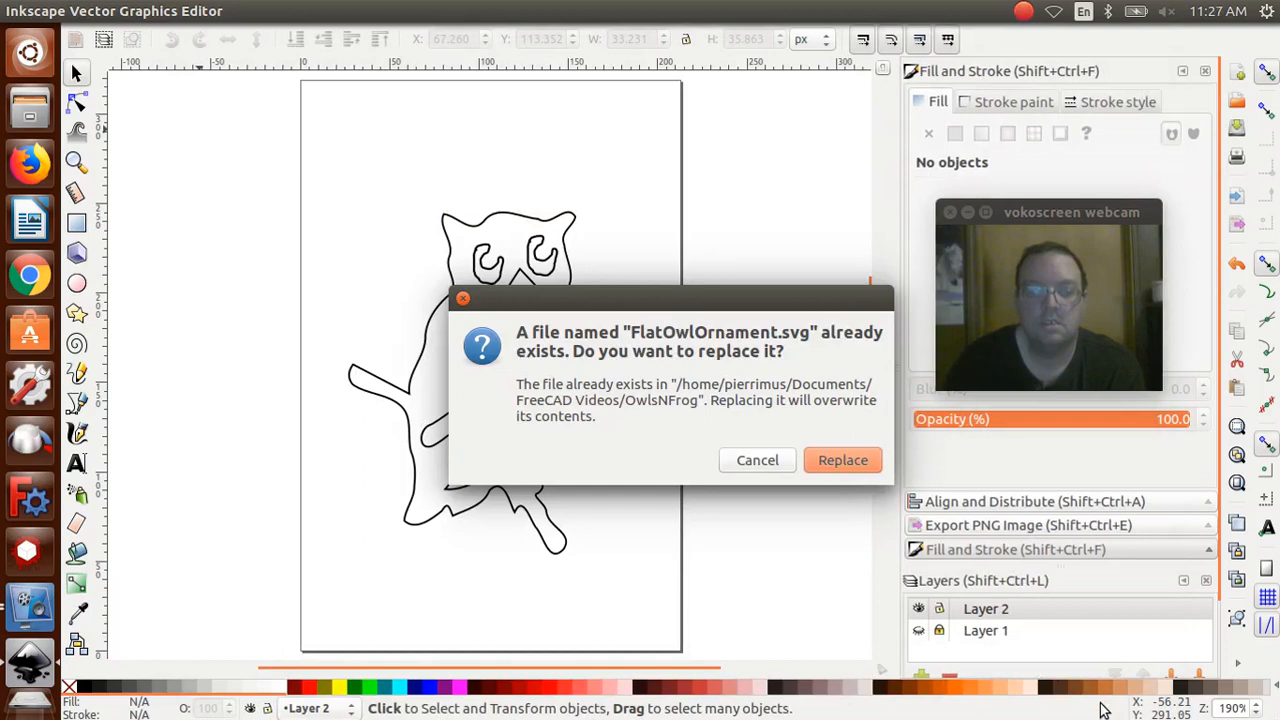
pyautogui.click(819, 469)
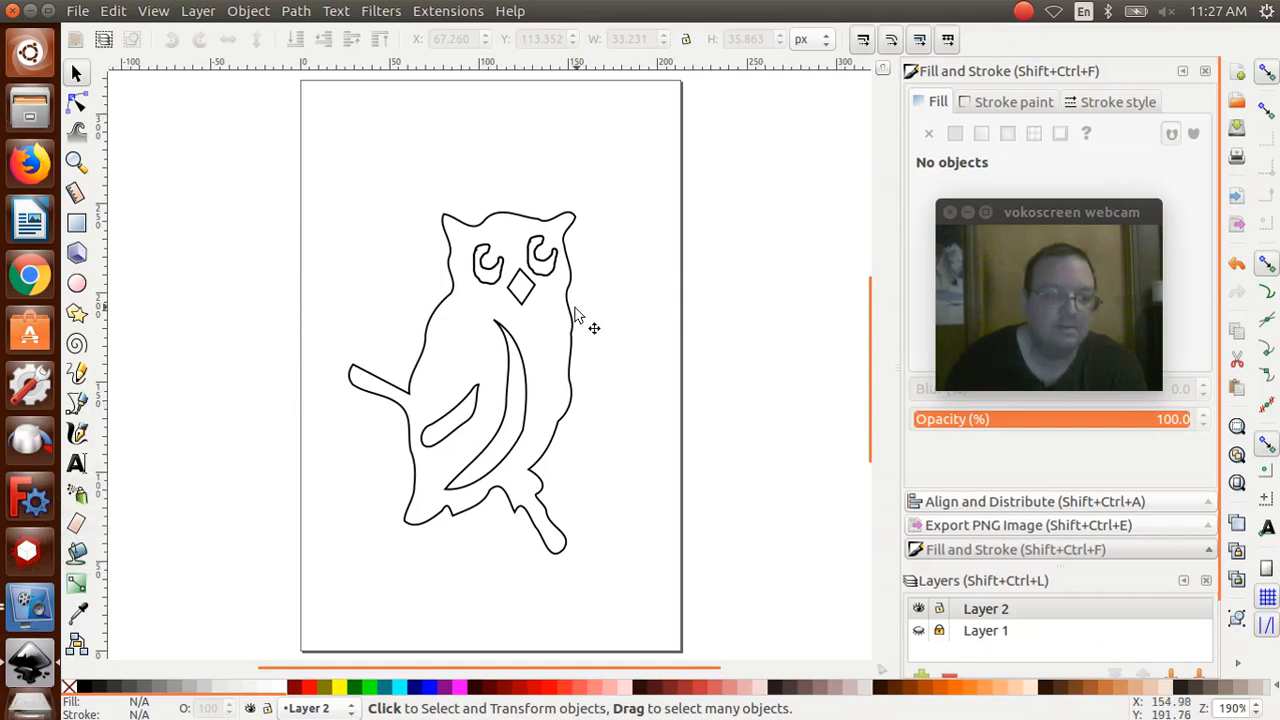
# Close Inkscape and open FreeCAD with the document's model tree displayed
pyautogui.click(12, 12)
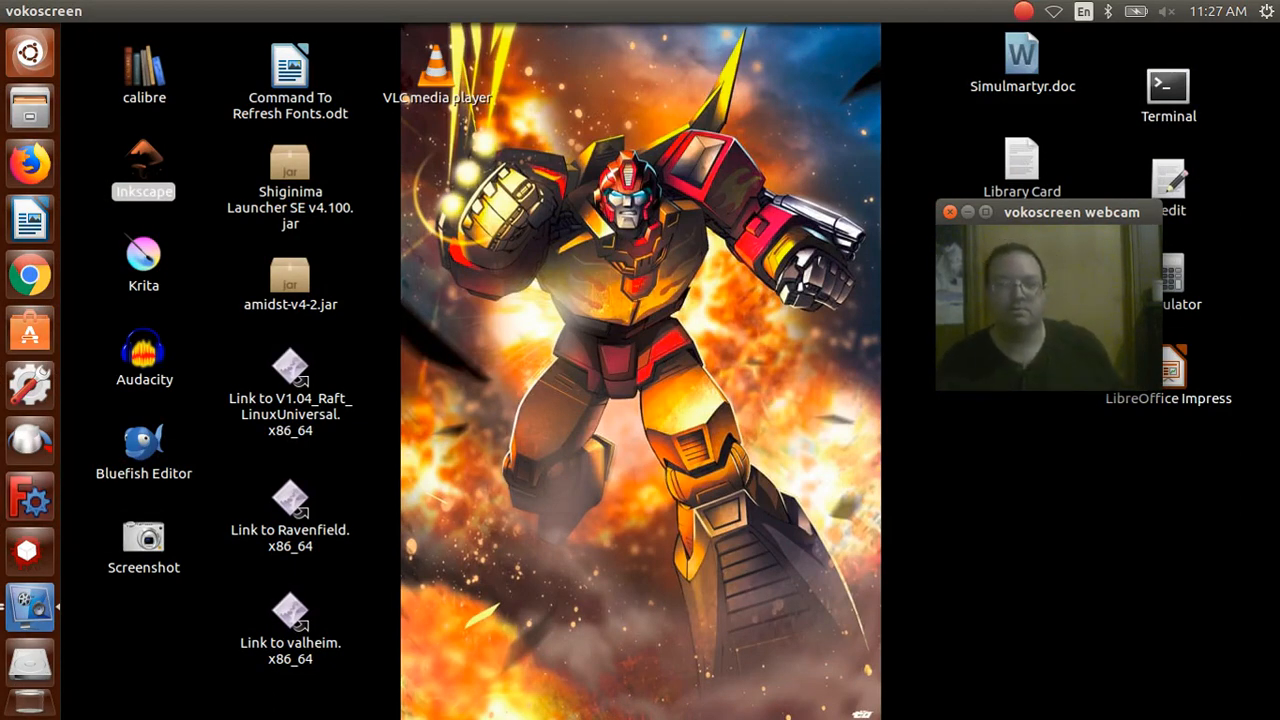
pyautogui.click(30, 497)
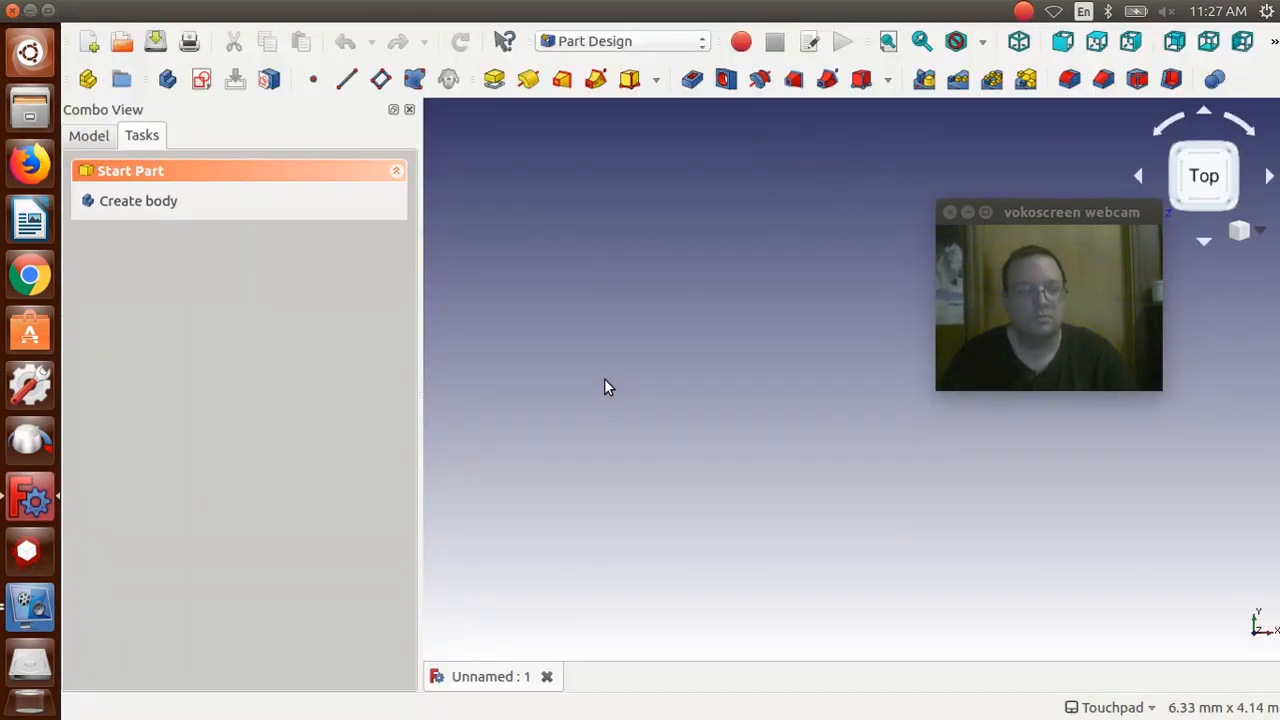
pyautogui.click(89, 137)
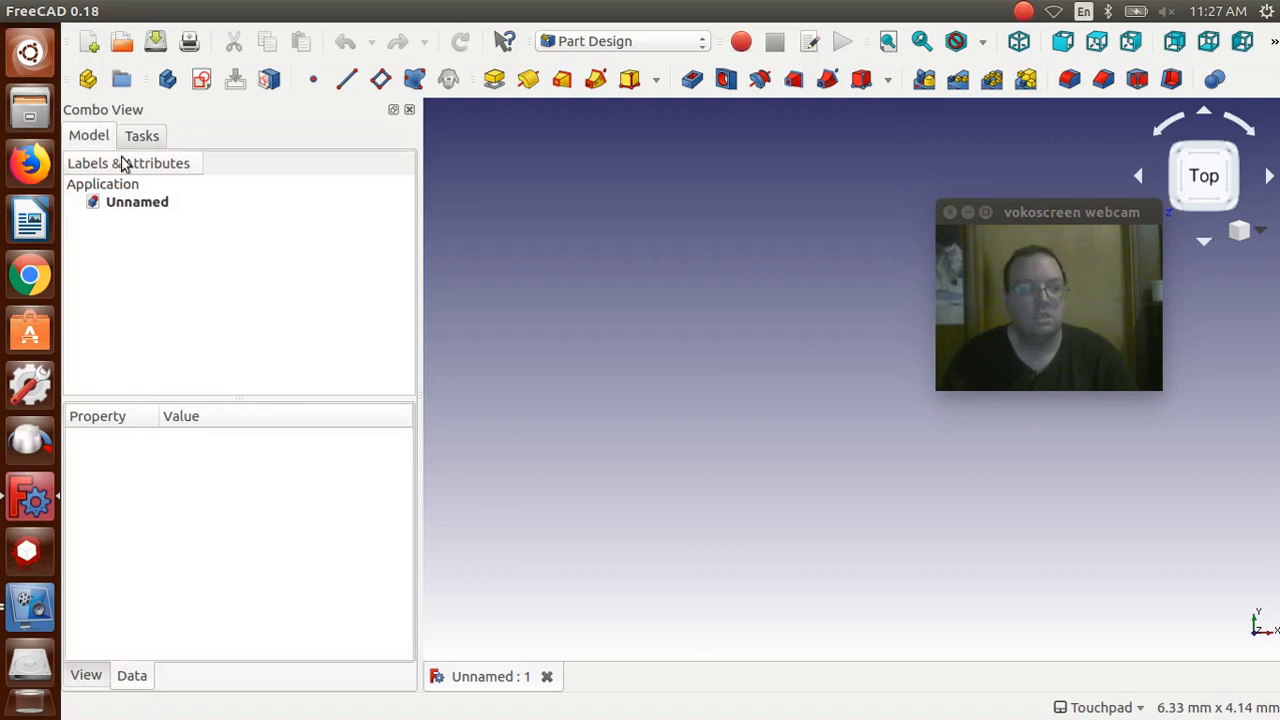
# Import FlatOwlOrnament.svg from Documents/FreeCAD Videos/OwlsNFrog into the document as SVG geometry (importSVG)
pyautogui.click(78, 12)
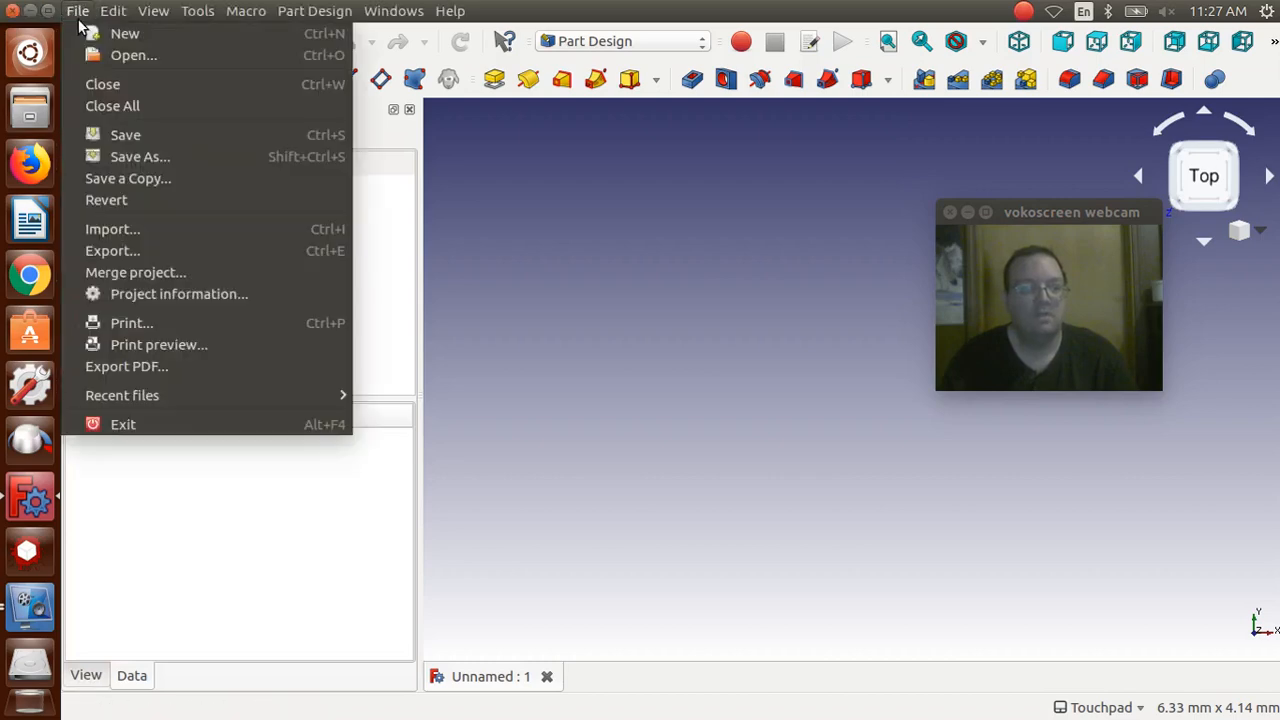
pyautogui.click(97, 232)
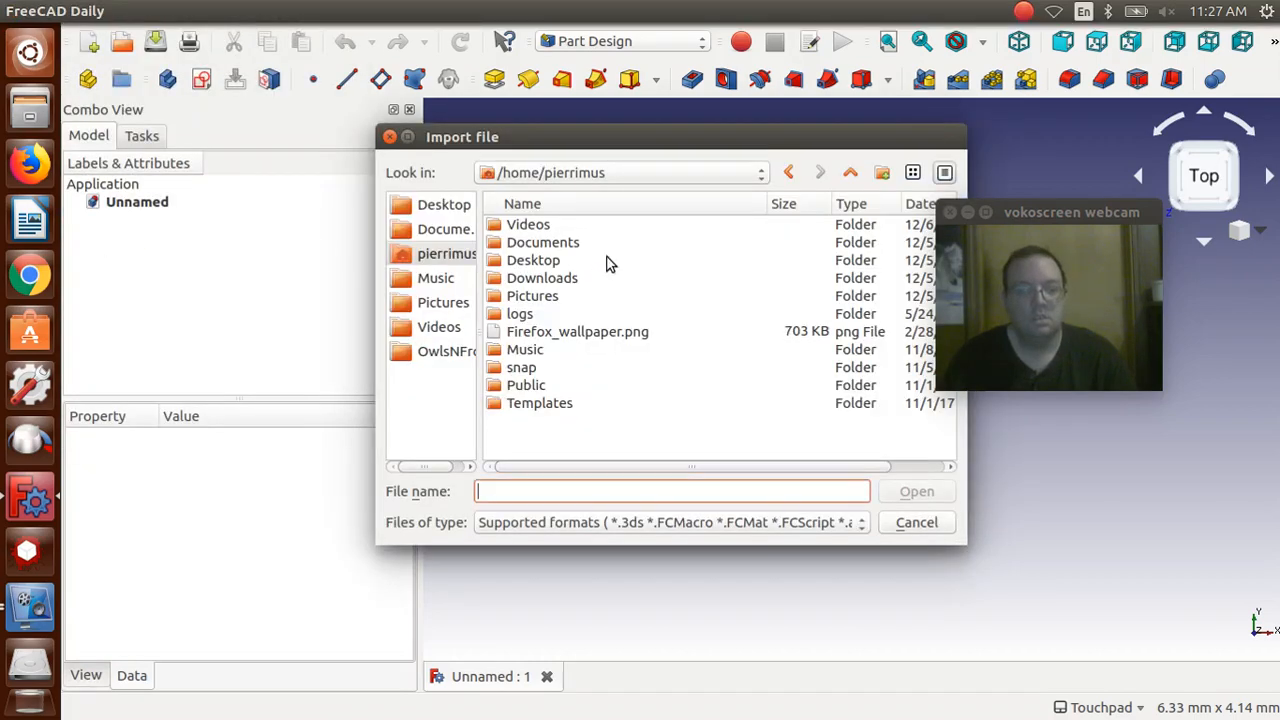
pyautogui.doubleClick(524, 244)
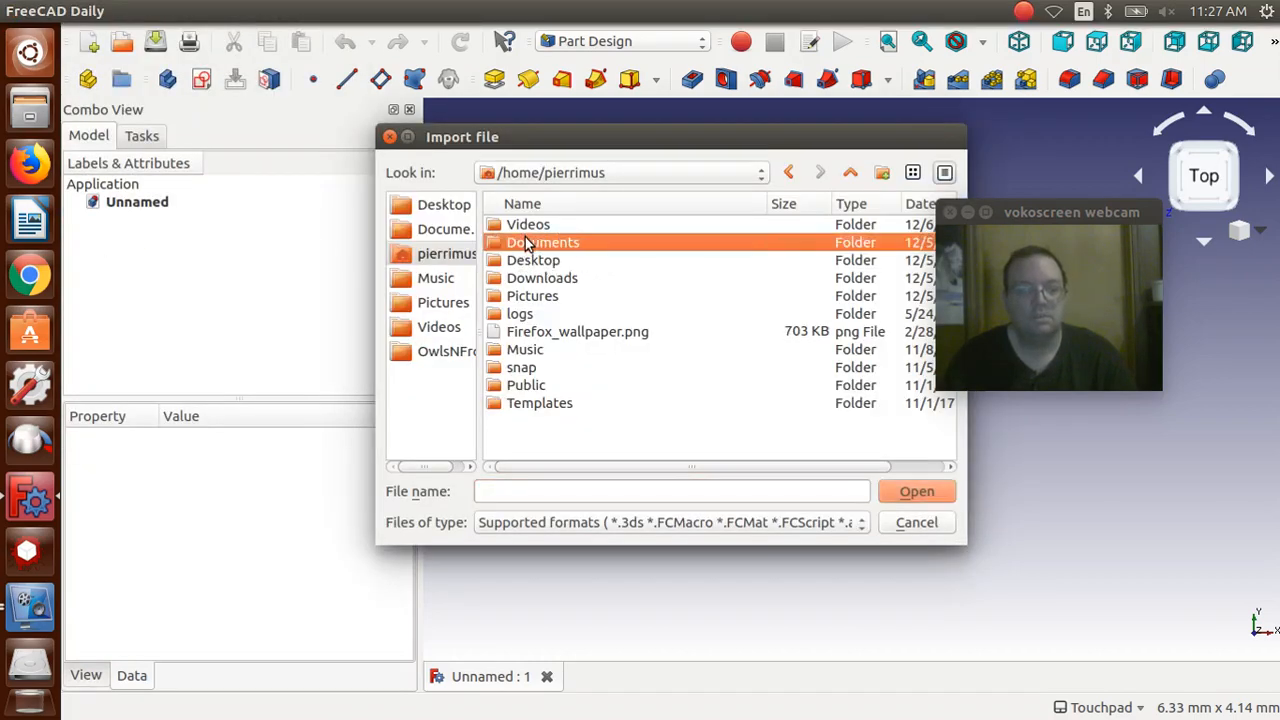
pyautogui.click(538, 228)
pyautogui.doubleClick(538, 226)
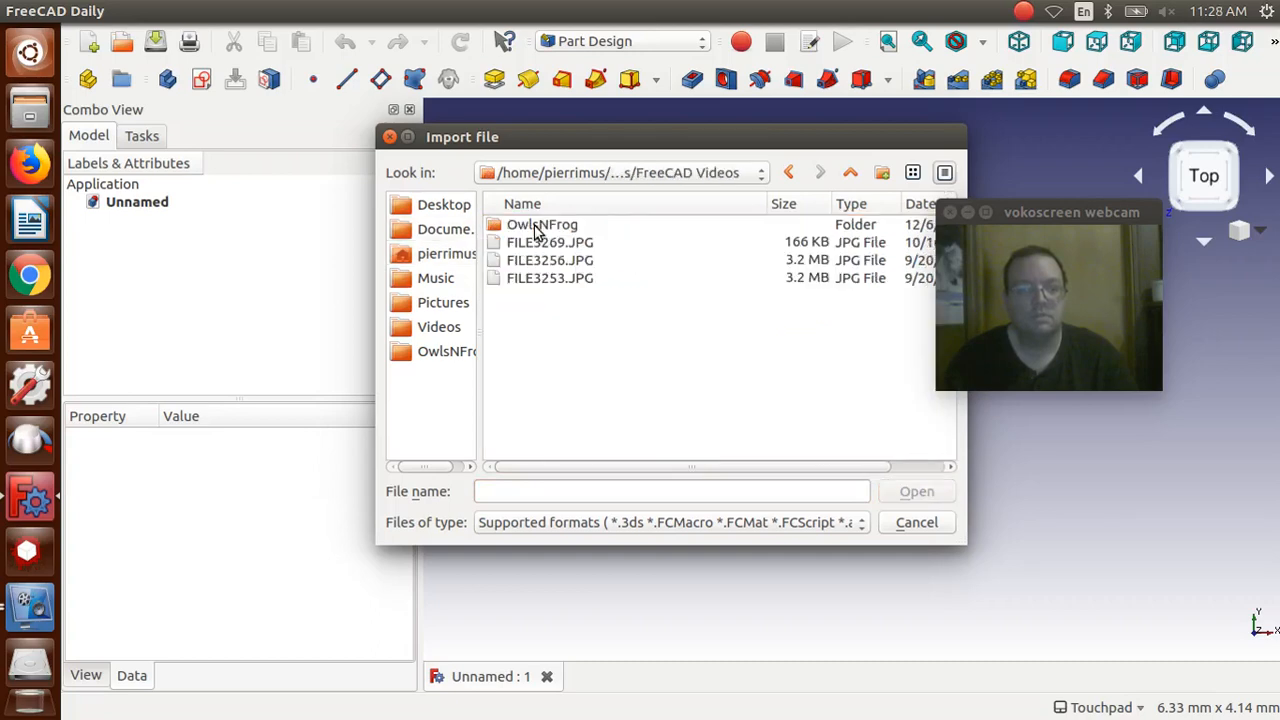
pyautogui.doubleClick(538, 226)
pyautogui.click(536, 228)
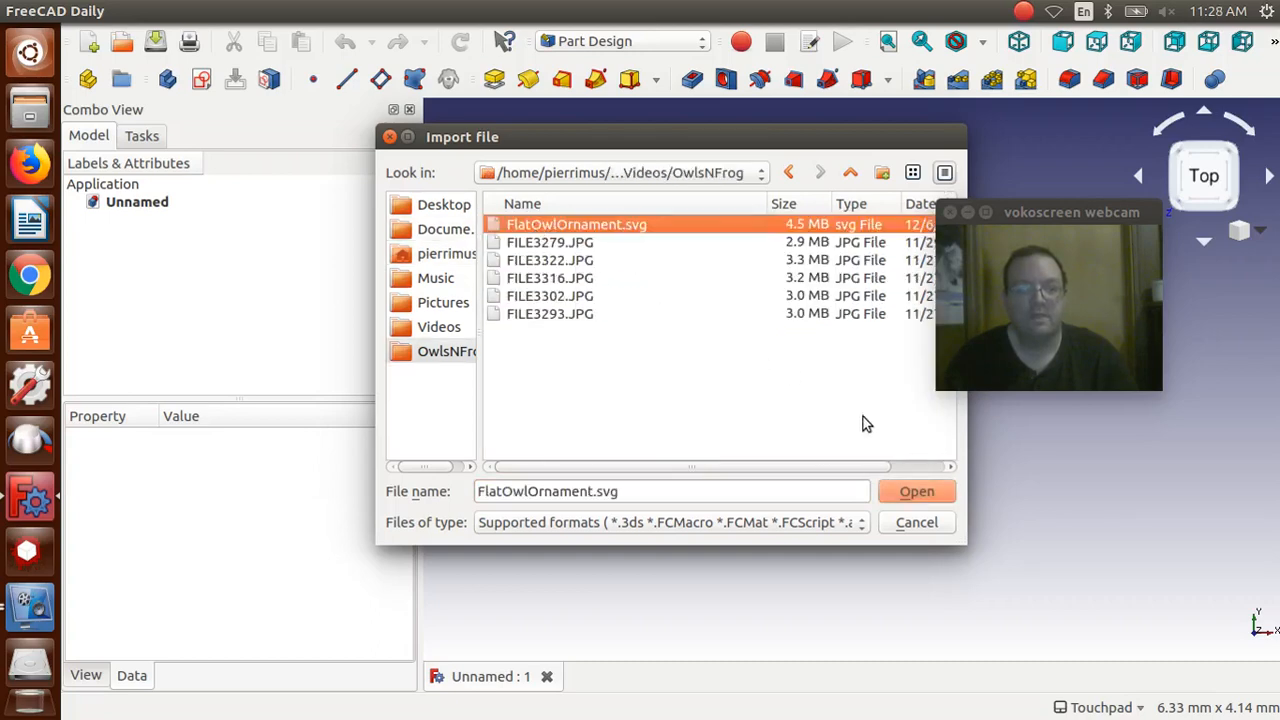
pyautogui.click(914, 492)
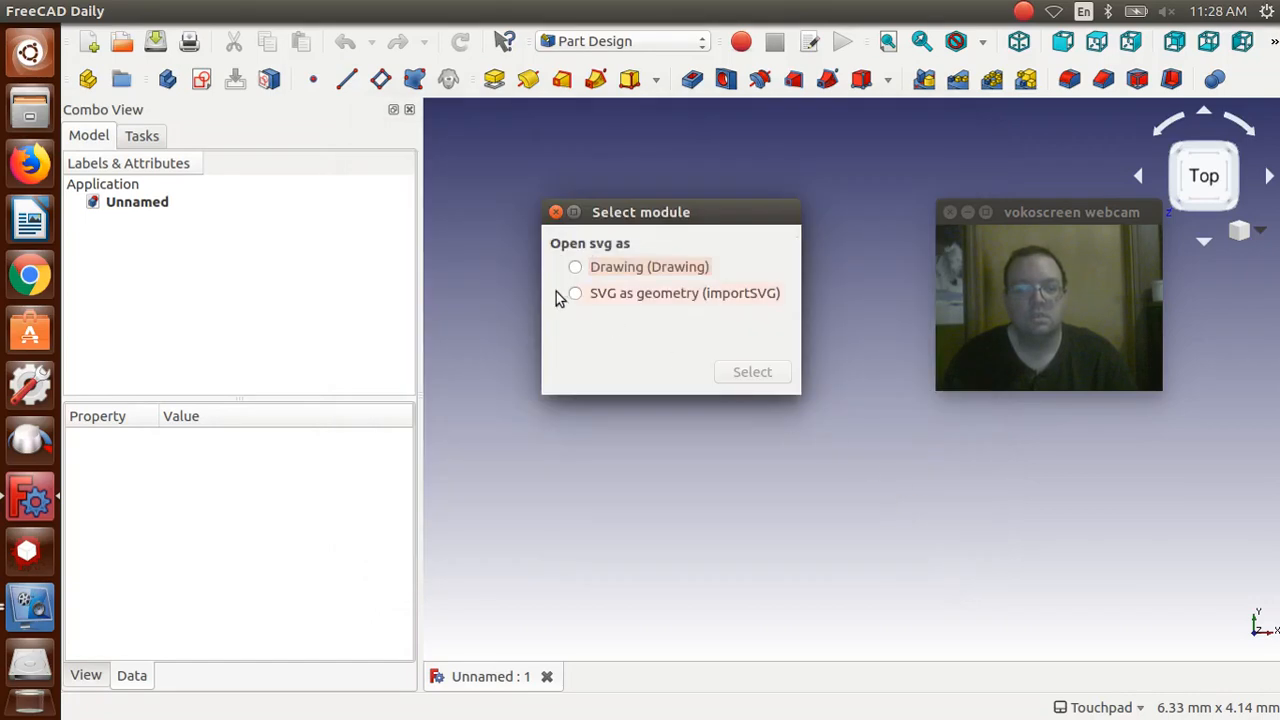
pyautogui.click(573, 293)
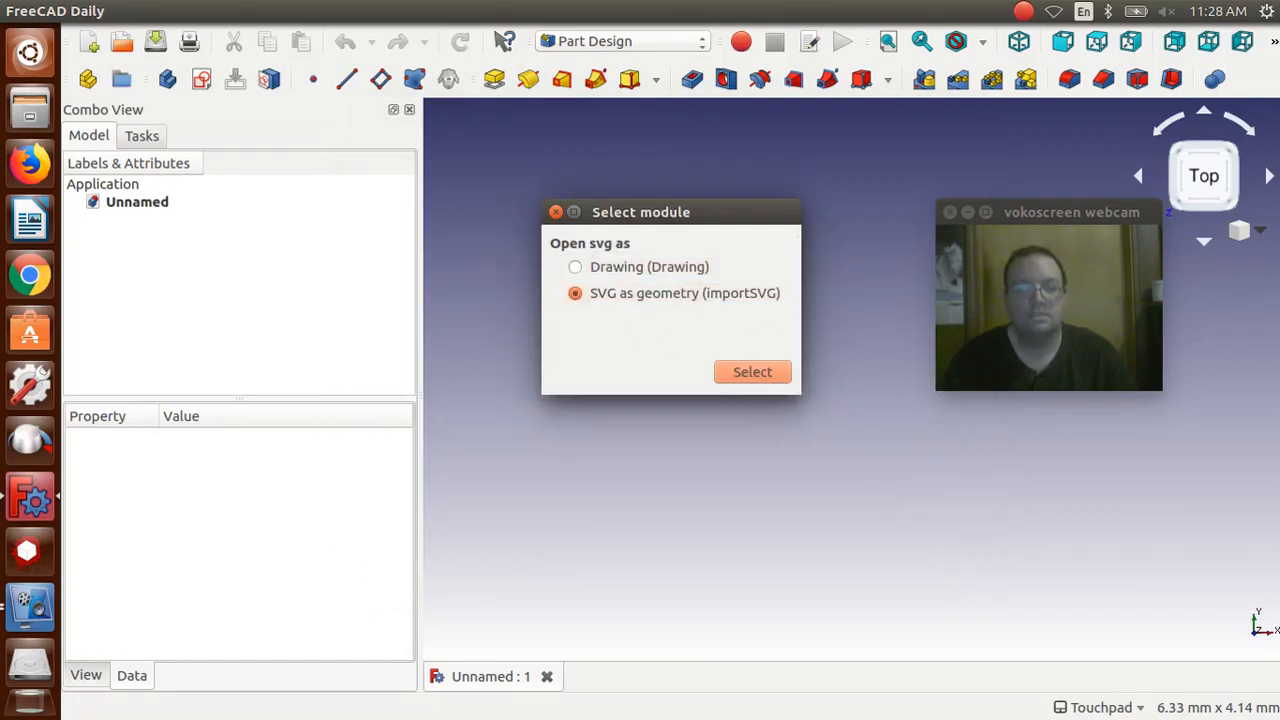
pyautogui.click(752, 372)
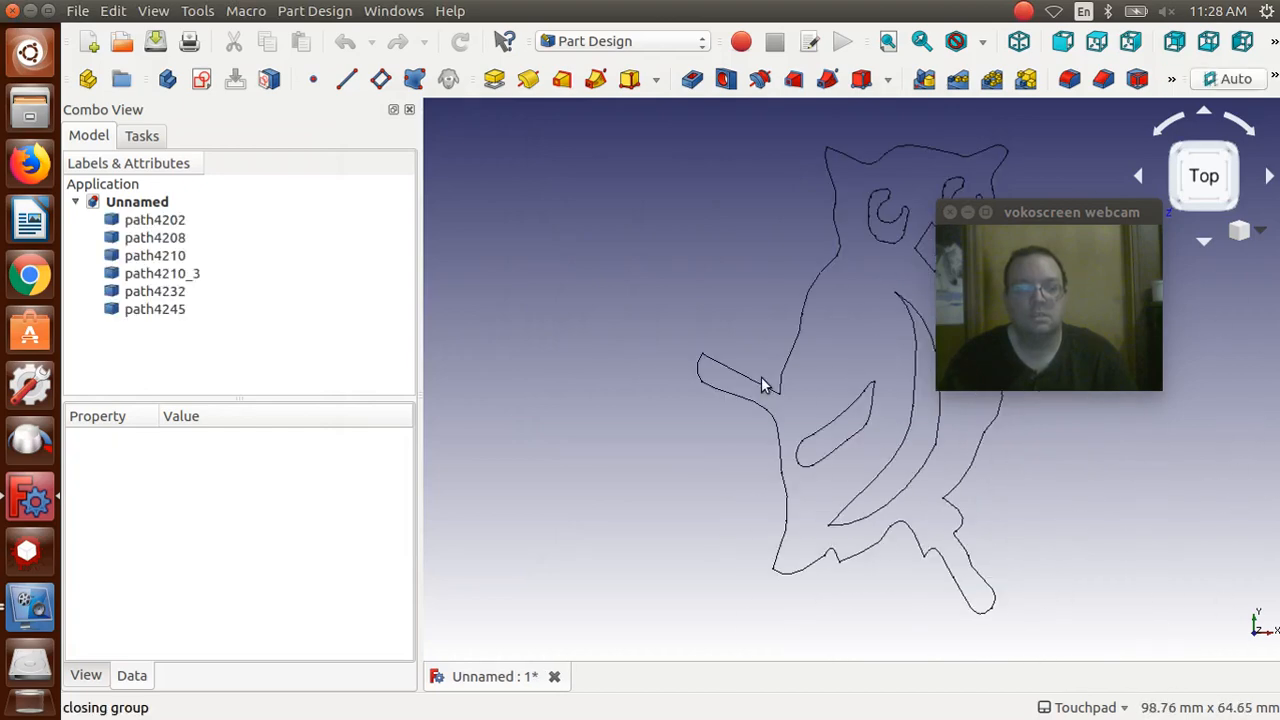
# Combine all six imported owl paths, path4202 through path4245, into one compound in the Part workbench
pyautogui.click(187, 224)
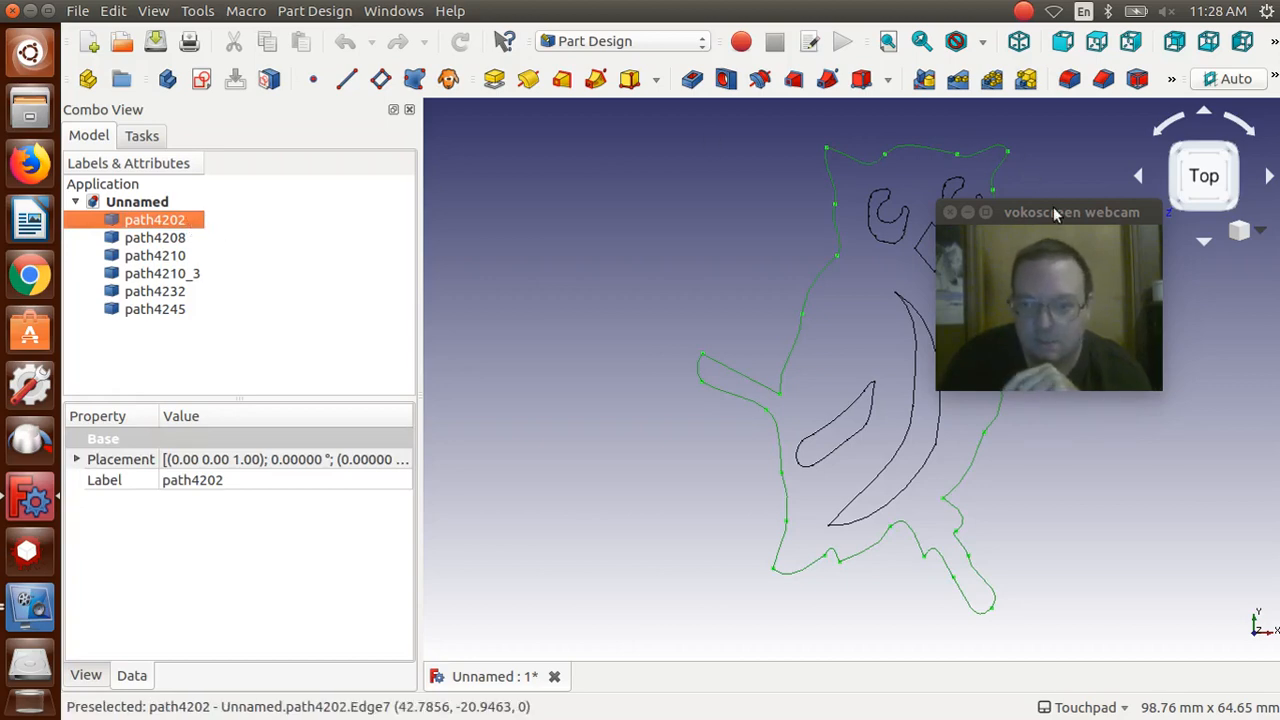
pyautogui.moveTo(1061, 212); pyautogui.dragTo(1171, 335)
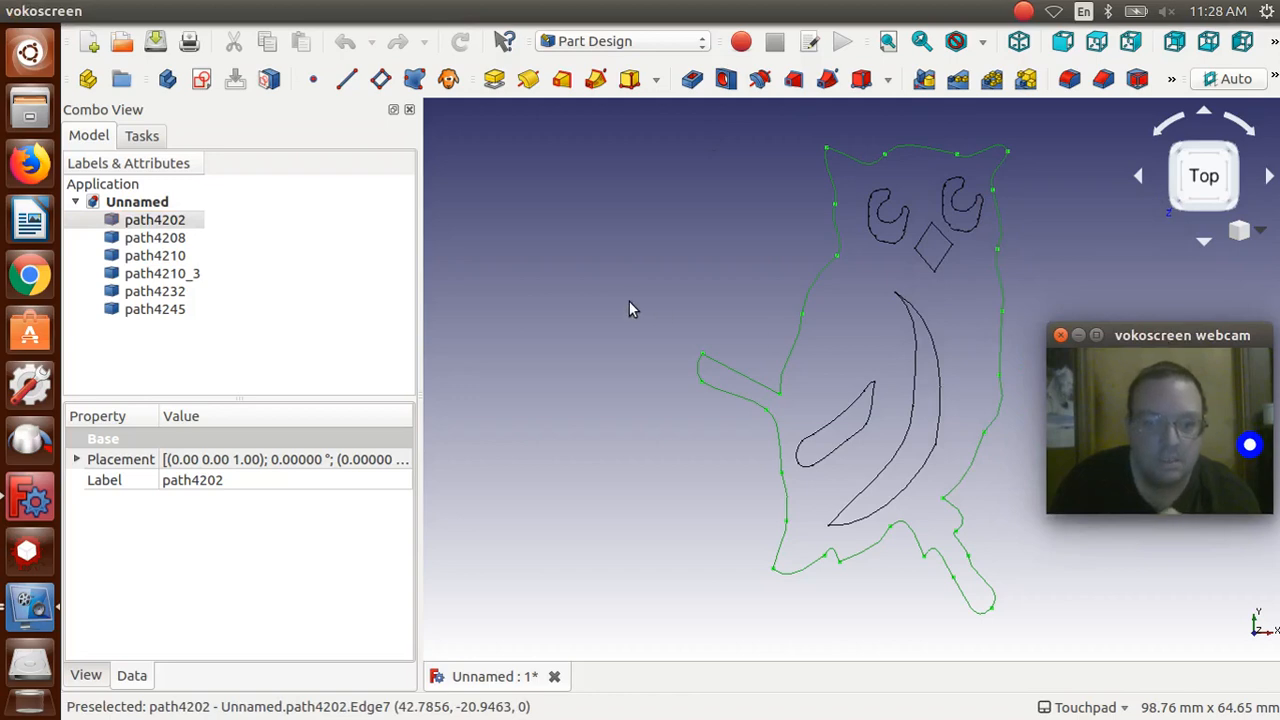
pyautogui.keyDown('shift'); pyautogui.click(128, 314); pyautogui.keyUp('shift')
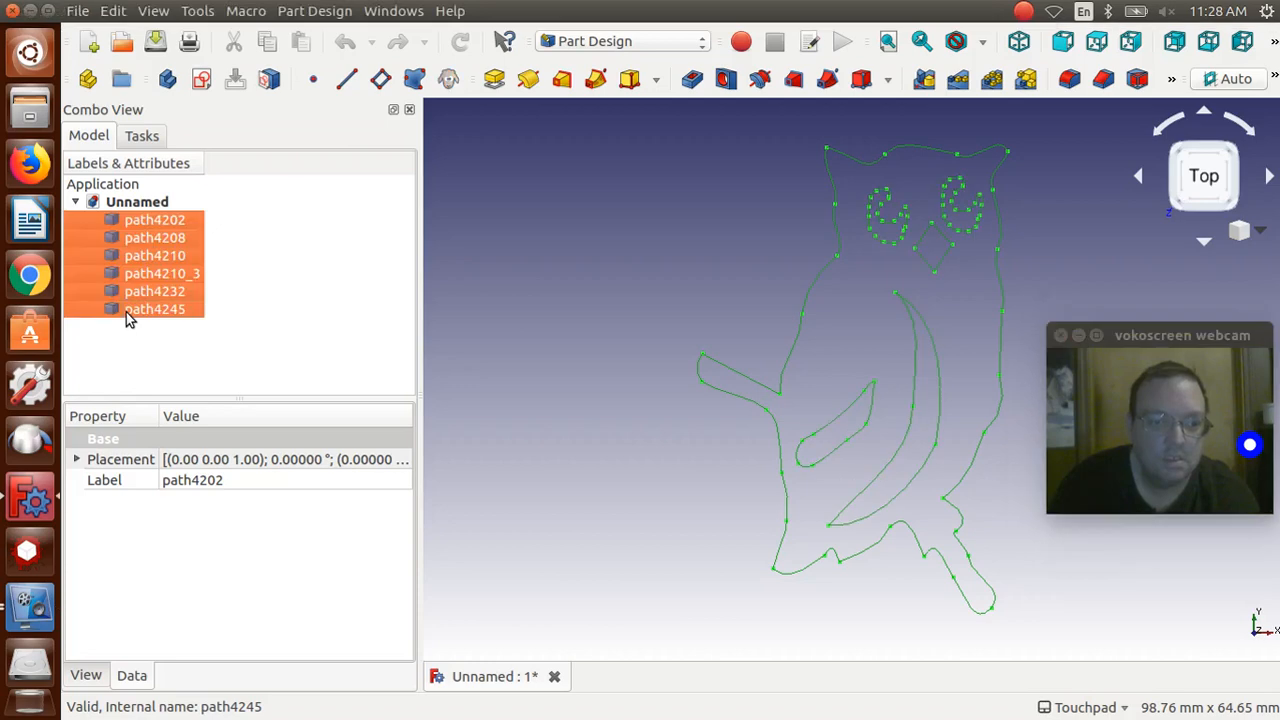
pyautogui.click(568, 42)
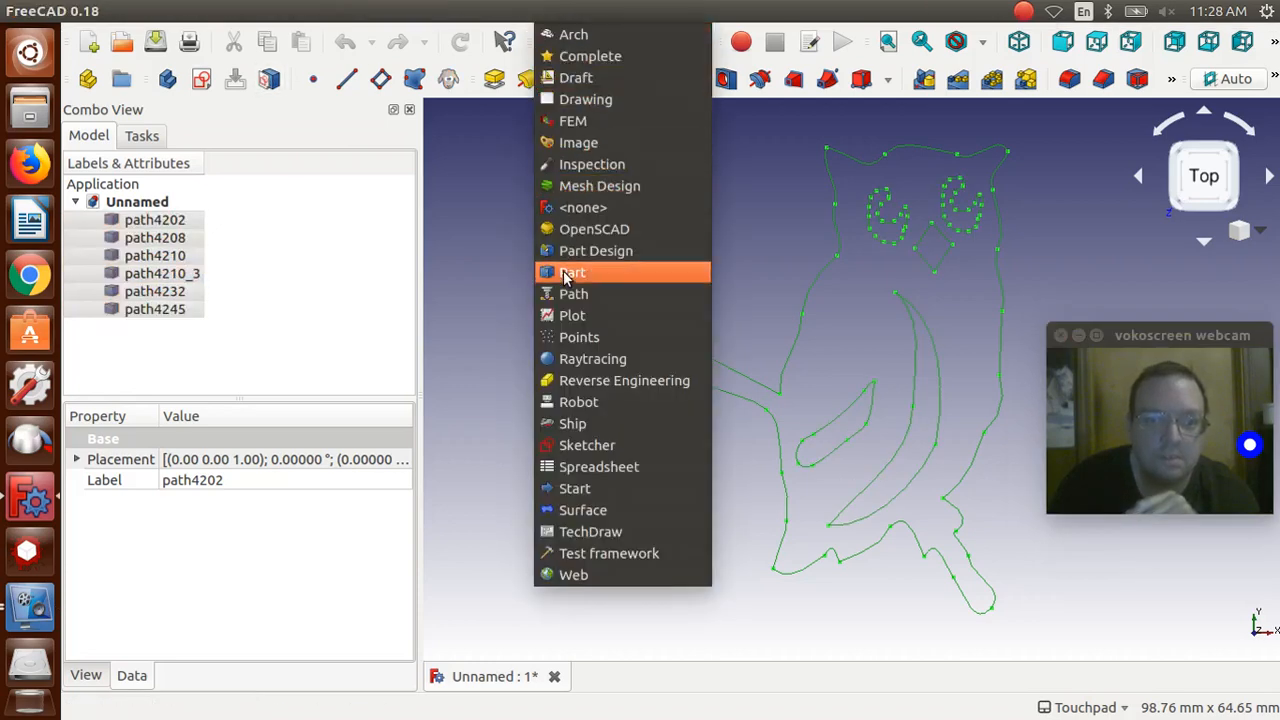
pyautogui.click(565, 275)
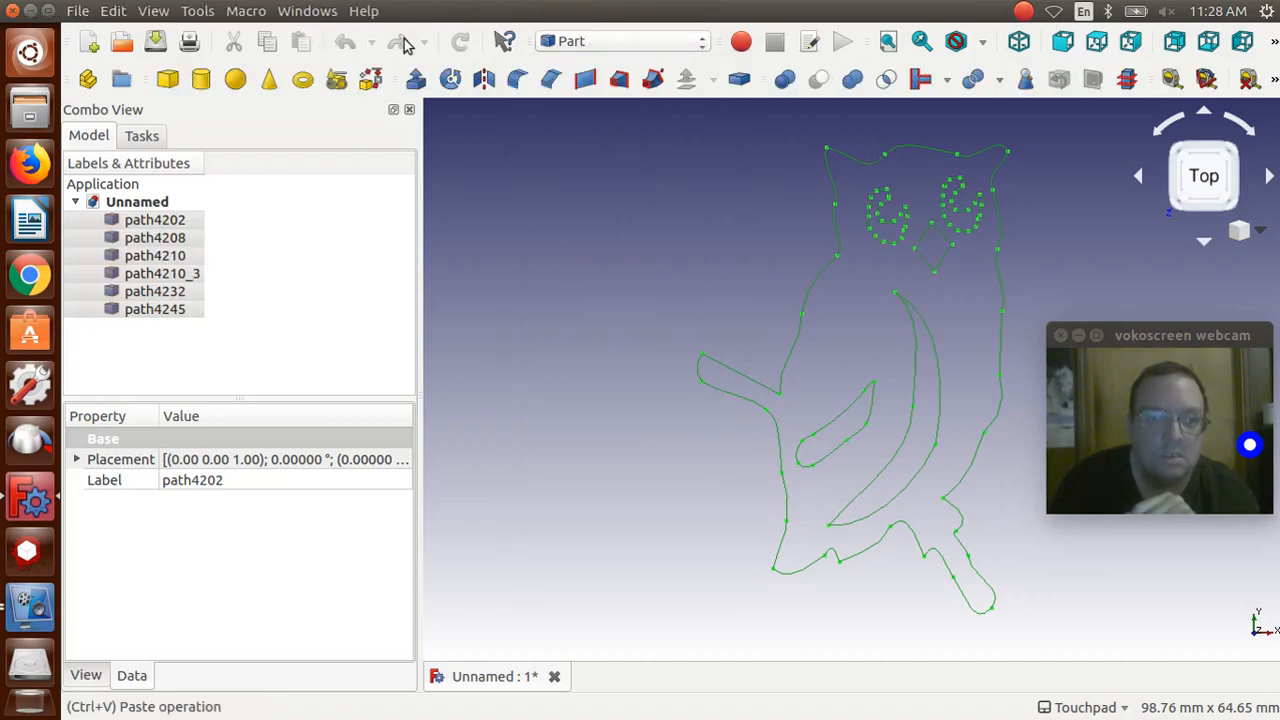
pyautogui.click(296, 11)
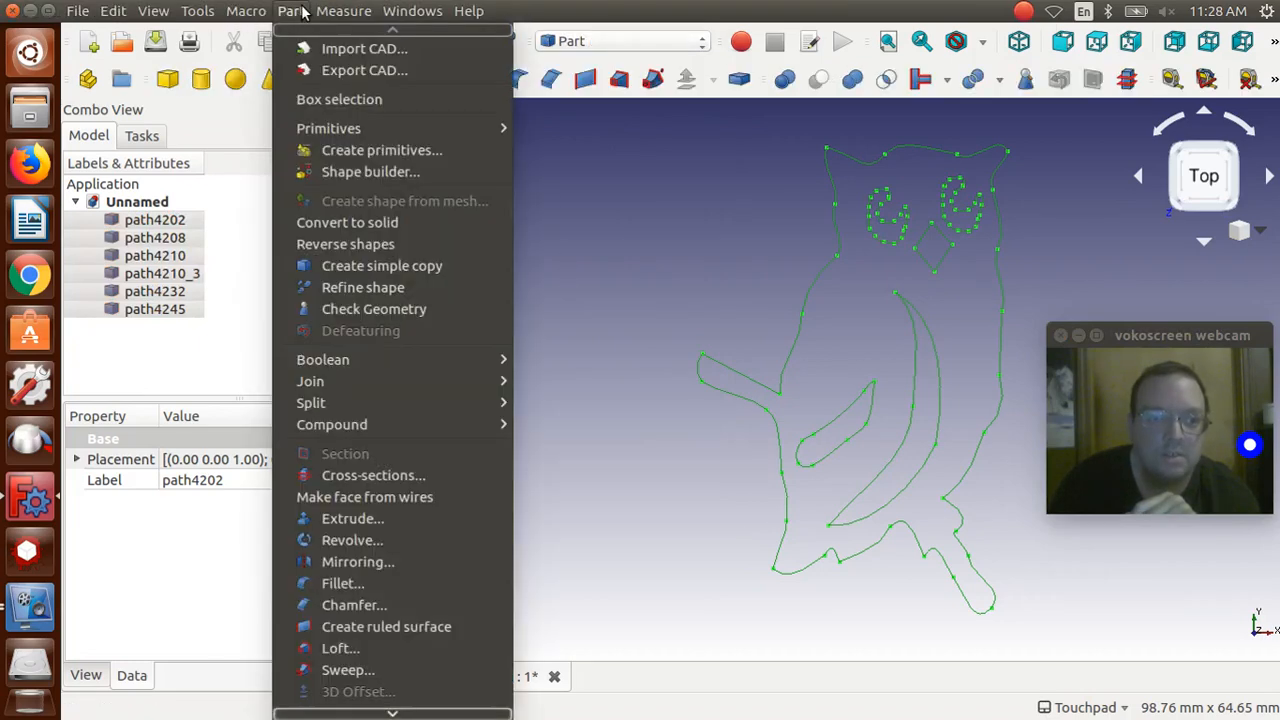
pyautogui.moveTo(403, 424)
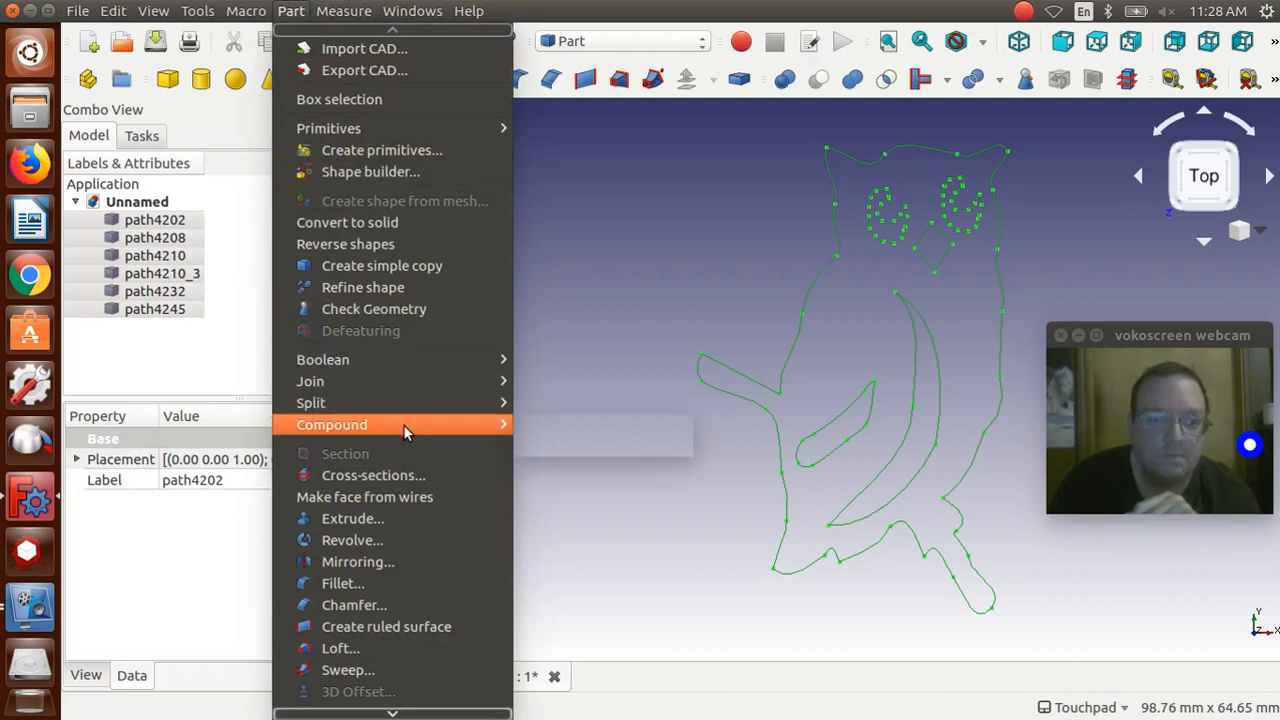
pyautogui.click(549, 426)
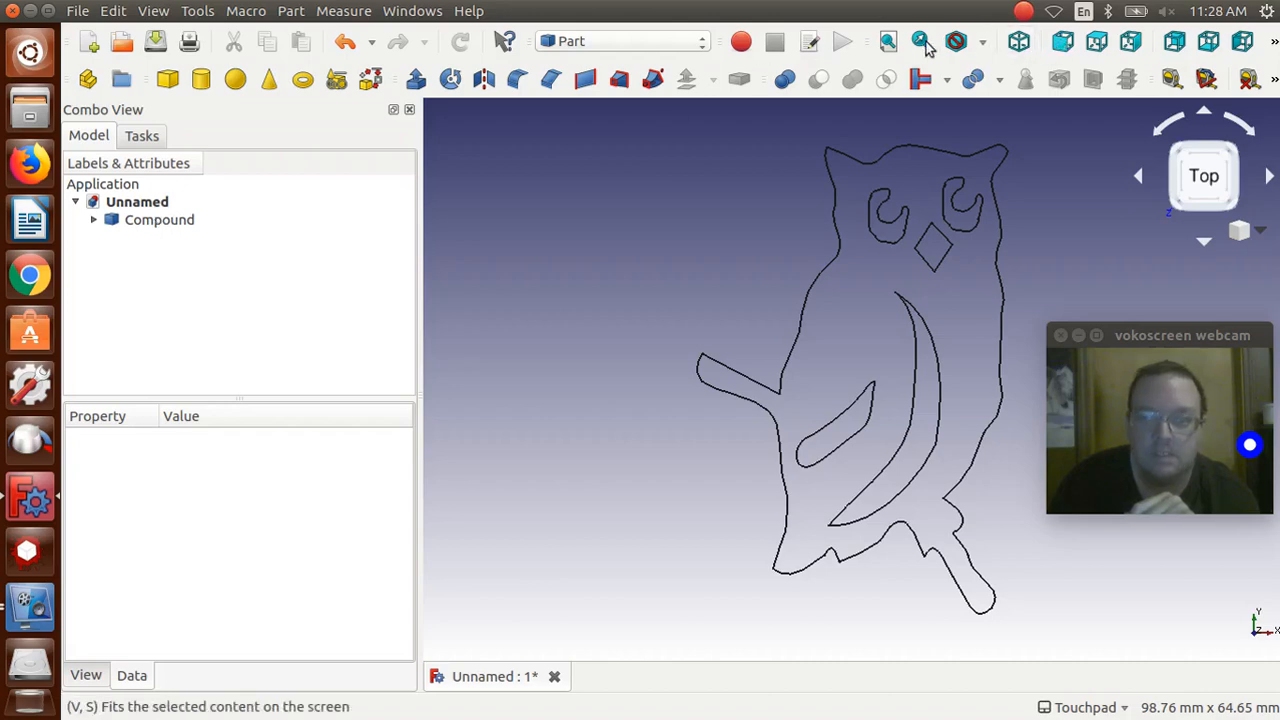
pyautogui.click(1019, 44)
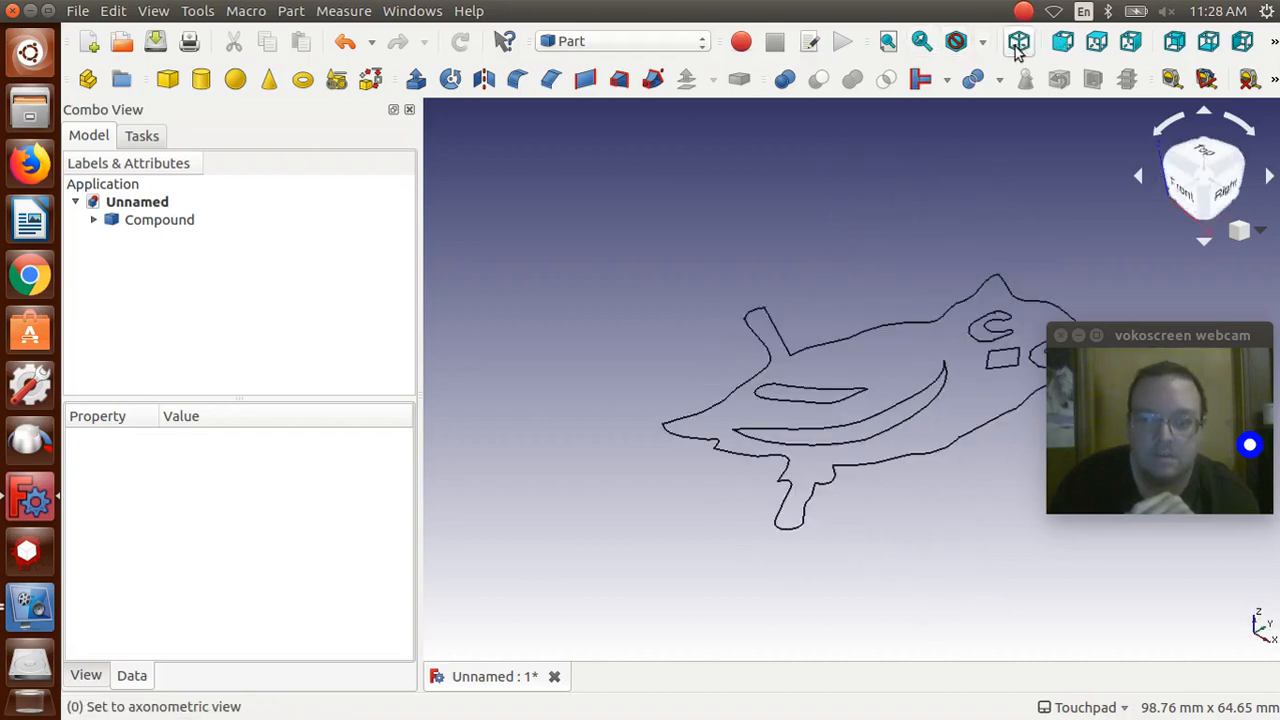
# Try to extrude the whole compound of owl paths 3 mm along its normal as a solid
pyautogui.click(150, 222)
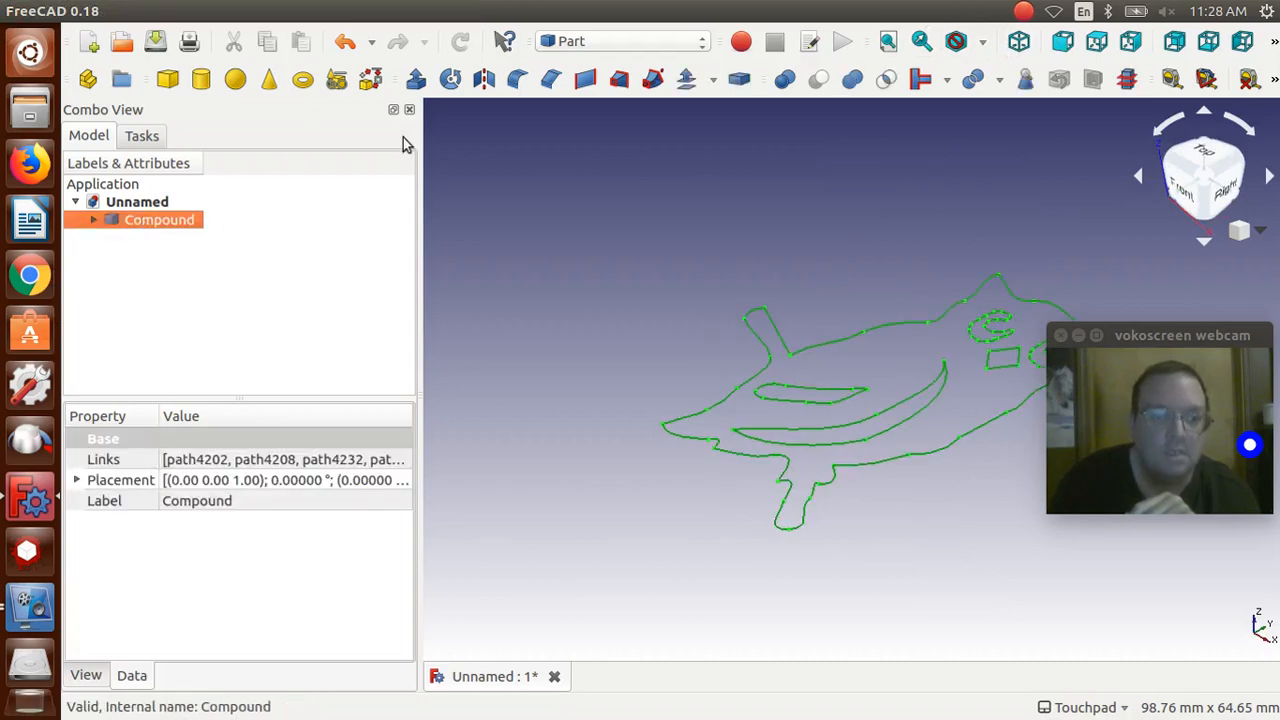
pyautogui.click(416, 80)
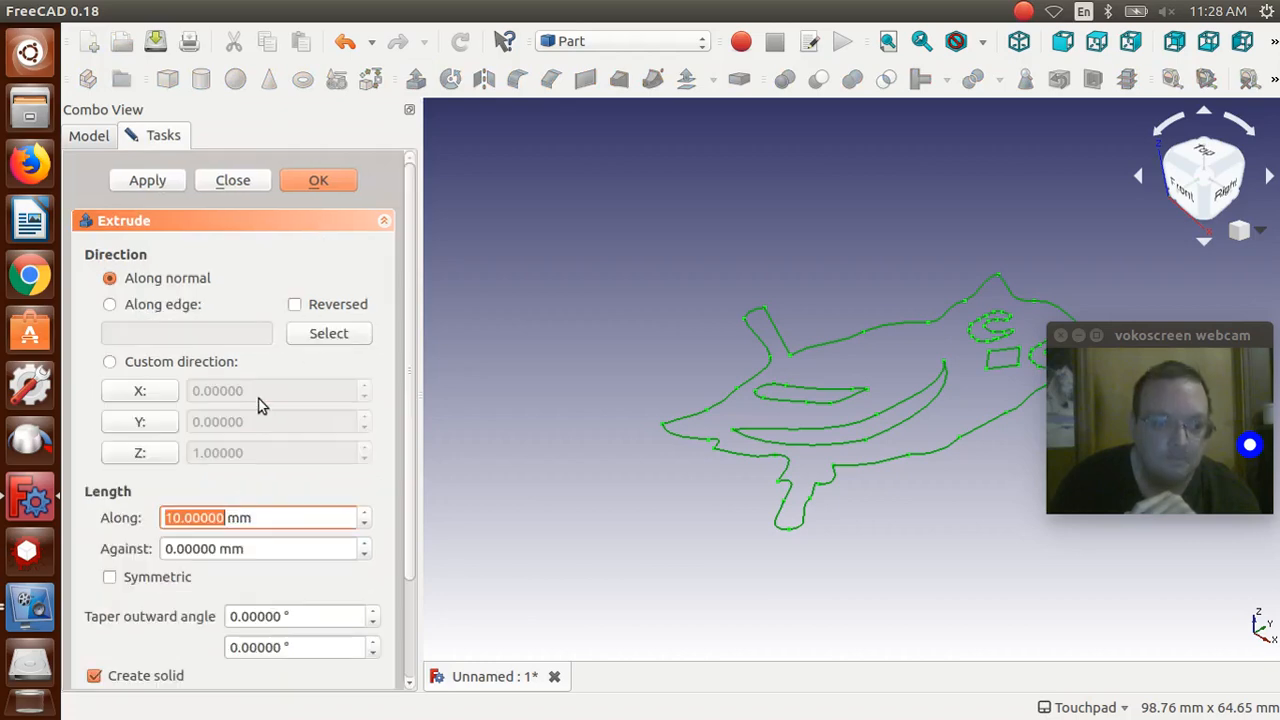
pyautogui.moveTo(253, 517); pyautogui.dragTo(140, 507)
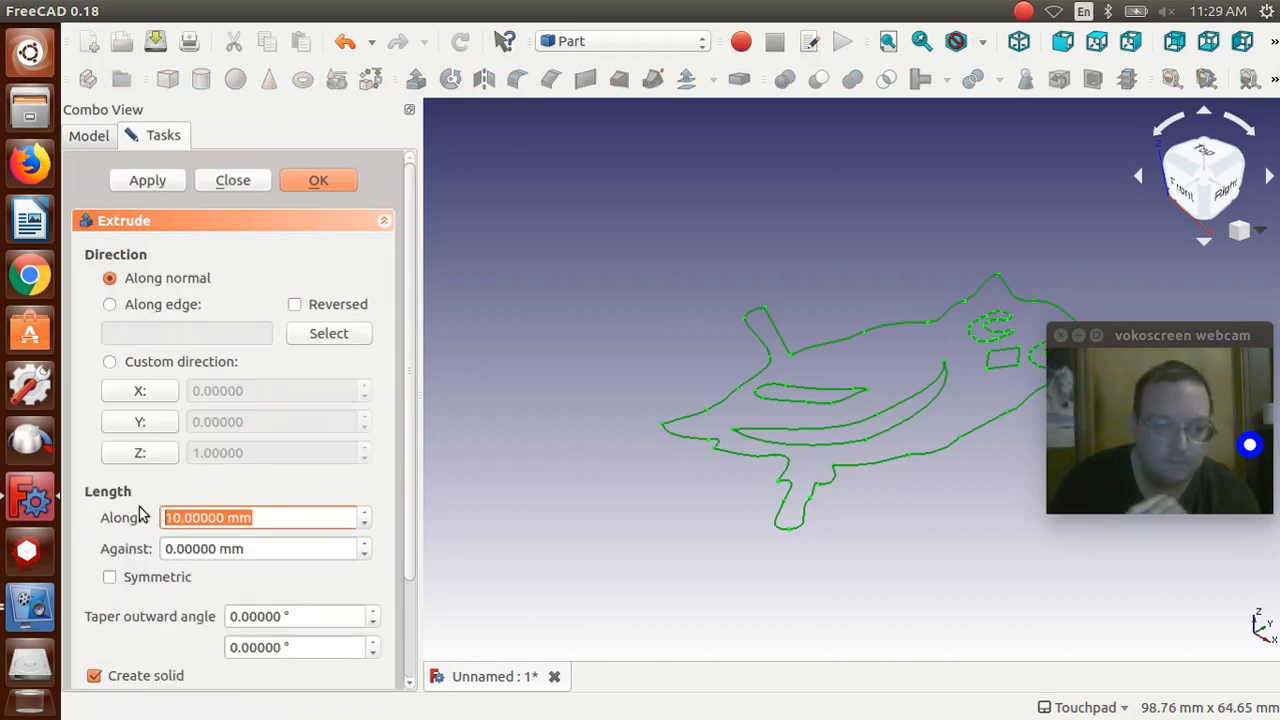
pyautogui.write('3')
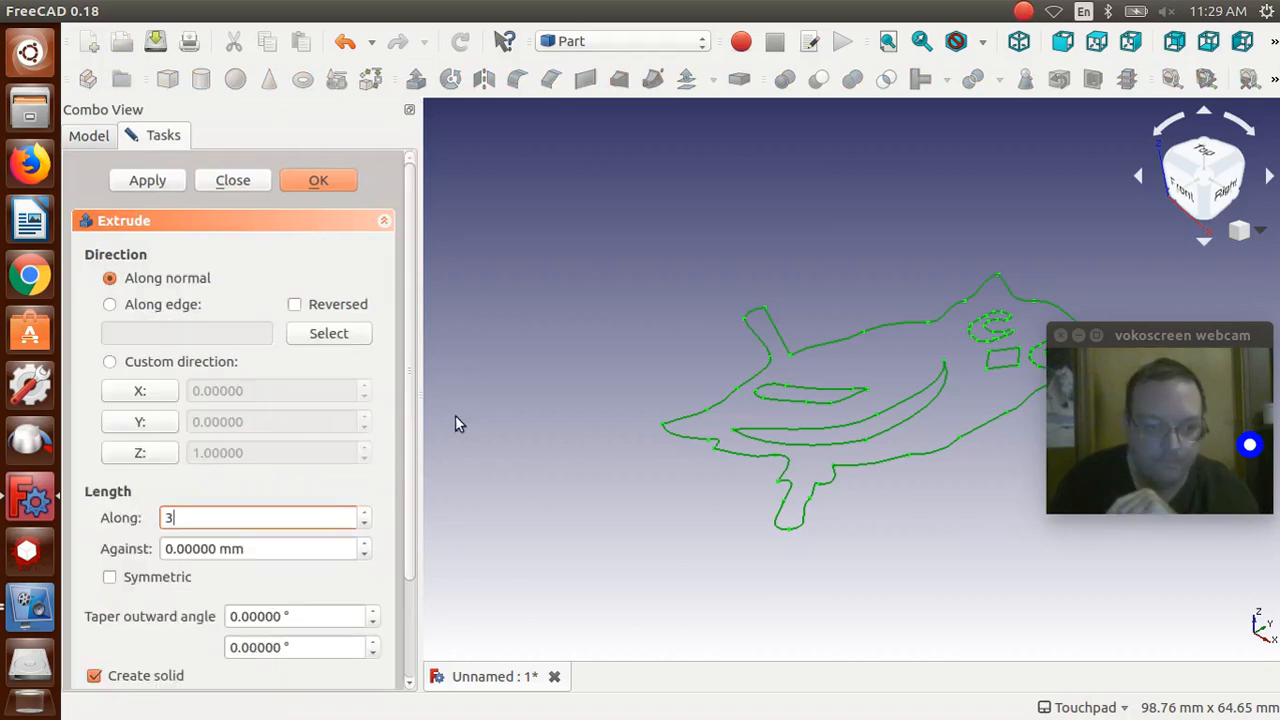
pyautogui.scroll(-3, 408, 440)
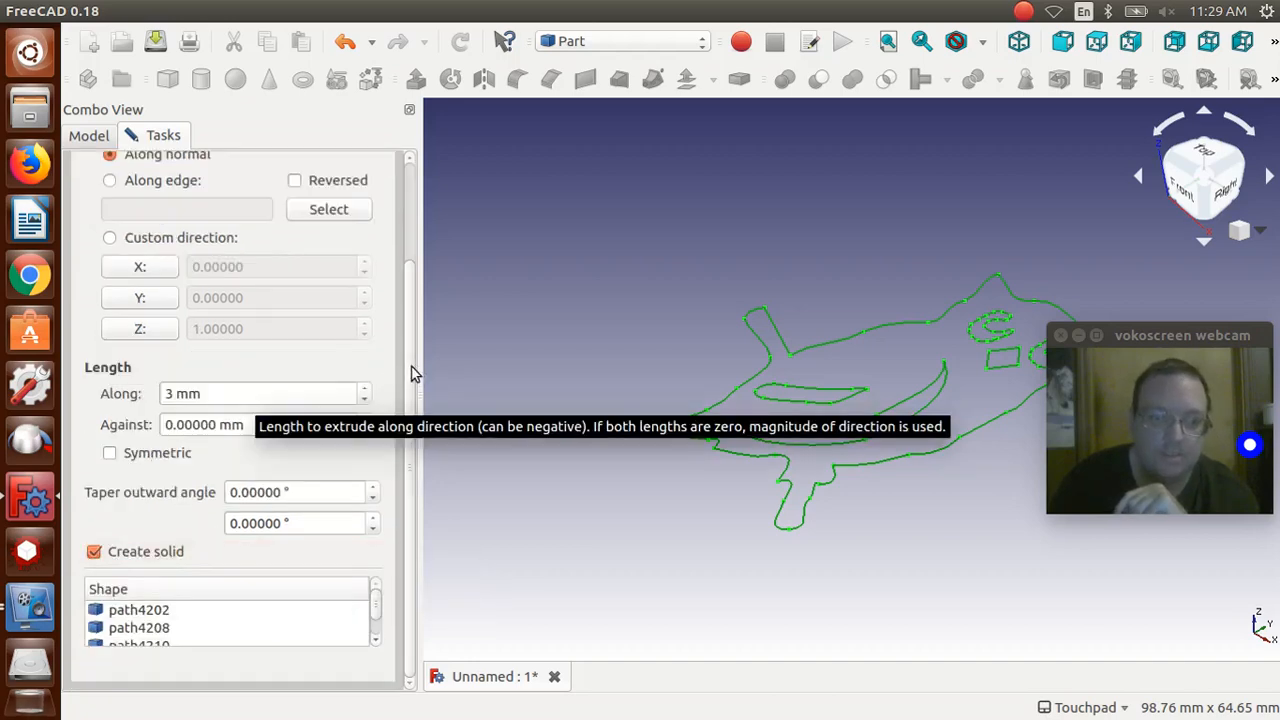
pyautogui.scroll(3, 408, 337)
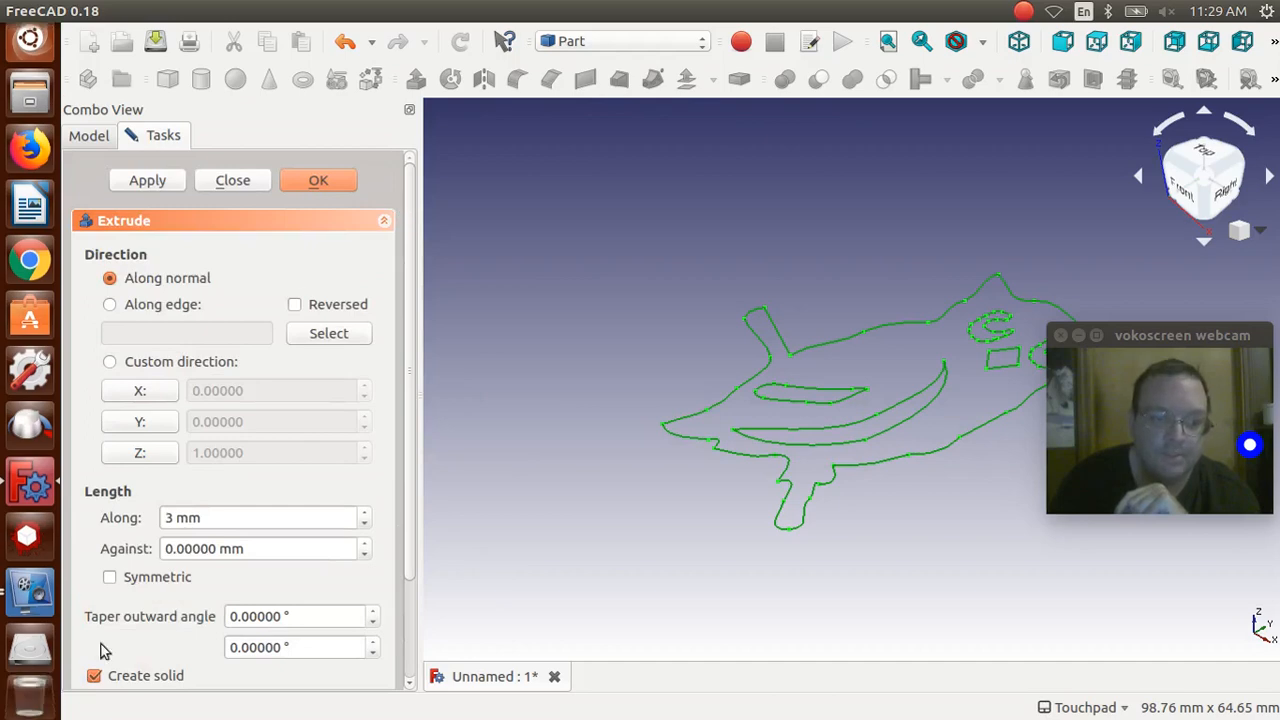
pyautogui.click(338, 180)
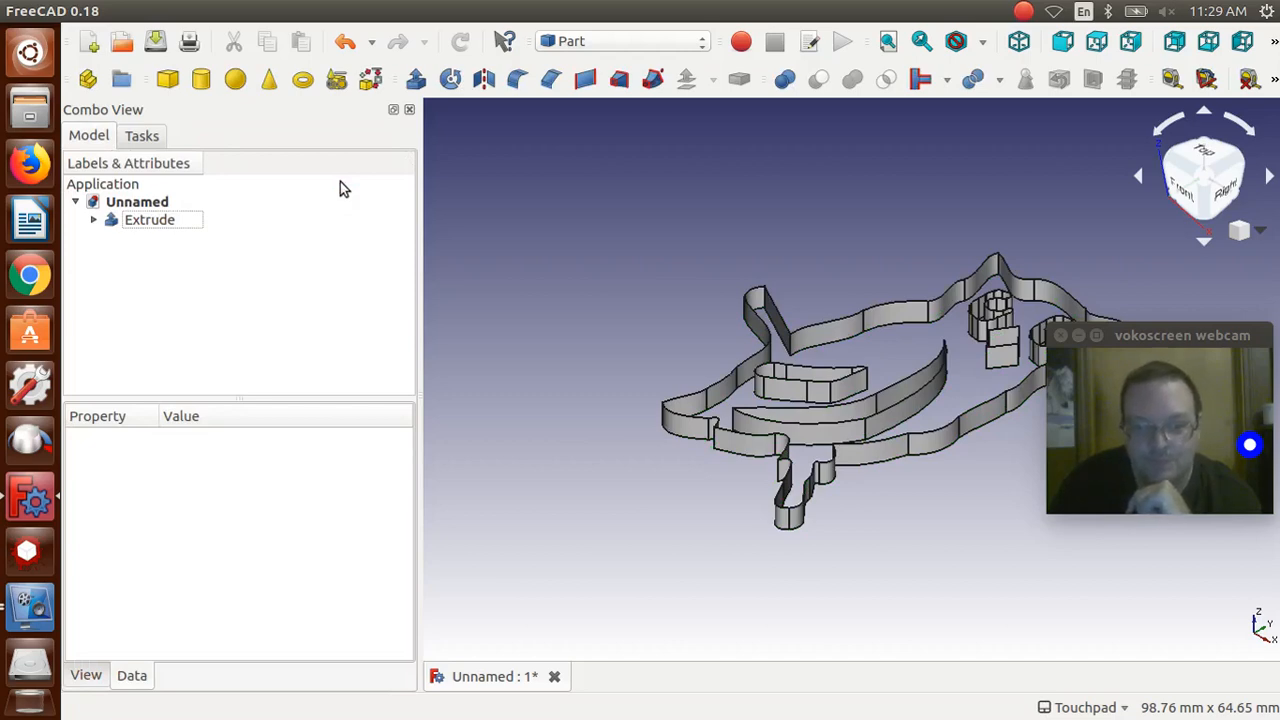
# Delete the compound's extrusion and the compound itself, keeping the individual owl paths
pyautogui.click(138, 222)
pyautogui.press('Delete')
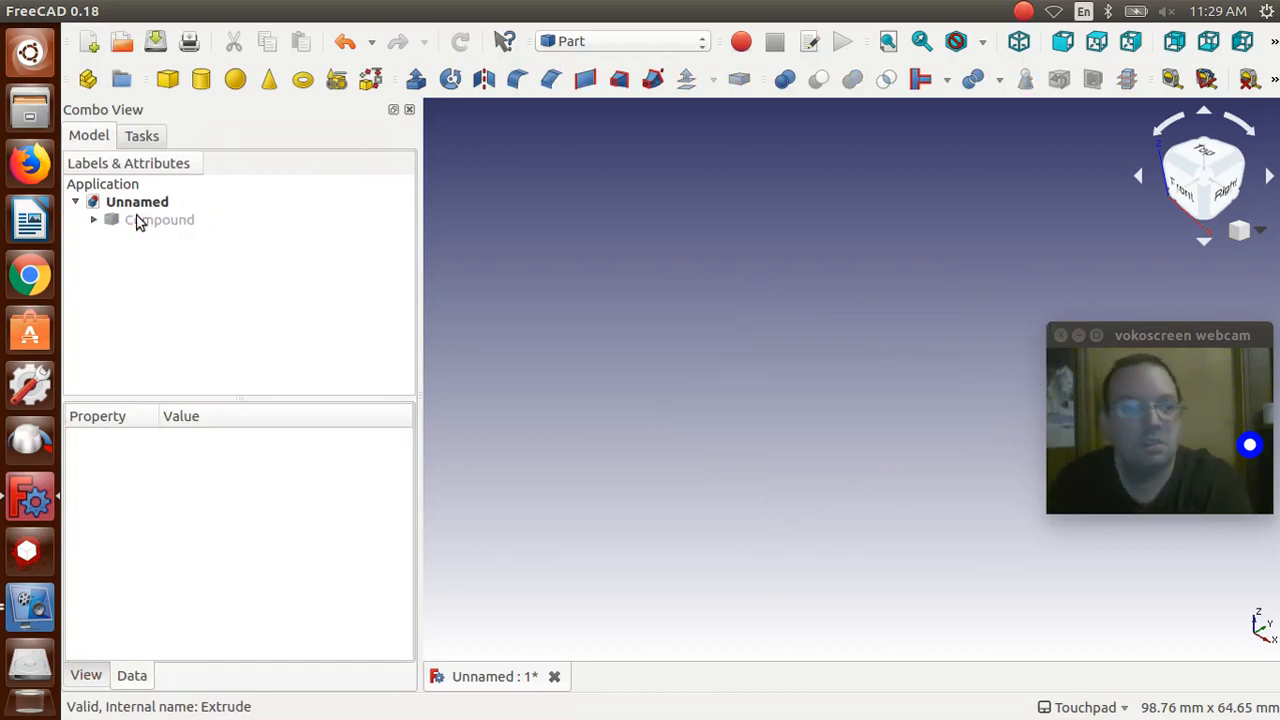
pyautogui.click(138, 222)
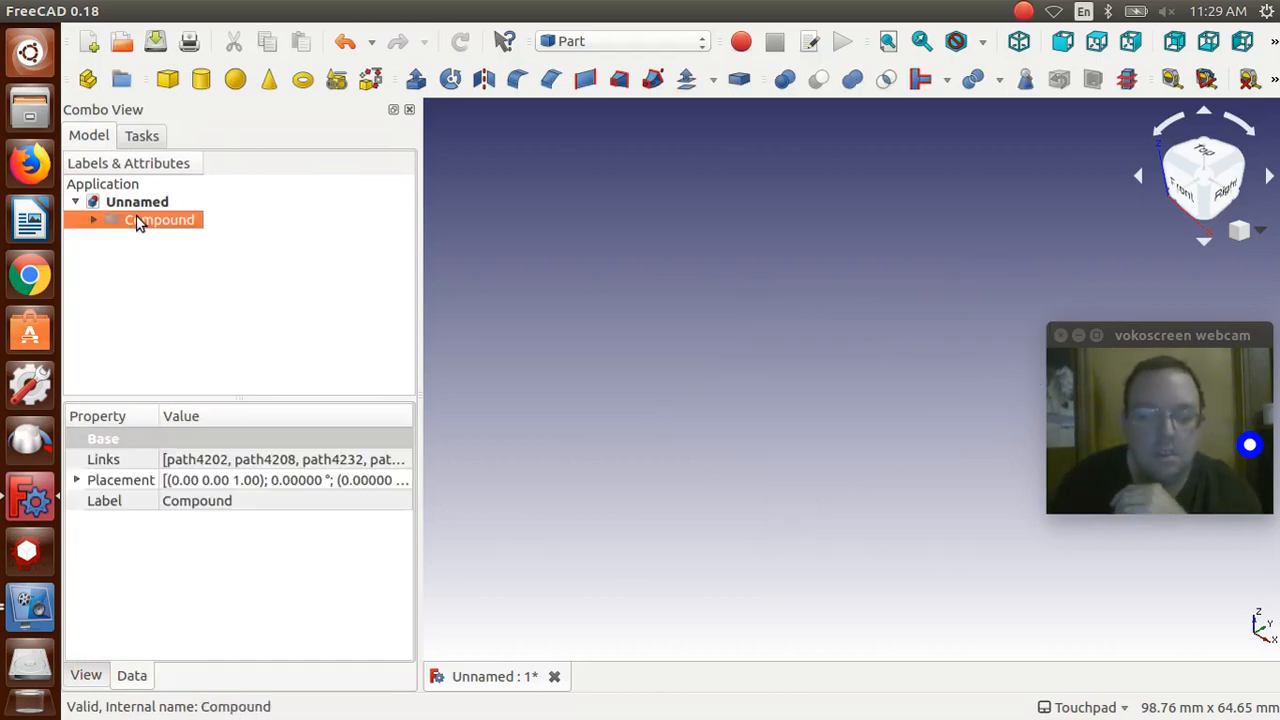
pyautogui.press('Delete')
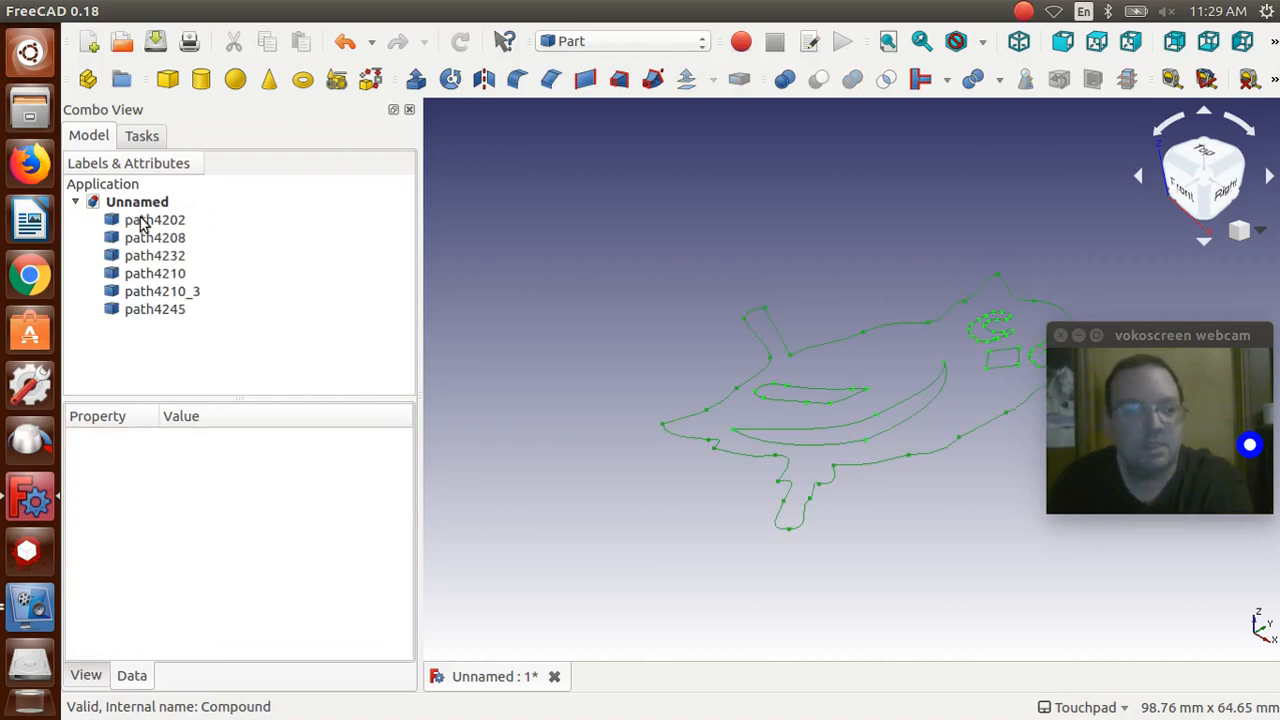
# Extrude the owl's outer body outline, path4202, 3 mm along its normal as a solid
pyautogui.click(162, 222)
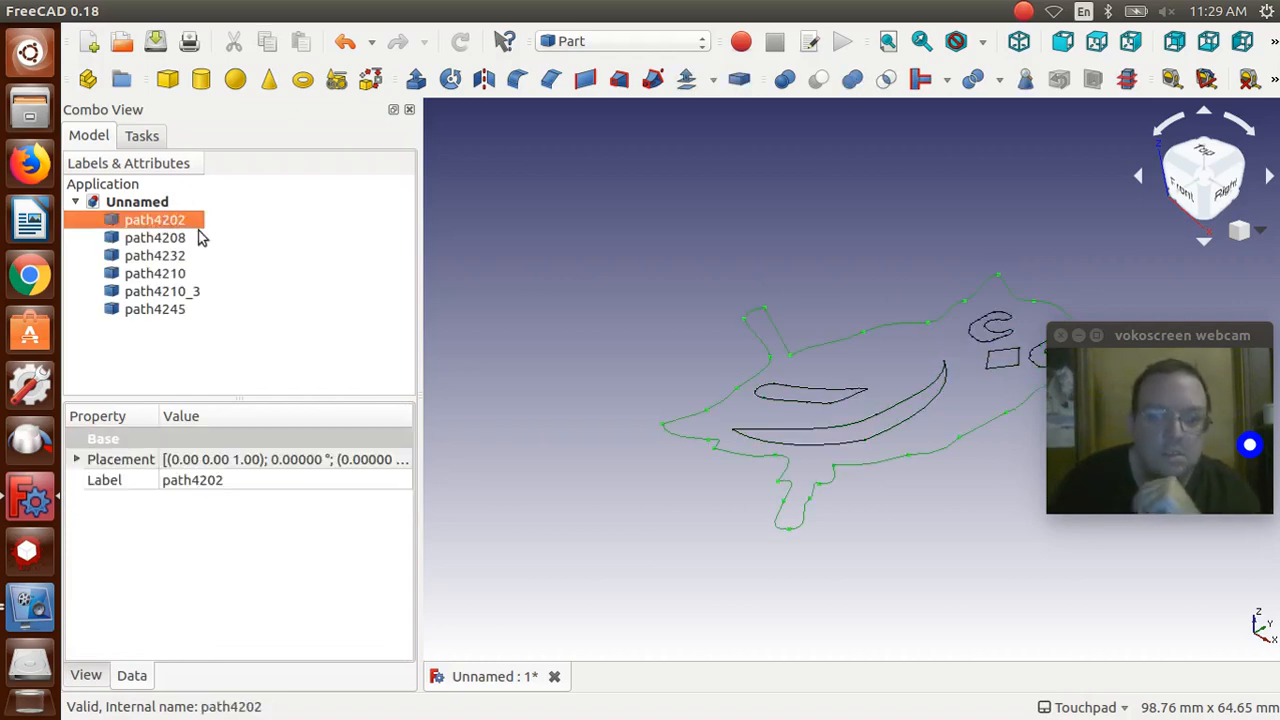
pyautogui.click(416, 79)
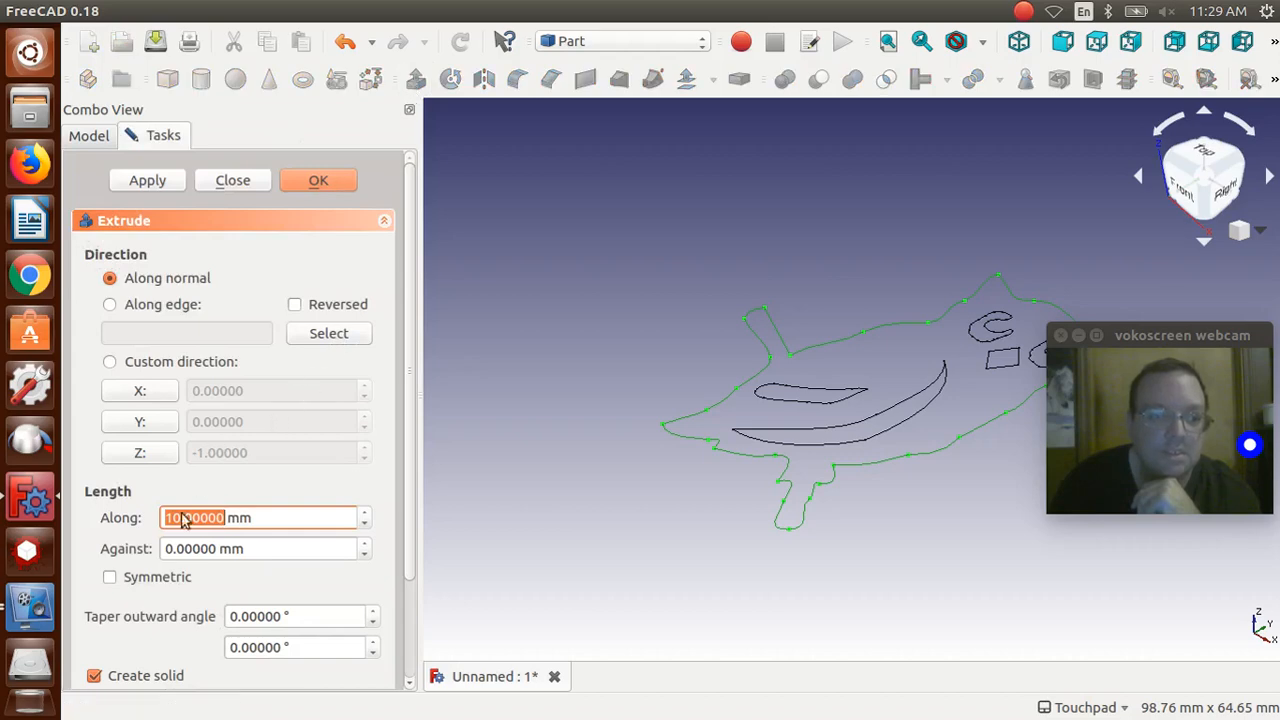
pyautogui.moveTo(291, 521); pyautogui.dragTo(140, 518)
pyautogui.write('3')
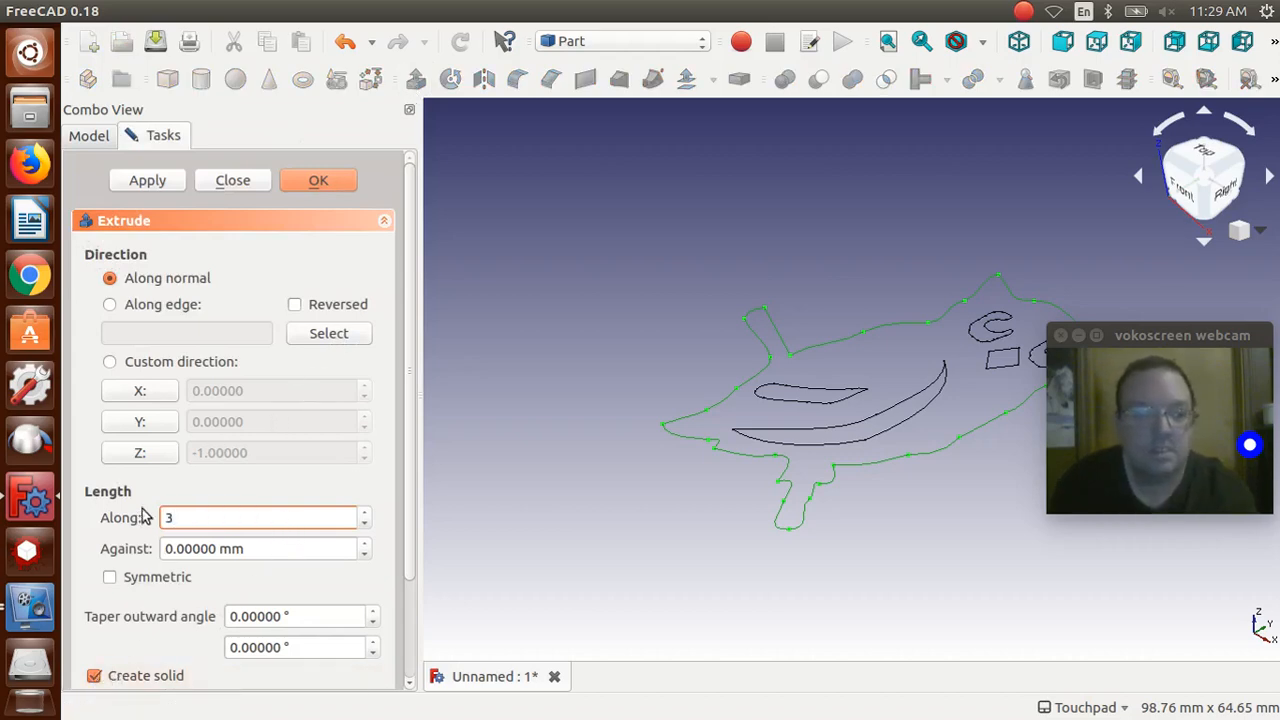
pyautogui.click(309, 186)
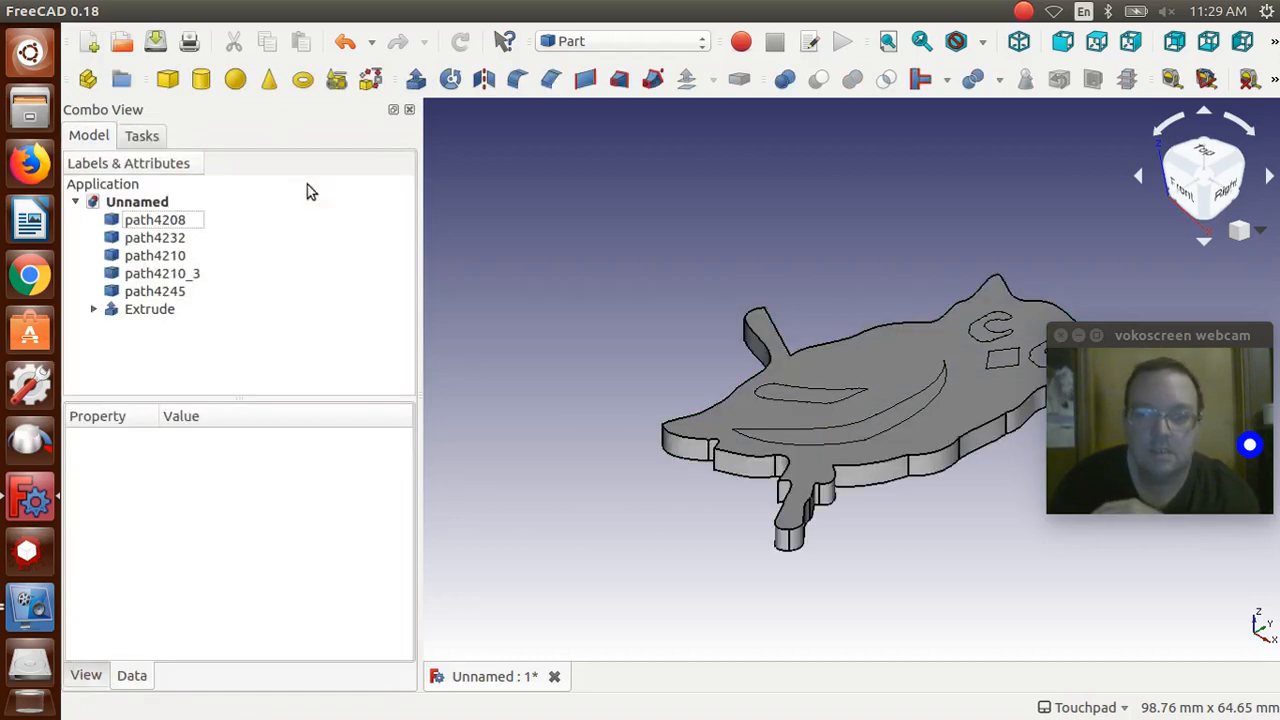
# Try extruding the beak outline, path4208, 3 mm along its normal
pyautogui.click(186, 225)
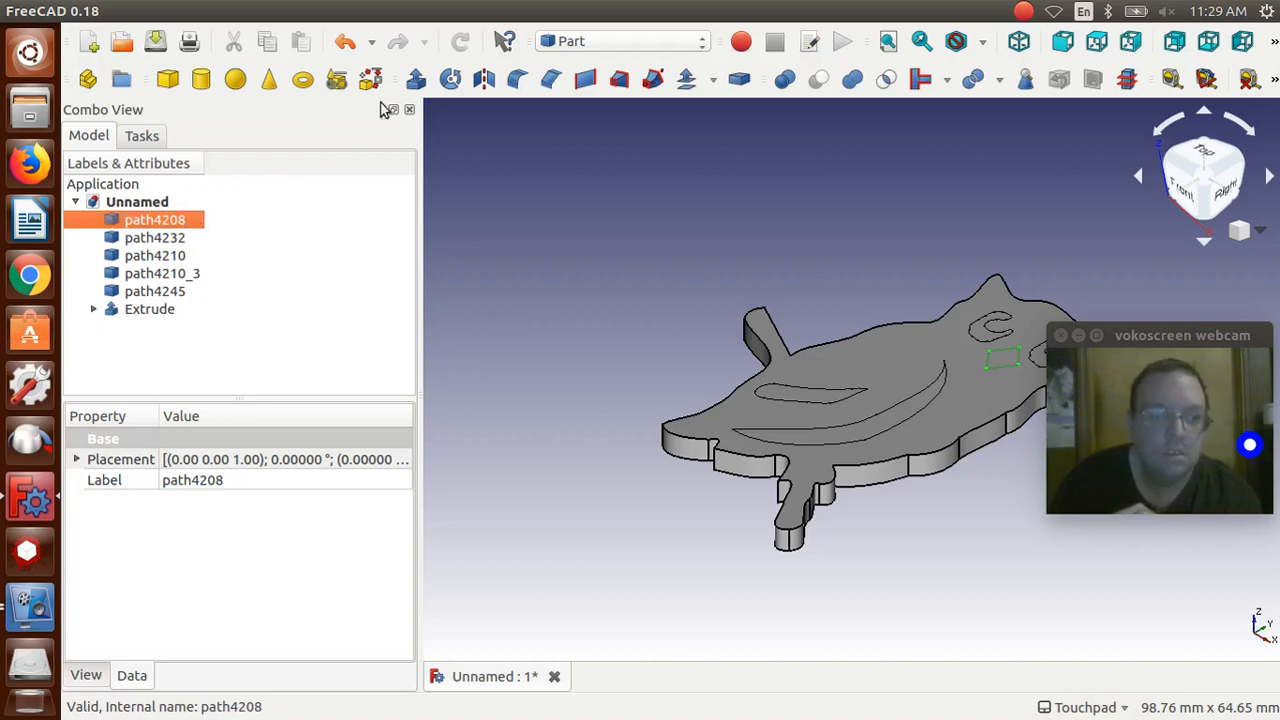
pyautogui.click(416, 79)
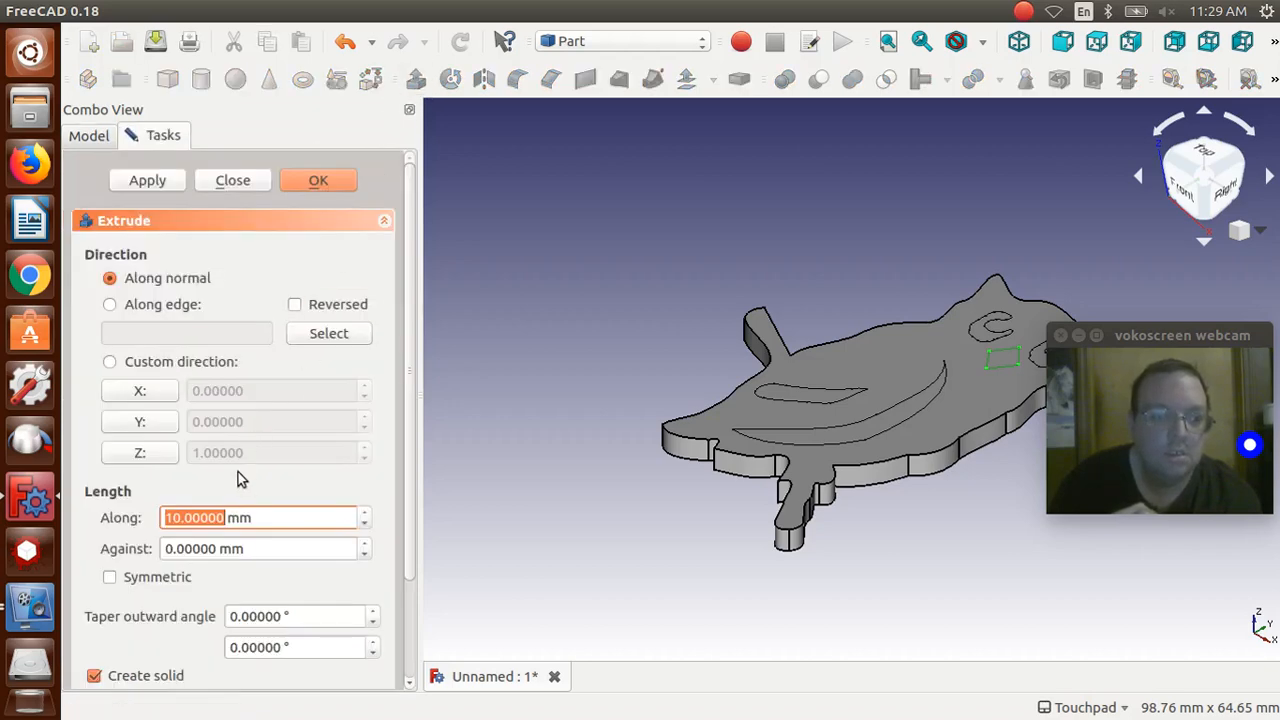
pyautogui.moveTo(268, 520); pyautogui.dragTo(108, 518)
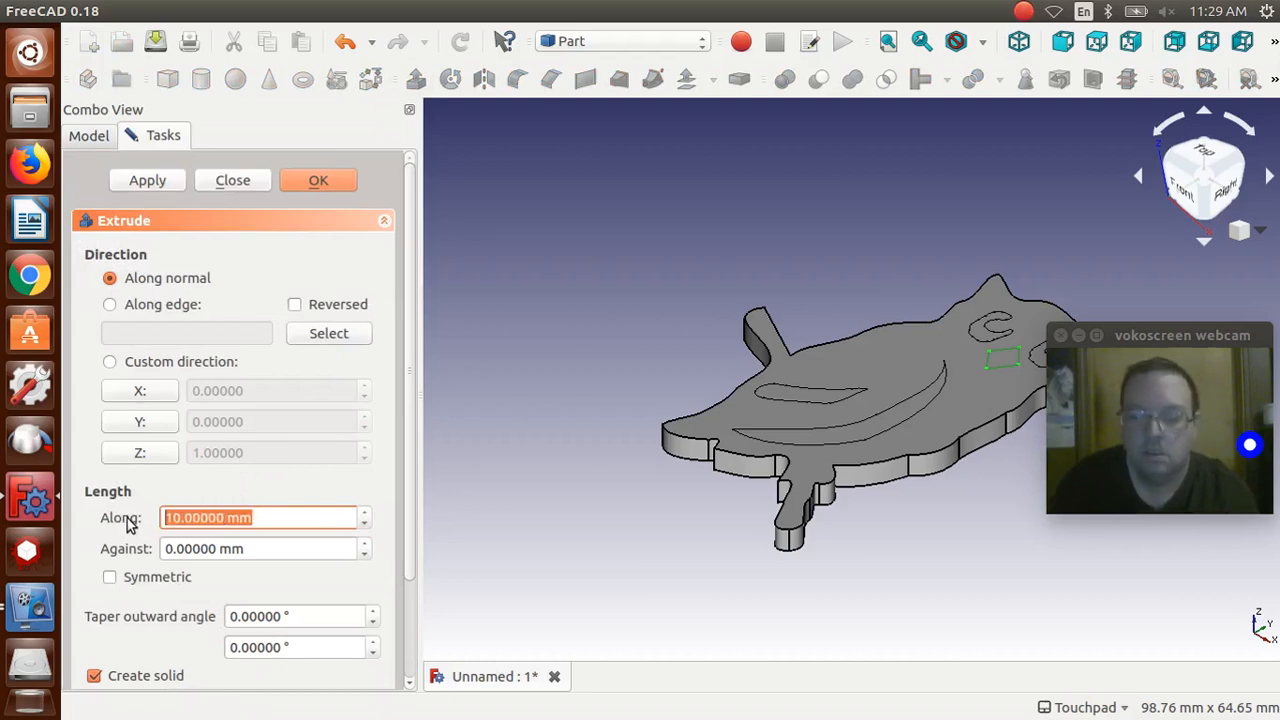
pyautogui.write('3')
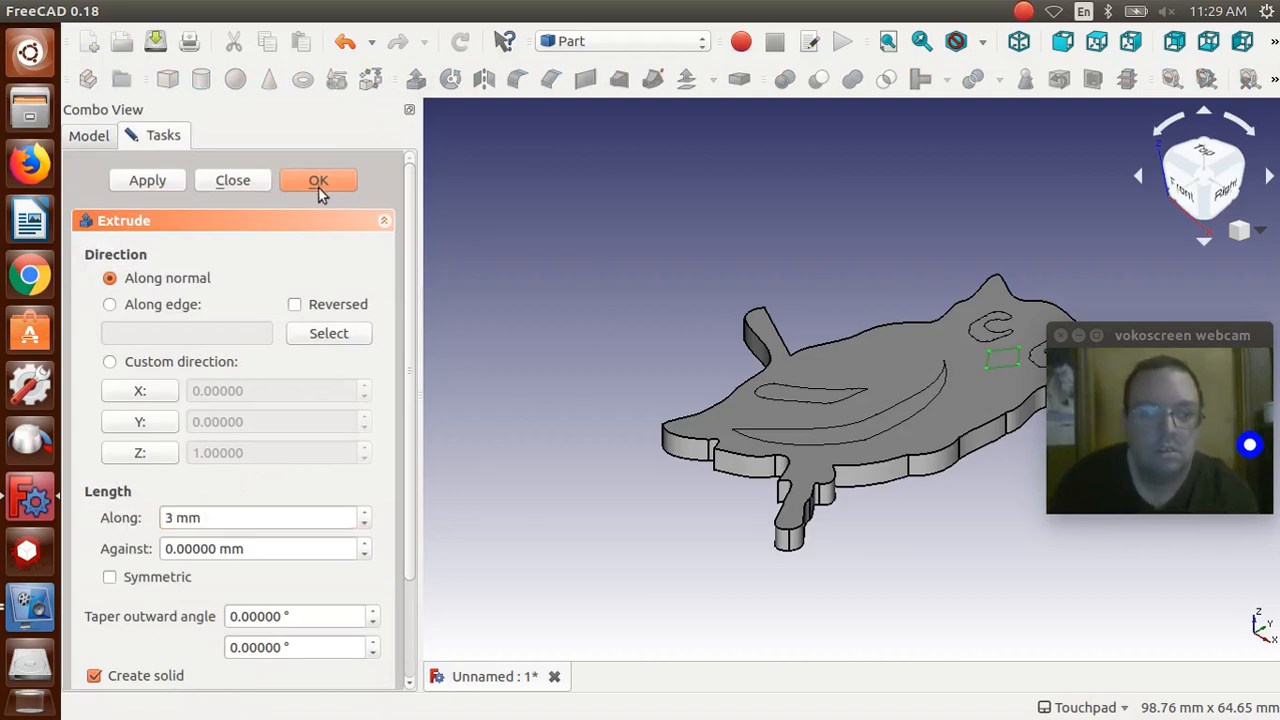
pyautogui.click(319, 184)
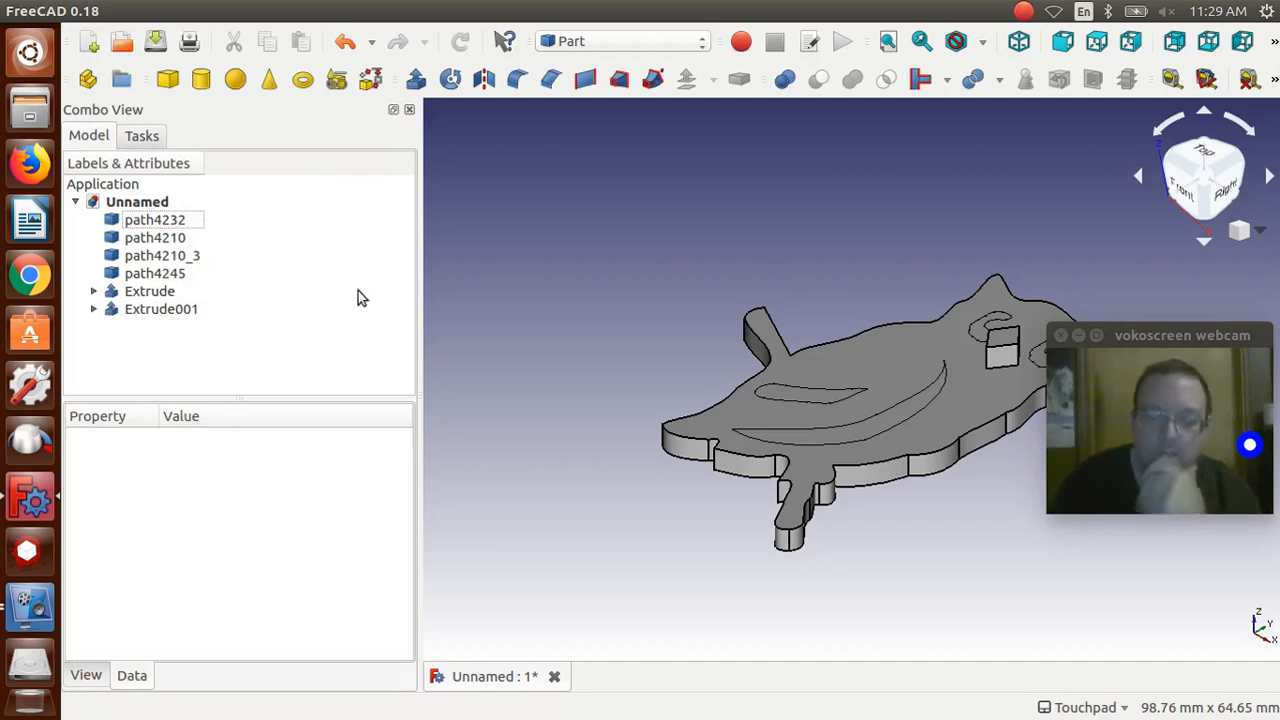
# Delete the extrusion of the beak, keeping its outline path4208
pyautogui.keyDown('alt'); pyautogui.moveTo(714, 291); pyautogui.dragTo(696, 321); pyautogui.keyUp('alt')
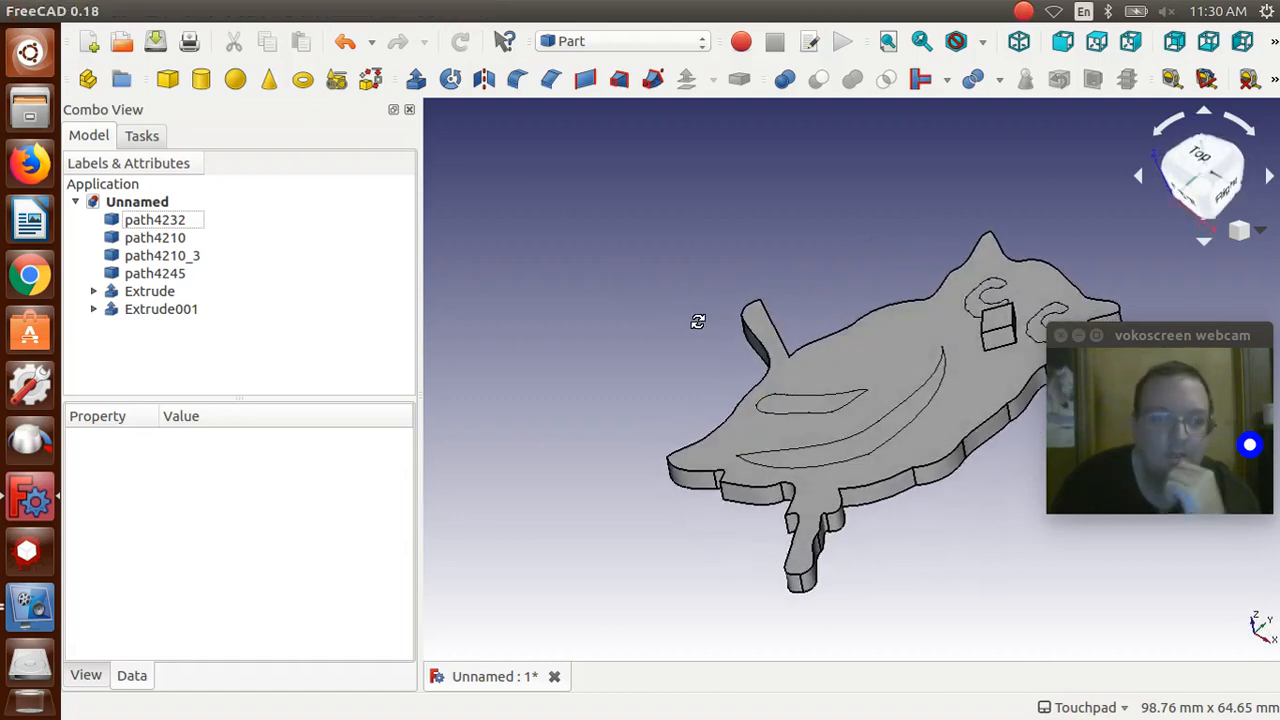
pyautogui.click(141, 314)
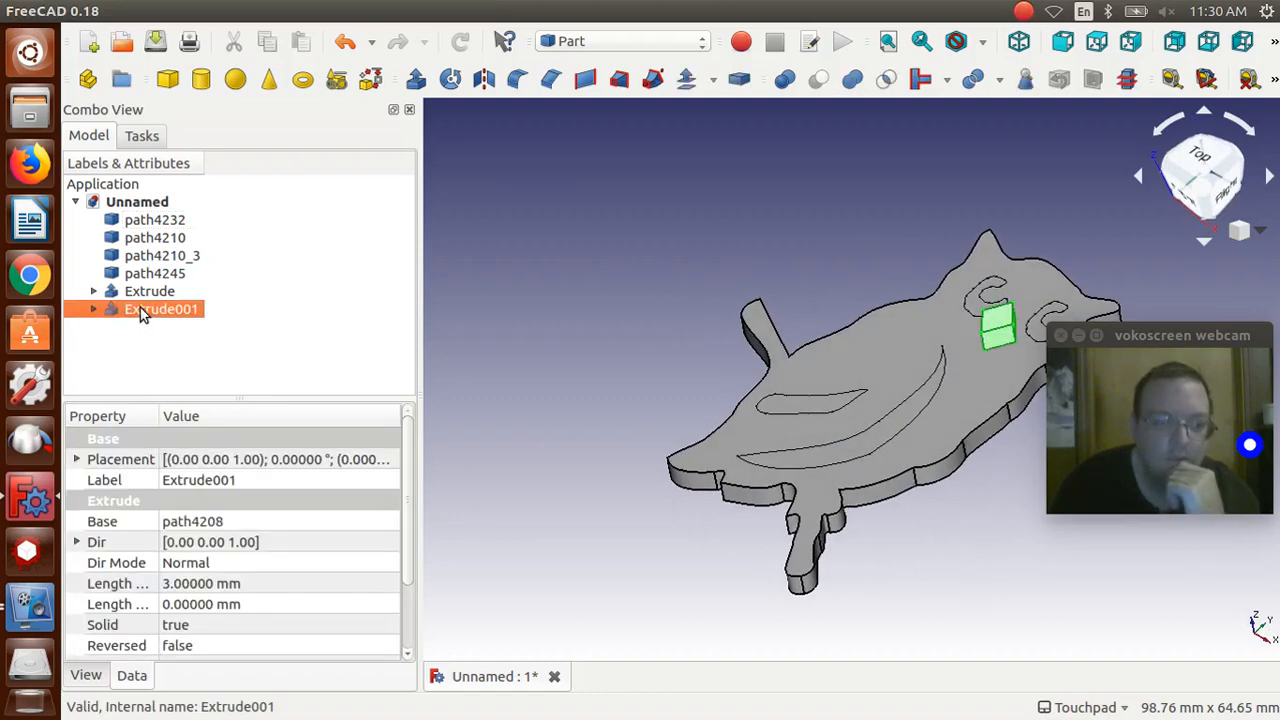
pyautogui.press('Delete')
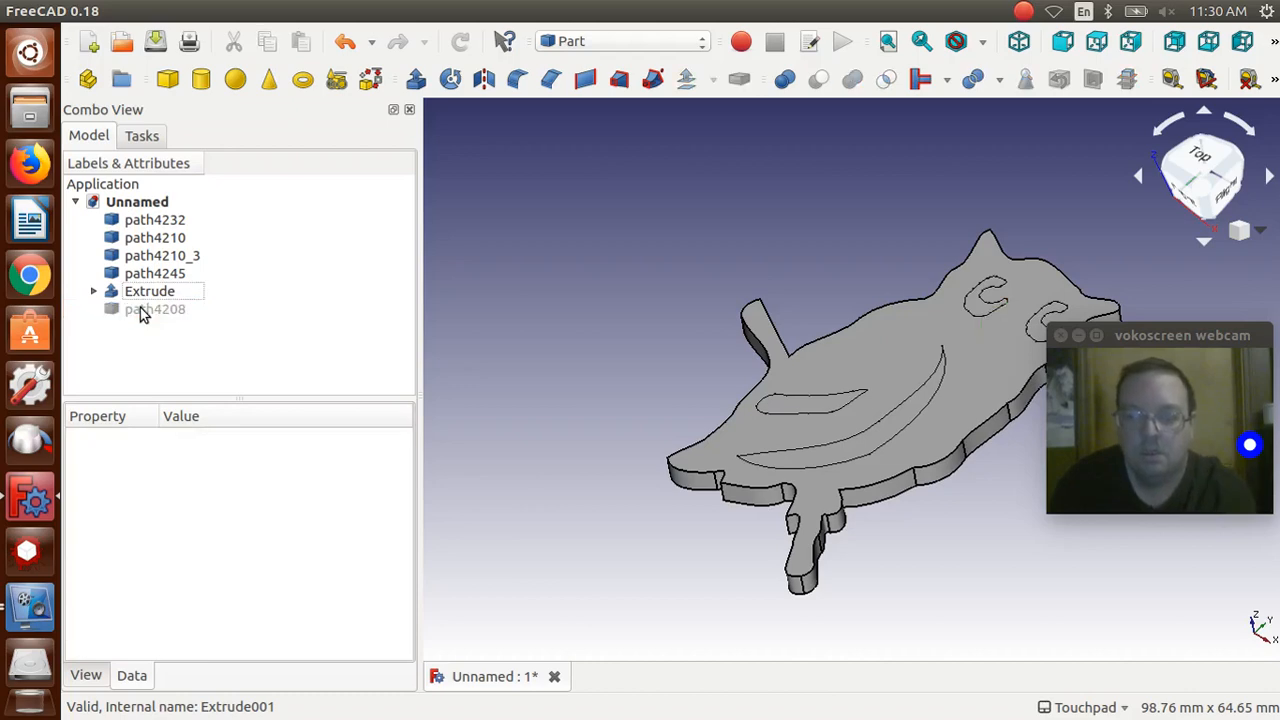
# Extrude the beak outline, path4208, 3 mm along its normal with the direction reversed so it cuts into the body
pyautogui.click(140, 307)
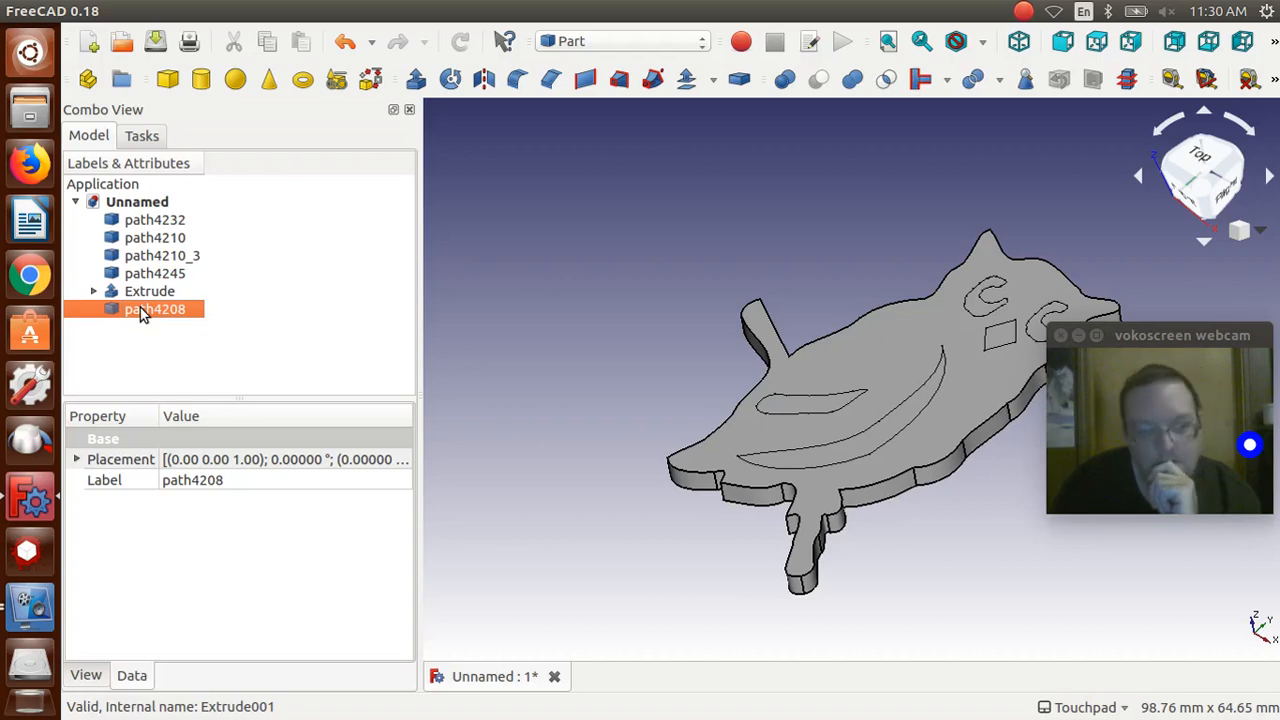
pyautogui.click(416, 80)
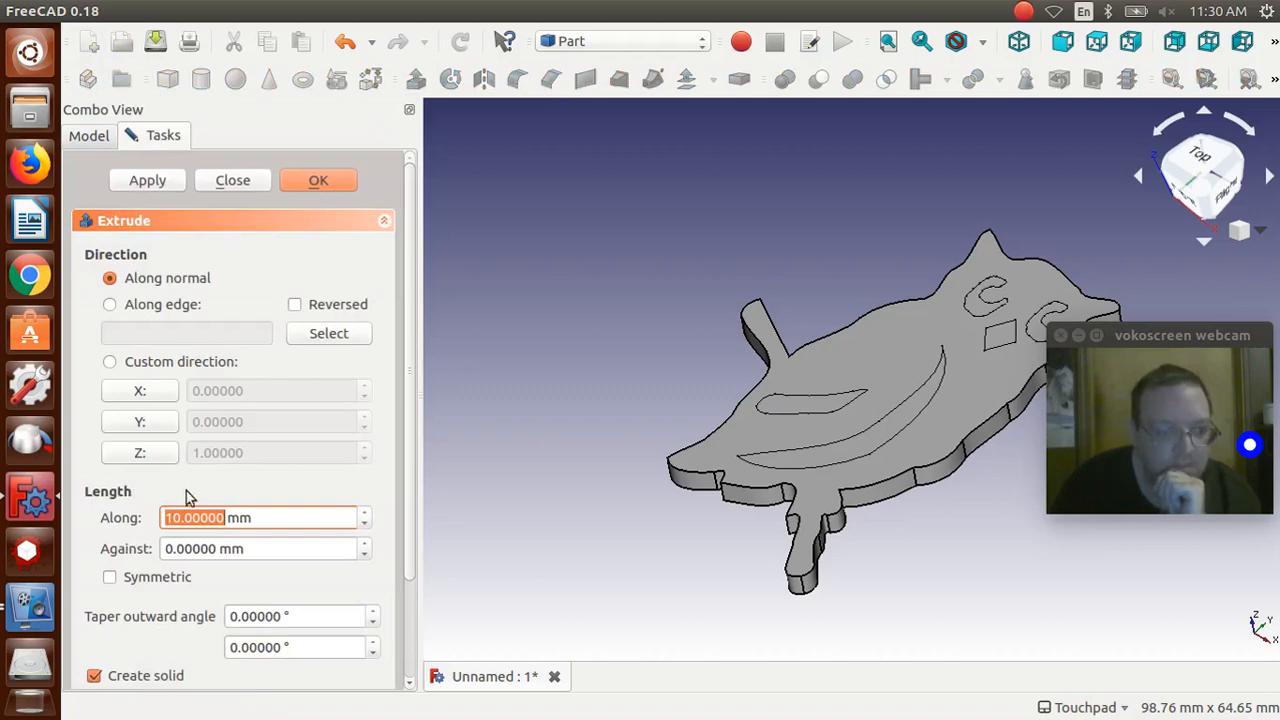
pyautogui.click(295, 305)
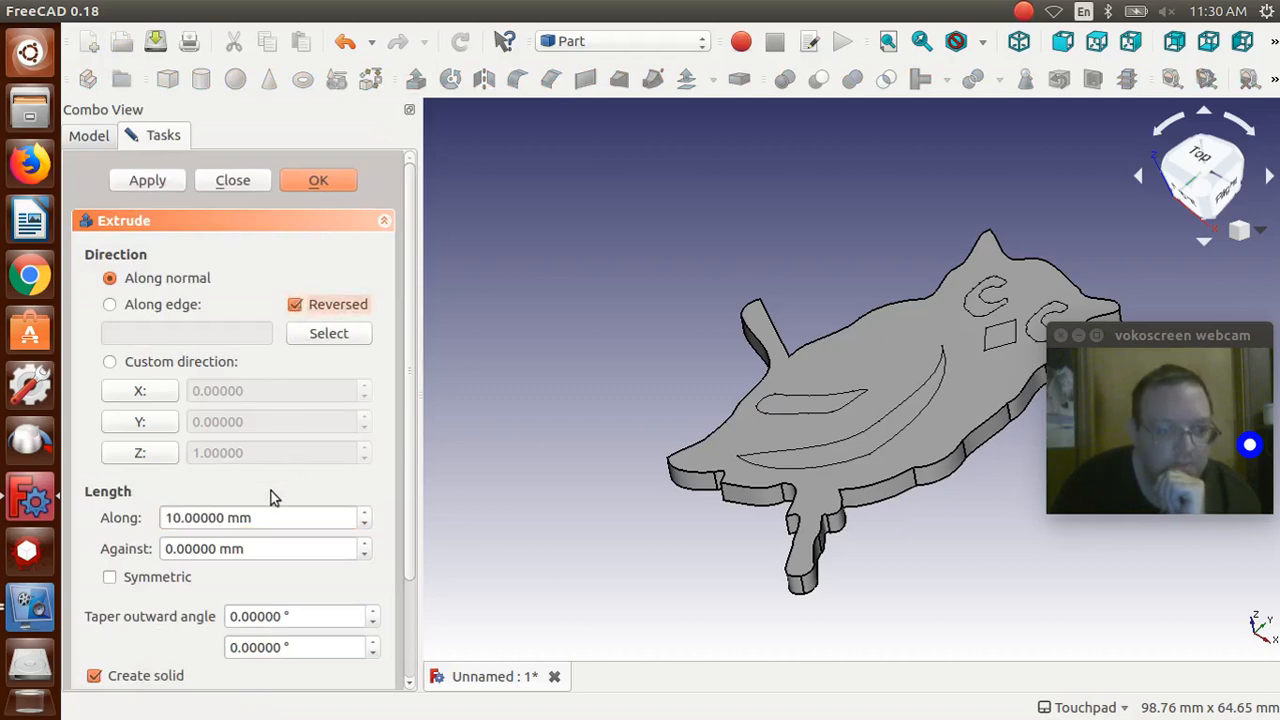
pyautogui.moveTo(257, 514); pyautogui.dragTo(106, 520)
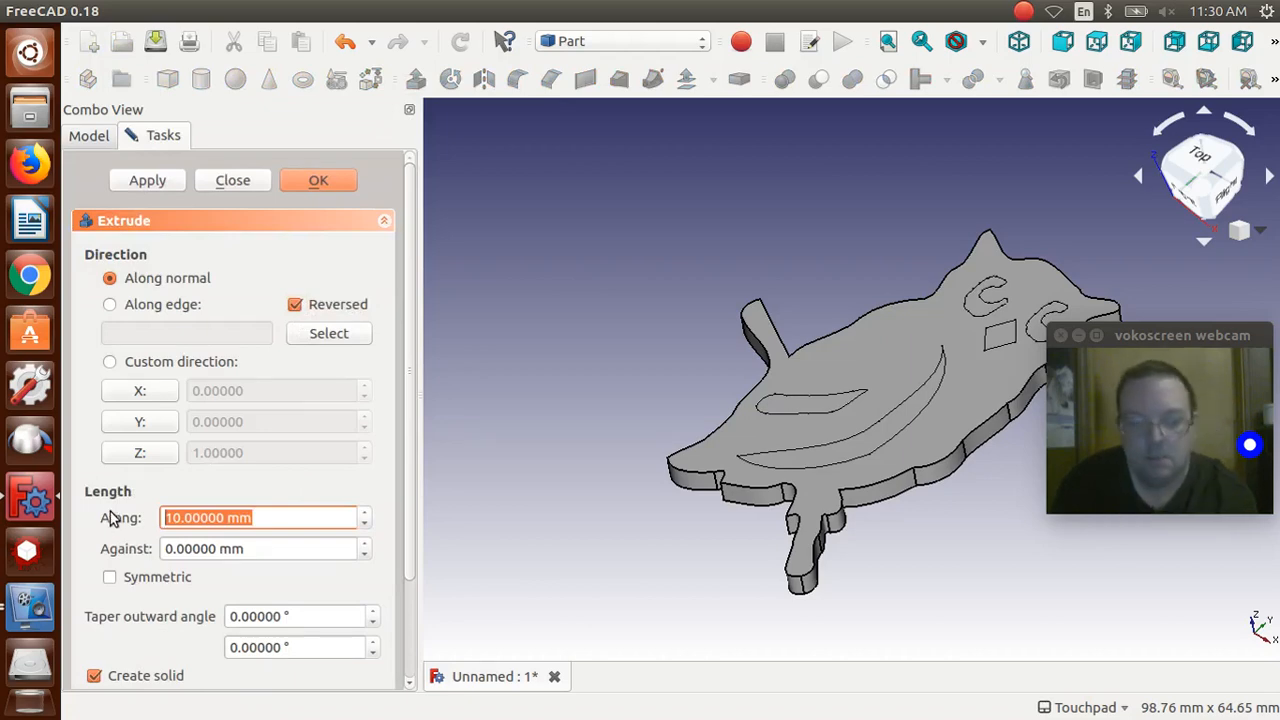
pyautogui.write('3')
pyautogui.click(320, 181)
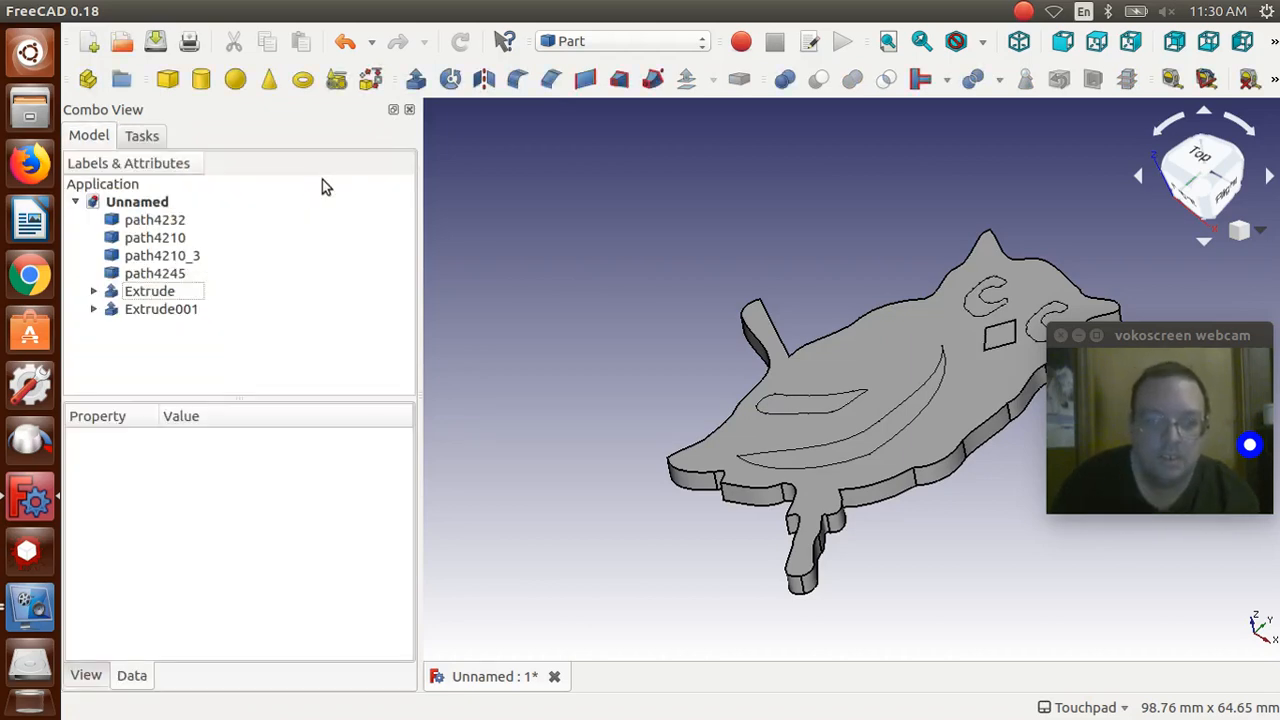
# Try extruding the long crescent on the owl's body, path4232, 3 mm along its normal with the direction reversed
pyautogui.click(166, 222)
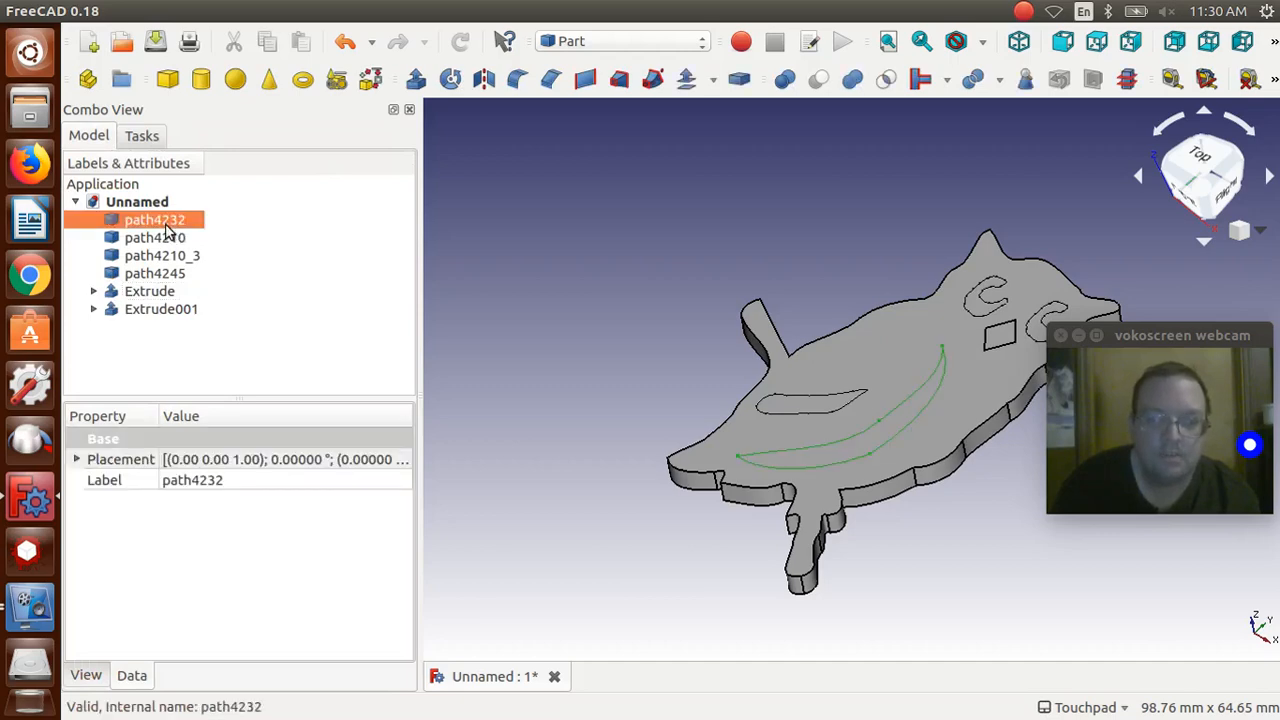
pyautogui.click(416, 79)
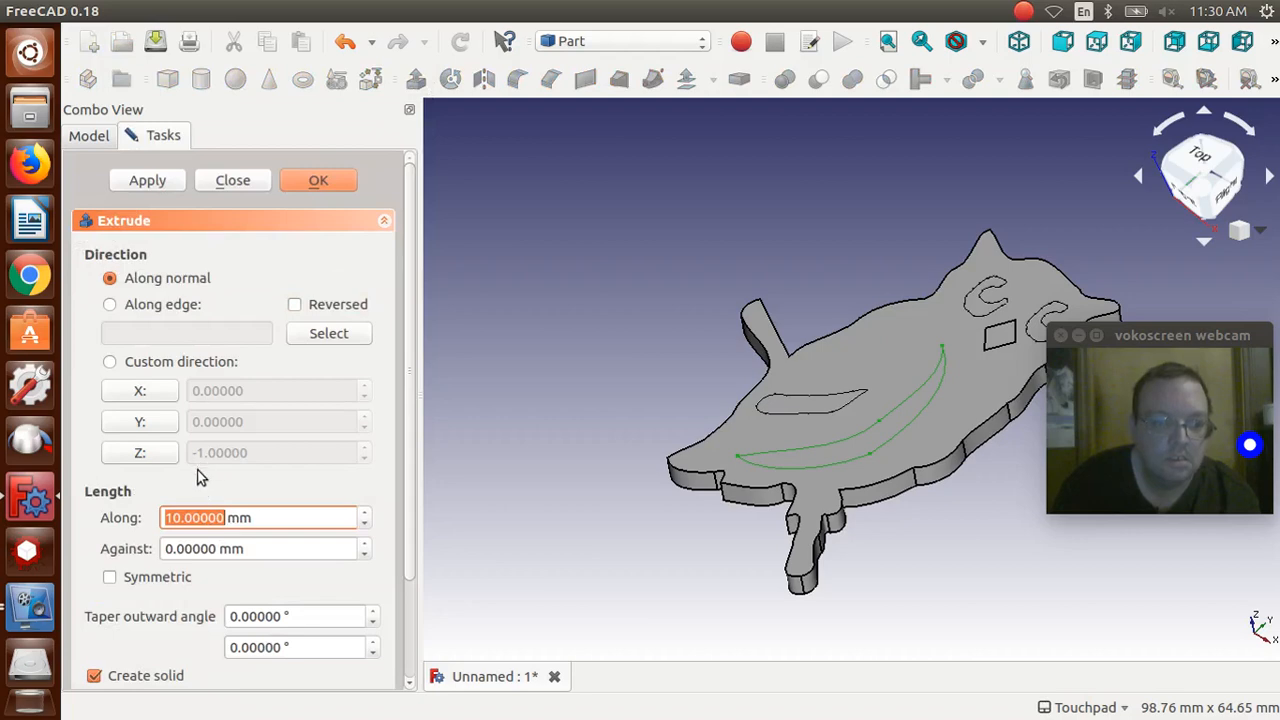
pyautogui.click(299, 308)
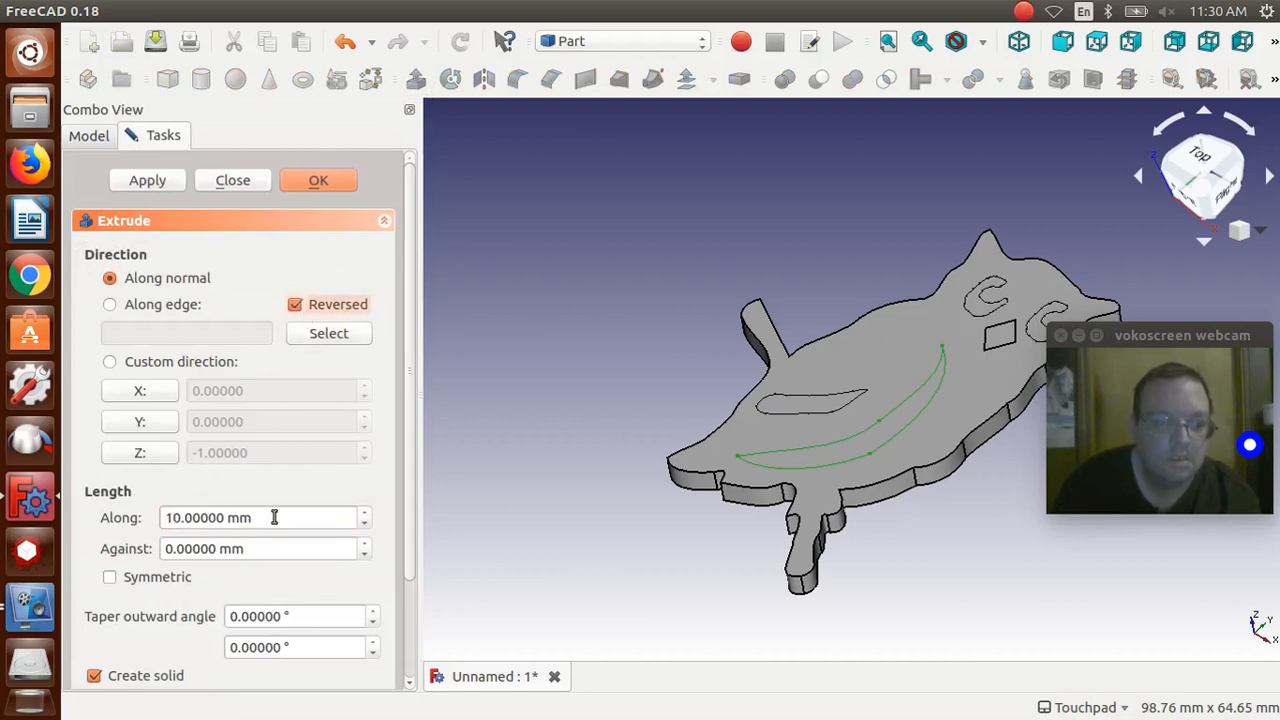
pyautogui.moveTo(274, 517); pyautogui.dragTo(155, 514)
pyautogui.write('3')
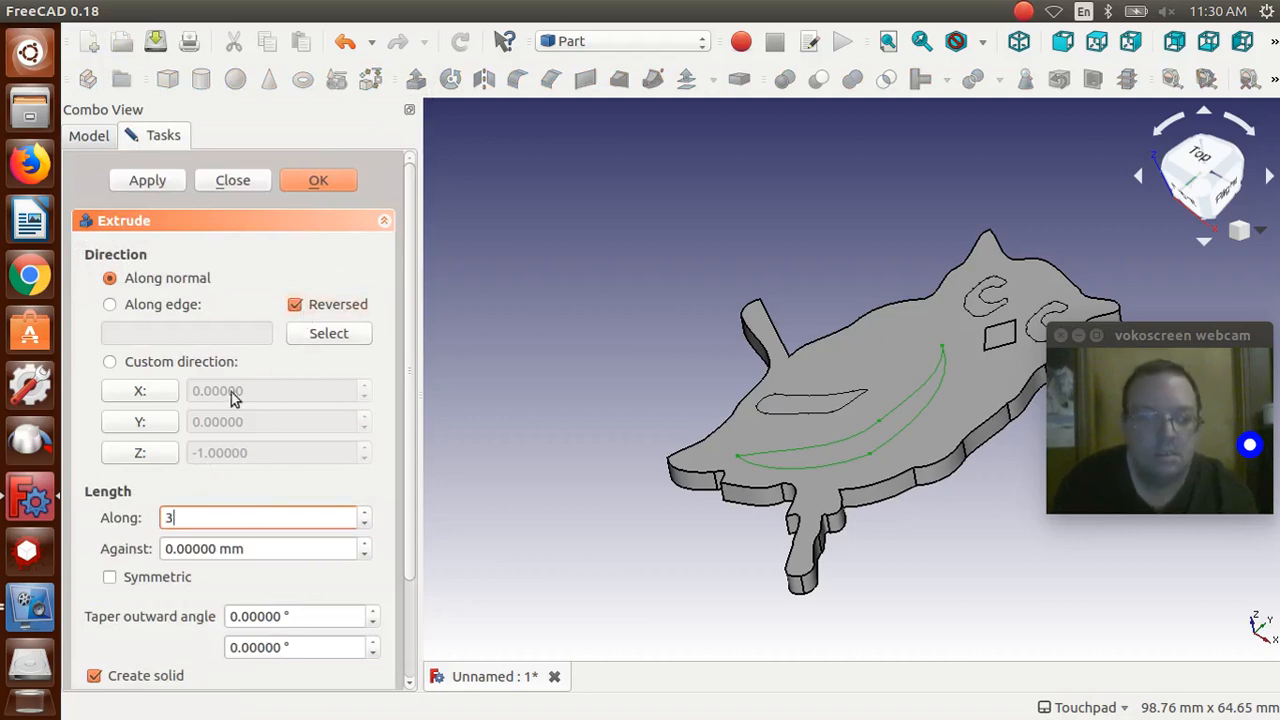
pyautogui.click(318, 192)
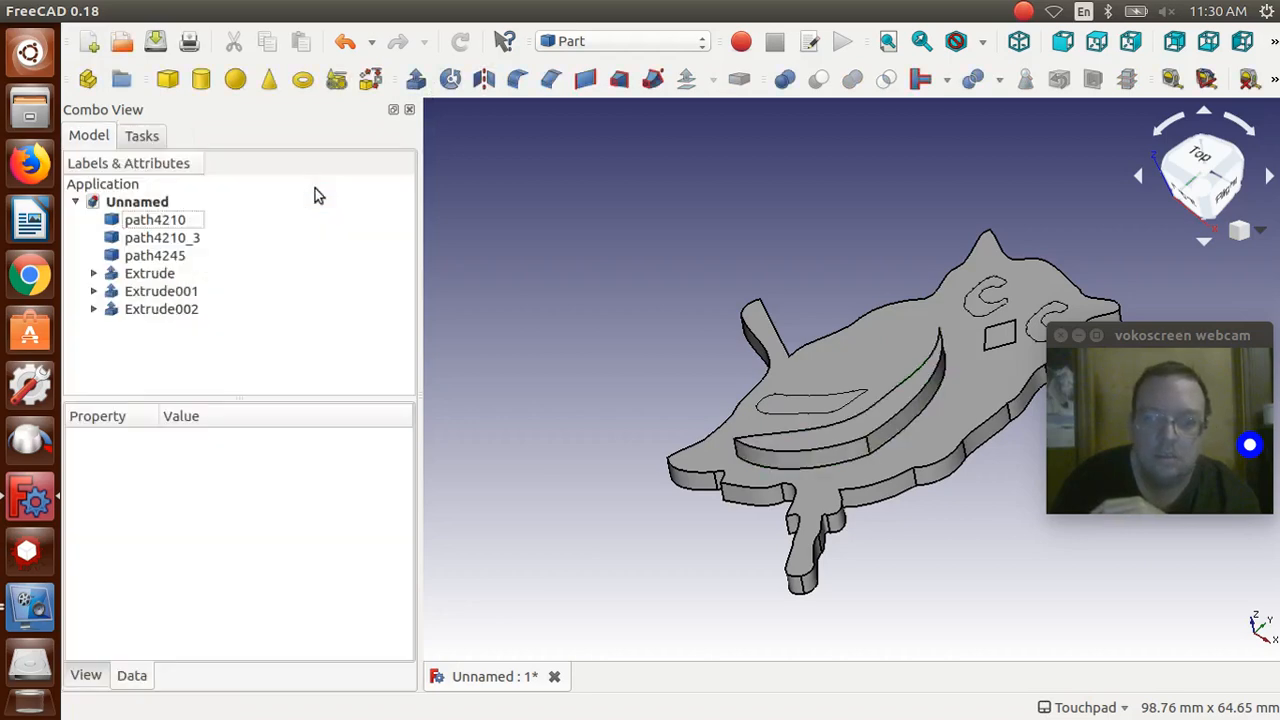
# Delete the reversed extrusion of the crescent and select its outline, path4232
pyautogui.click(155, 309)
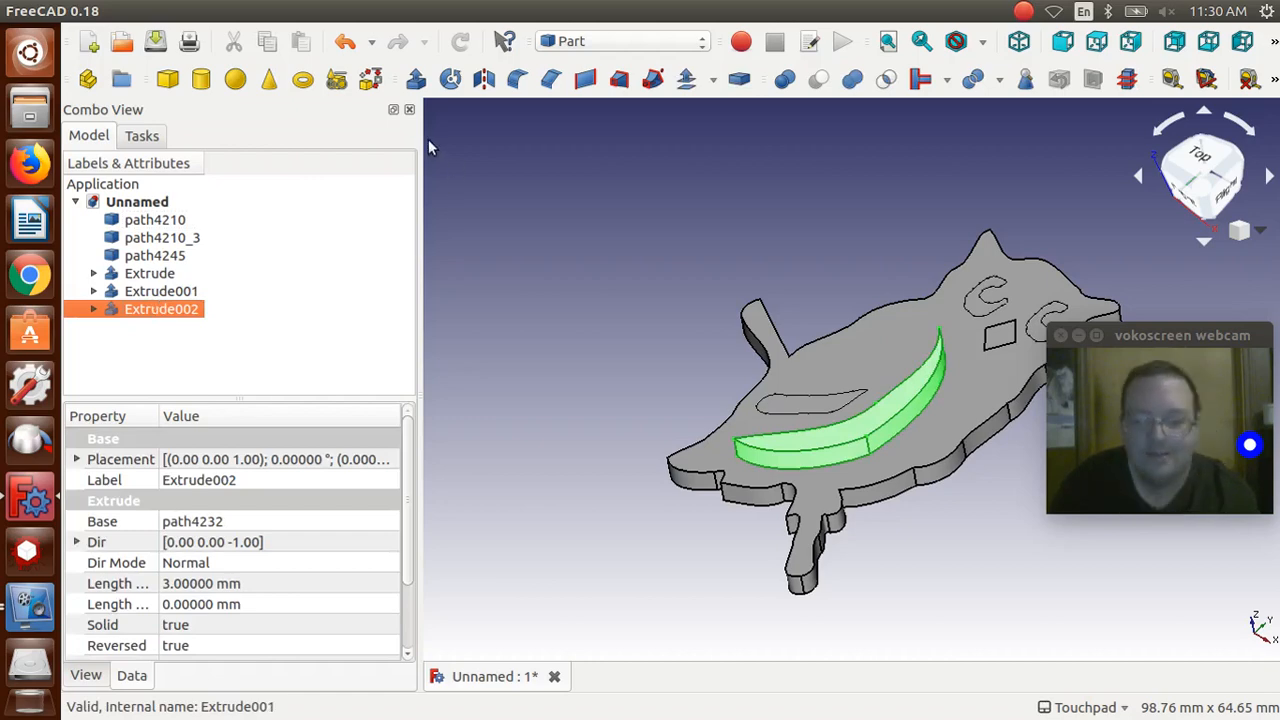
pyautogui.press('Delete')
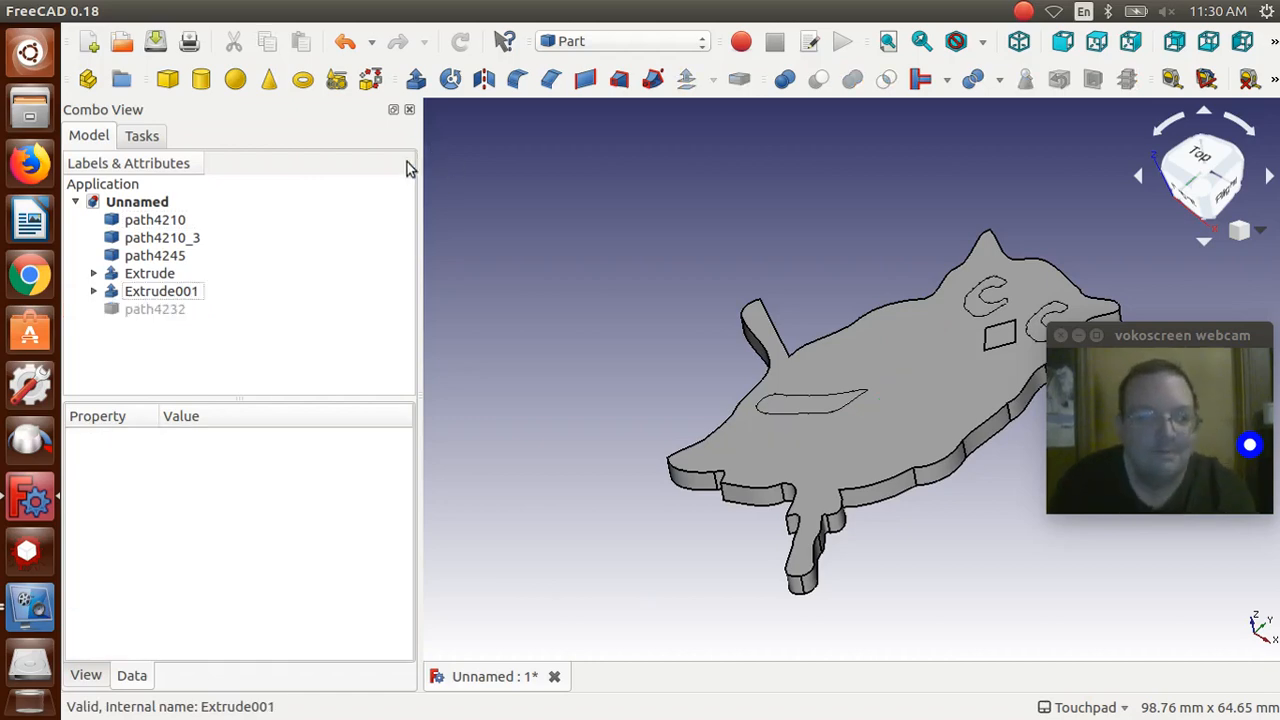
pyautogui.click(170, 311)
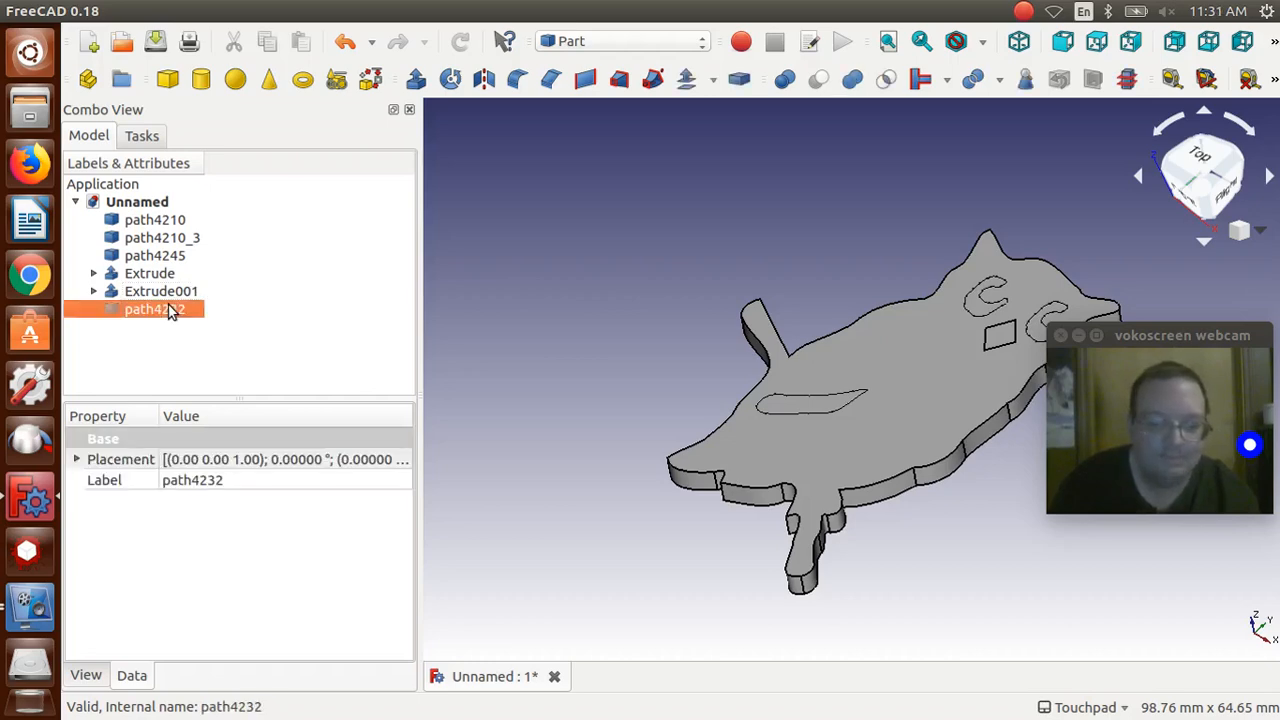
# Show the long crescent outline, path4232, and extrude it 3 mm along its normal without reversing the direction
pyautogui.press('space')
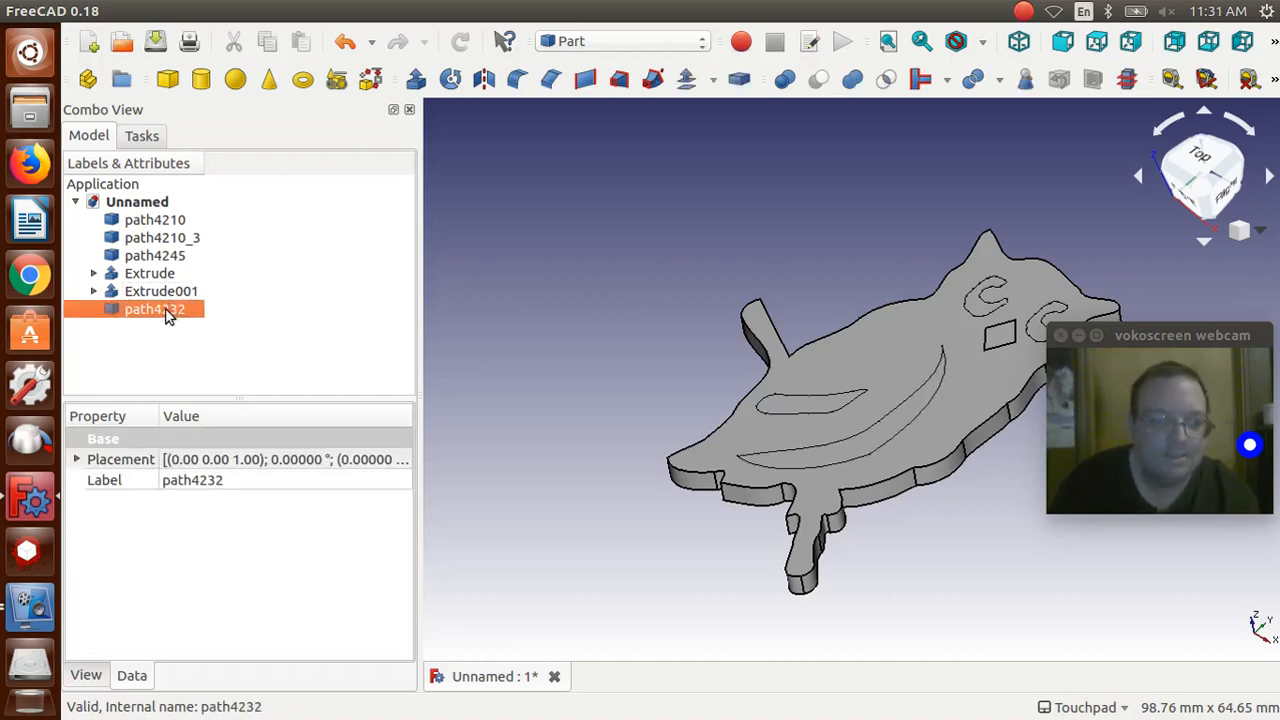
pyautogui.click(416, 80)
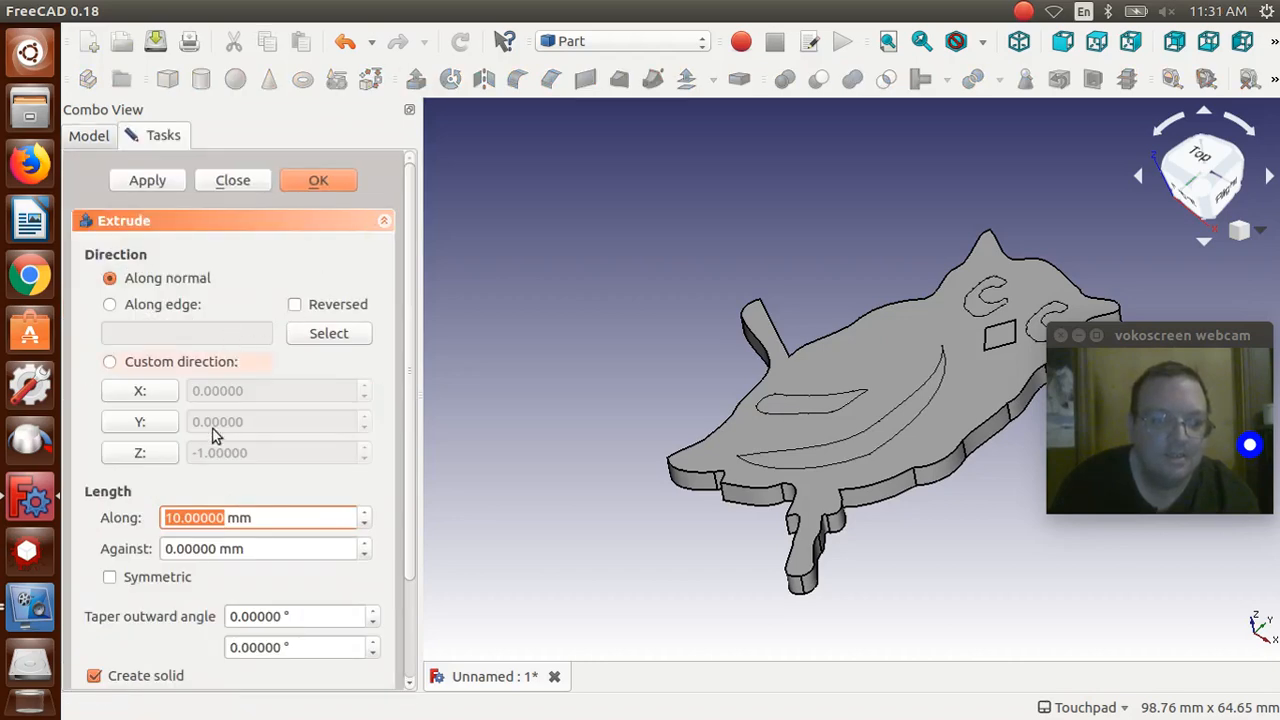
pyautogui.doubleClick(286, 517)
pyautogui.tripleClick(152, 514)
pyautogui.press('BackSpace')
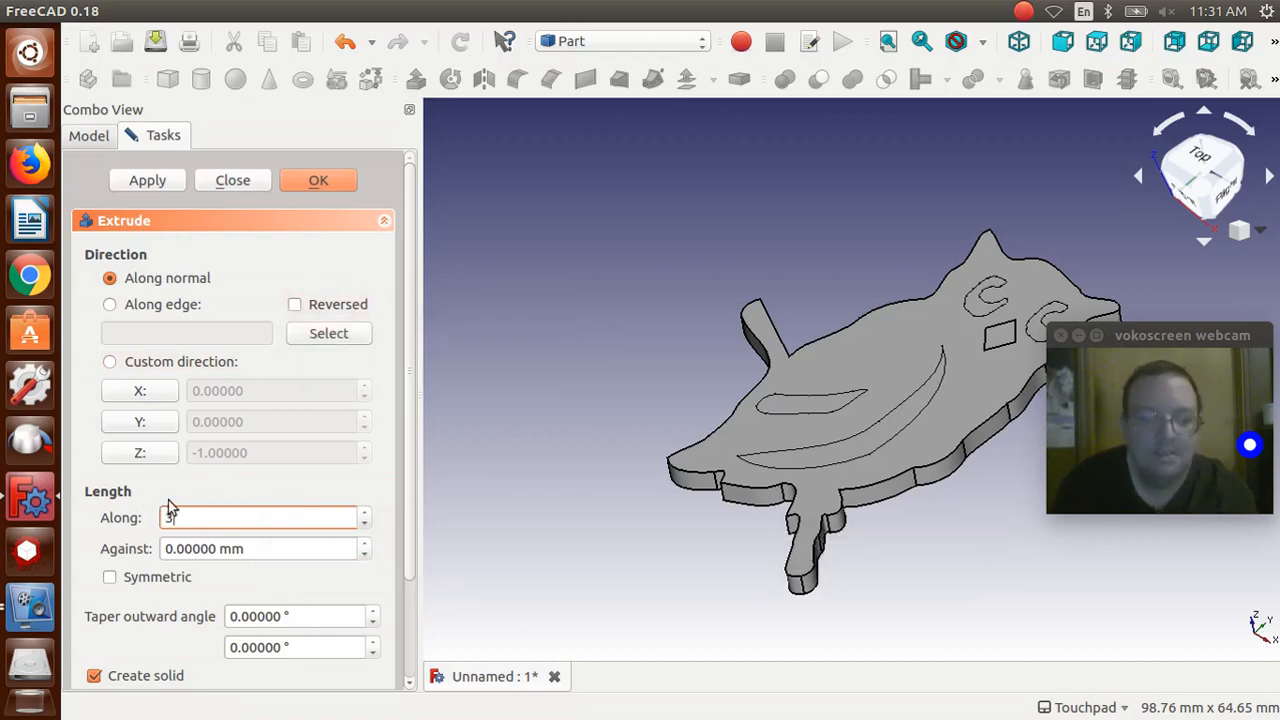
pyautogui.write('3')
pyautogui.click(289, 186)
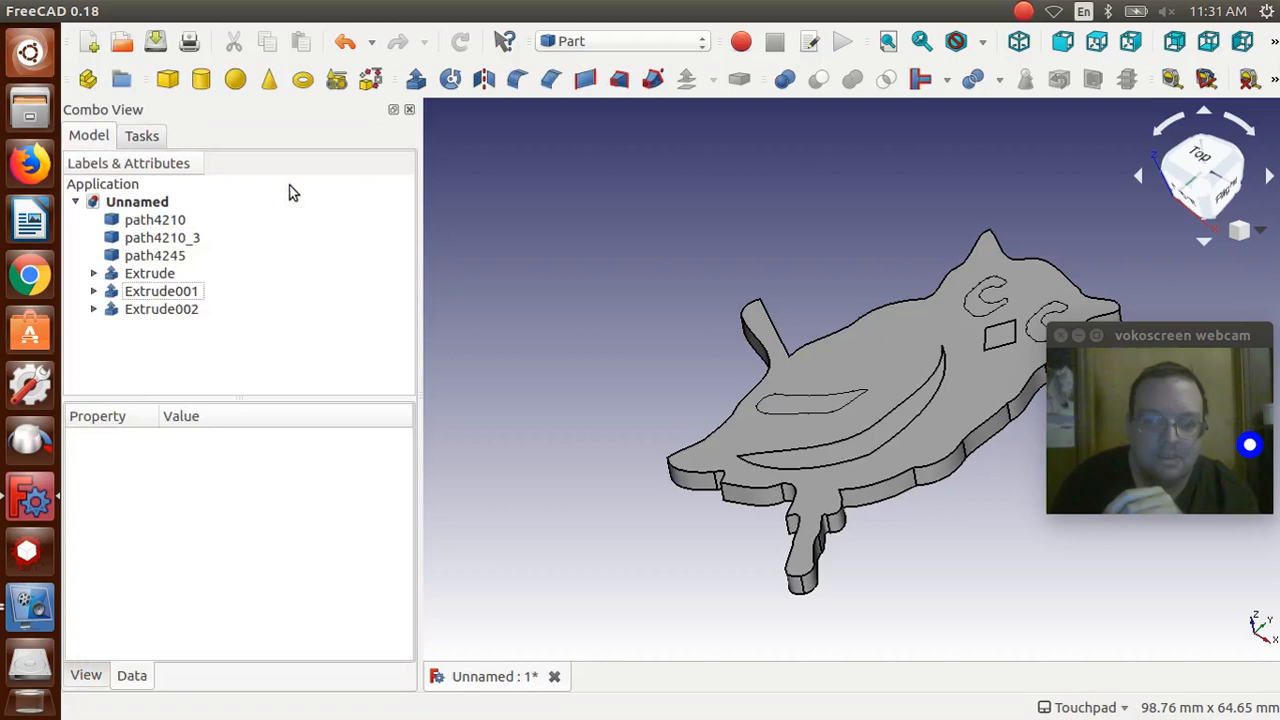
# Extrude the short crescent outline on the owl's body, path4245, 3 mm along its normal
pyautogui.click(145, 258)
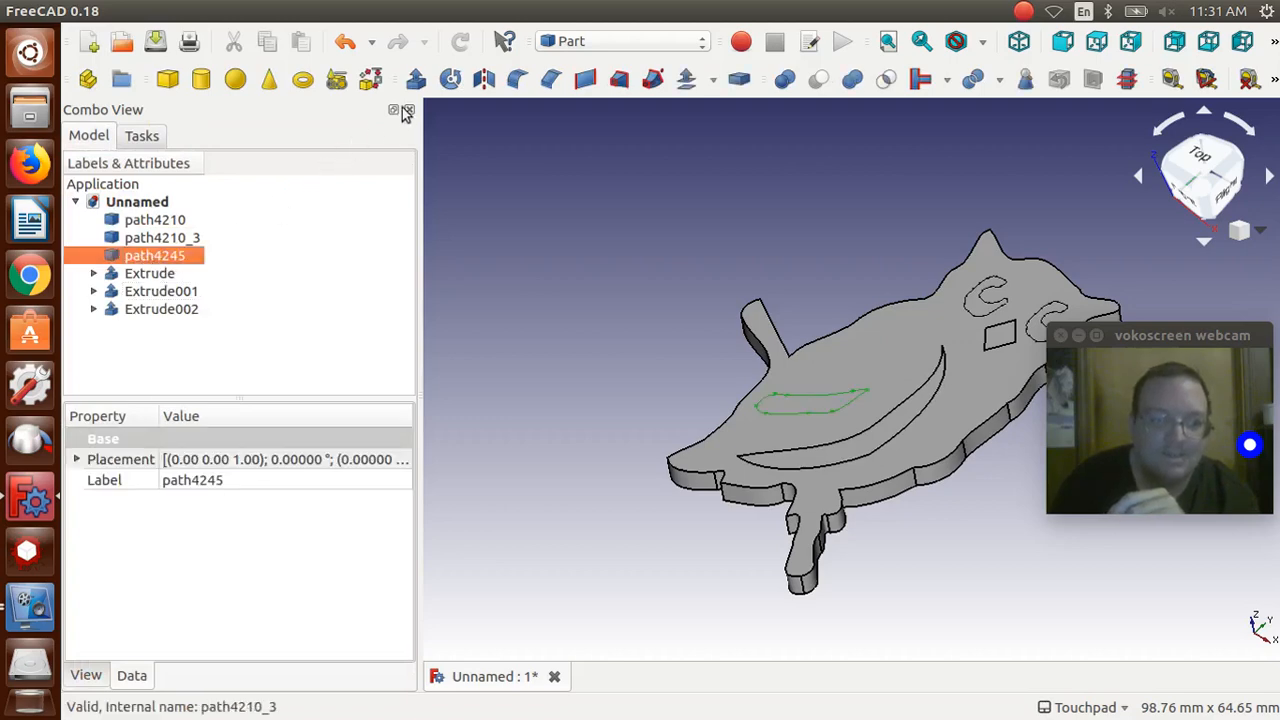
pyautogui.click(416, 79)
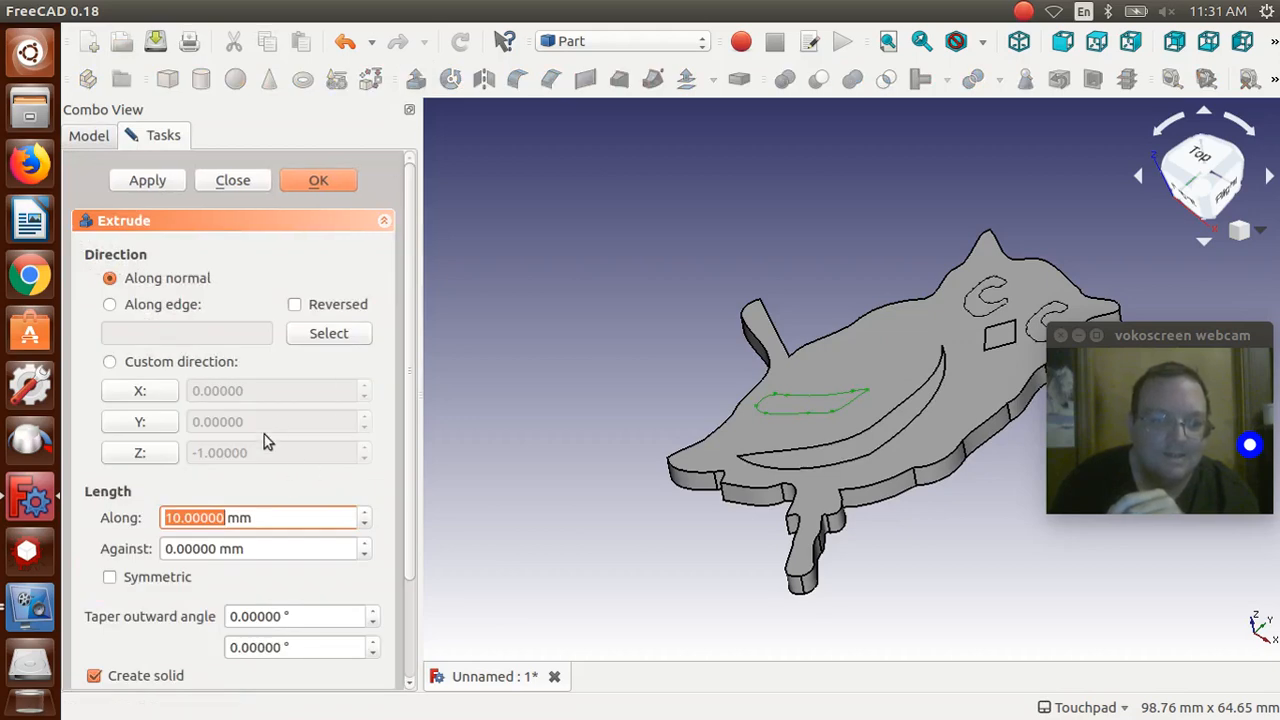
pyautogui.hotkey('ctrl', 'a')
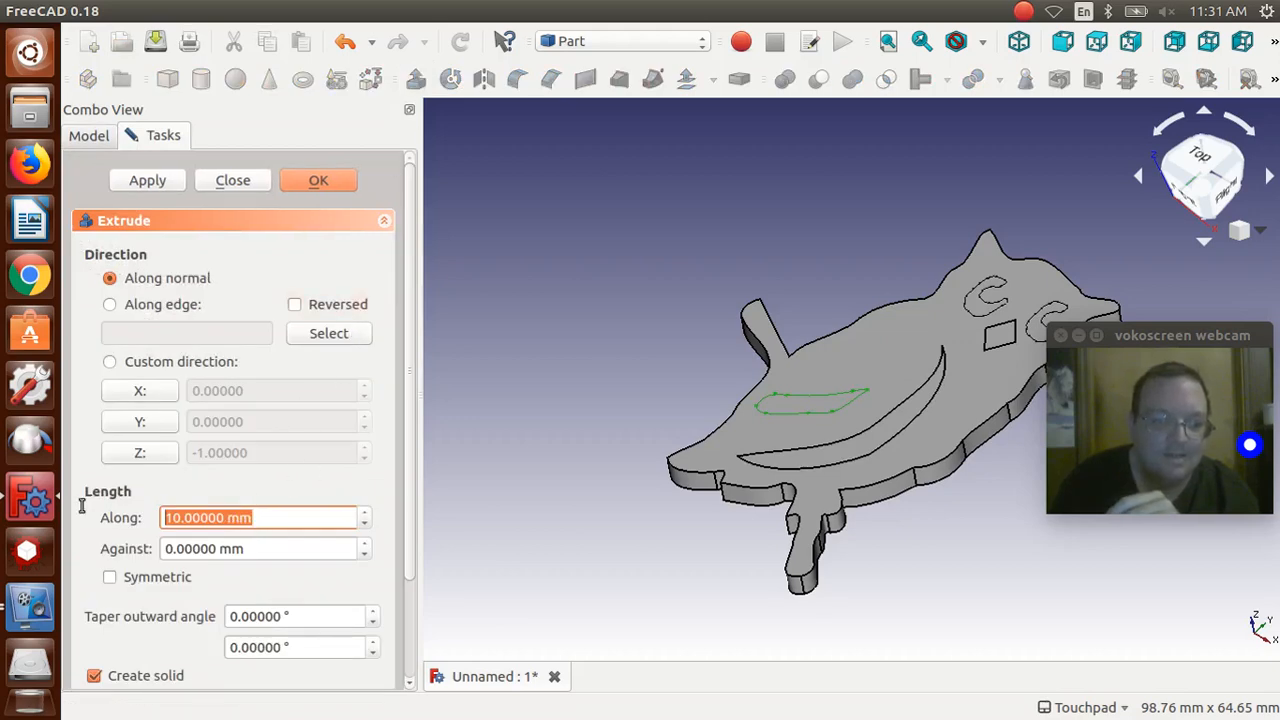
pyautogui.write('3')
pyautogui.click(323, 188)
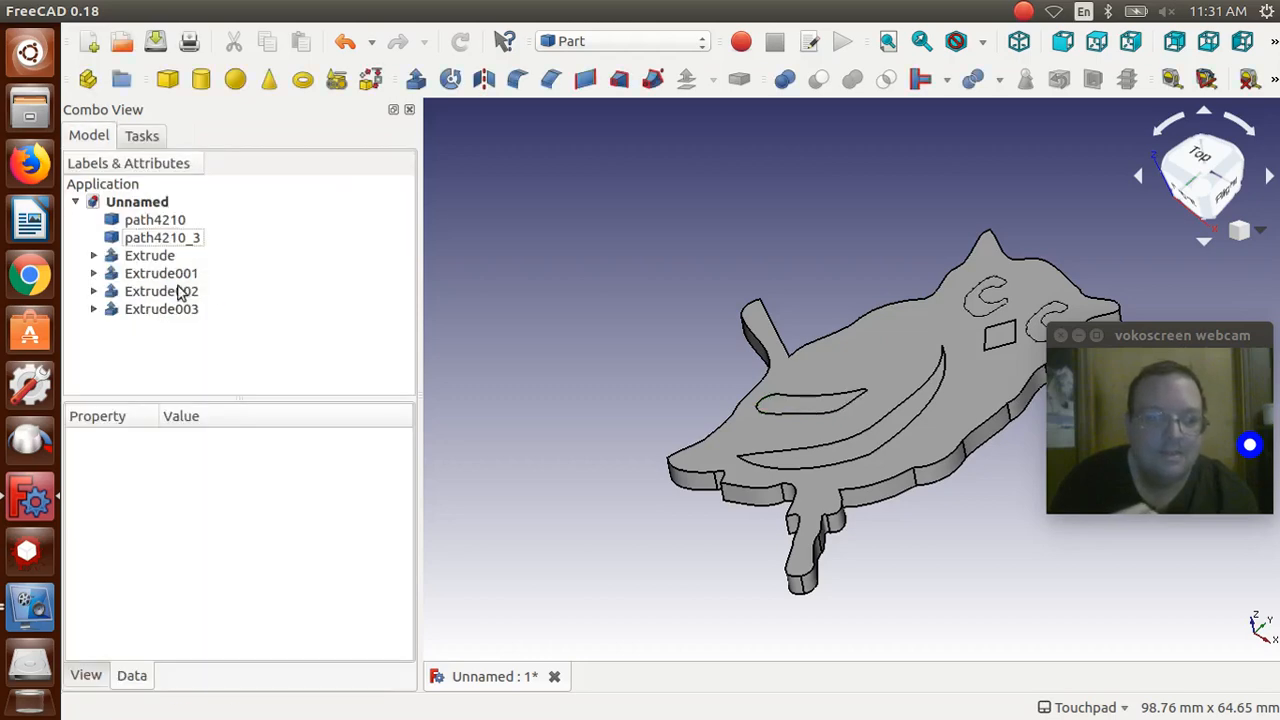
# Extrude the C-shaped eye outline path4210_3 by 3 mm along its normal
pyautogui.click(150, 240)
pyautogui.click(414, 80)
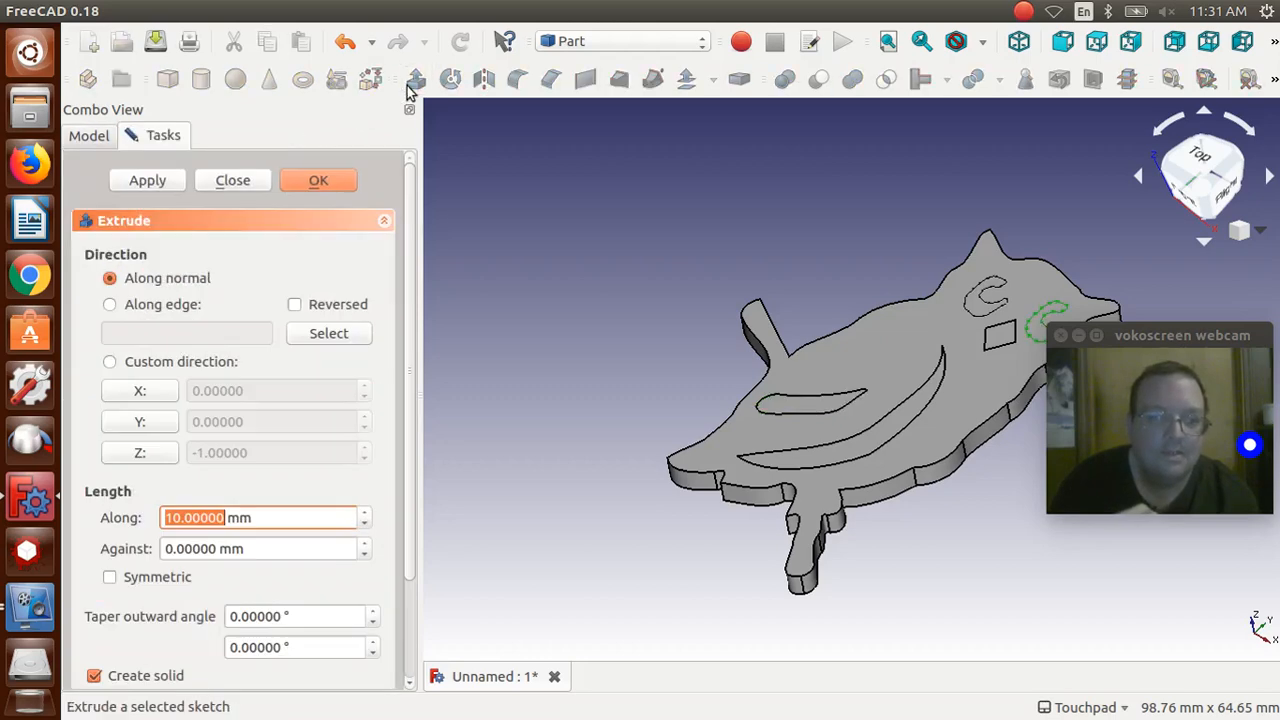
pyautogui.moveTo(256, 515); pyautogui.dragTo(130, 522)
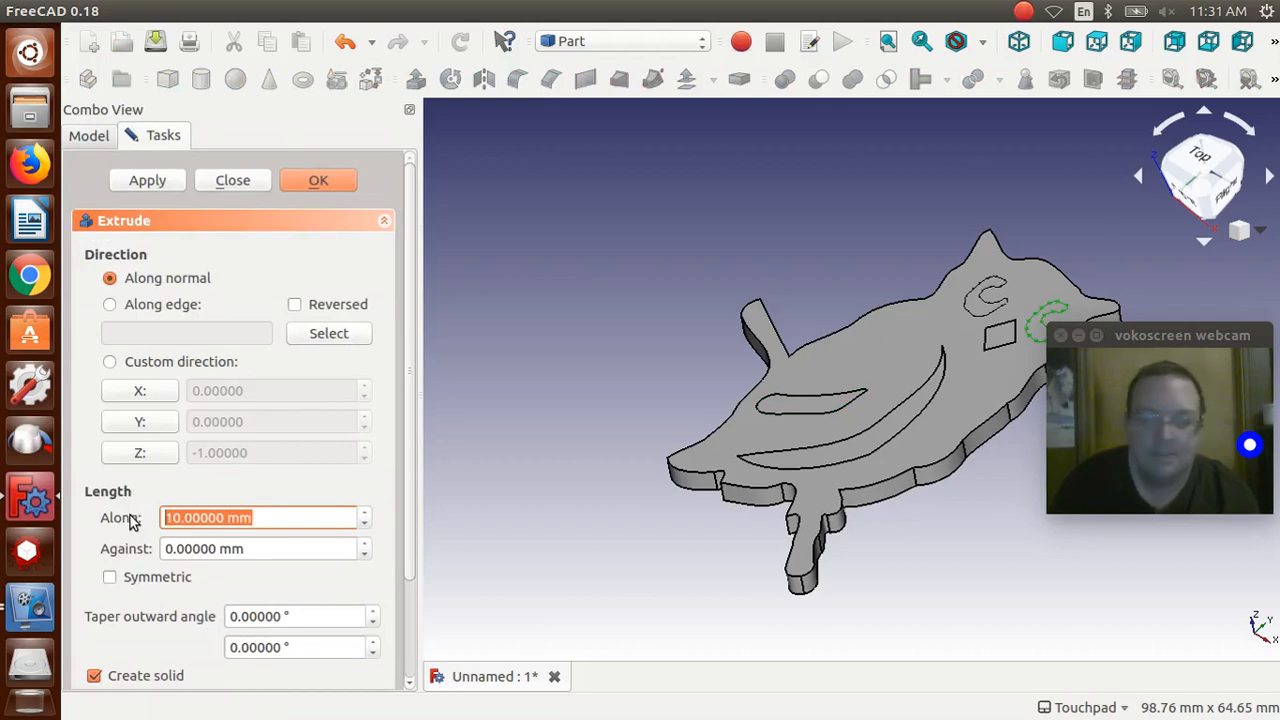
pyautogui.write('3')
pyautogui.click(318, 181)
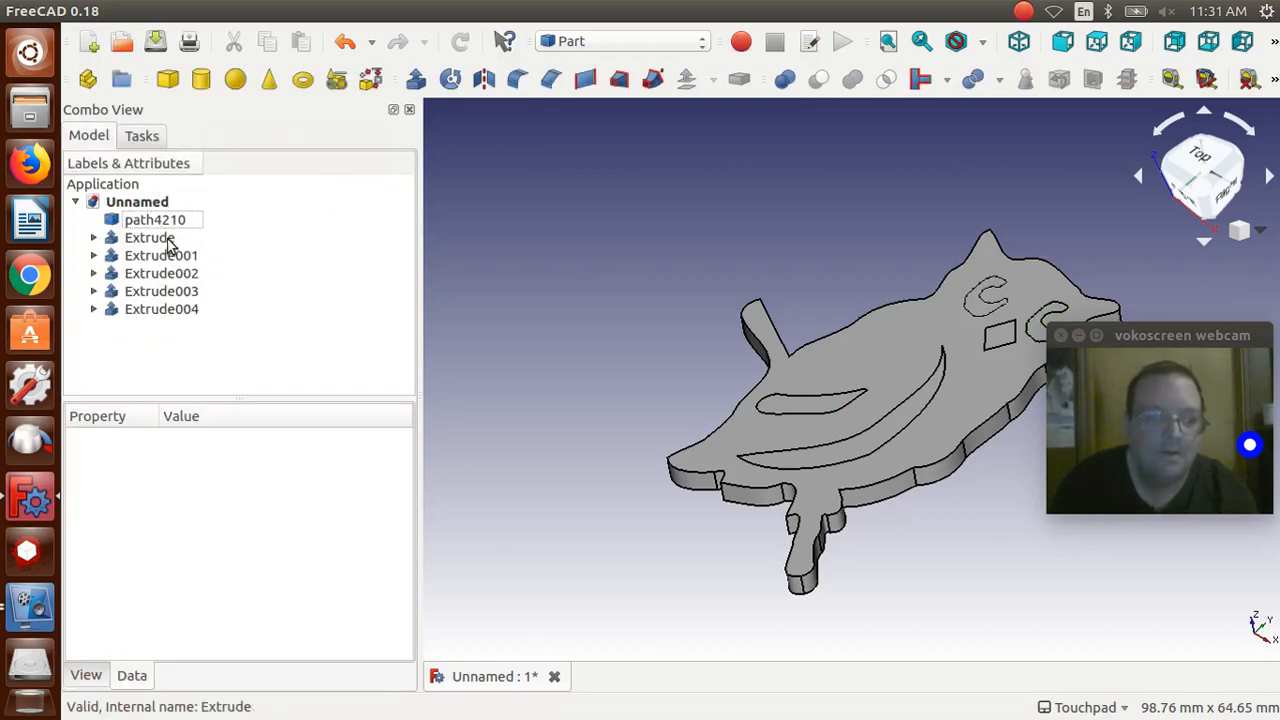
# Extrude the other C-shaped eye outline, path4210, 3 mm along its normal
pyautogui.click(160, 220)
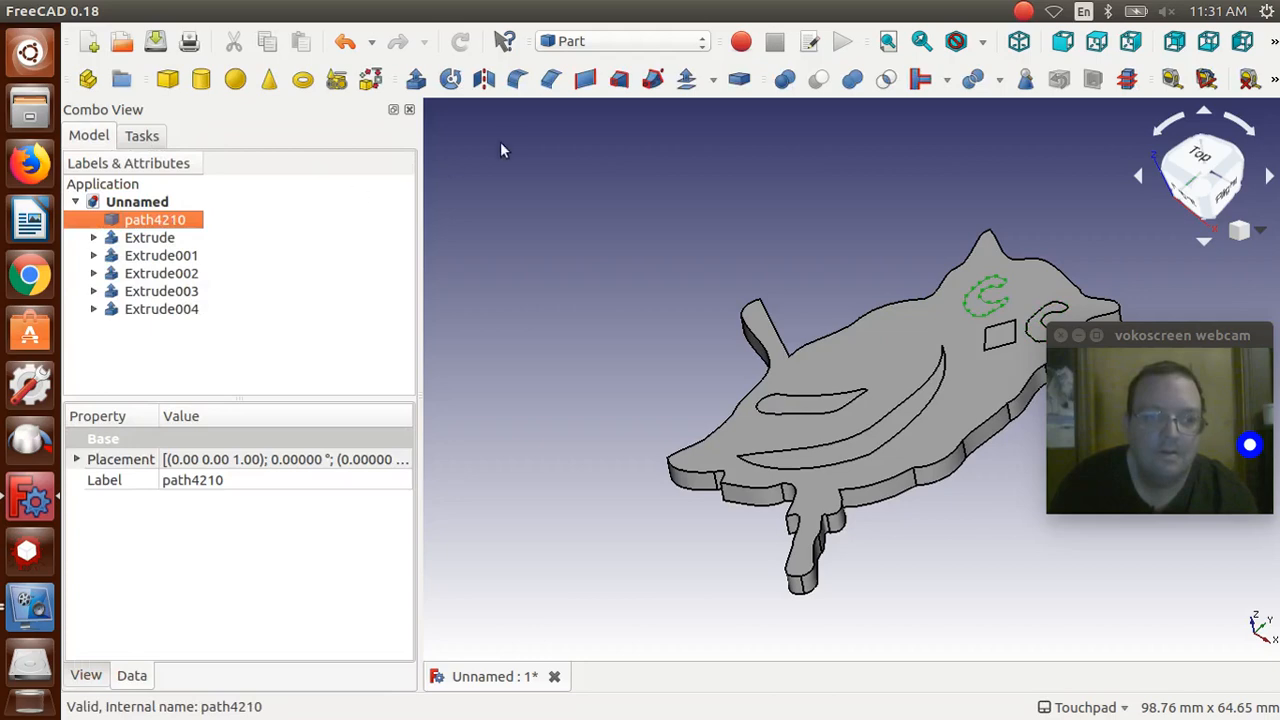
pyautogui.click(416, 79)
pyautogui.moveTo(275, 523); pyautogui.dragTo(163, 514)
pyautogui.write('3')
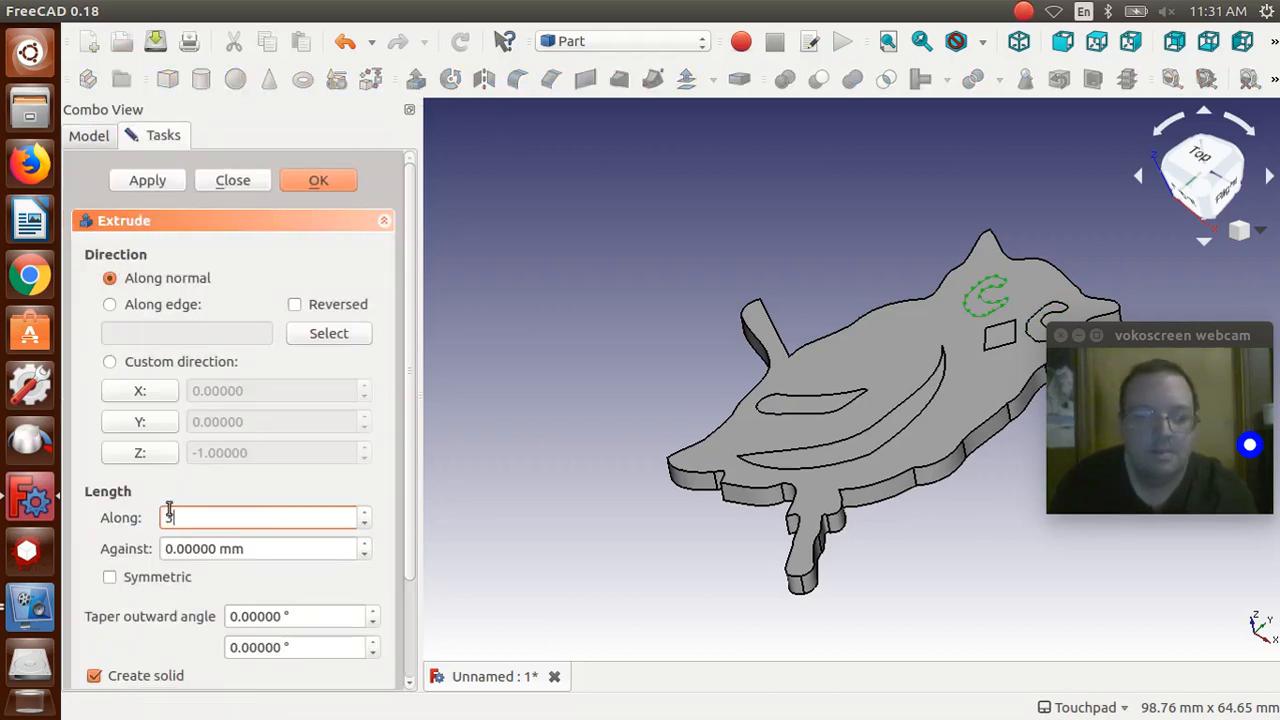
pyautogui.click(312, 183)
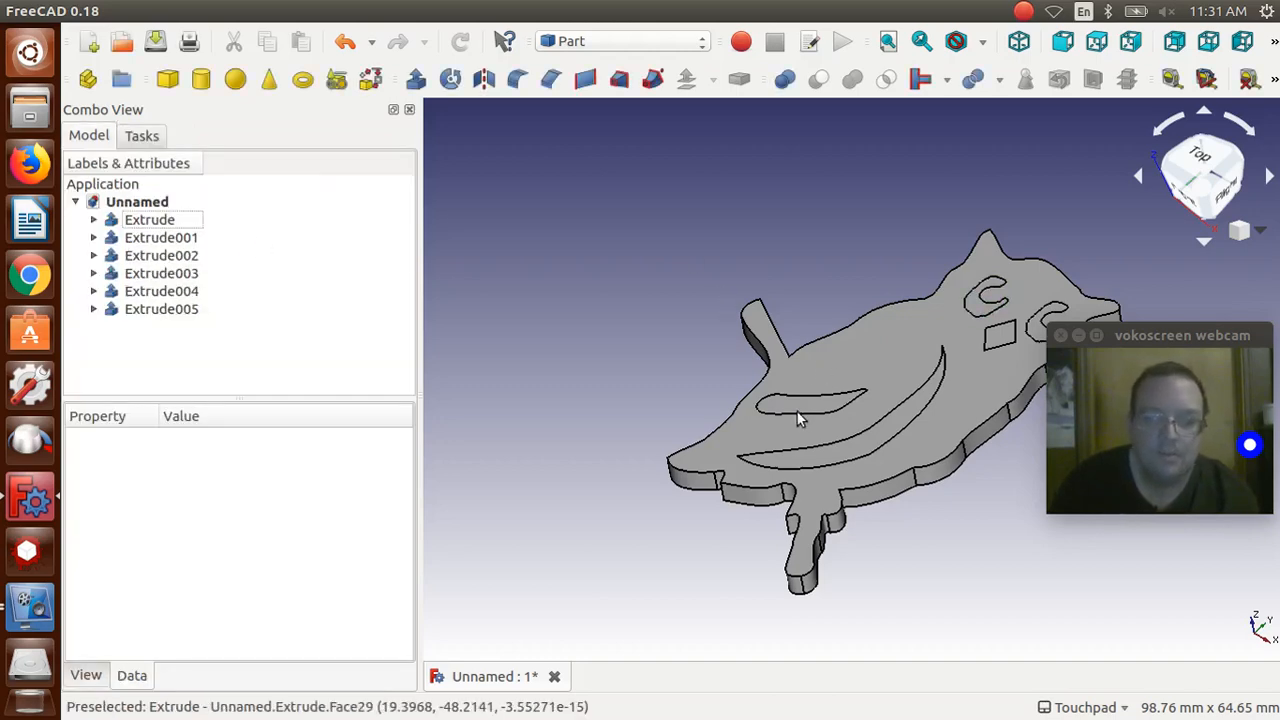
# Cut the beak extrusion, Extrude001, out of the owl's body, Extrude
pyautogui.click(706, 451)
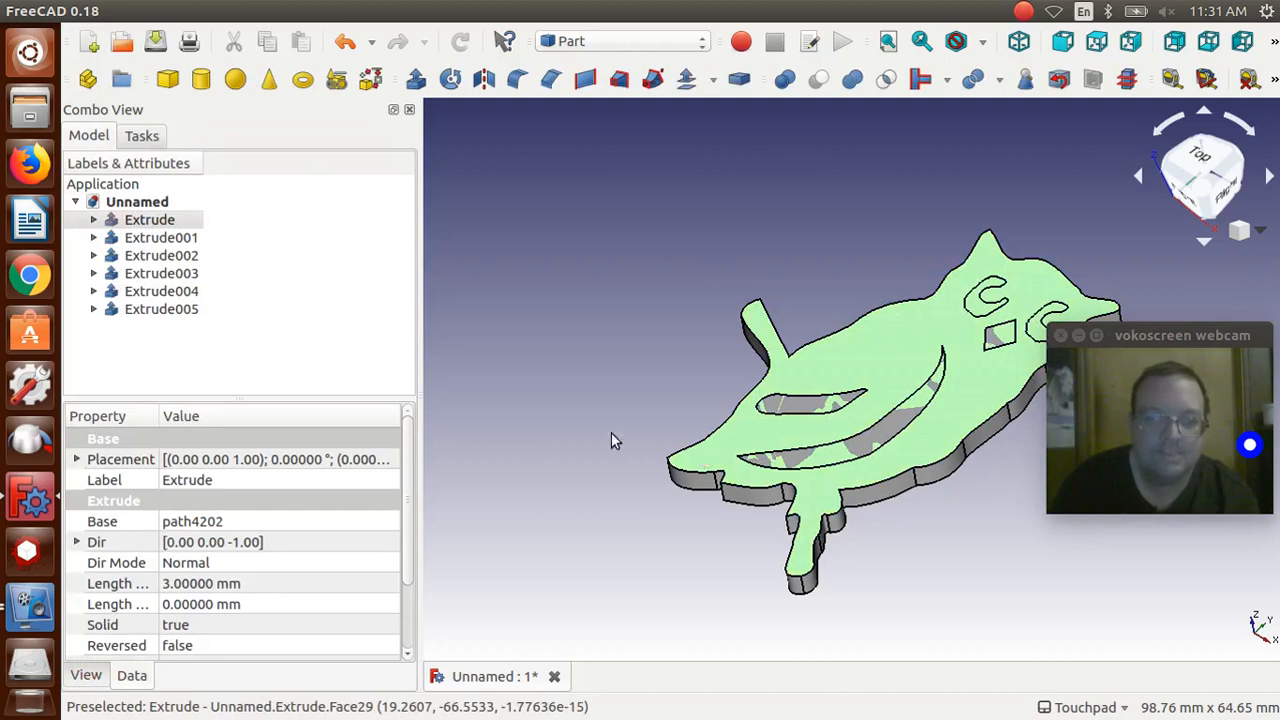
pyautogui.keyDown('ctrl'); pyautogui.click(188, 245); pyautogui.keyUp('ctrl')
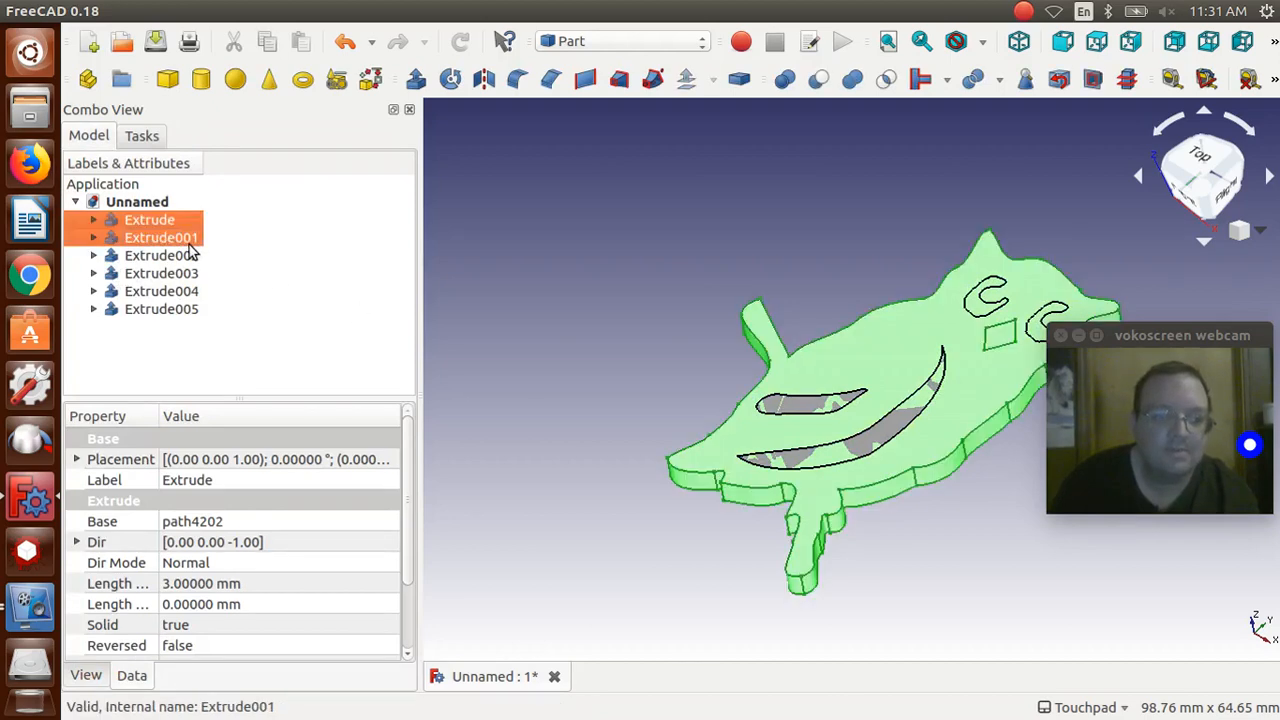
pyautogui.click(816, 79)
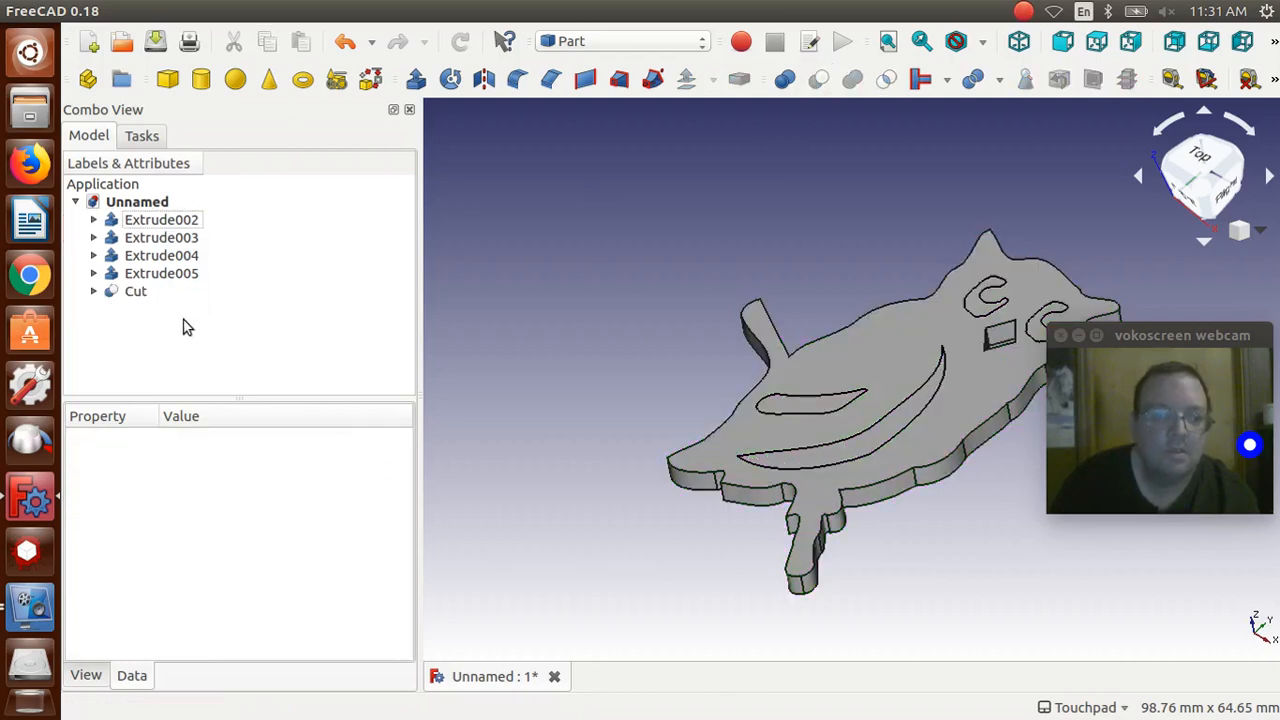
# Try cutting the eye extrusion, Extrude005, out of the owl body with the beak hole, and delete that cut
pyautogui.click(136, 291)
pyautogui.keyDown('ctrl'); pyautogui.click(158, 273); pyautogui.keyUp('ctrl')
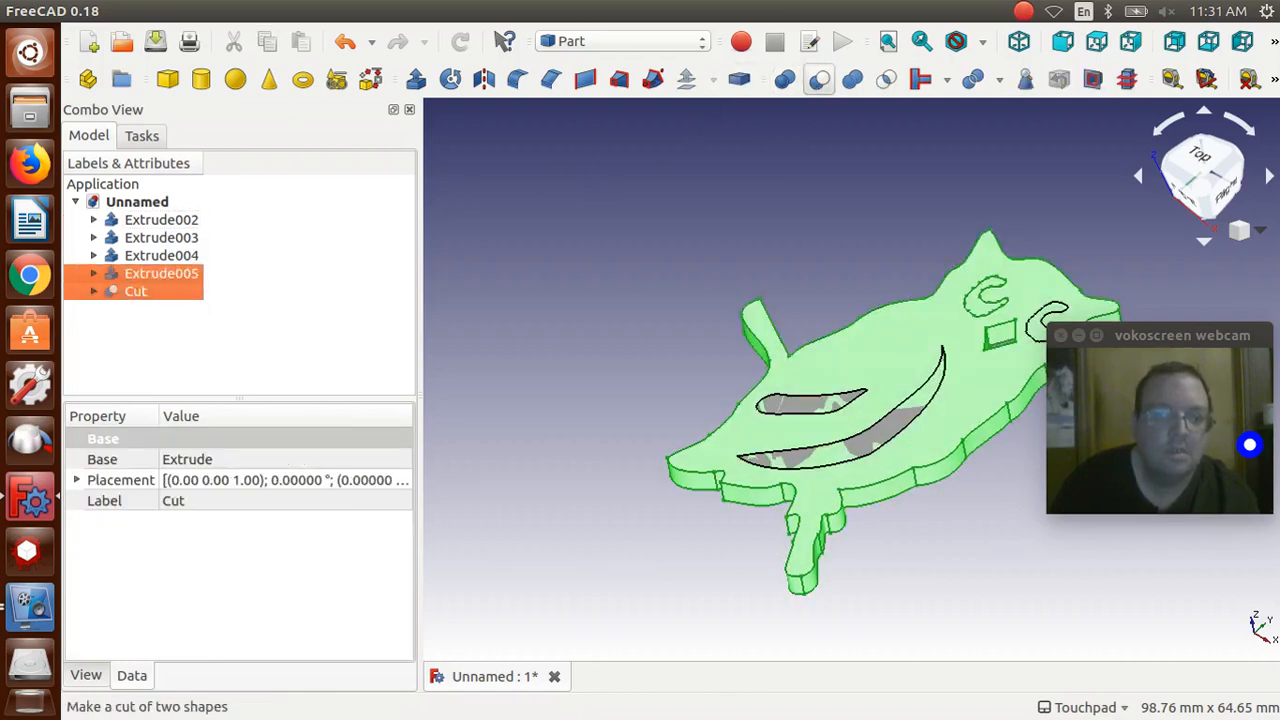
pyautogui.click(143, 278)
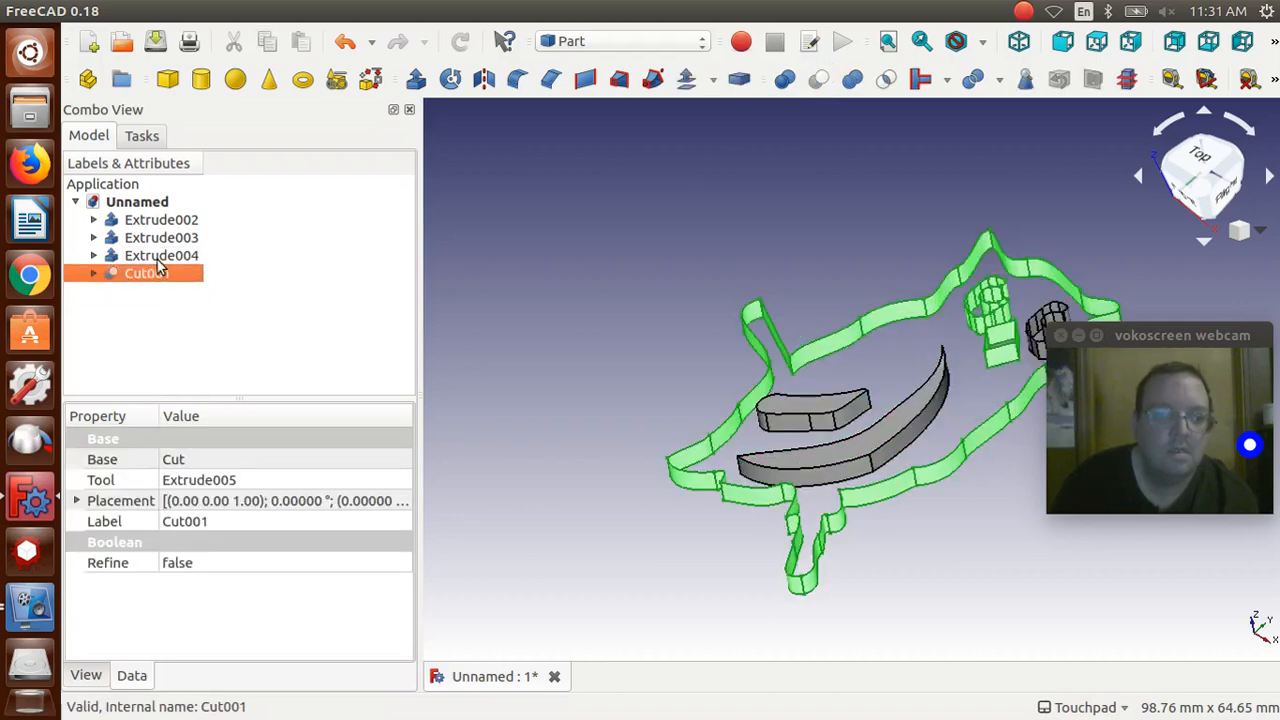
pyautogui.keyDown('ctrl'); pyautogui.click(165, 259); pyautogui.keyUp('ctrl')
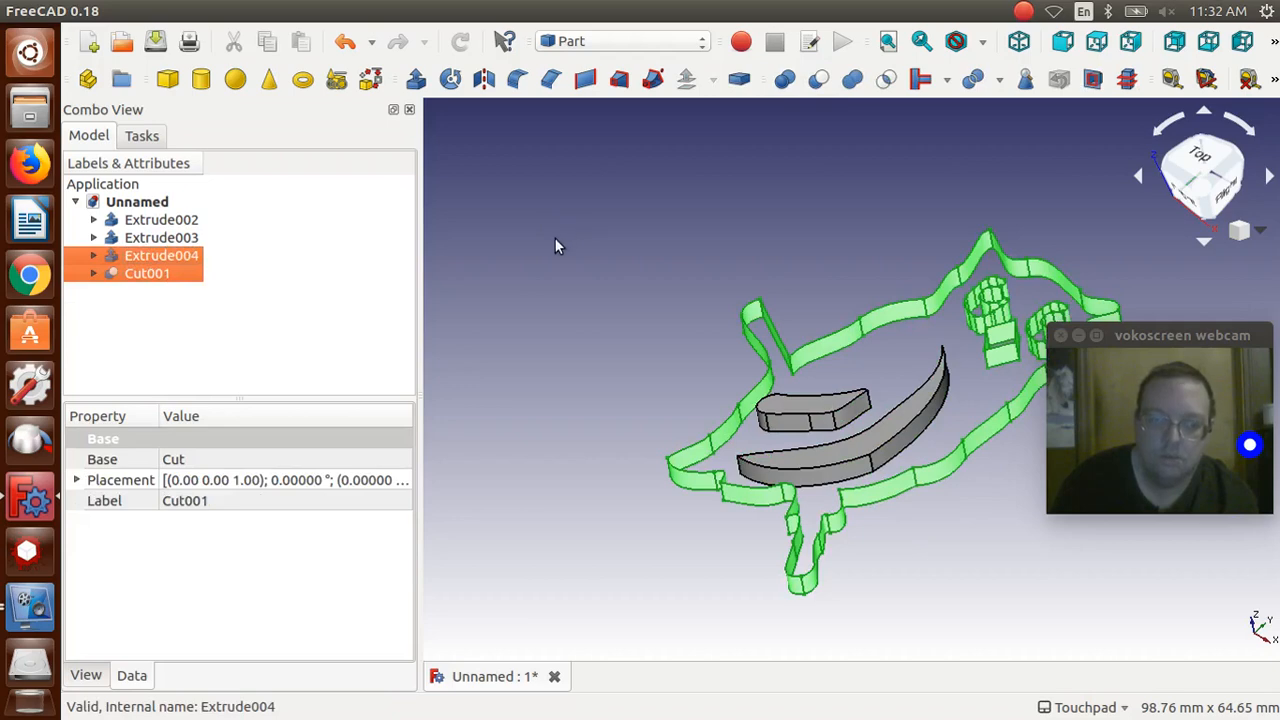
pyautogui.click(354, 265)
pyautogui.click(155, 279)
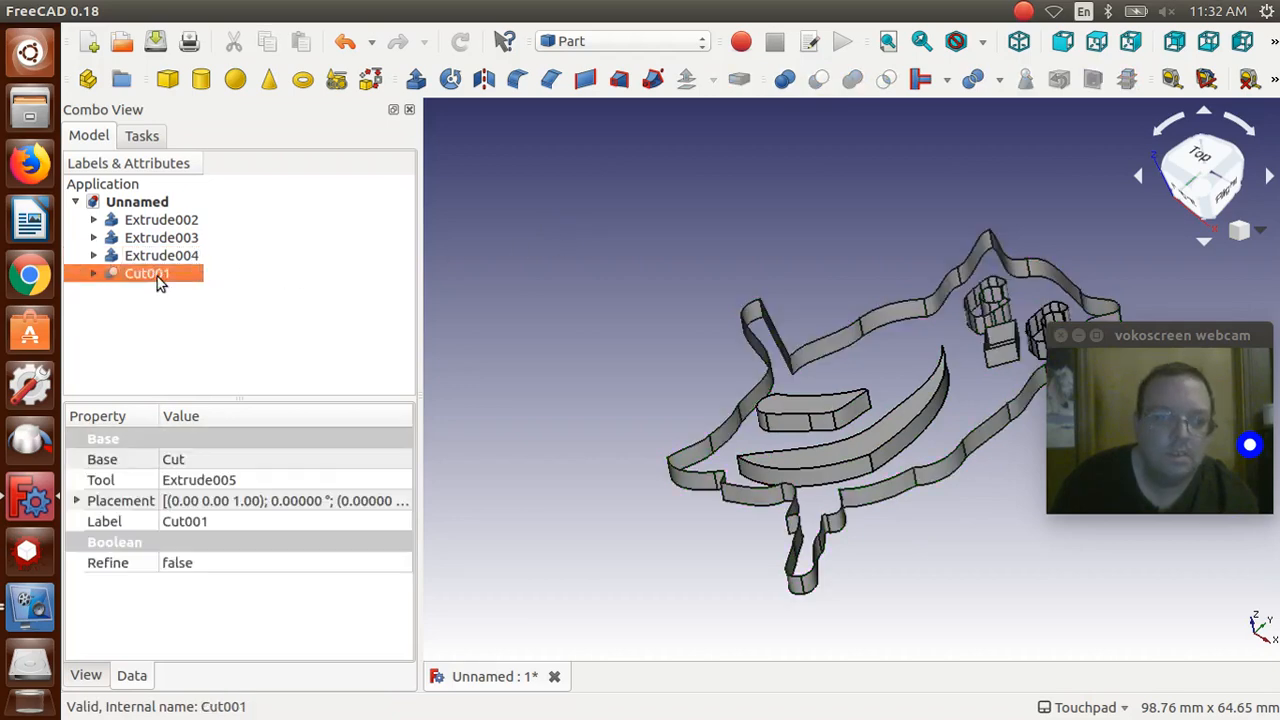
pyautogui.press('Delete')
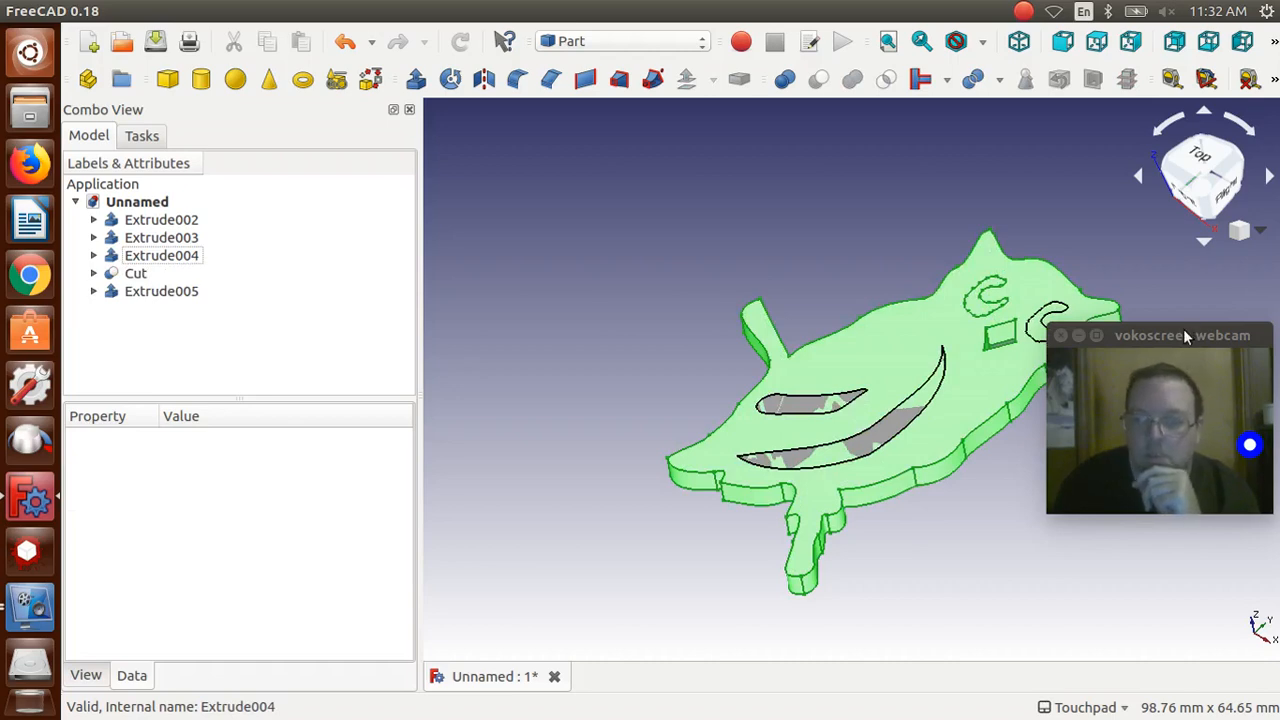
pyautogui.moveTo(1185, 336); pyautogui.dragTo(551, 503)
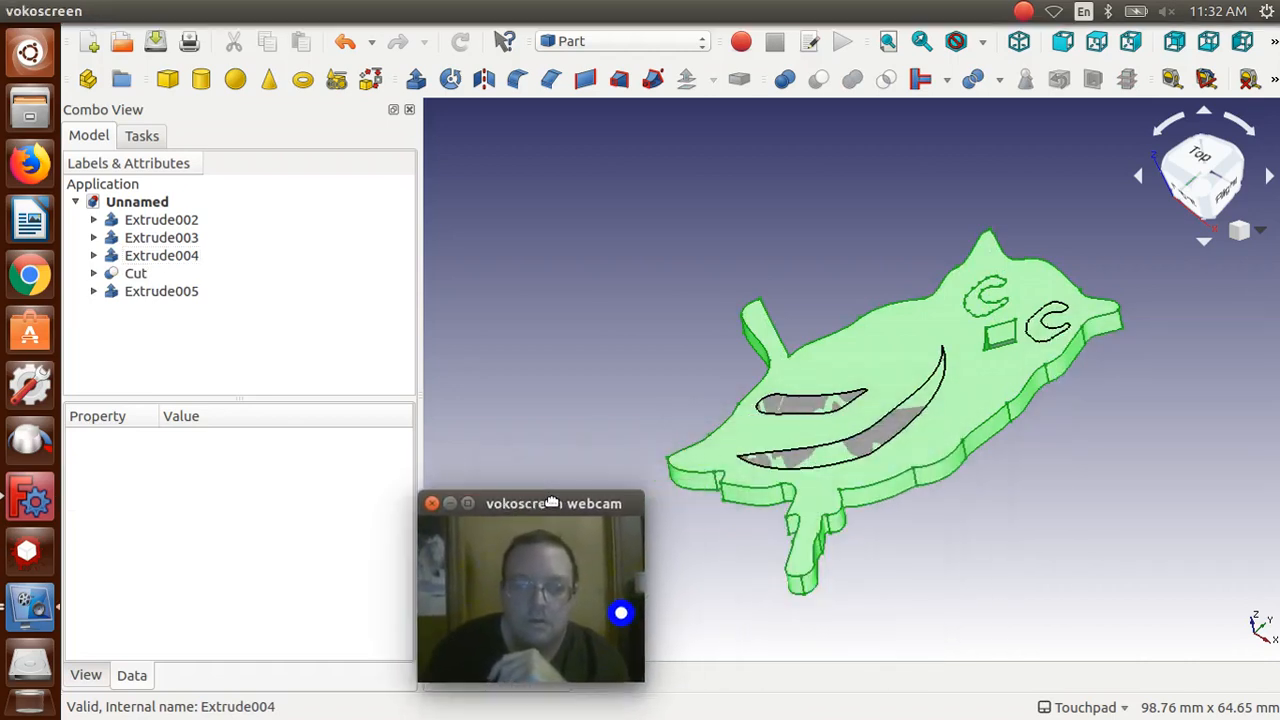
pyautogui.click(263, 270)
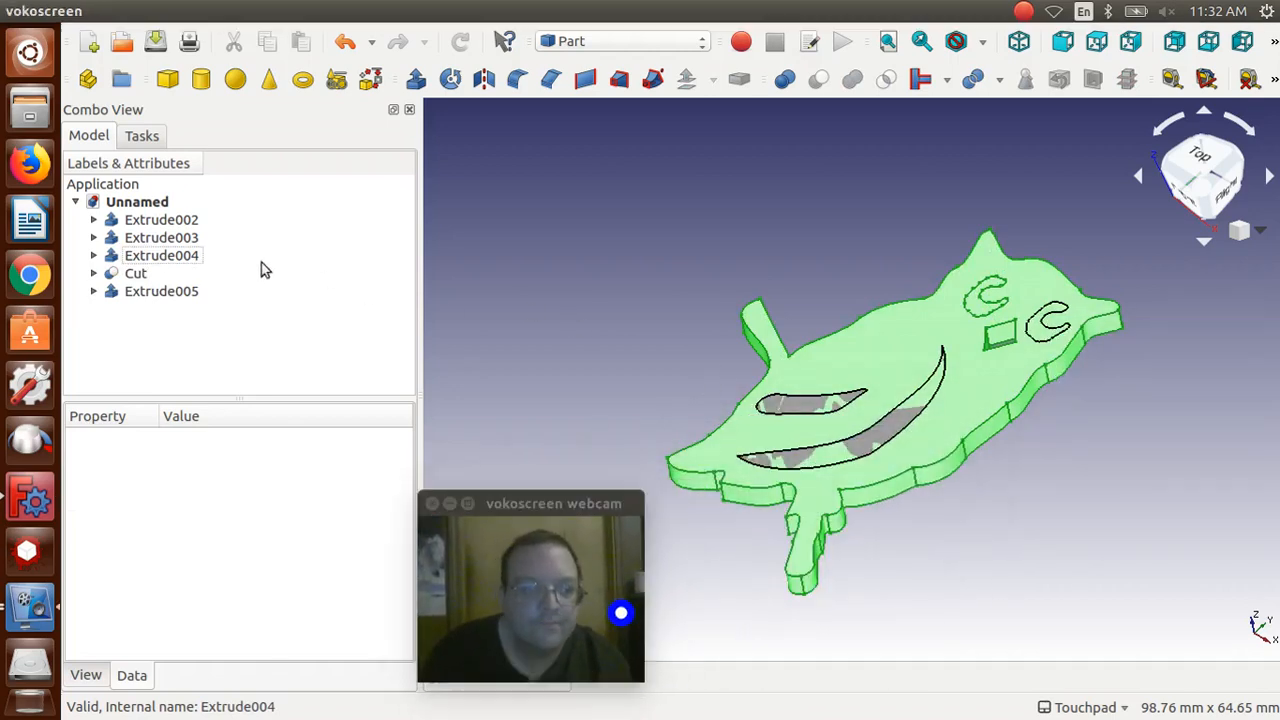
# Cut the long crescent extrusion, Extrude002, out of the owl body, Cut
pyautogui.click(117, 277)
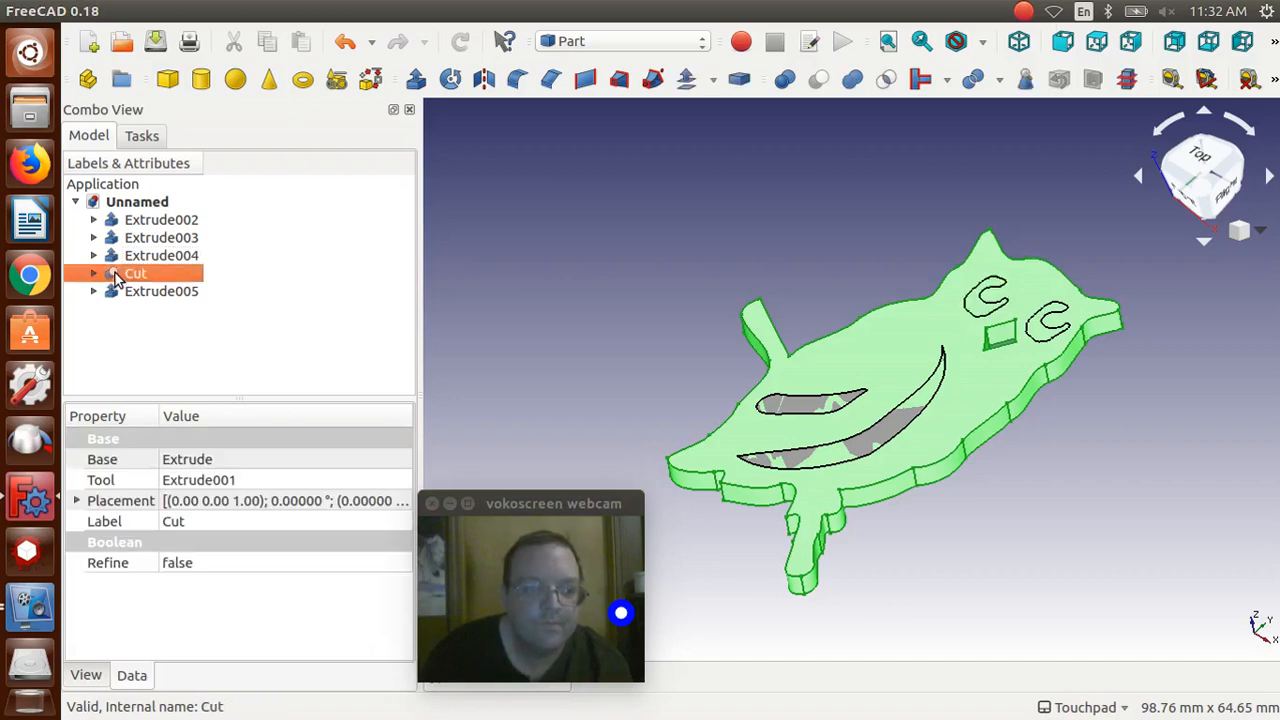
pyautogui.keyDown('ctrl'); pyautogui.click(142, 222); pyautogui.keyUp('ctrl')
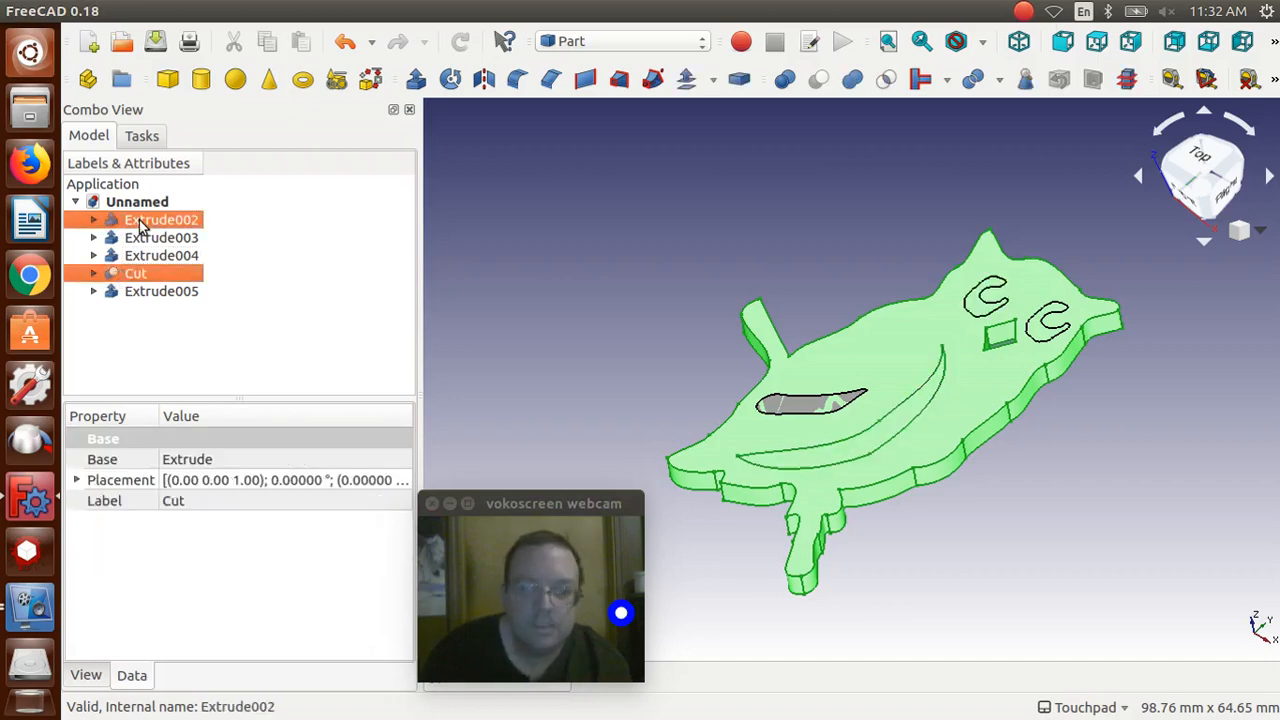
pyautogui.click(818, 80)
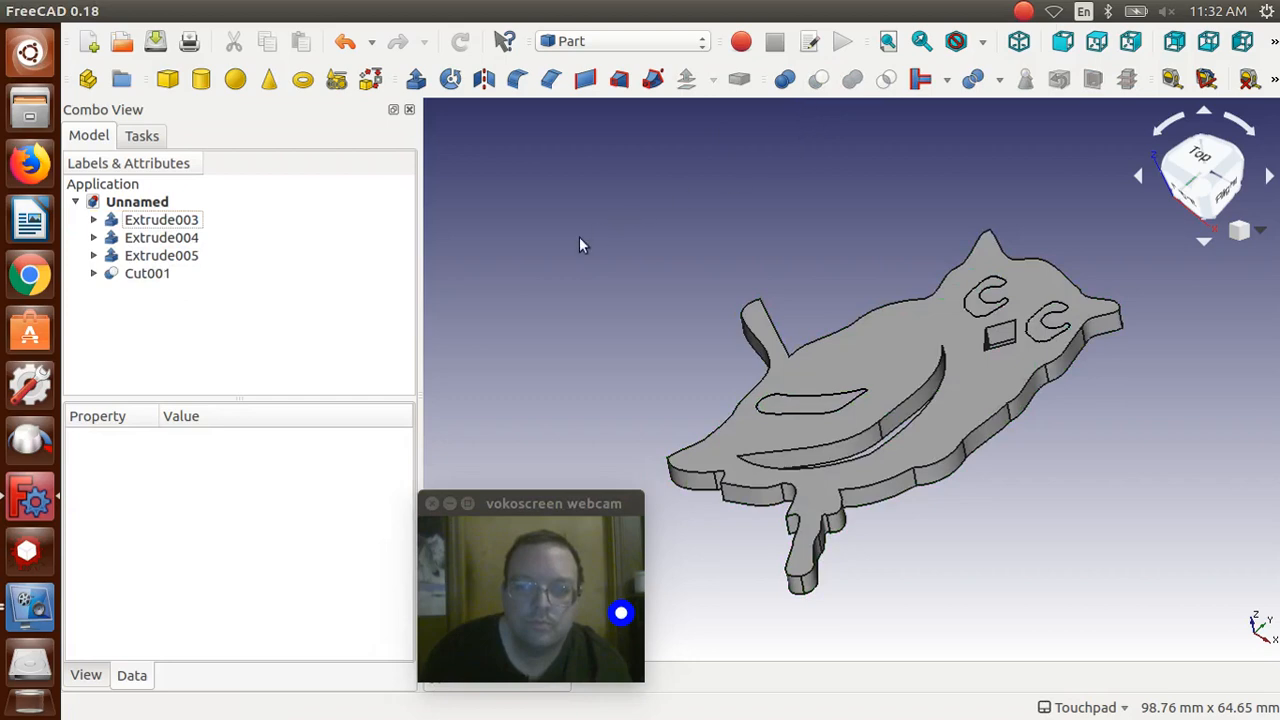
# Cut the short crescent extrusion, Extrude003, out of the owl body, Cut001
pyautogui.click(146, 276)
pyautogui.keyDown('ctrl'); pyautogui.click(158, 221); pyautogui.keyUp('ctrl')
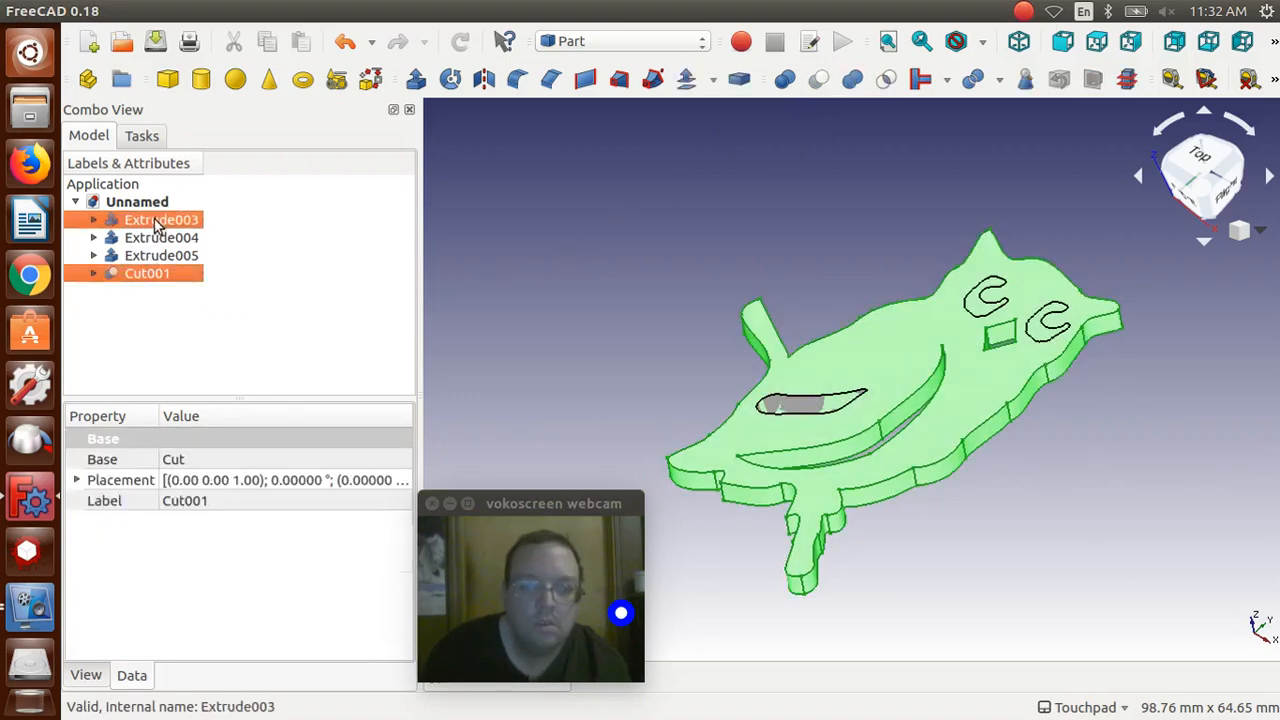
pyautogui.click(816, 88)
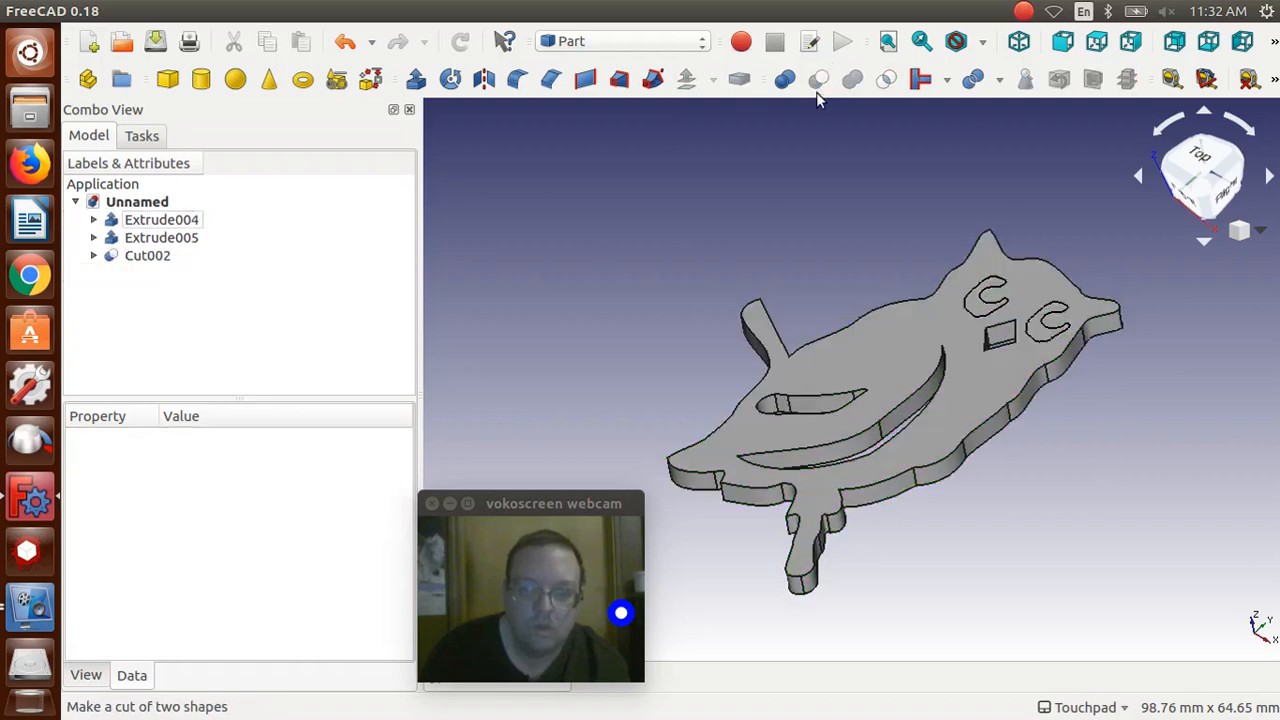
# Try subtracting the eye extrusion, Extrude005, from the body Cut002, and delete the resulting cut
pyautogui.click(161, 256)
pyautogui.keyDown('ctrl'); pyautogui.click(166, 239); pyautogui.keyUp('ctrl')
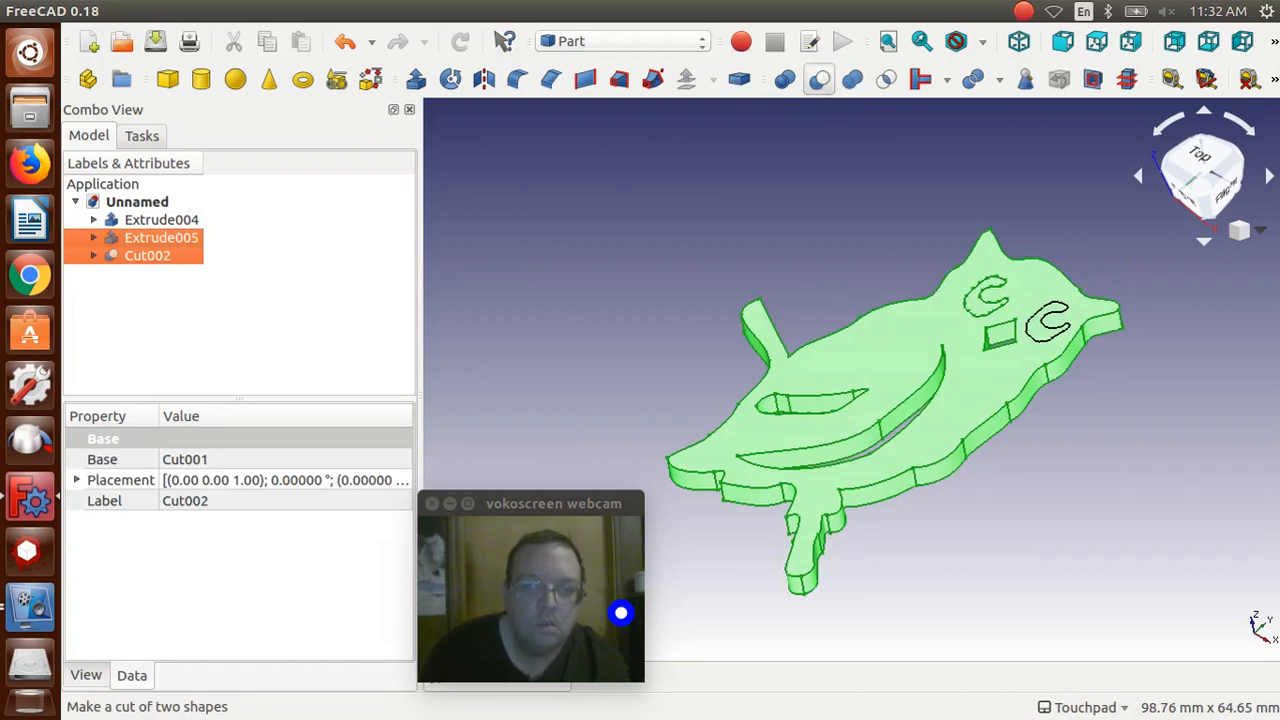
pyautogui.click(819, 86)
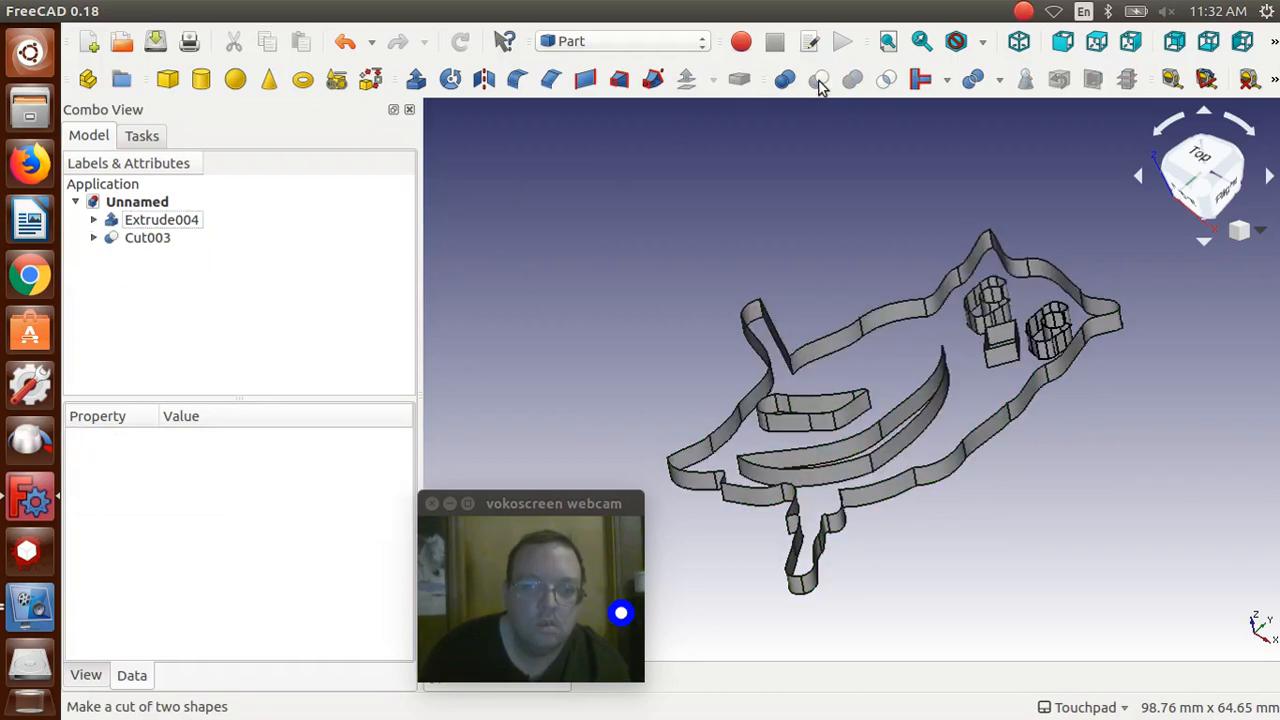
pyautogui.click(145, 242)
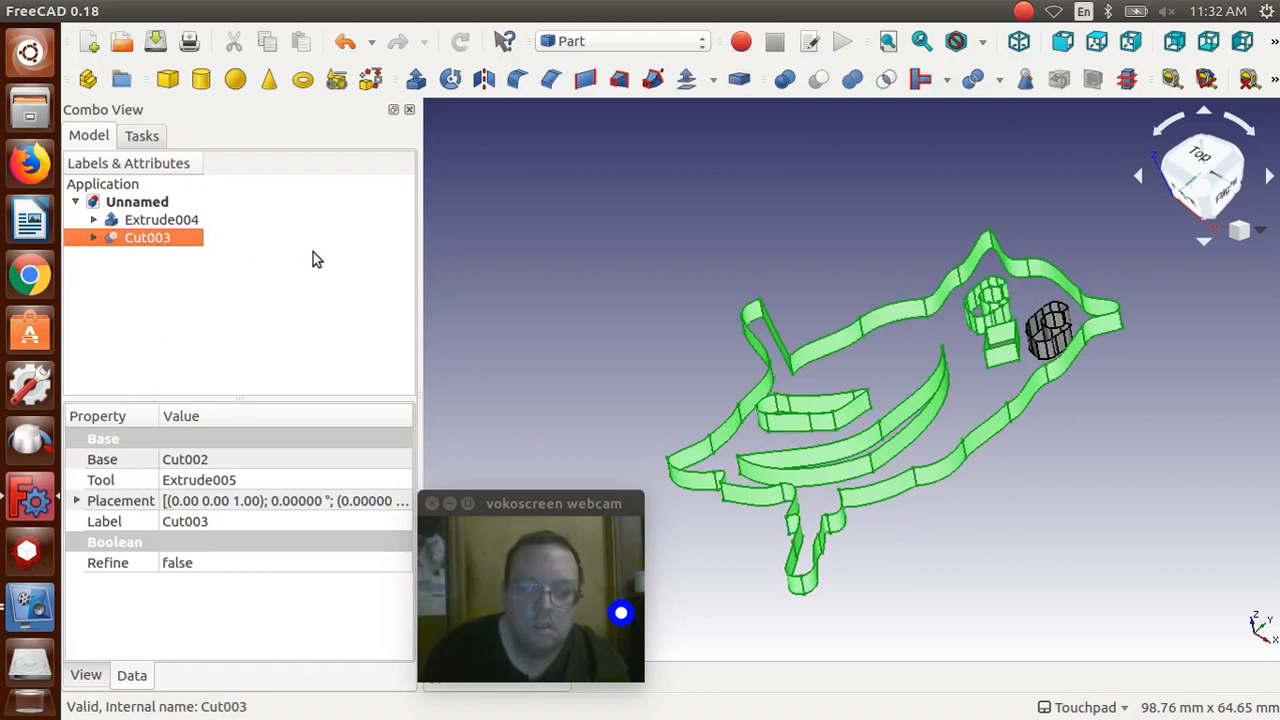
pyautogui.press('Delete')
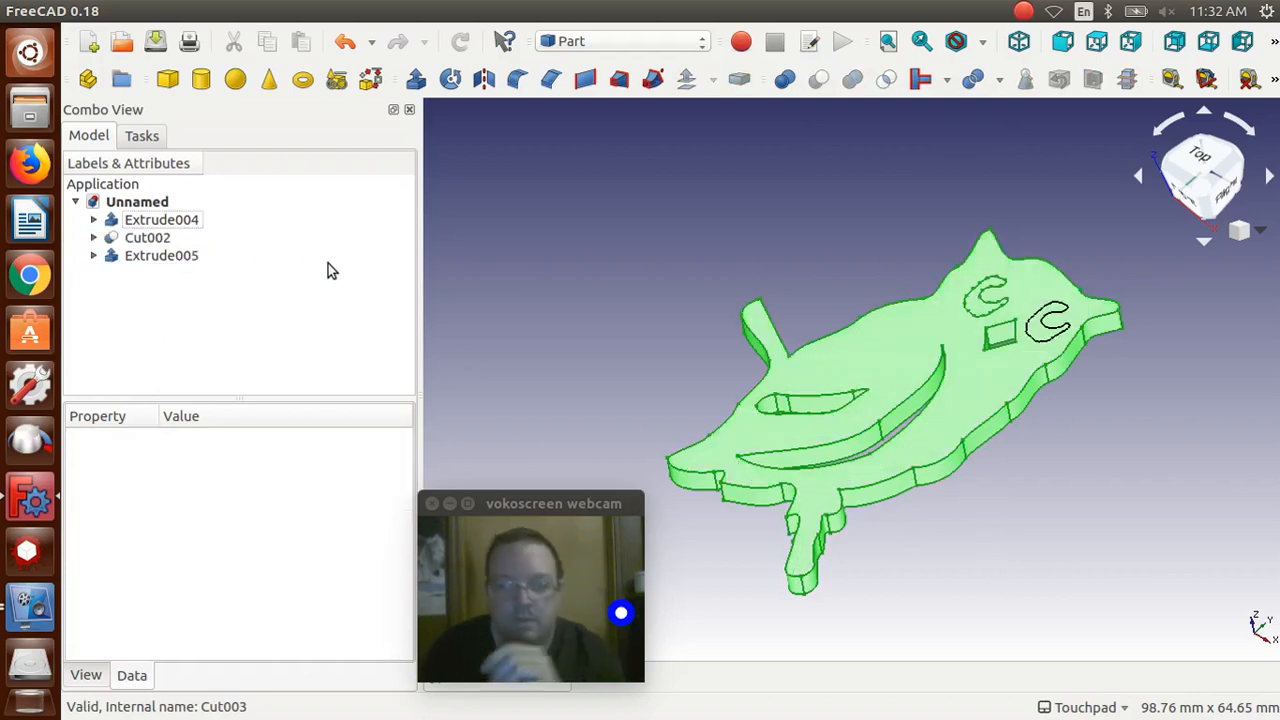
# Hide both eye extrusions, Extrude004 and Extrude005, leaving only the cut owl body shown
pyautogui.click(170, 221)
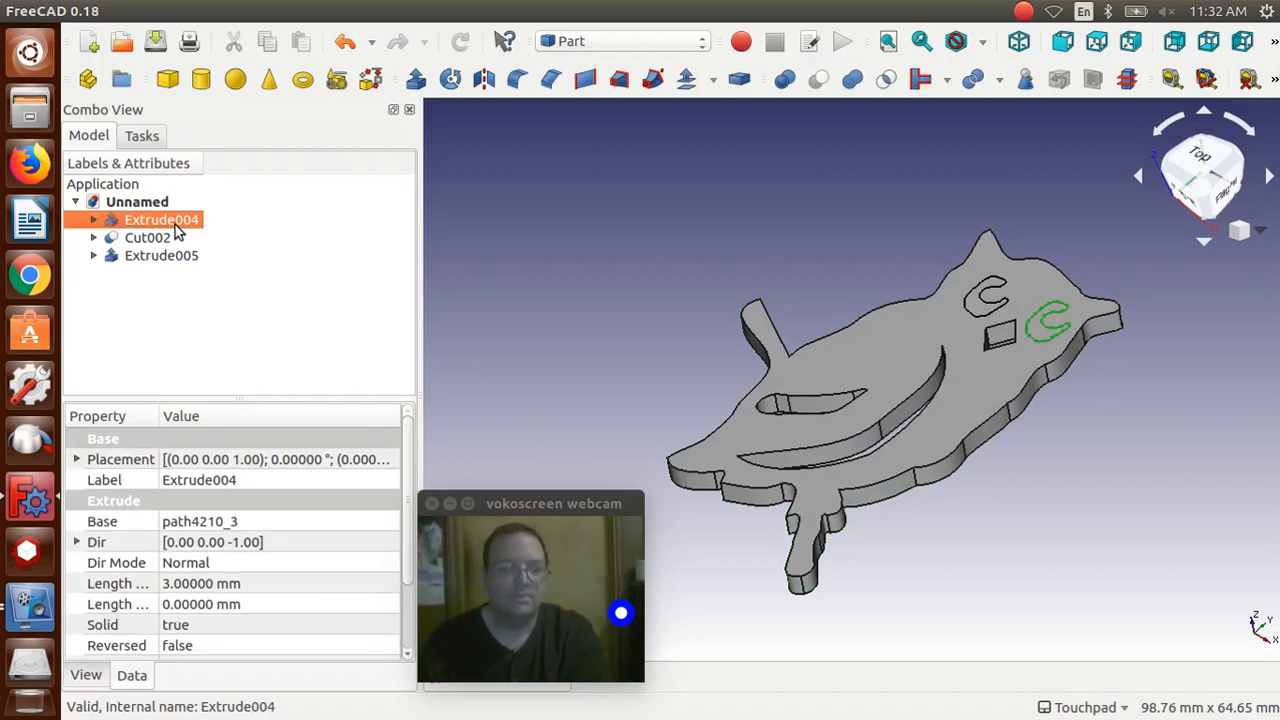
pyautogui.press('space')
pyautogui.click(172, 257)
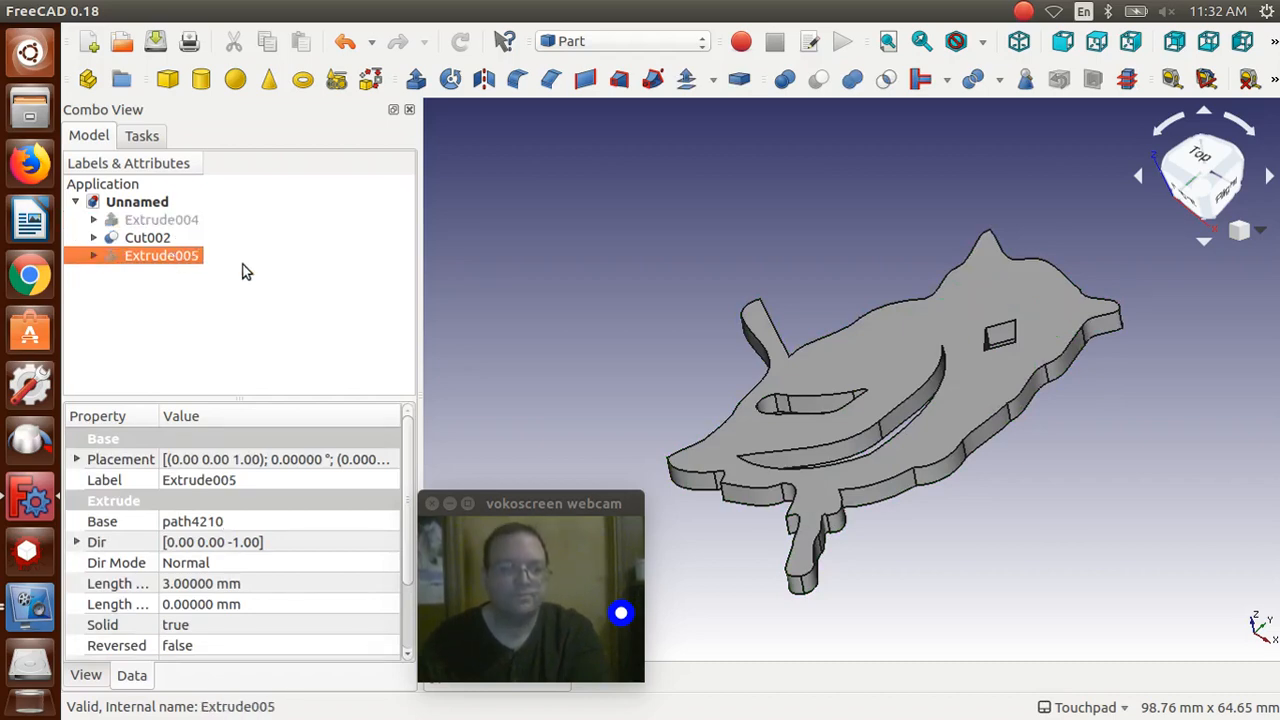
# Switch to Part Design and try to start a sketch on the top face of the owl cut, Cut002
pyautogui.press('space')
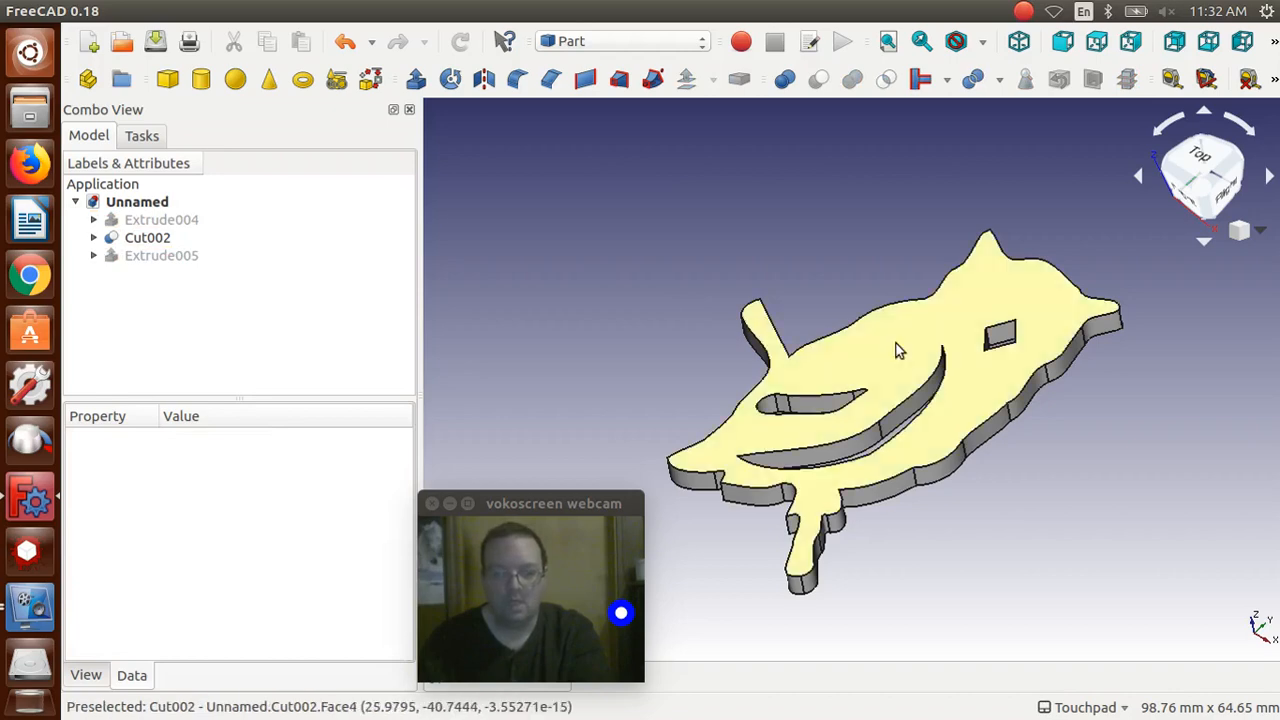
pyautogui.click(898, 349)
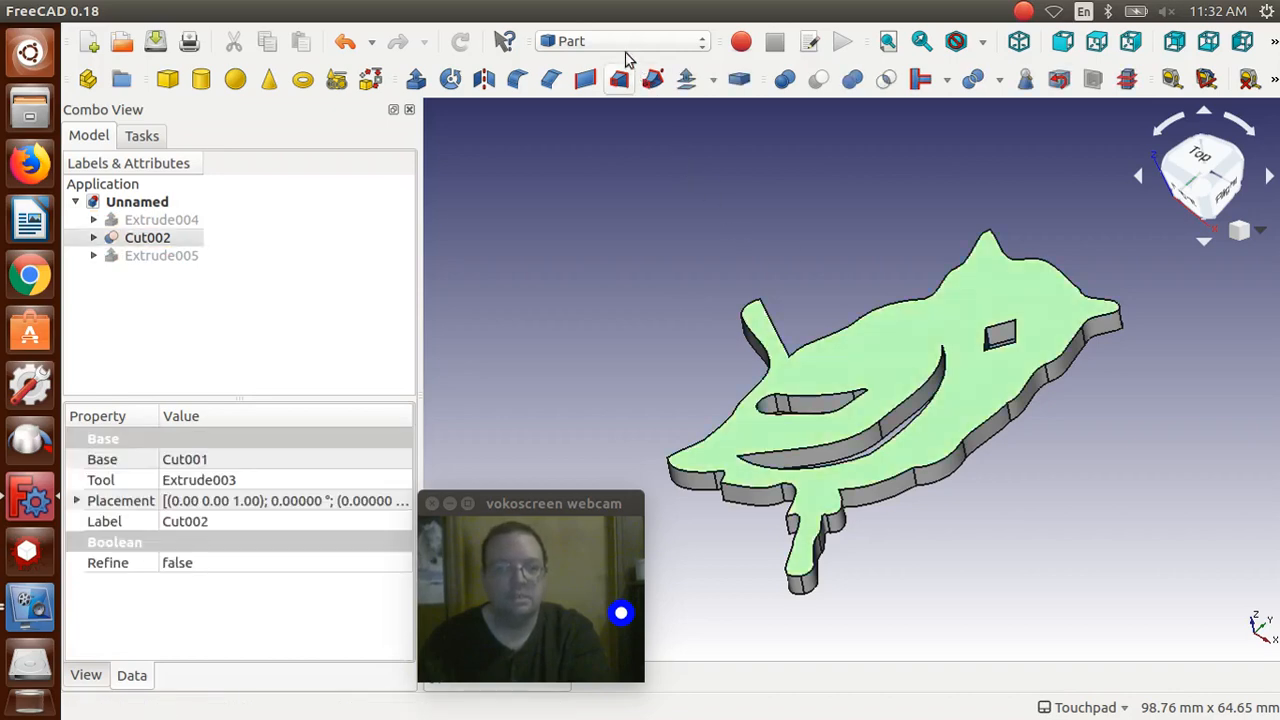
pyautogui.click(620, 45)
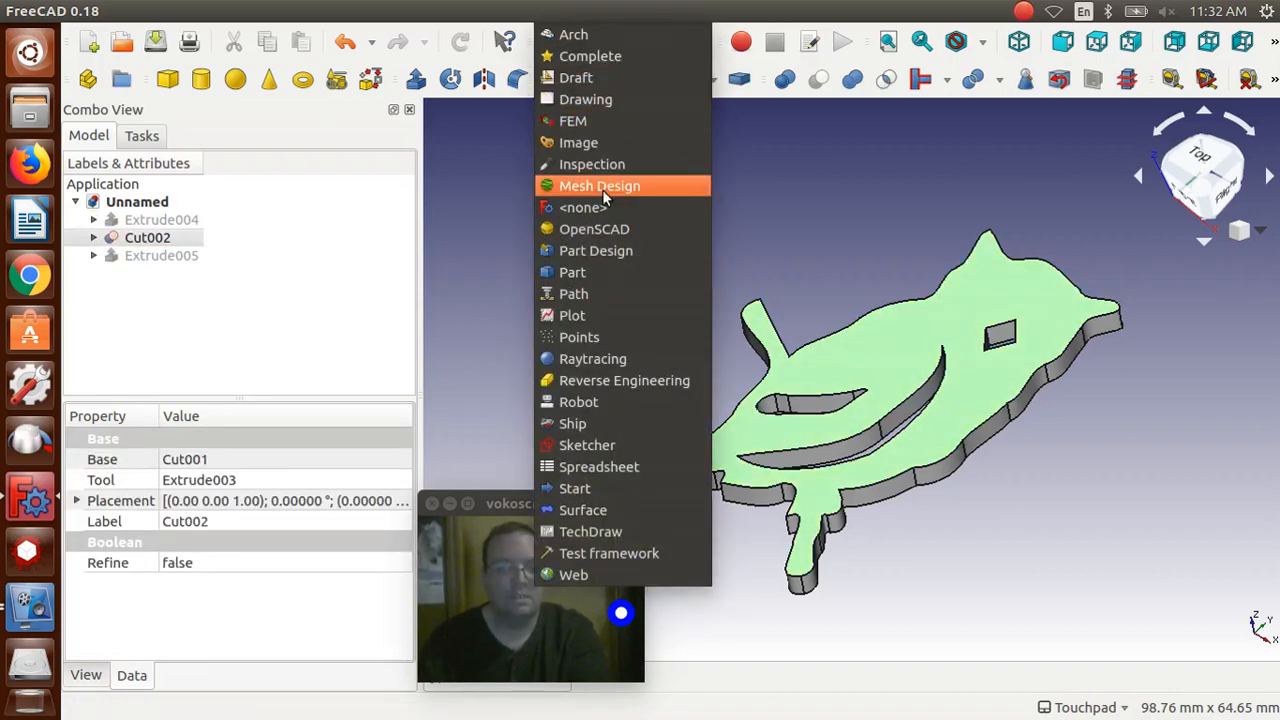
pyautogui.click(590, 268)
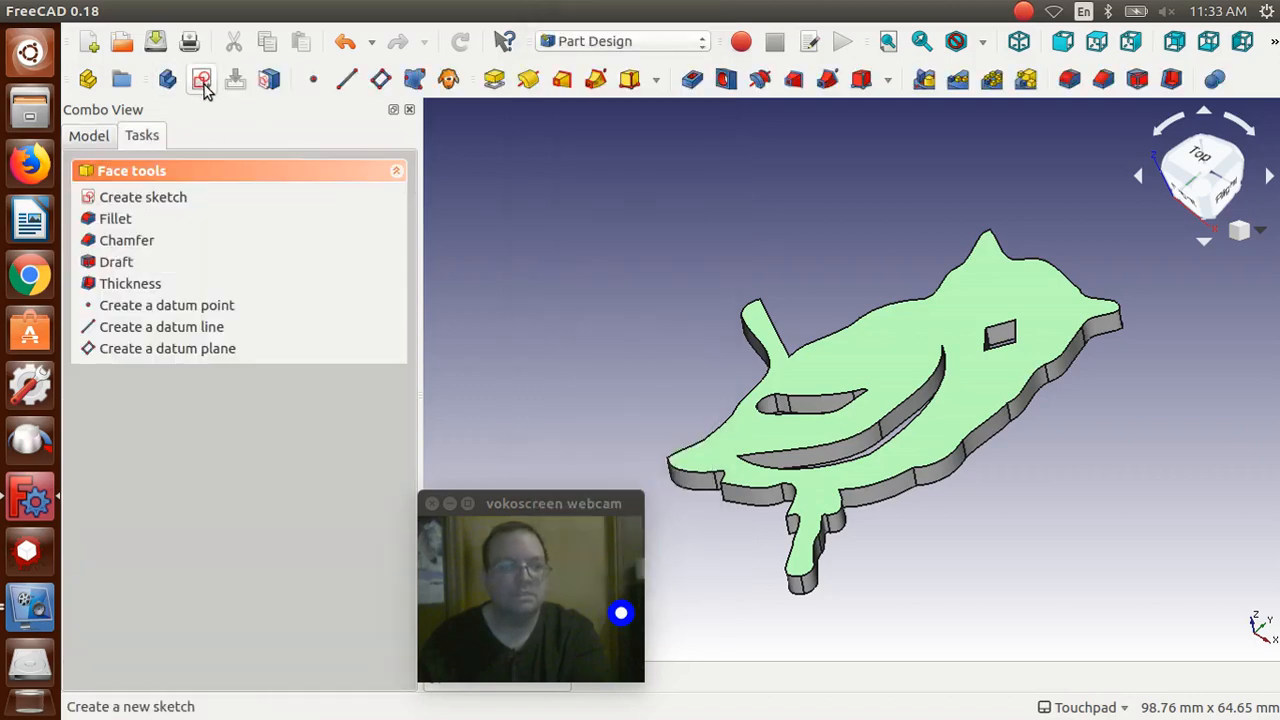
pyautogui.click(202, 81)
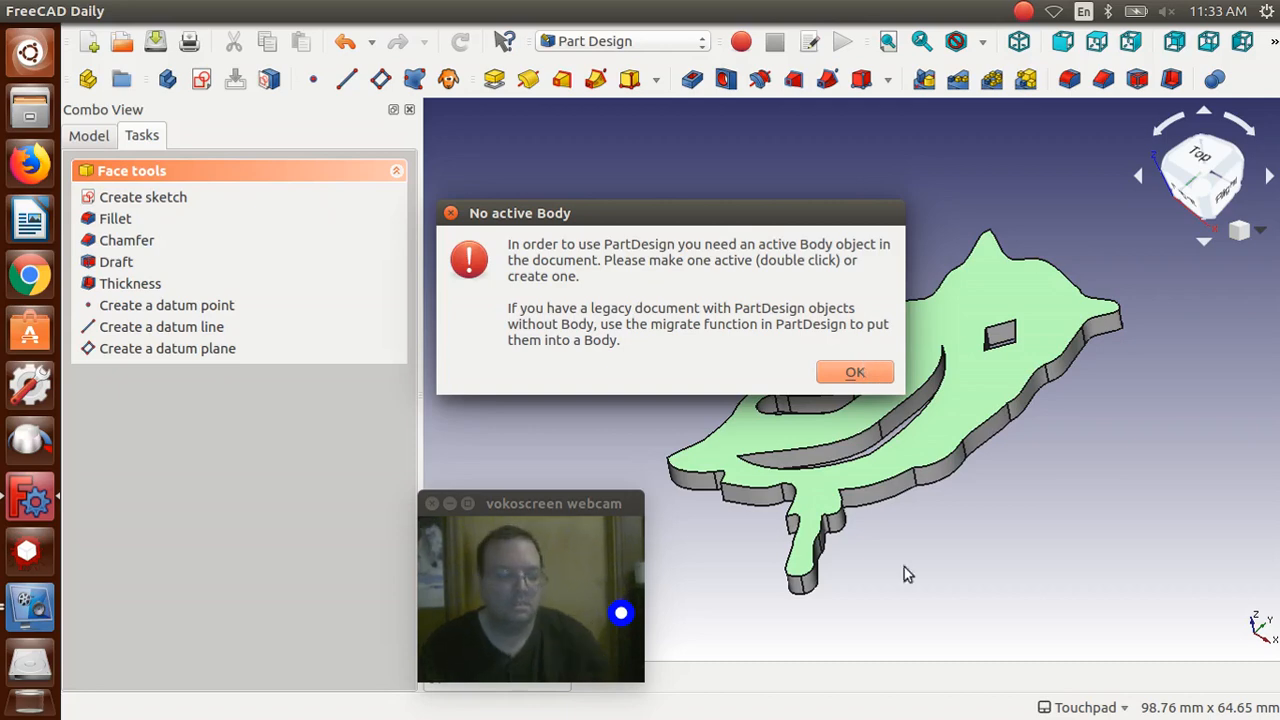
pyautogui.click(855, 372)
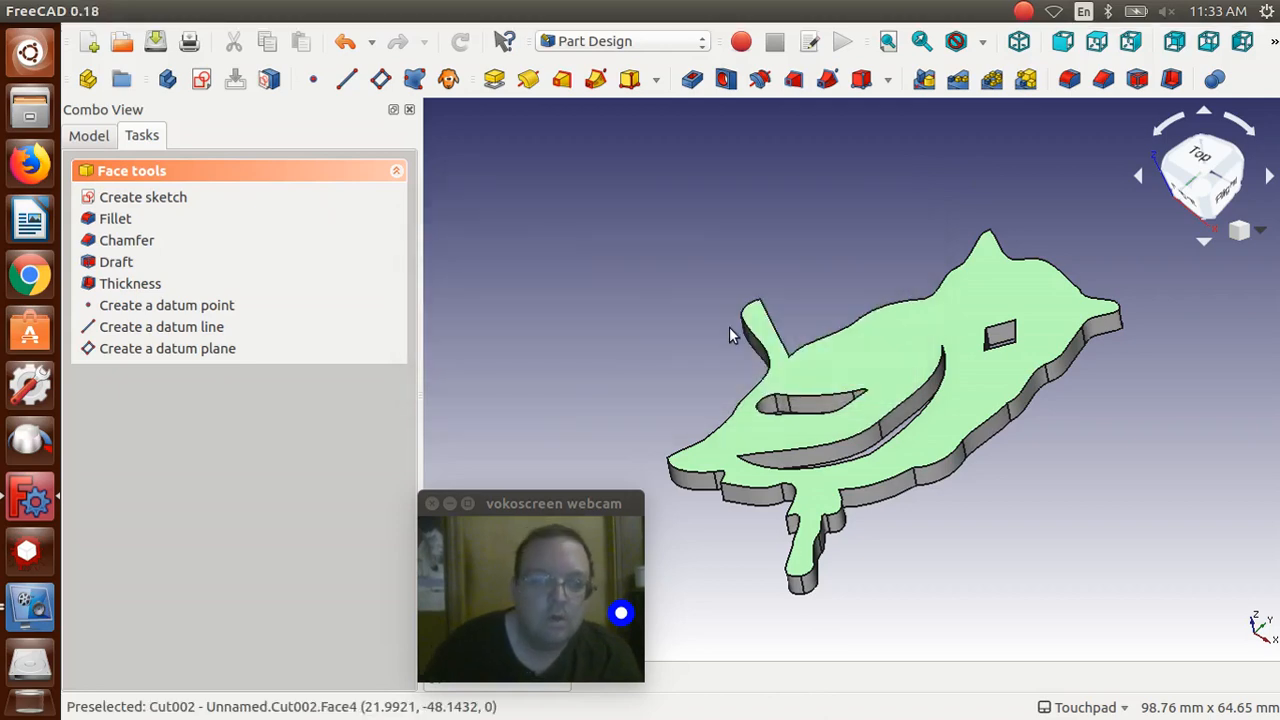
# Create a new body and put the owl cut, Cut002, into it as its base feature
pyautogui.click(485, 286)
pyautogui.click(106, 205)
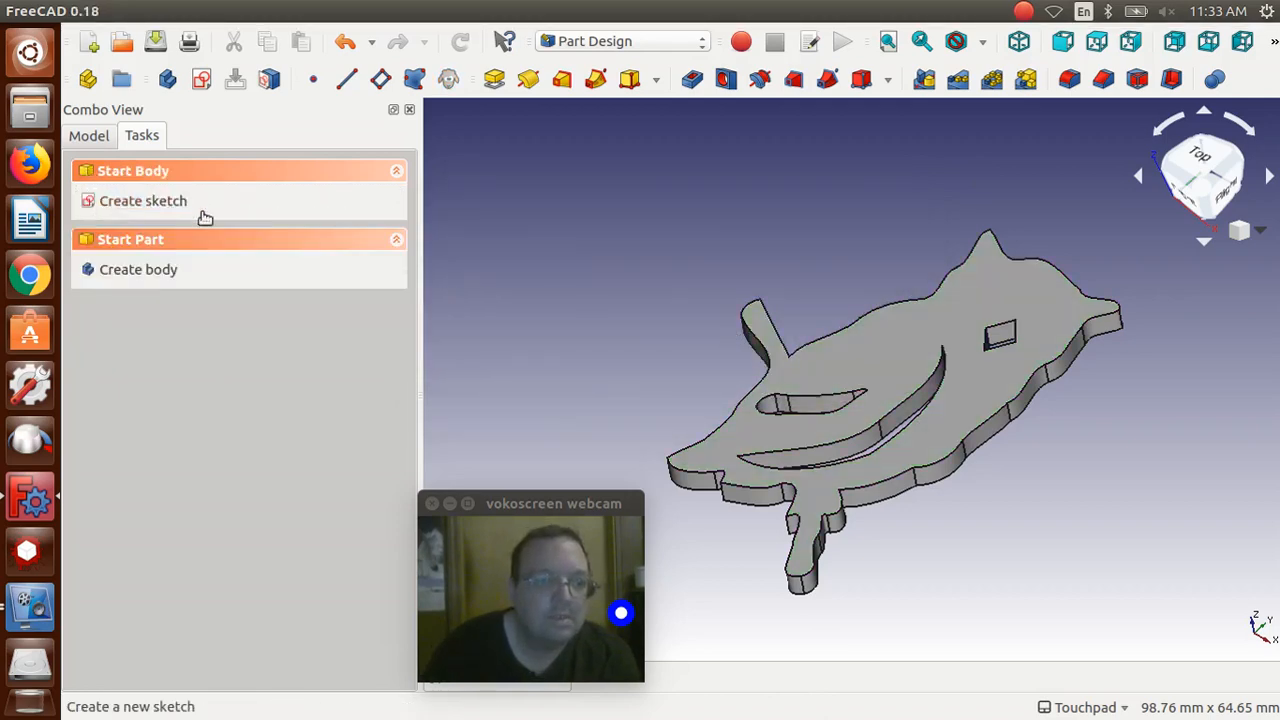
pyautogui.click(150, 269)
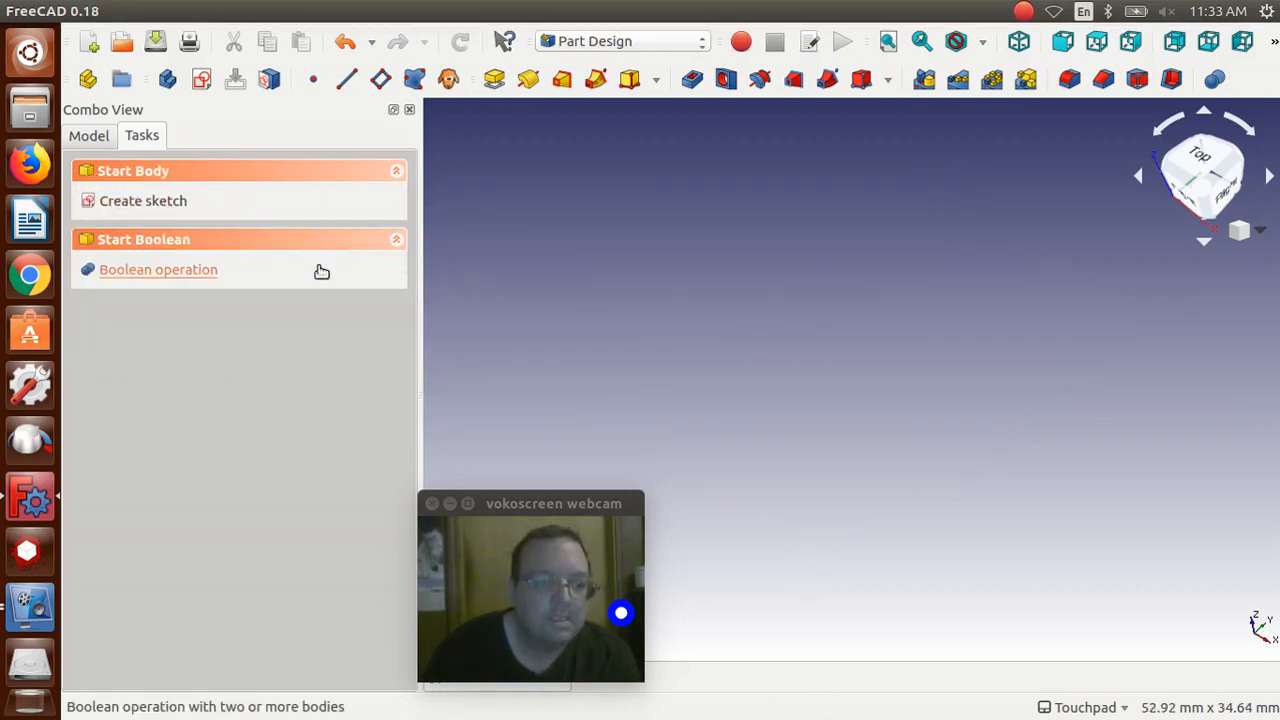
pyautogui.click(75, 141)
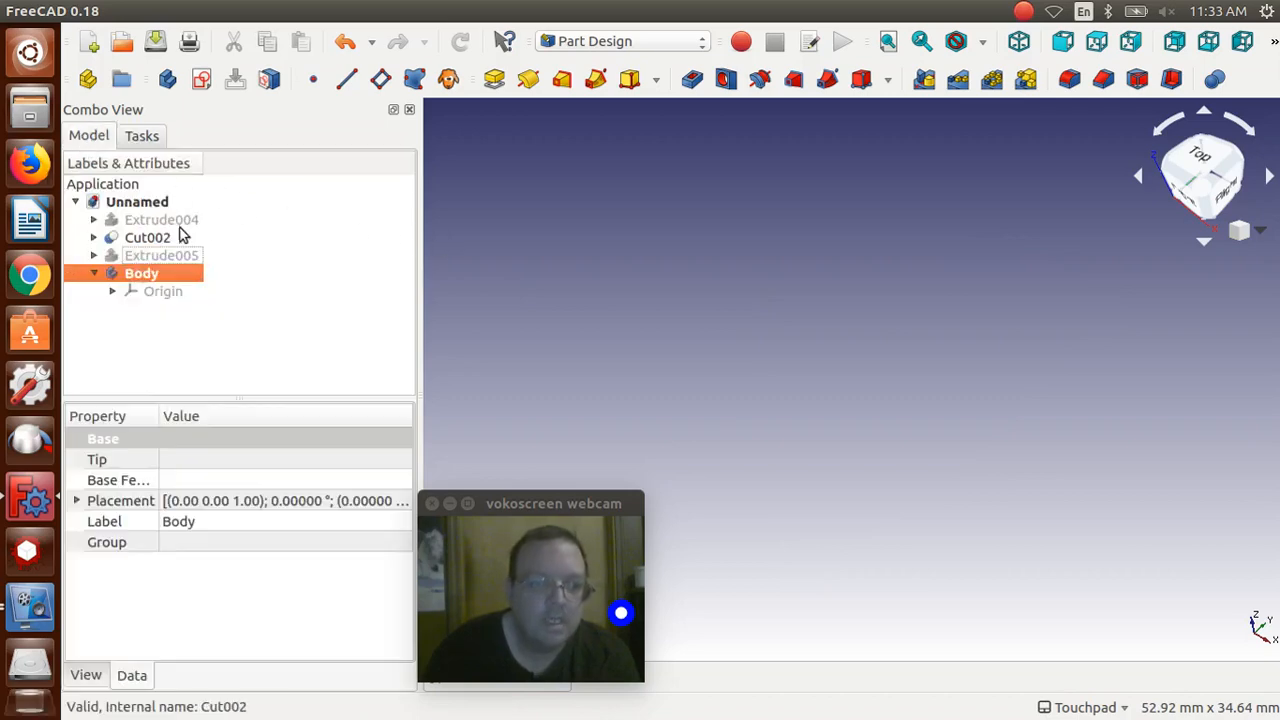
pyautogui.moveTo(140, 240); pyautogui.dragTo(145, 286)
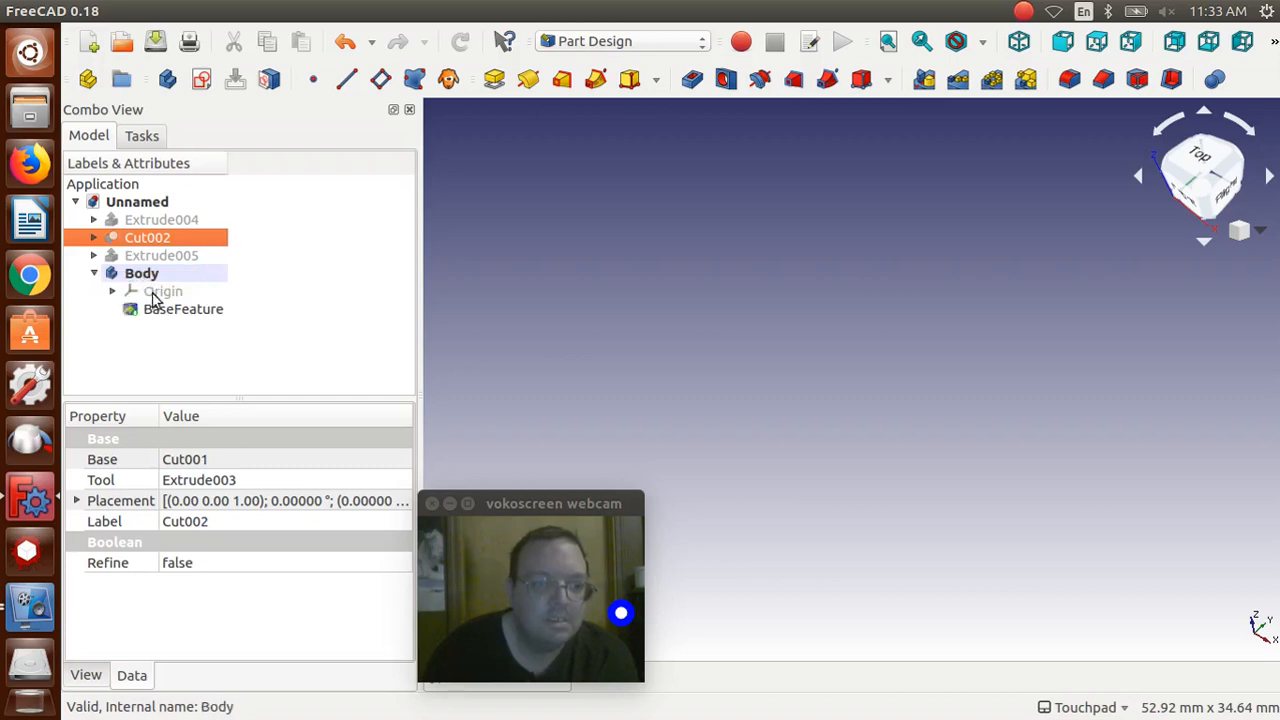
pyautogui.click(155, 308)
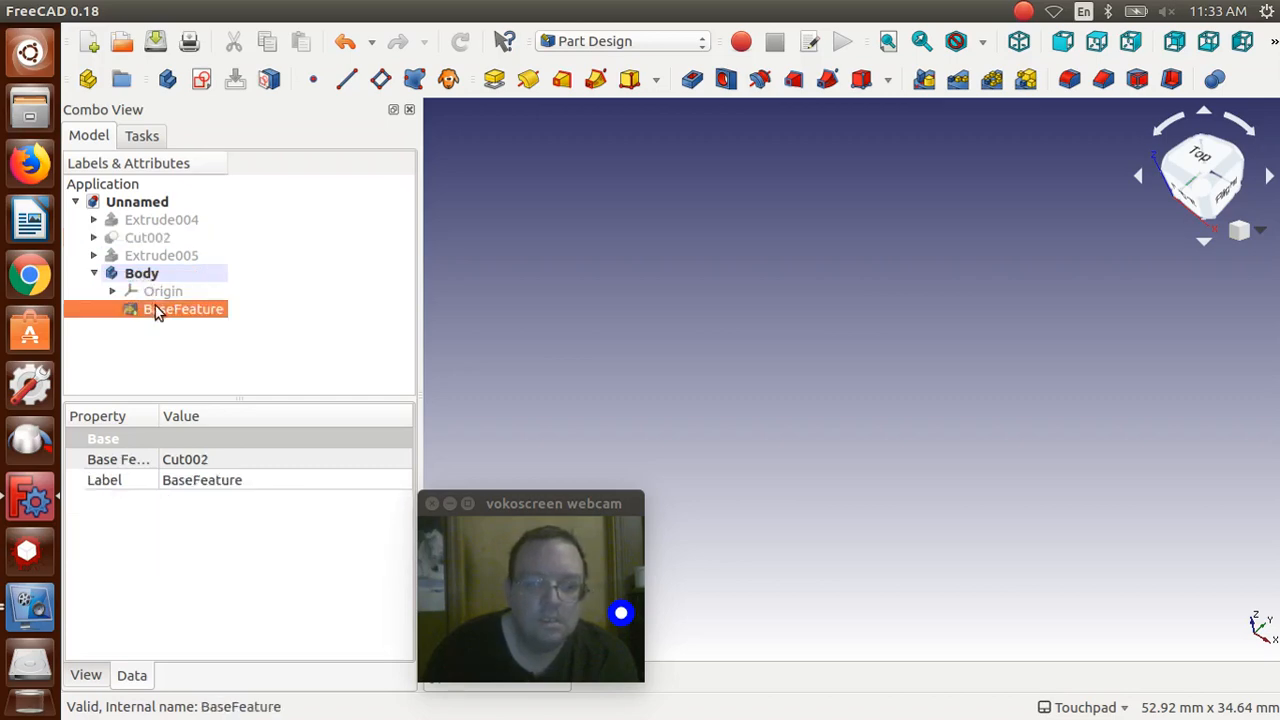
pyautogui.click(887, 42)
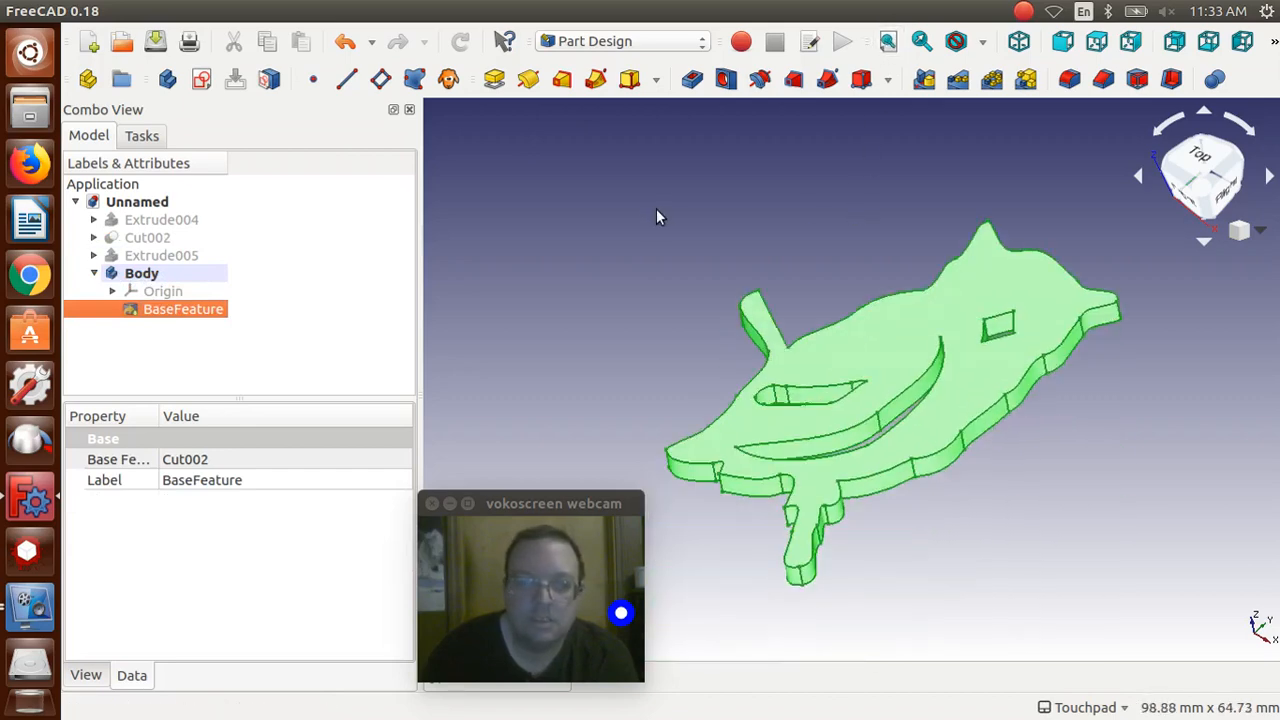
# Start a new sketch on the top face of the body's base feature
pyautogui.click(654, 214)
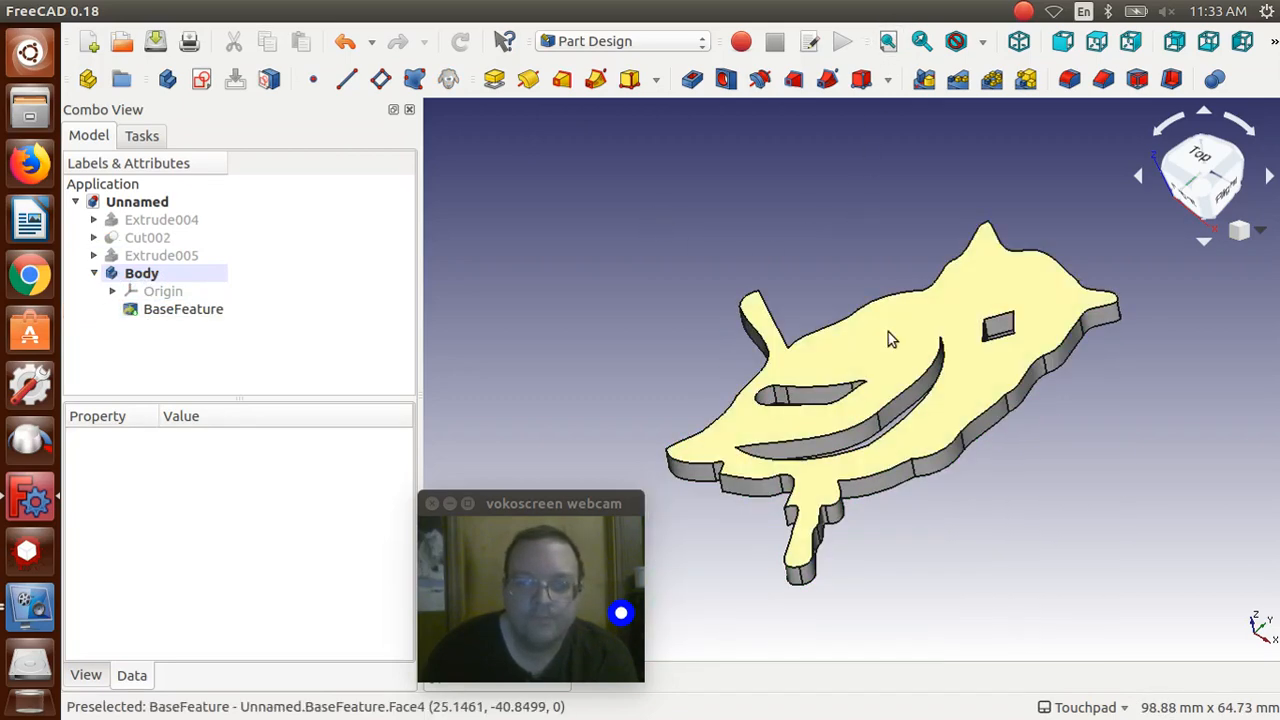
pyautogui.click(888, 332)
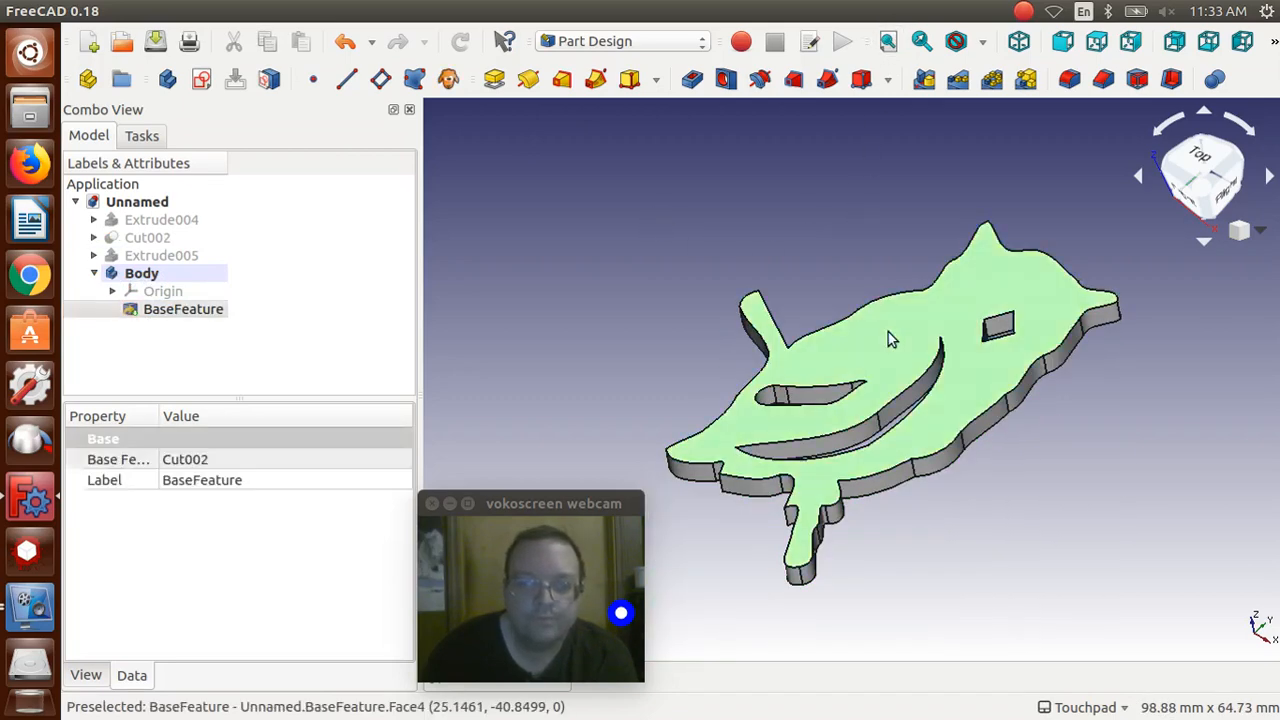
pyautogui.click(202, 79)
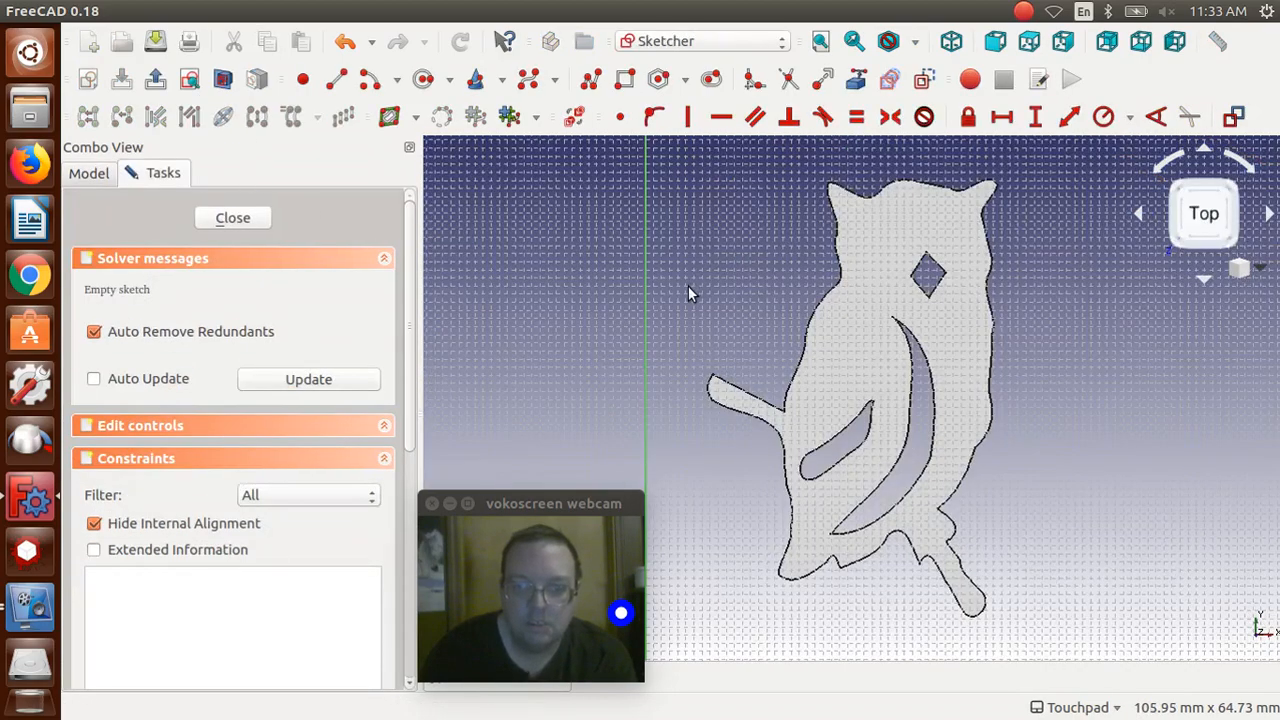
# Sketch two arcs by endpoints and rim point on the owl's head, one each side of the beak, as the lower outlines of the eyes
pyautogui.scroll(4, 688, 287)
pyautogui.scroll(-2, 689, 291)
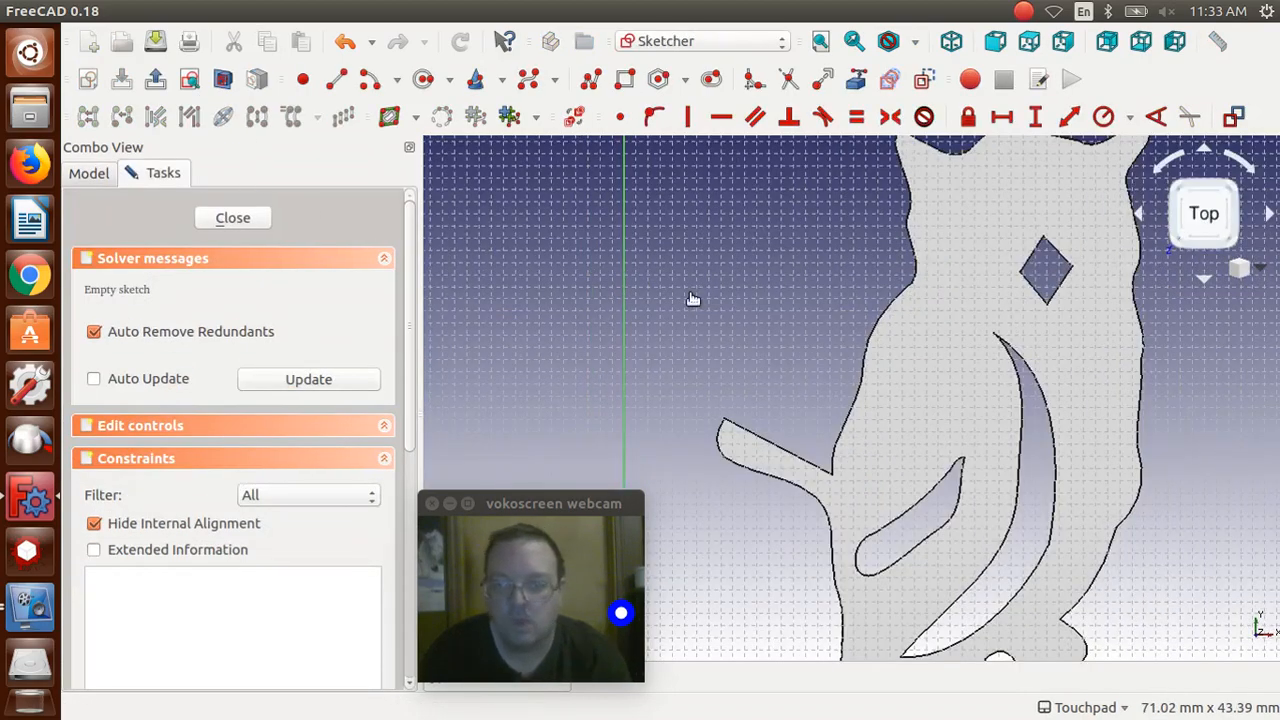
pyautogui.scroll(1, 689, 312)
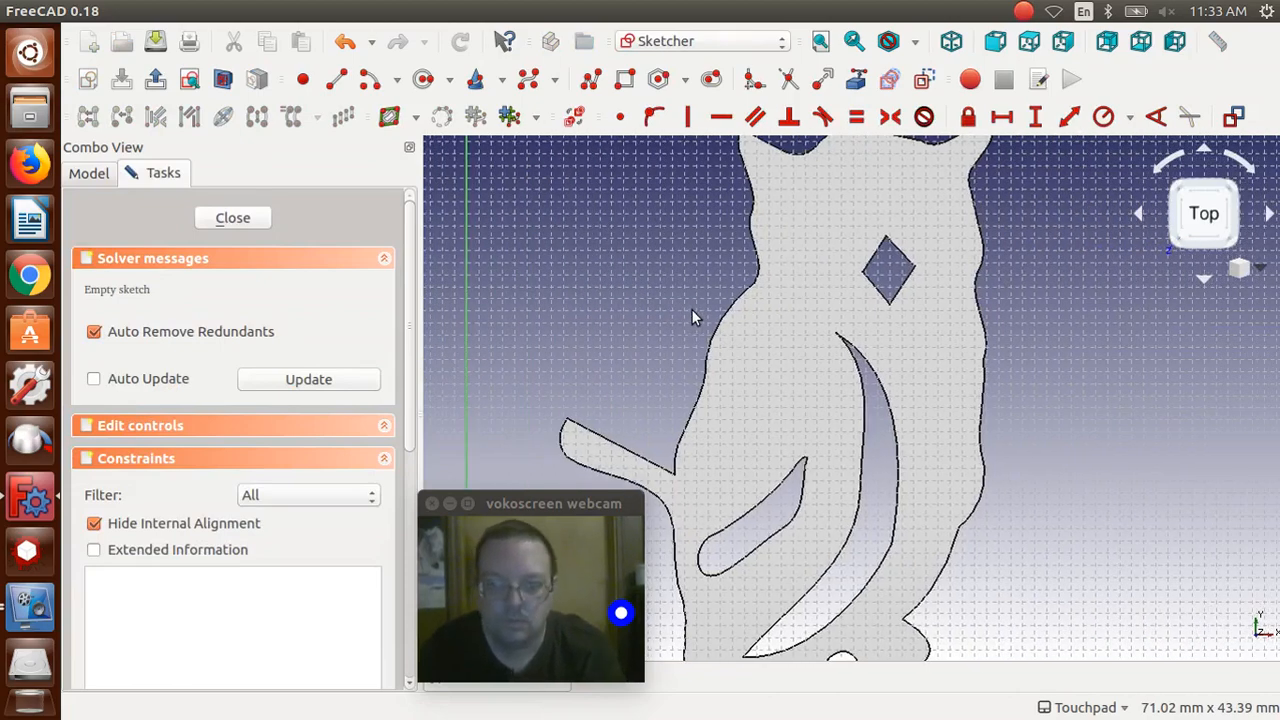
pyautogui.scroll(1, 691, 310)
pyautogui.press('Up')
pyautogui.press('Up')
pyautogui.scroll(2, 702, 311)
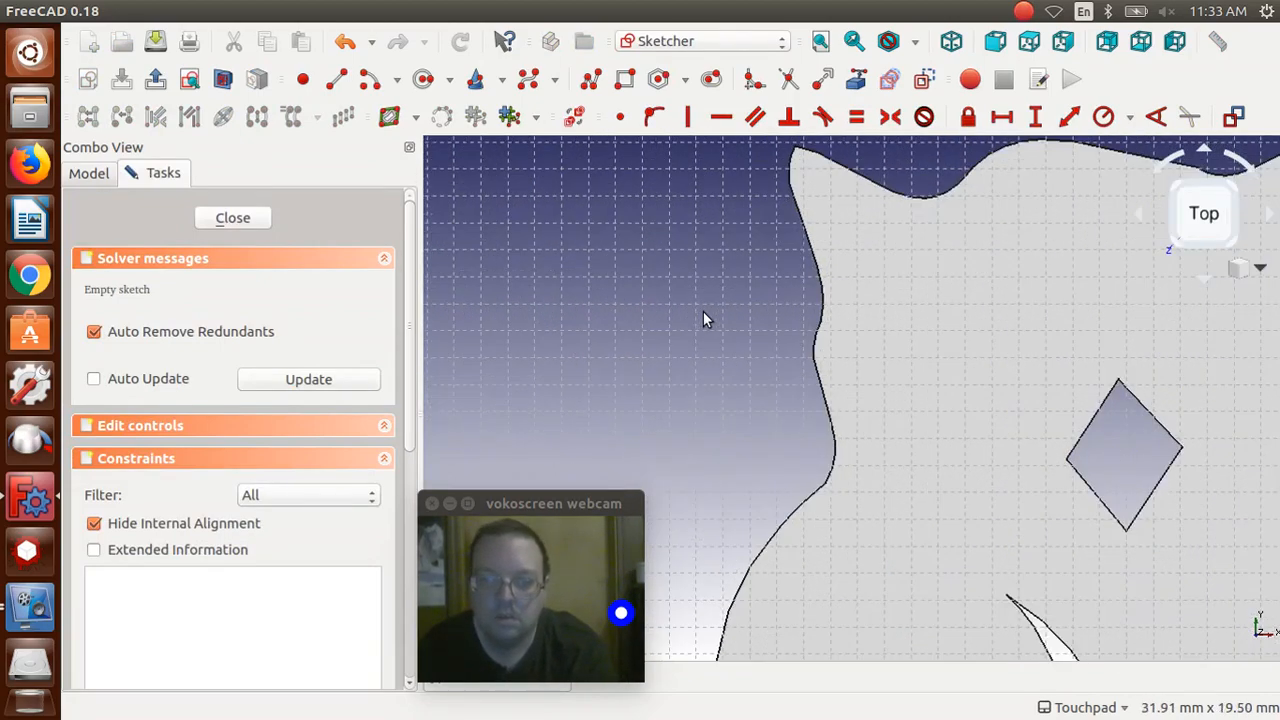
pyautogui.press('Right')
pyautogui.press('Right')
pyautogui.press('Right')
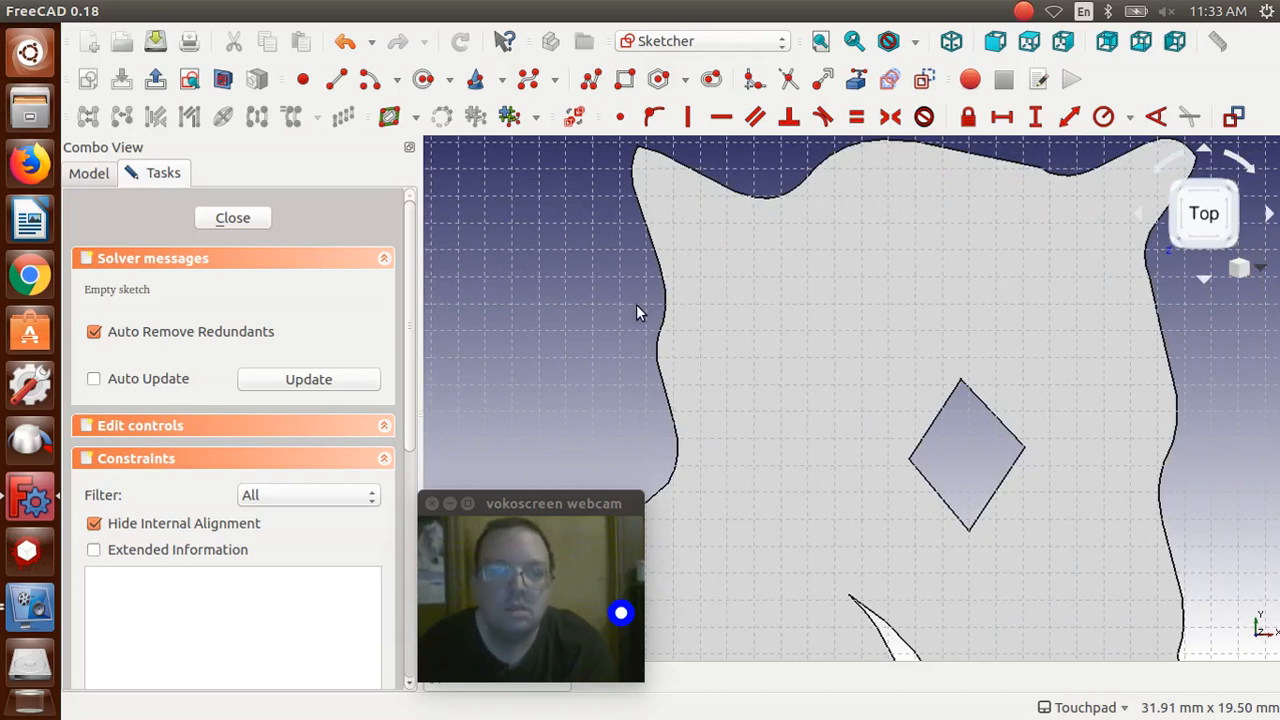
pyautogui.click(398, 84)
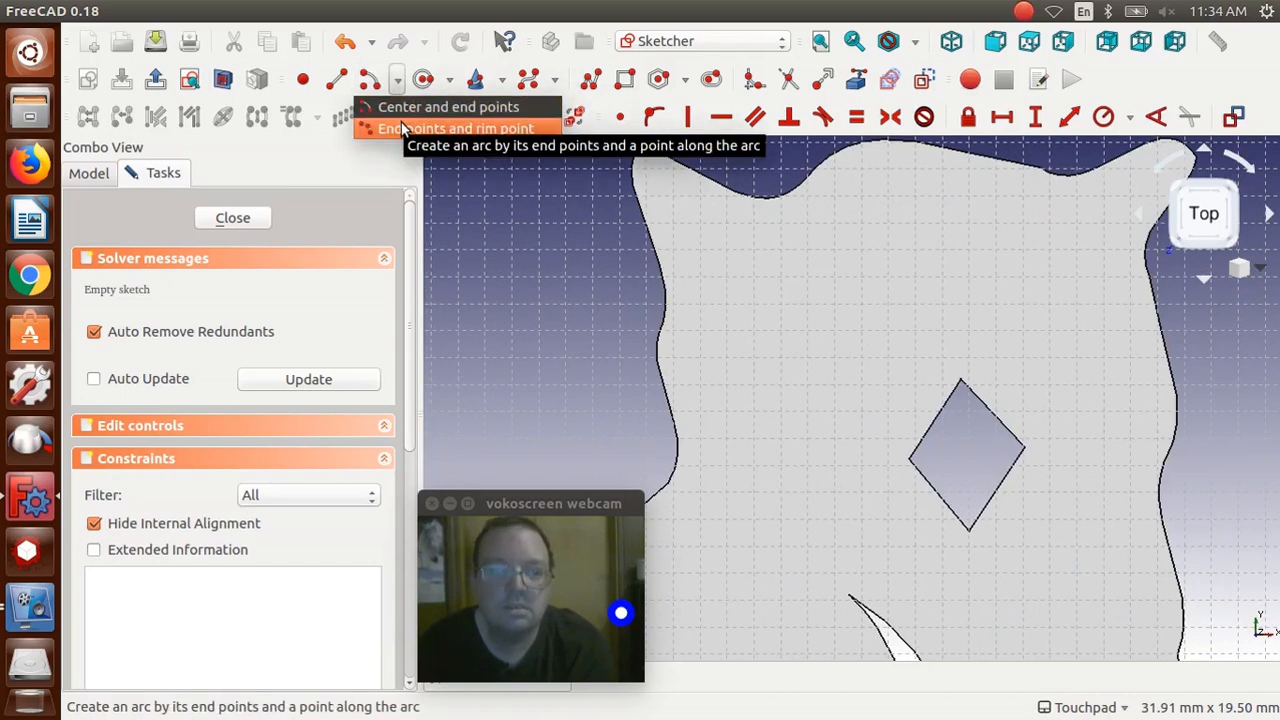
pyautogui.click(403, 128)
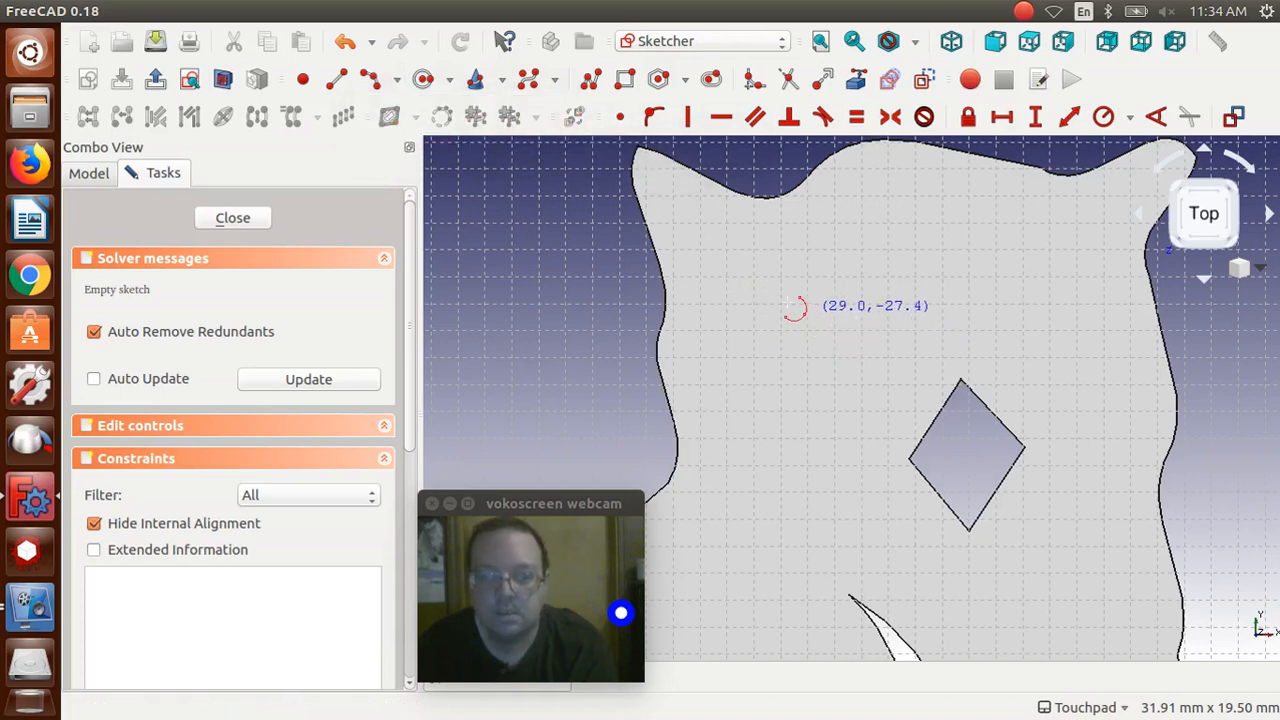
pyautogui.click(785, 289)
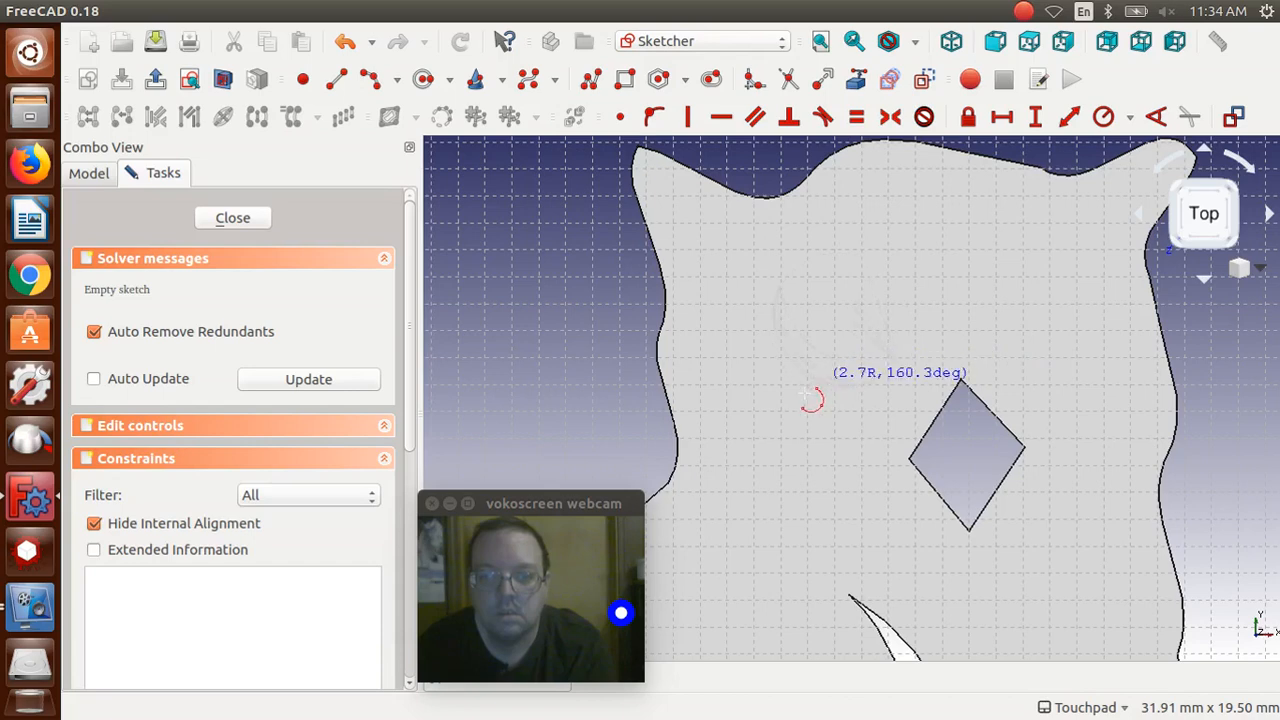
pyautogui.click(788, 432)
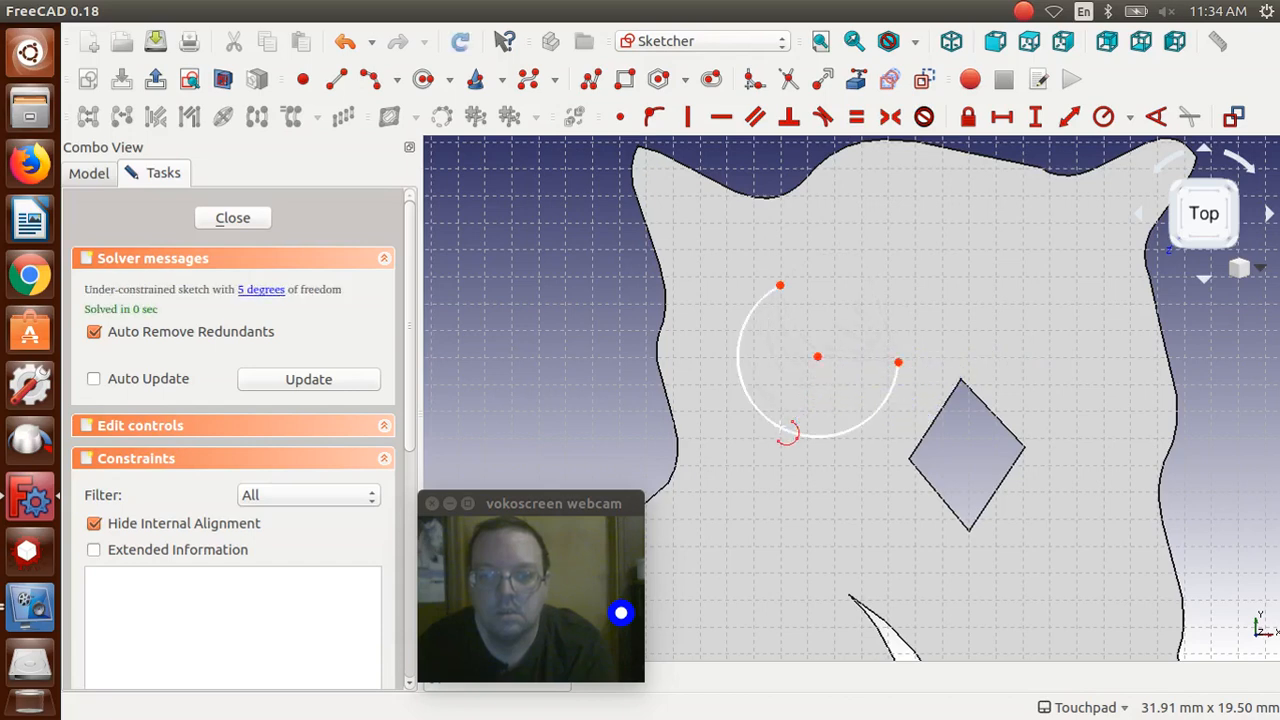
pyautogui.click(1020, 306)
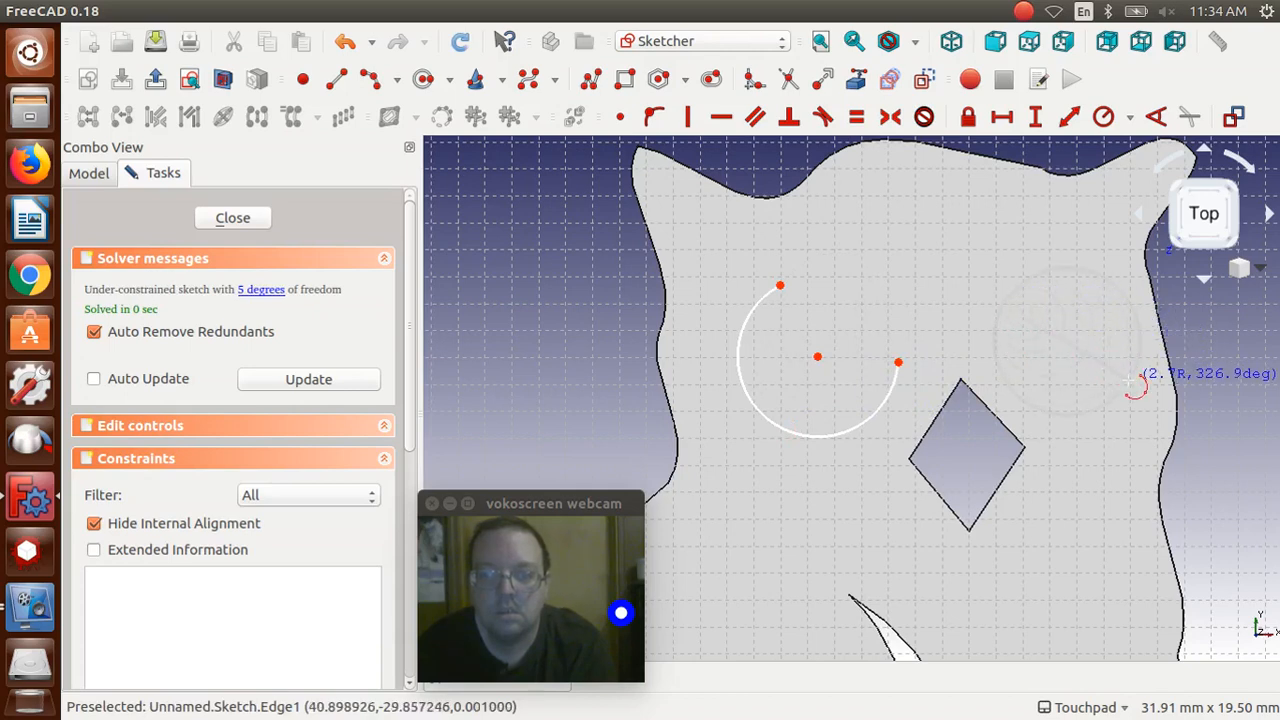
pyautogui.click(1065, 429)
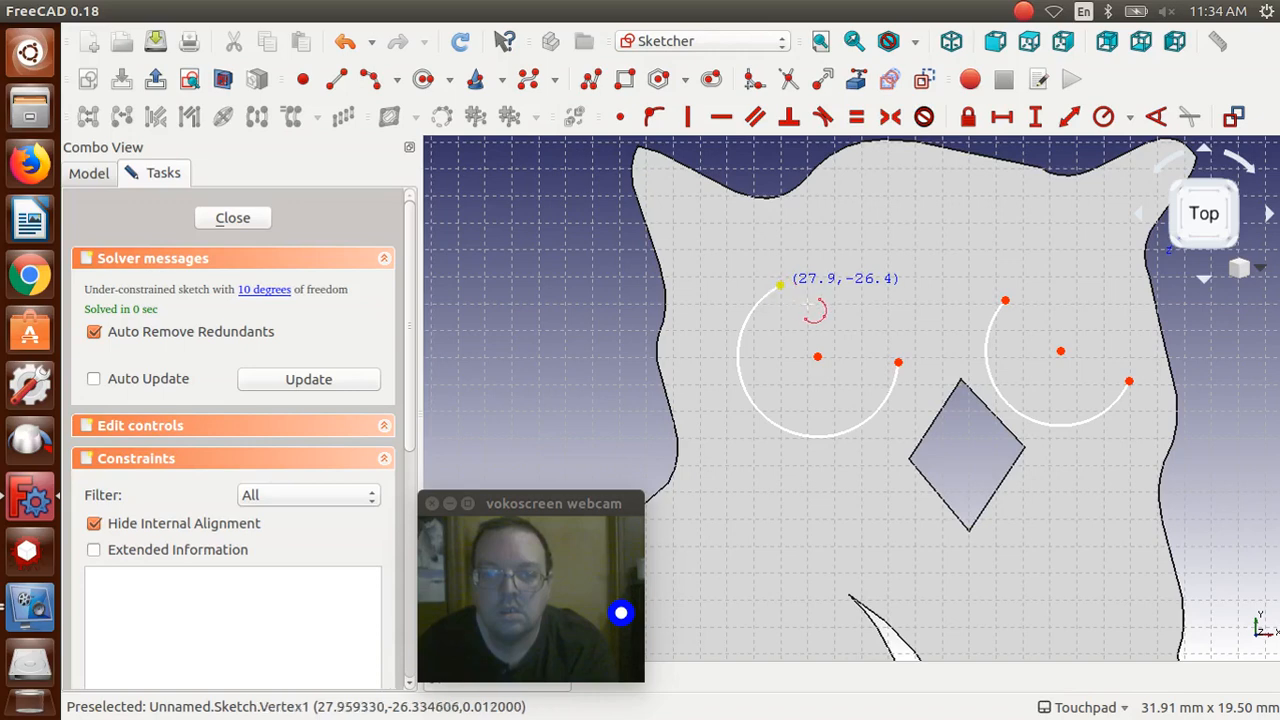
# Add a shallower inner arc between the endpoints of each eye arc to form two crescents
pyautogui.click(780, 286)
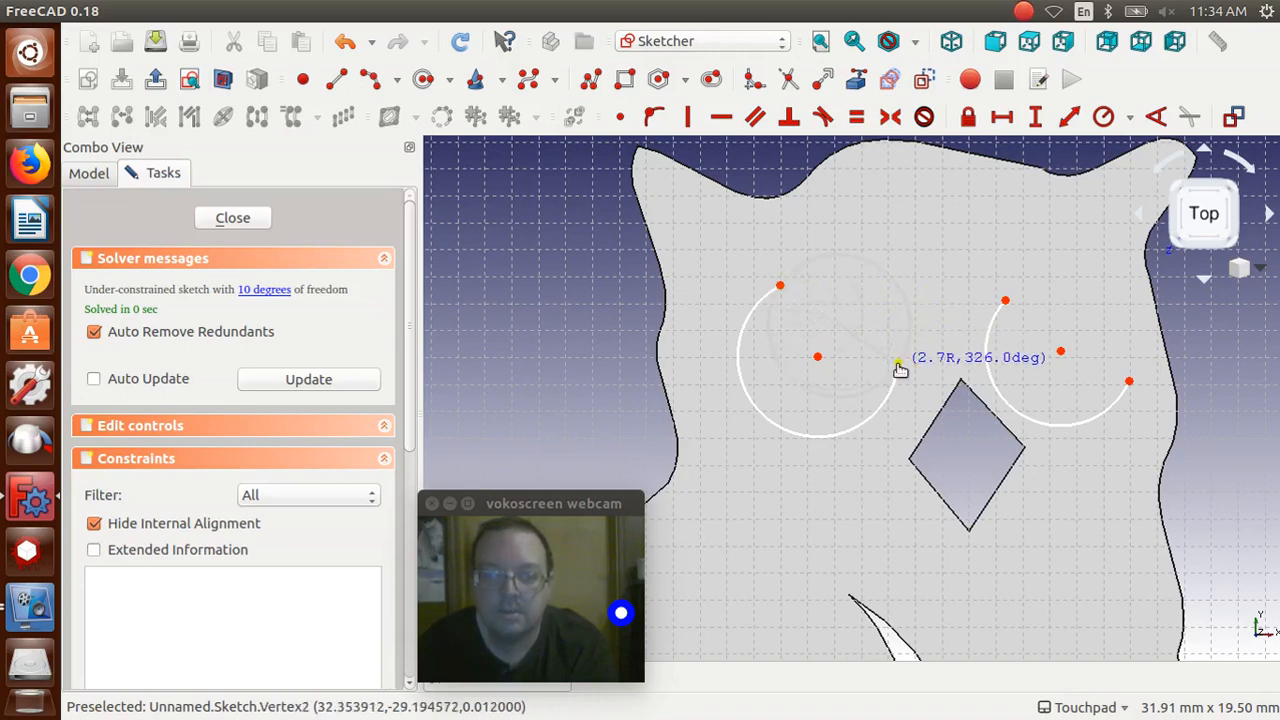
pyautogui.click(897, 363)
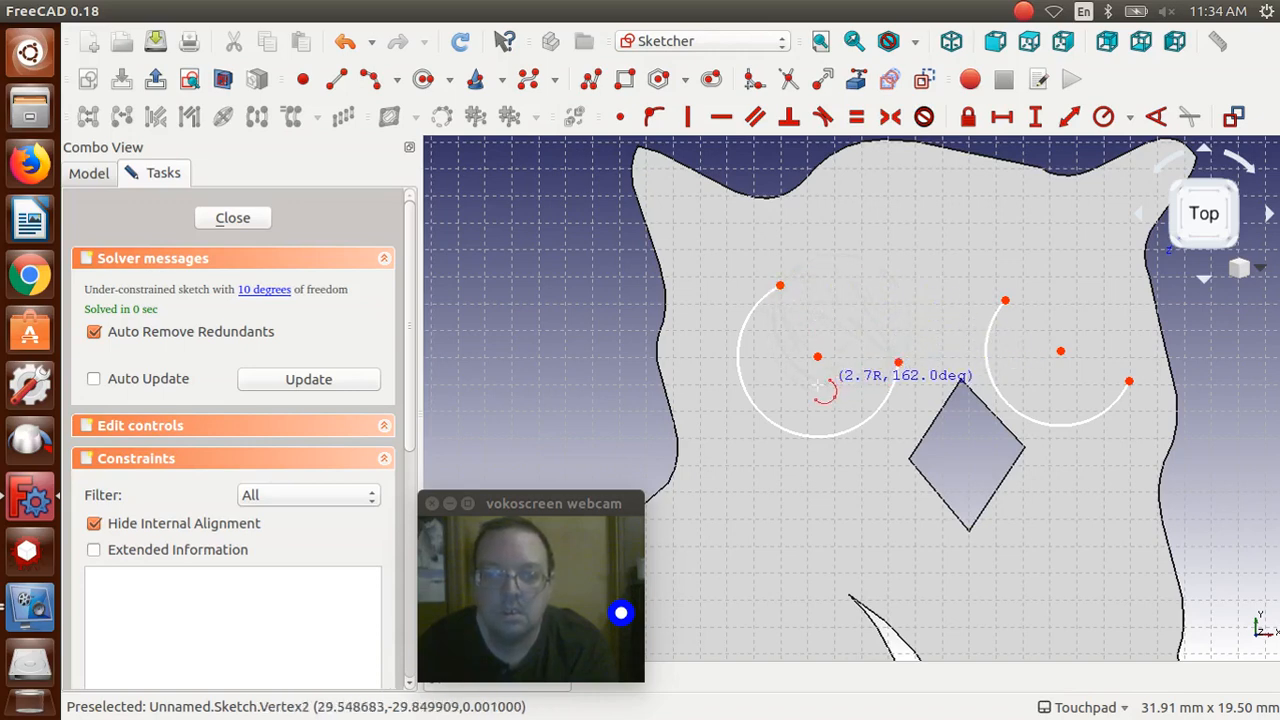
pyautogui.click(813, 386)
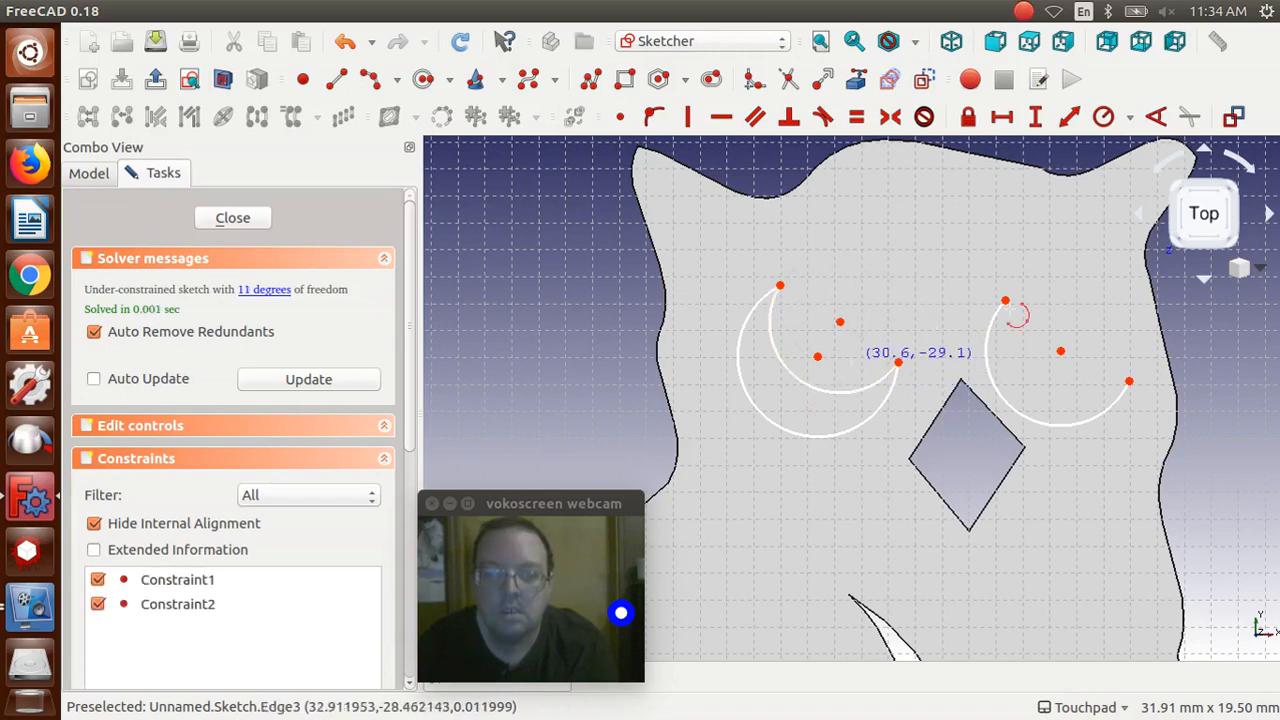
pyautogui.click(1005, 300)
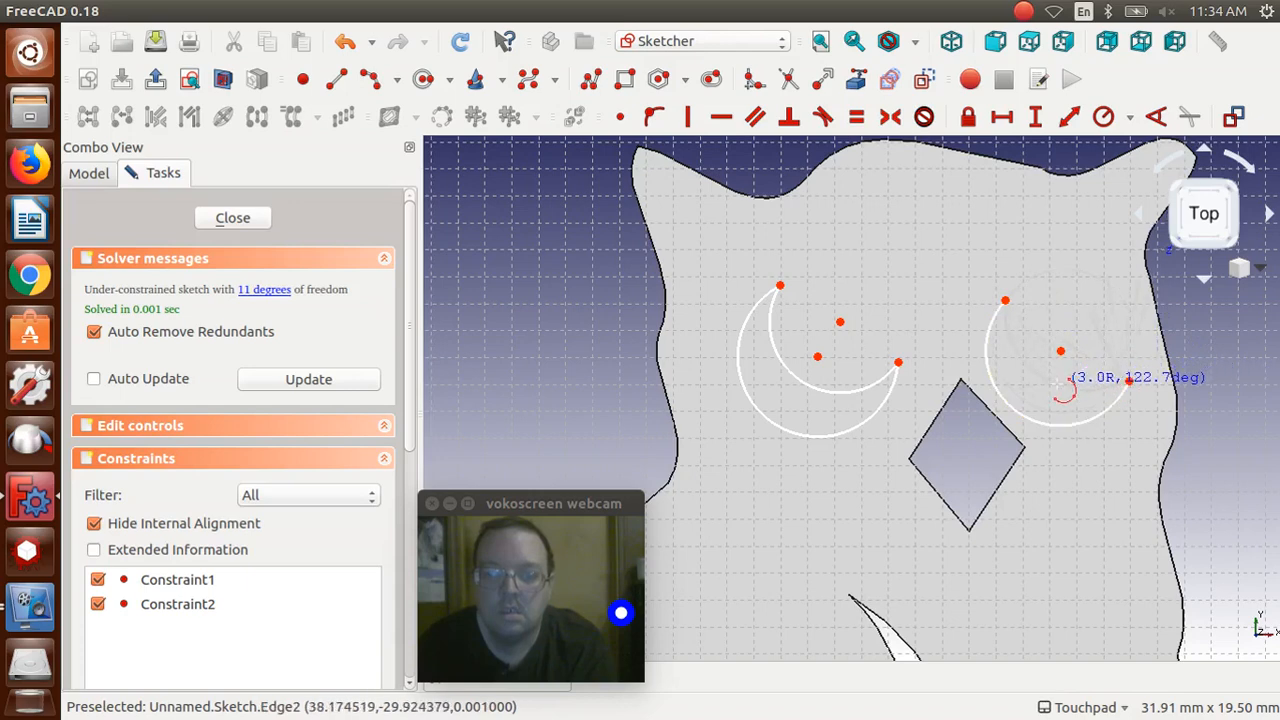
pyautogui.click(1059, 391)
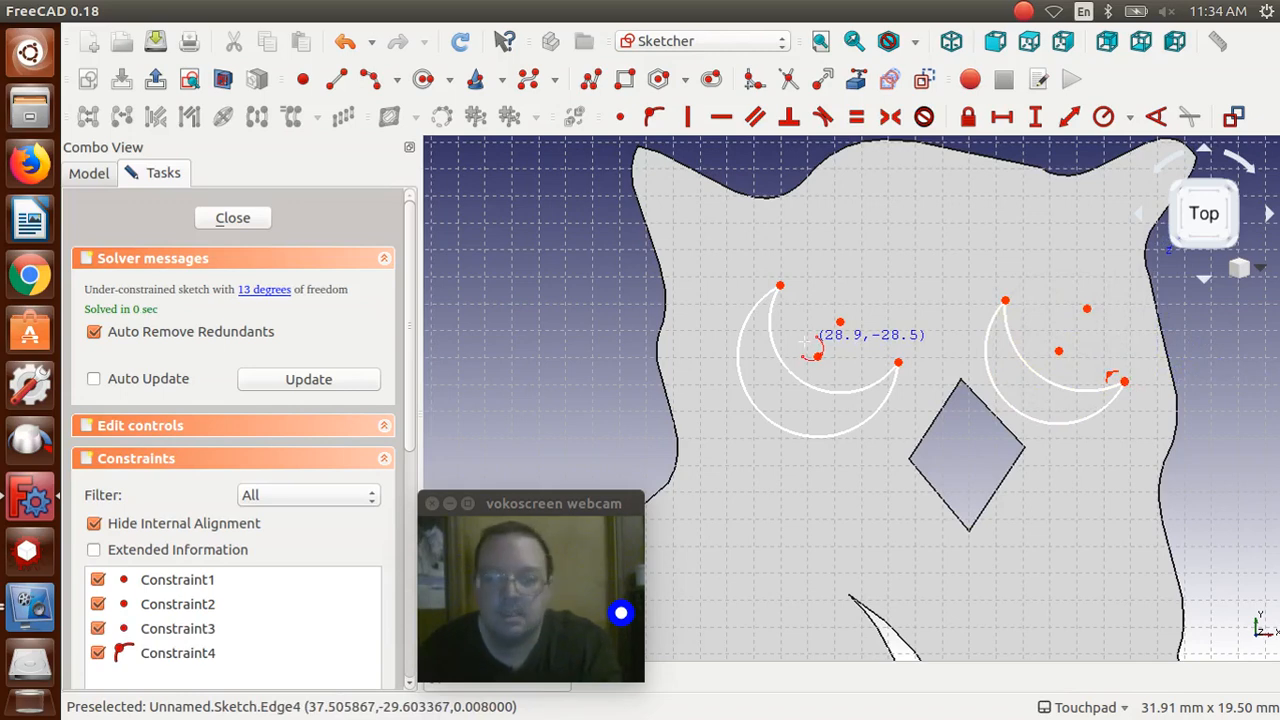
pyautogui.press('Escape')
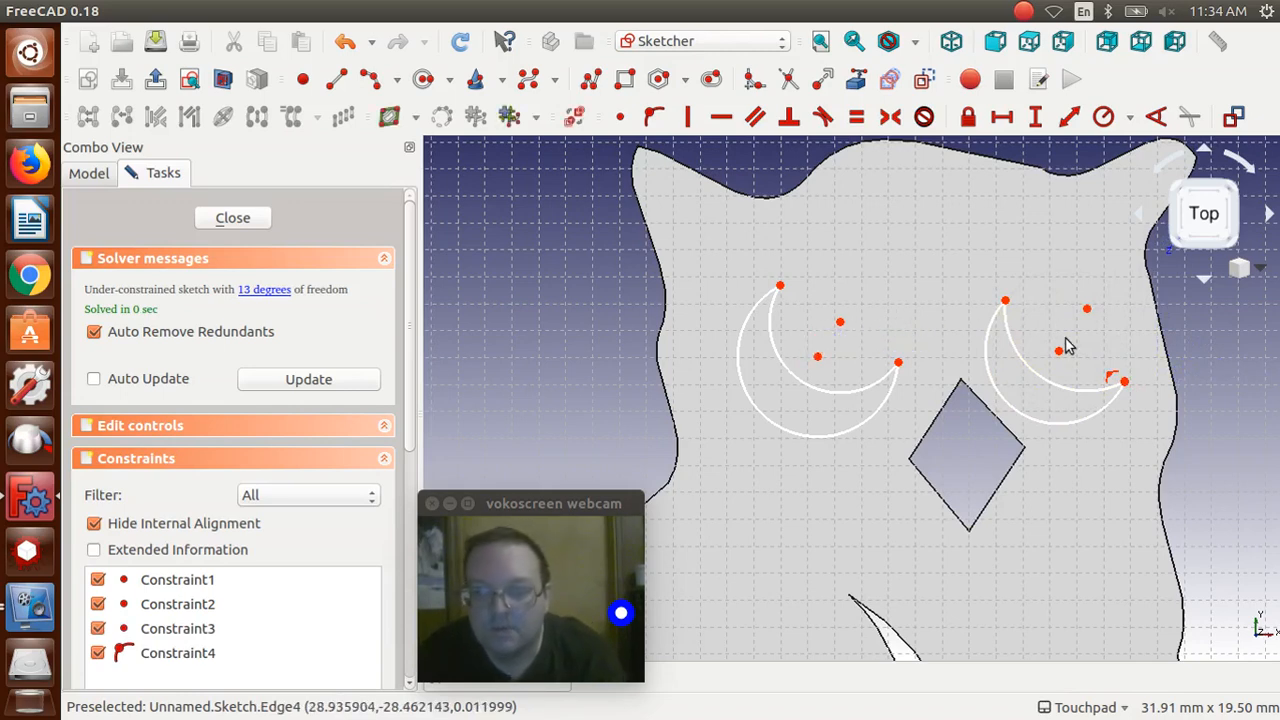
# Move the end points of the eye crescent on the right of the beak and join its outer arc ends with a coincident constraint
pyautogui.moveTo(1005, 302)
pyautogui.mouseDown()
pyautogui.moveTo(1008, 288)
pyautogui.moveTo(1010, 303)
pyautogui.mouseUp()
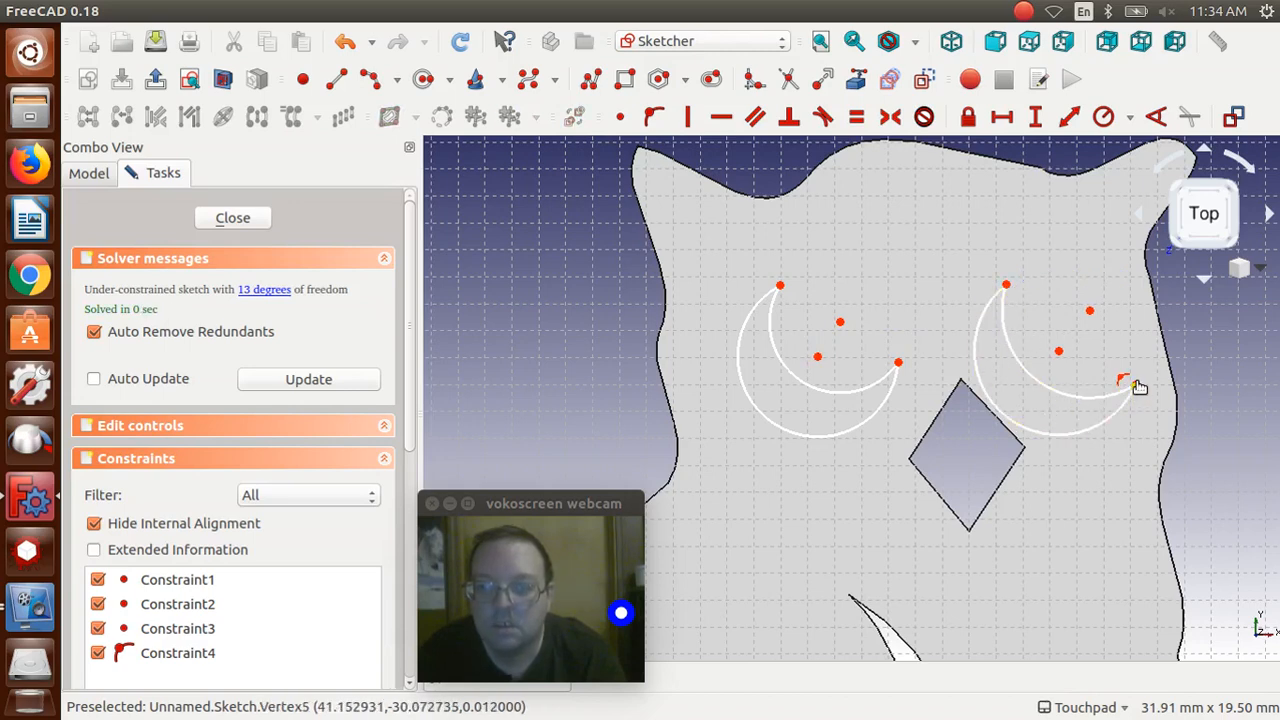
pyautogui.moveTo(1136, 390); pyautogui.dragTo(1139, 379)
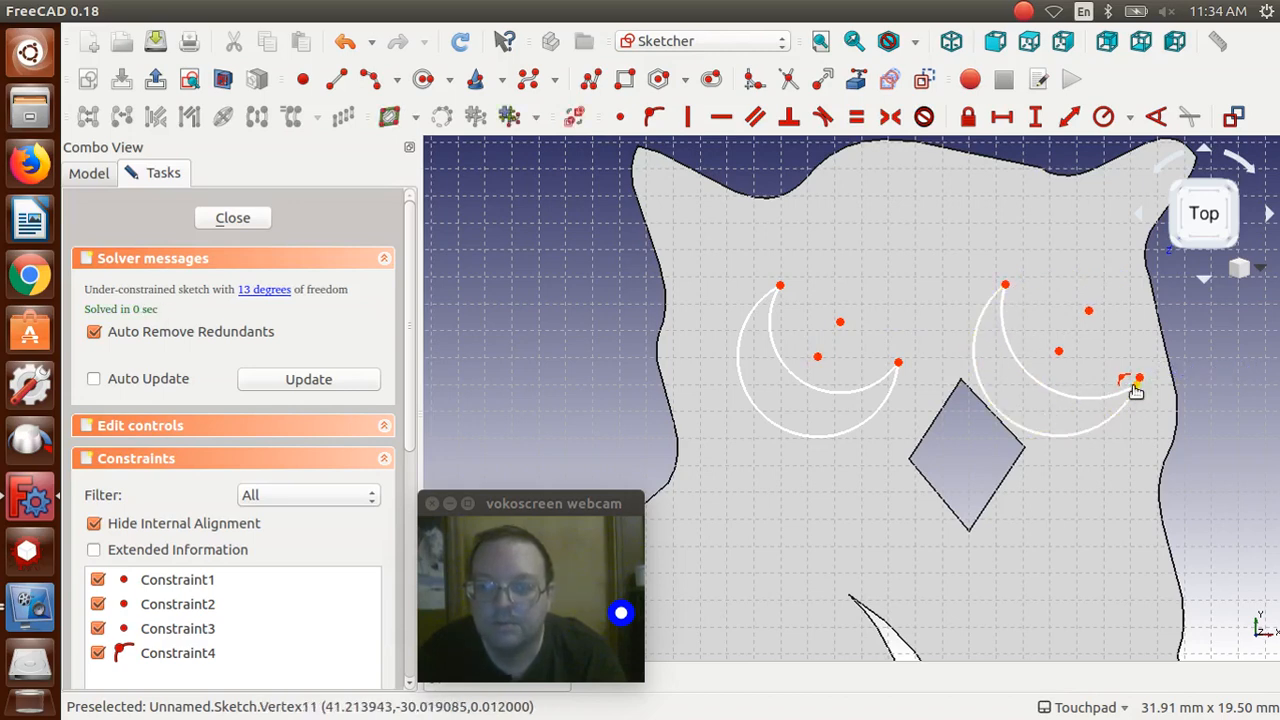
pyautogui.click(1136, 387)
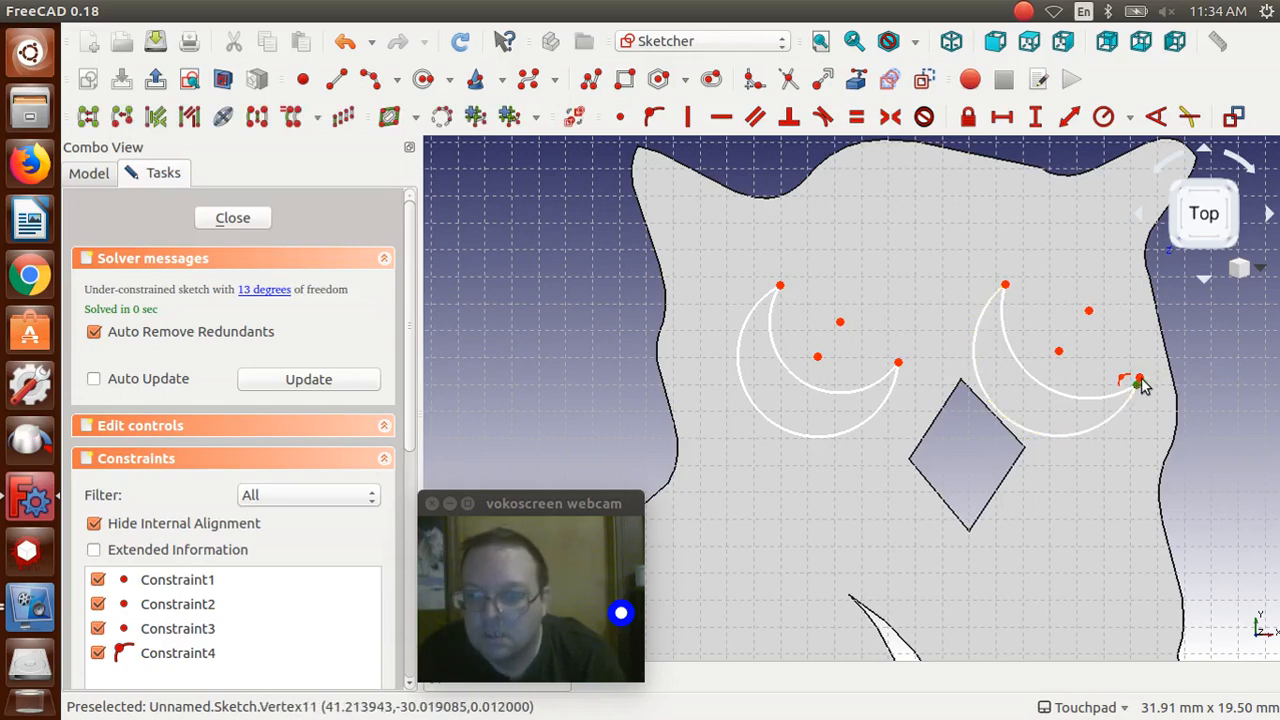
pyautogui.click(1139, 380)
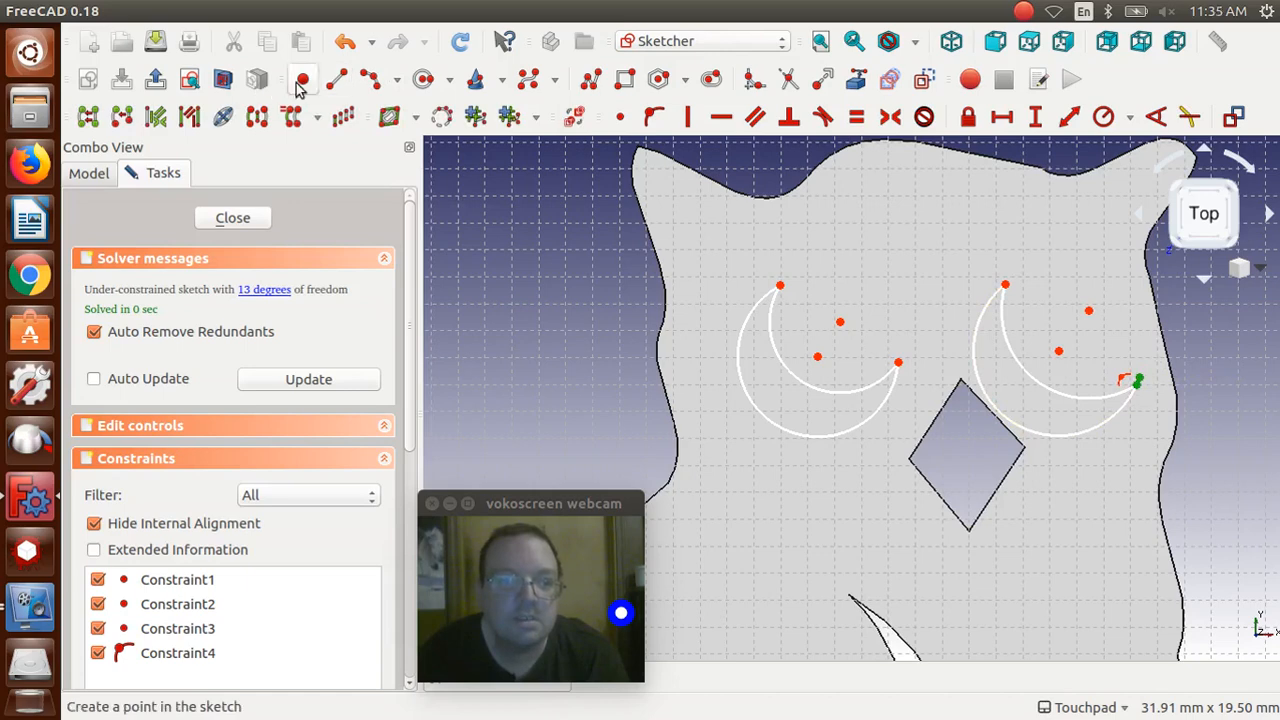
pyautogui.click(617, 120)
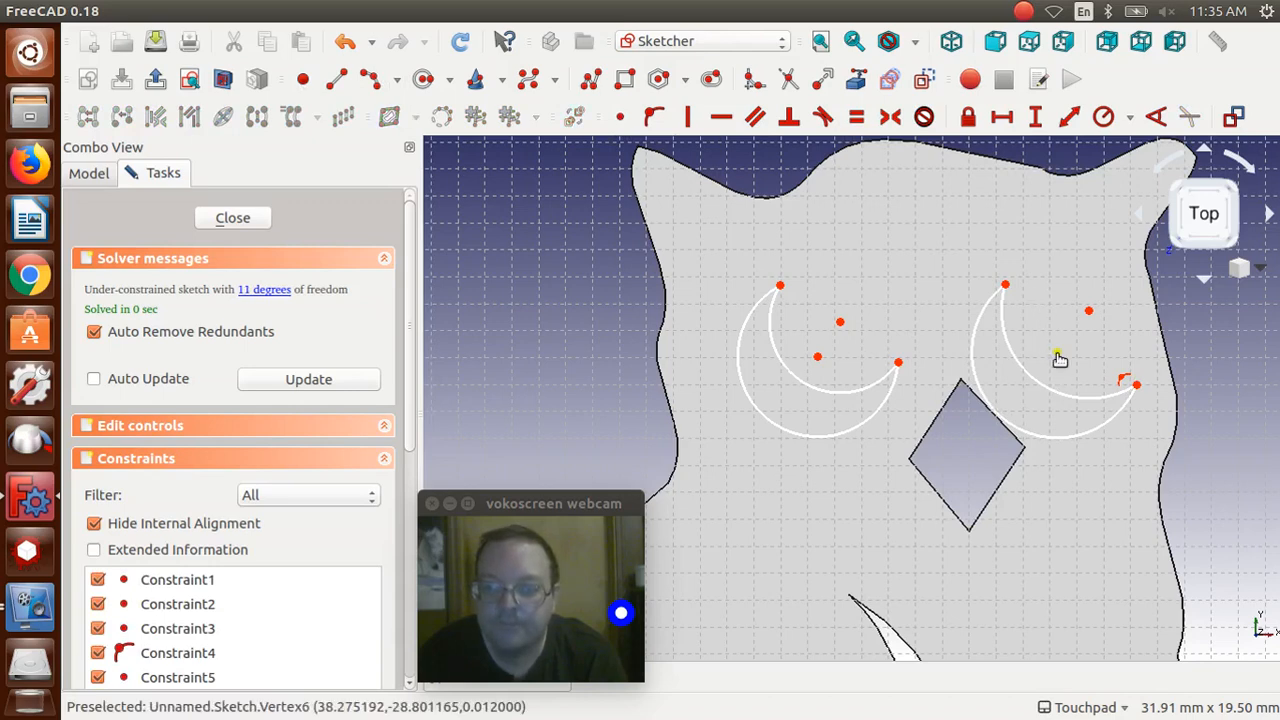
# Reshape both eye crescents by moving their arc centres and end points, keeping them clear of the beak, and finish the sketch
pyautogui.moveTo(1065, 356); pyautogui.dragTo(1059, 371)
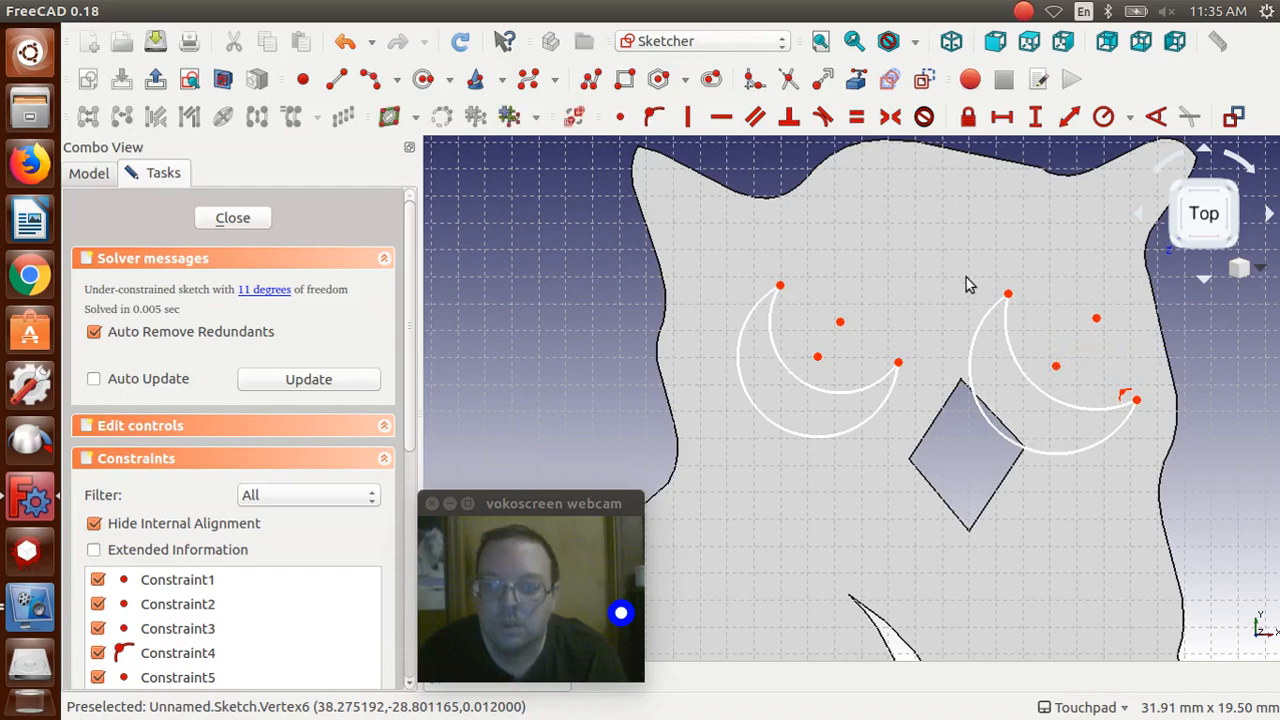
pyautogui.moveTo(1005, 291); pyautogui.dragTo(1009, 272)
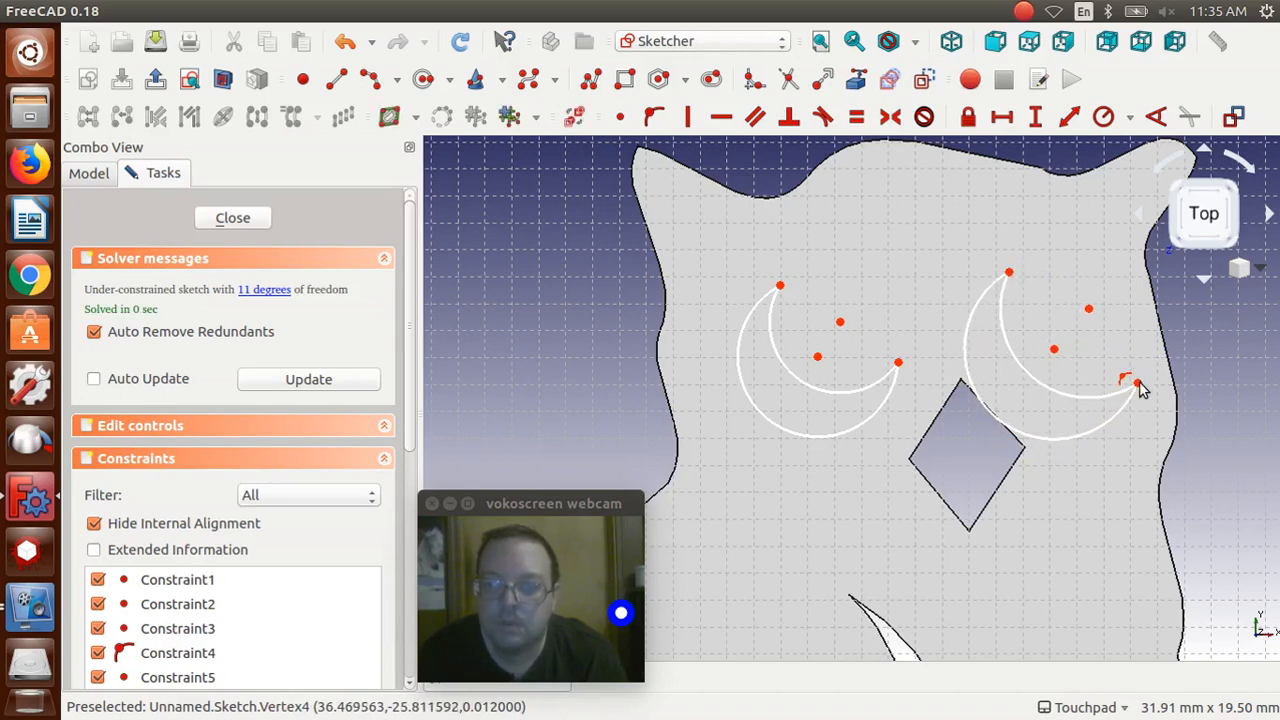
pyautogui.moveTo(1137, 387); pyautogui.dragTo(1132, 360)
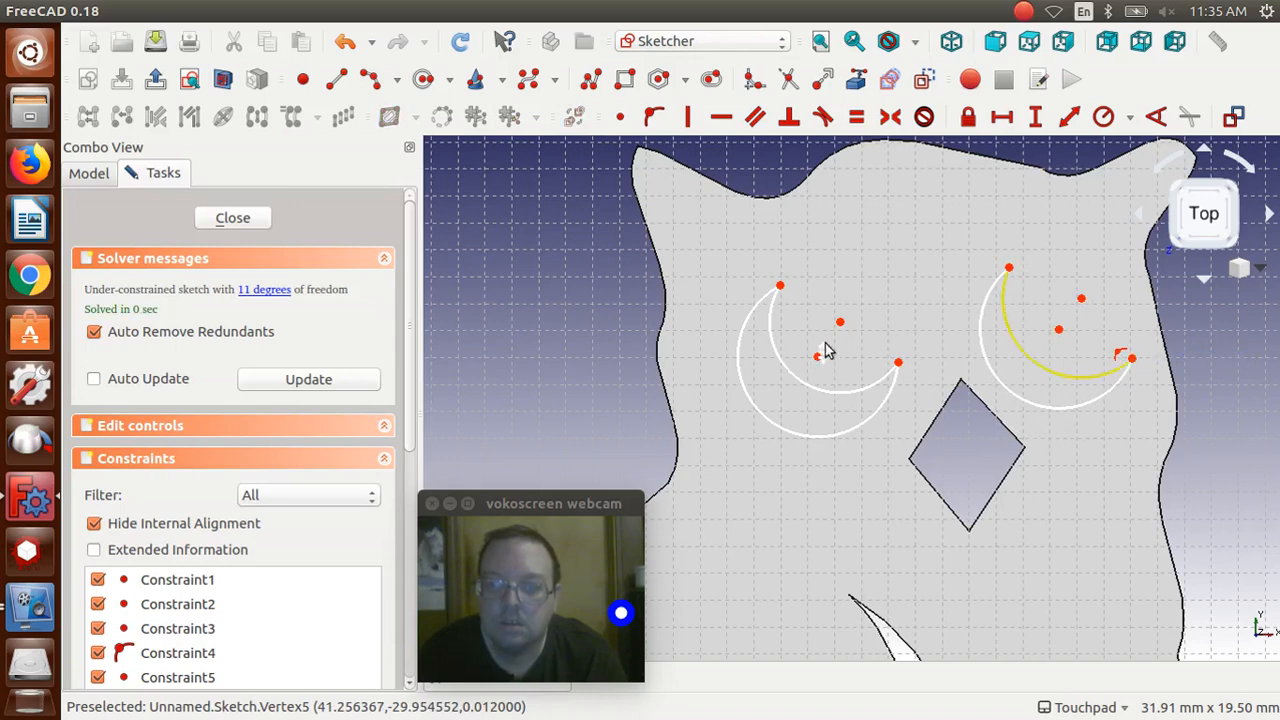
pyautogui.moveTo(816, 358); pyautogui.dragTo(857, 303)
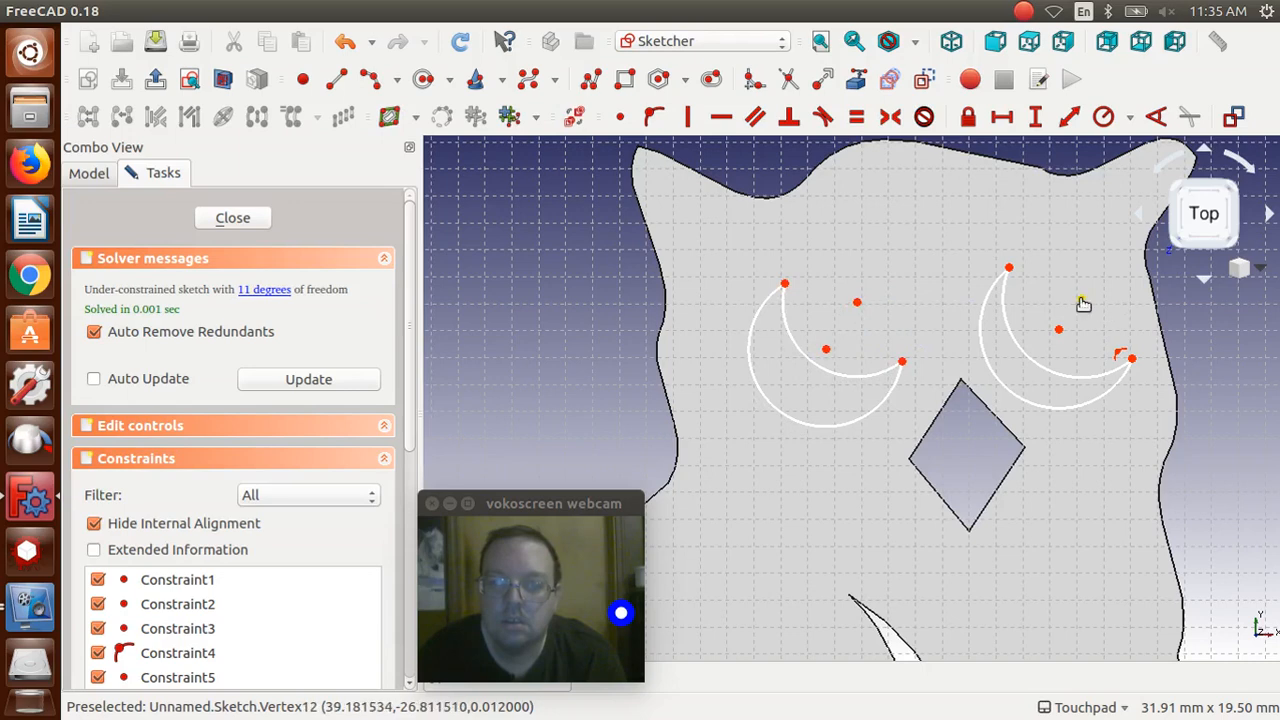
pyautogui.moveTo(1081, 299); pyautogui.dragTo(1080, 292)
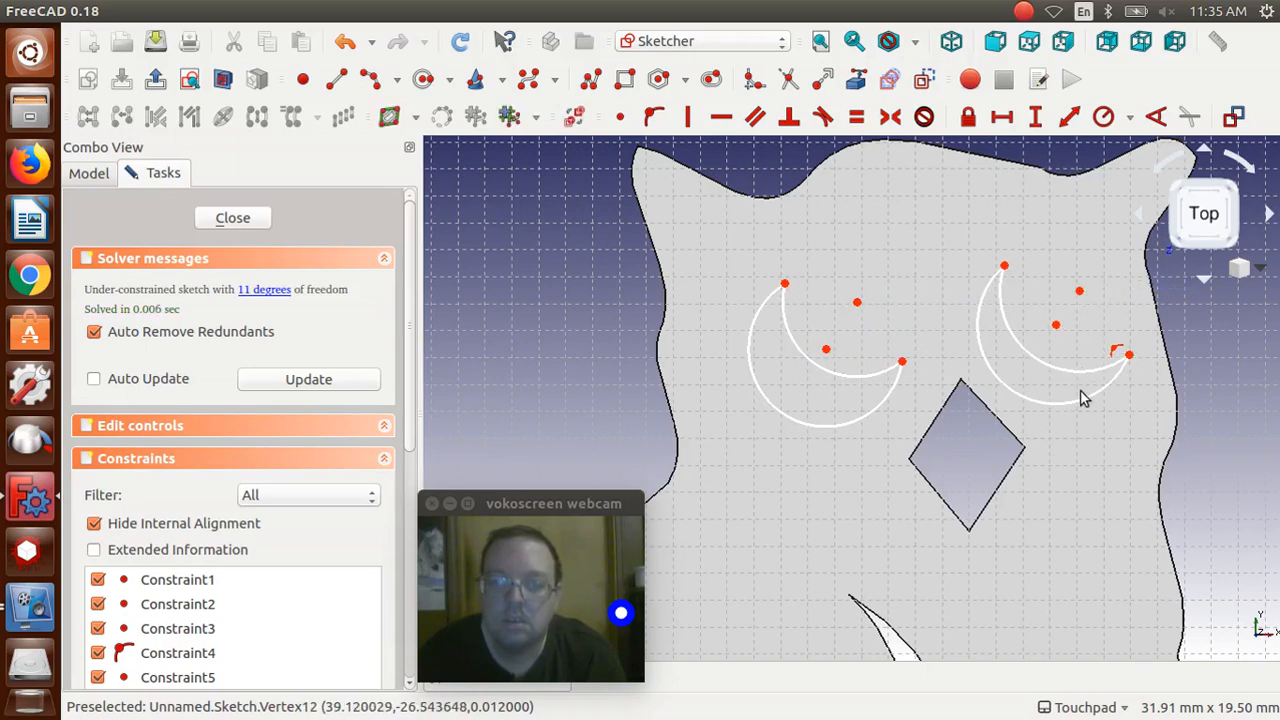
pyautogui.click(212, 223)
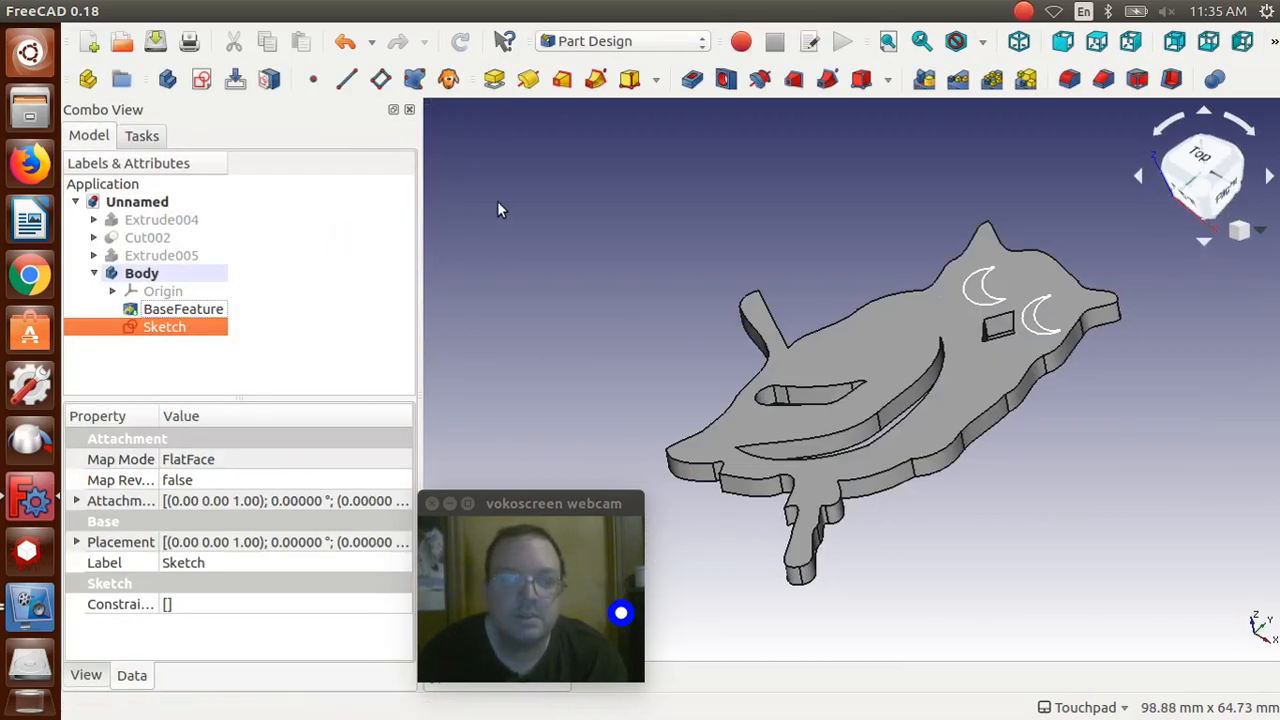
# Pocket the crescent eye sketch through all of the owl body
pyautogui.click(694, 81)
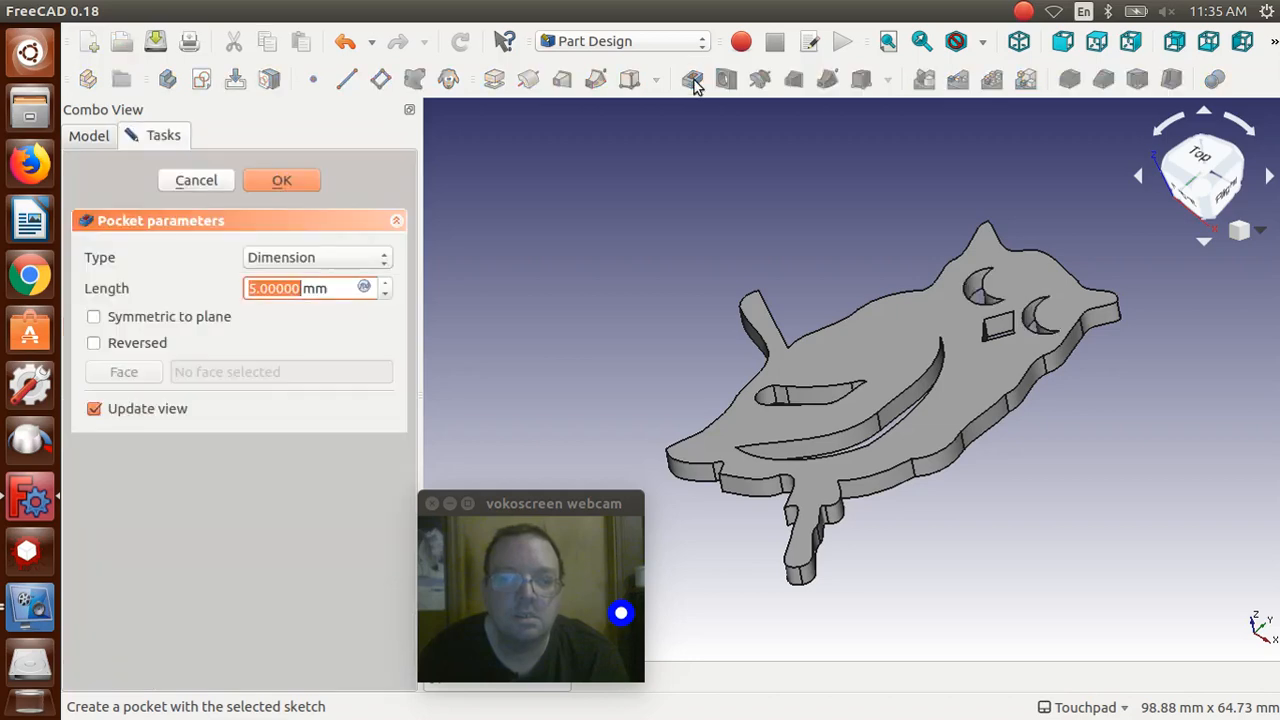
pyautogui.click(346, 261)
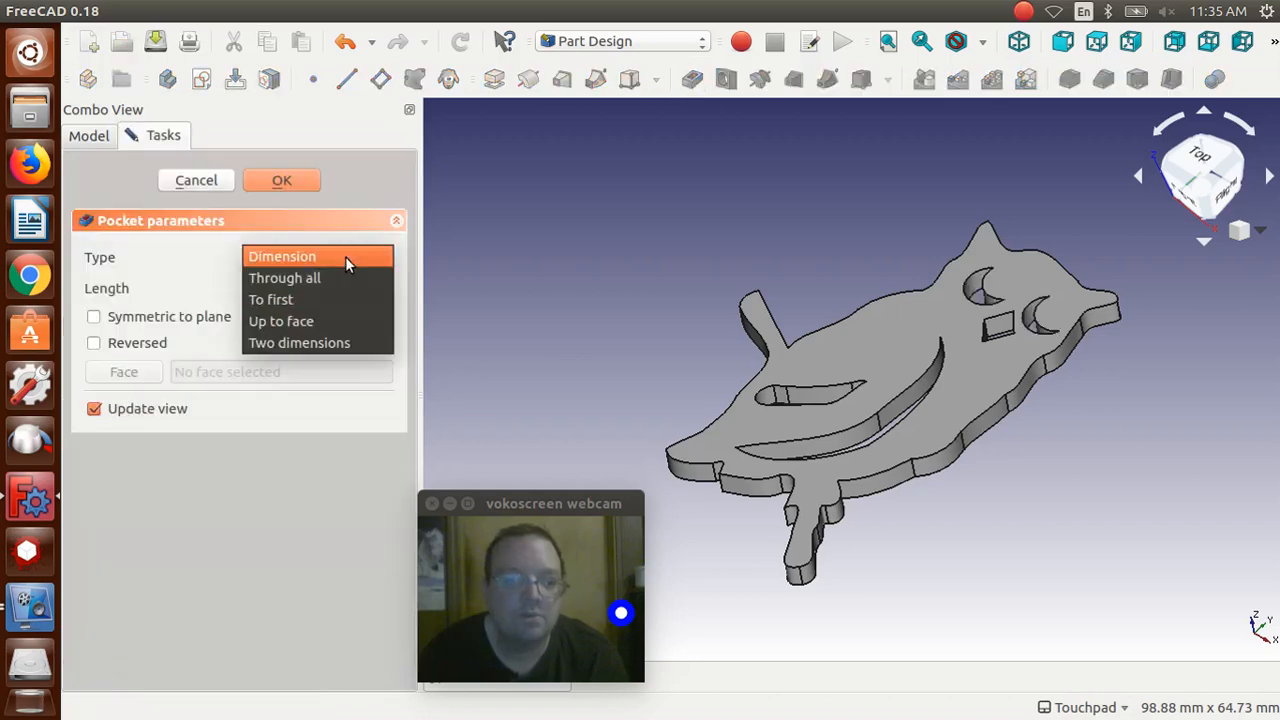
pyautogui.press('Escape')
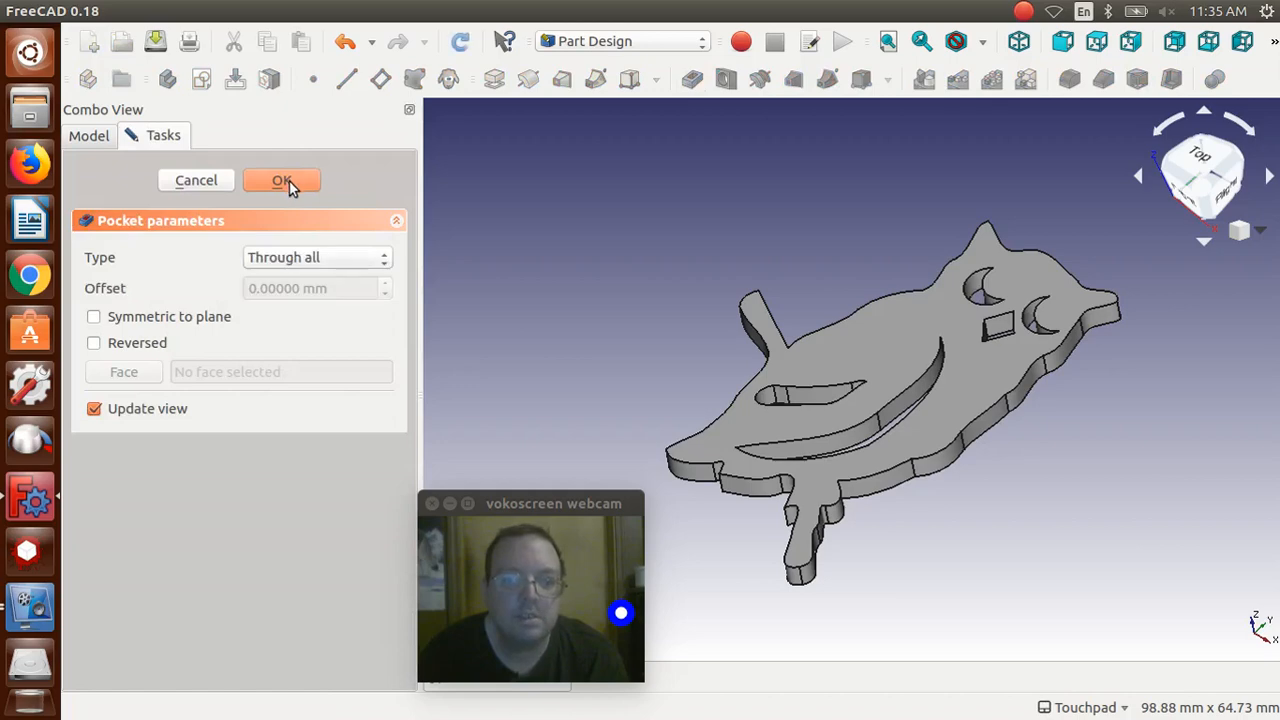
pyautogui.press('Return')
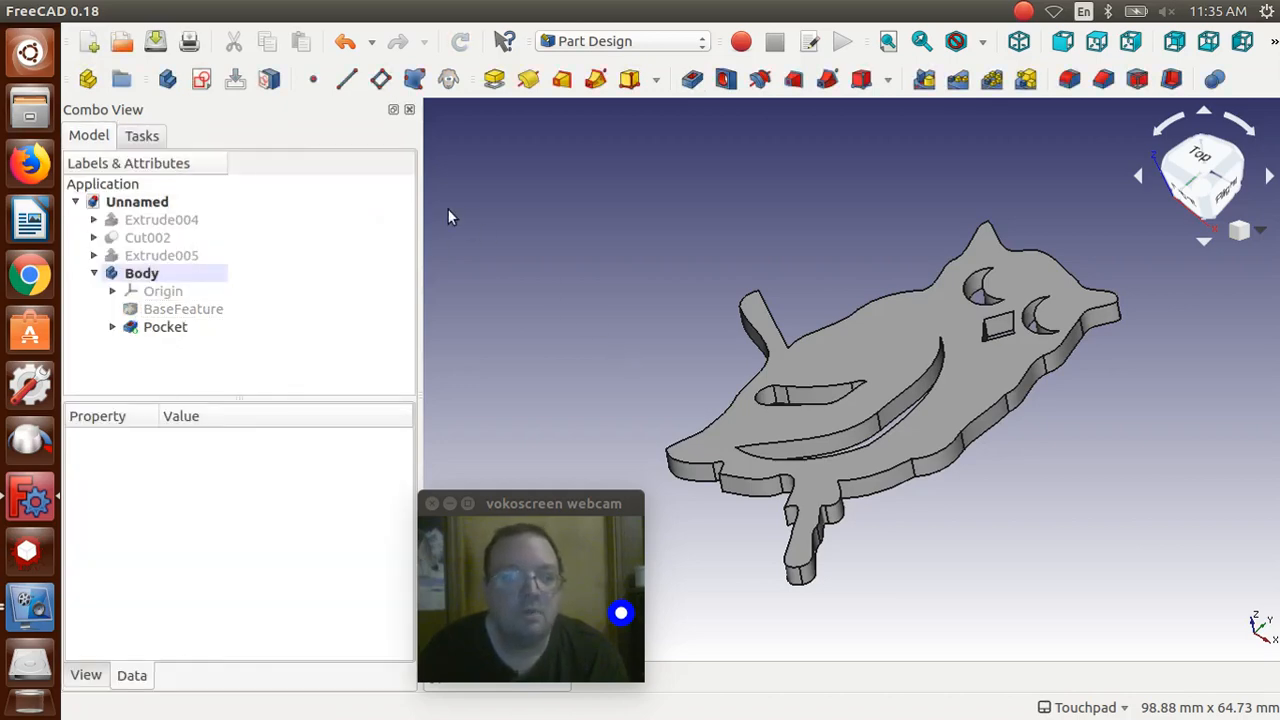
# Create a new sketch on the body's XY base plane
pyautogui.click(201, 81)
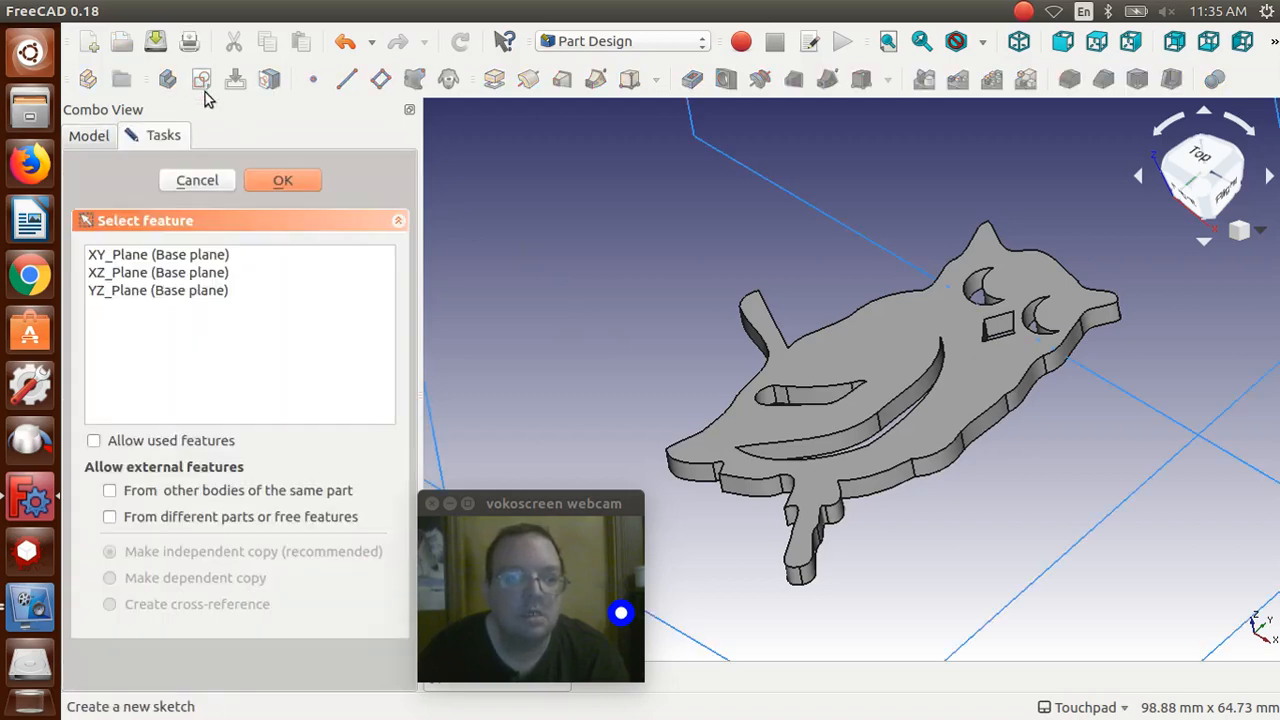
pyautogui.click(140, 256)
pyautogui.click(261, 182)
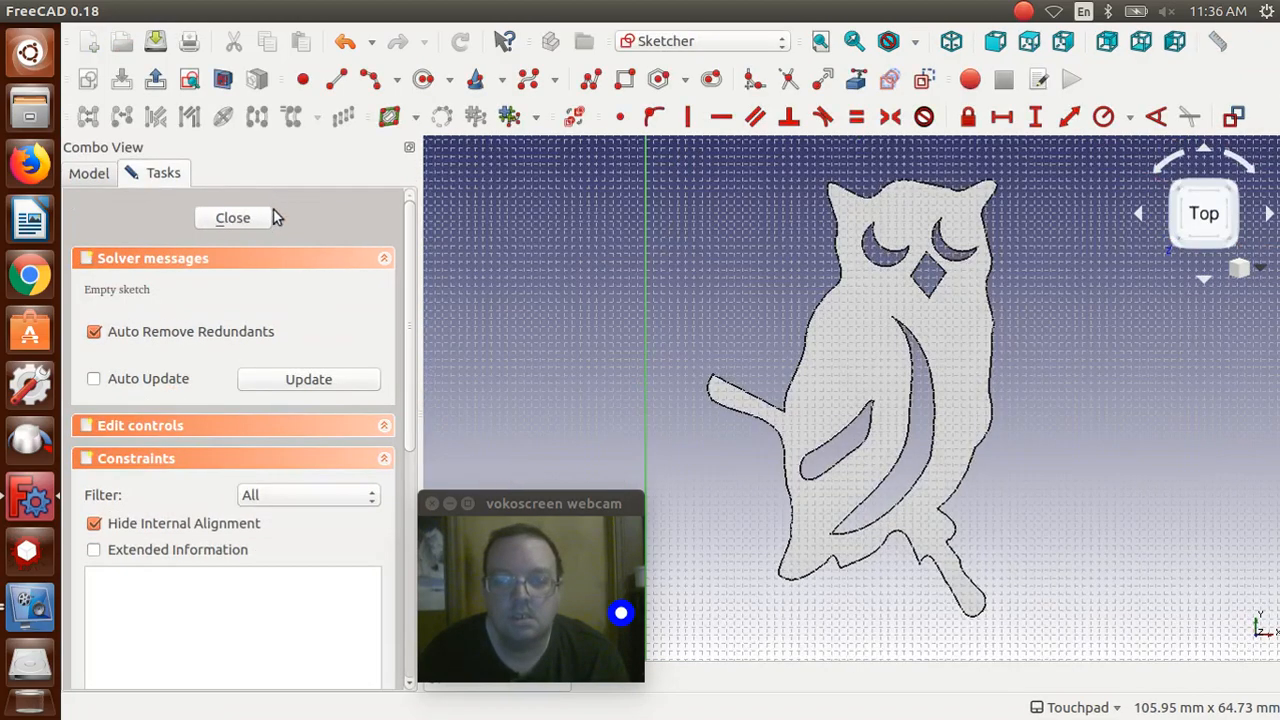
# Try a centre-and-rim circle about 28.4 mm in radius around the whole owl, and delete it
pyautogui.scroll(-2, 766, 333)
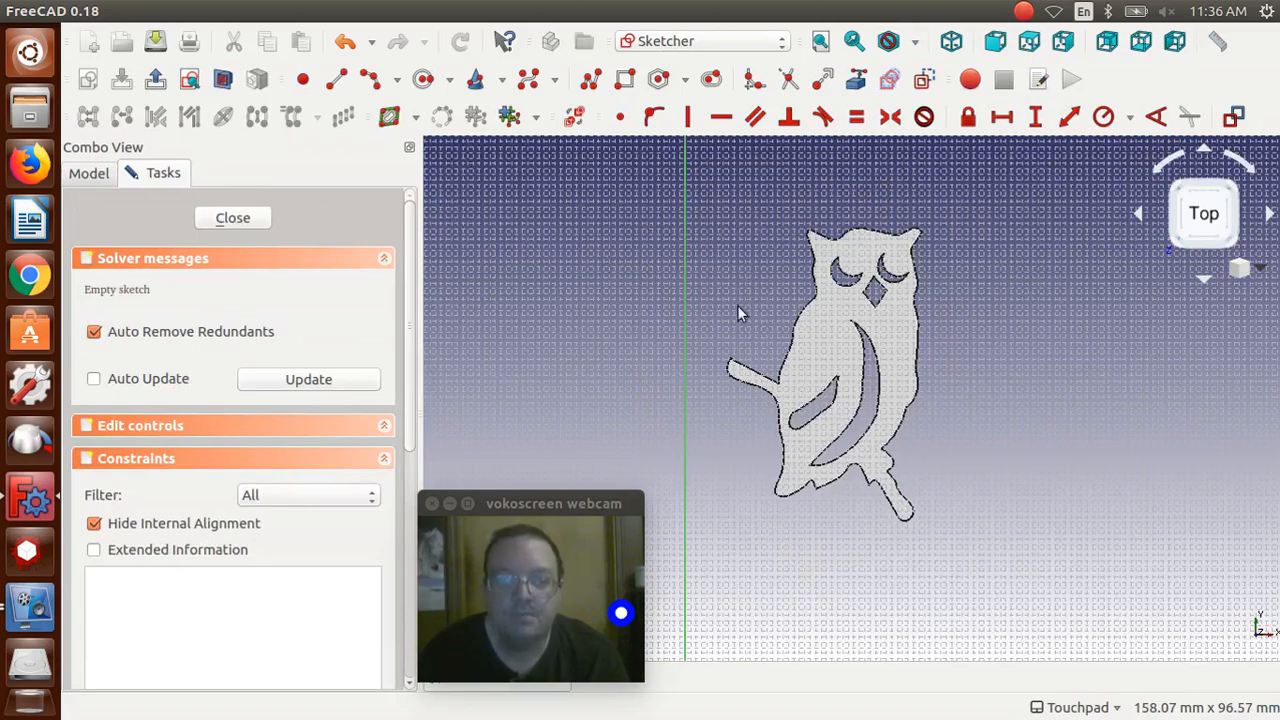
pyautogui.click(451, 80)
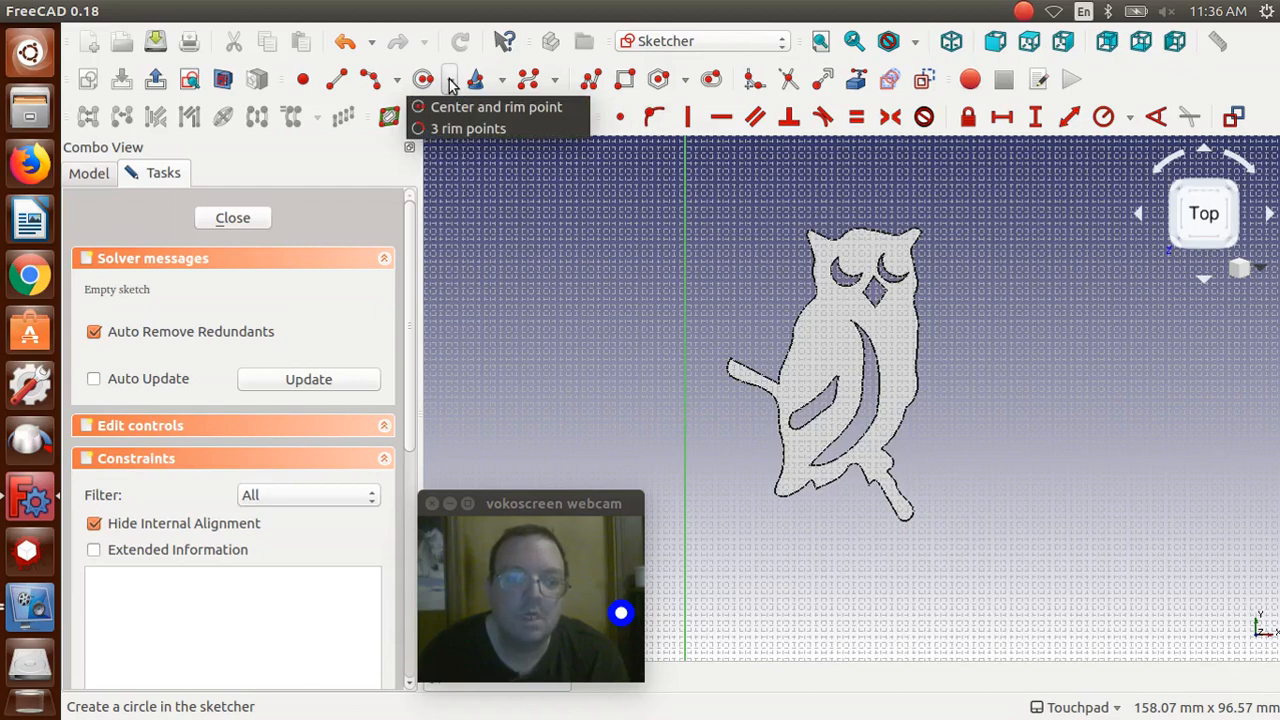
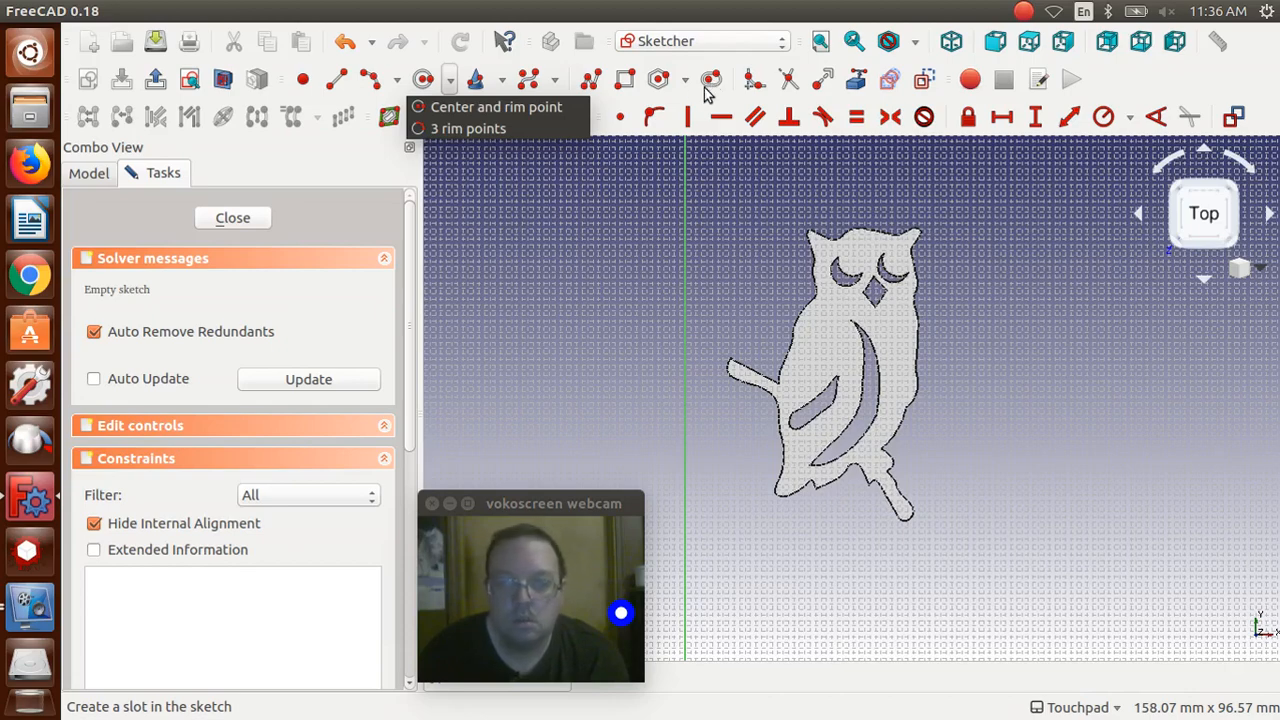
pyautogui.click(444, 110)
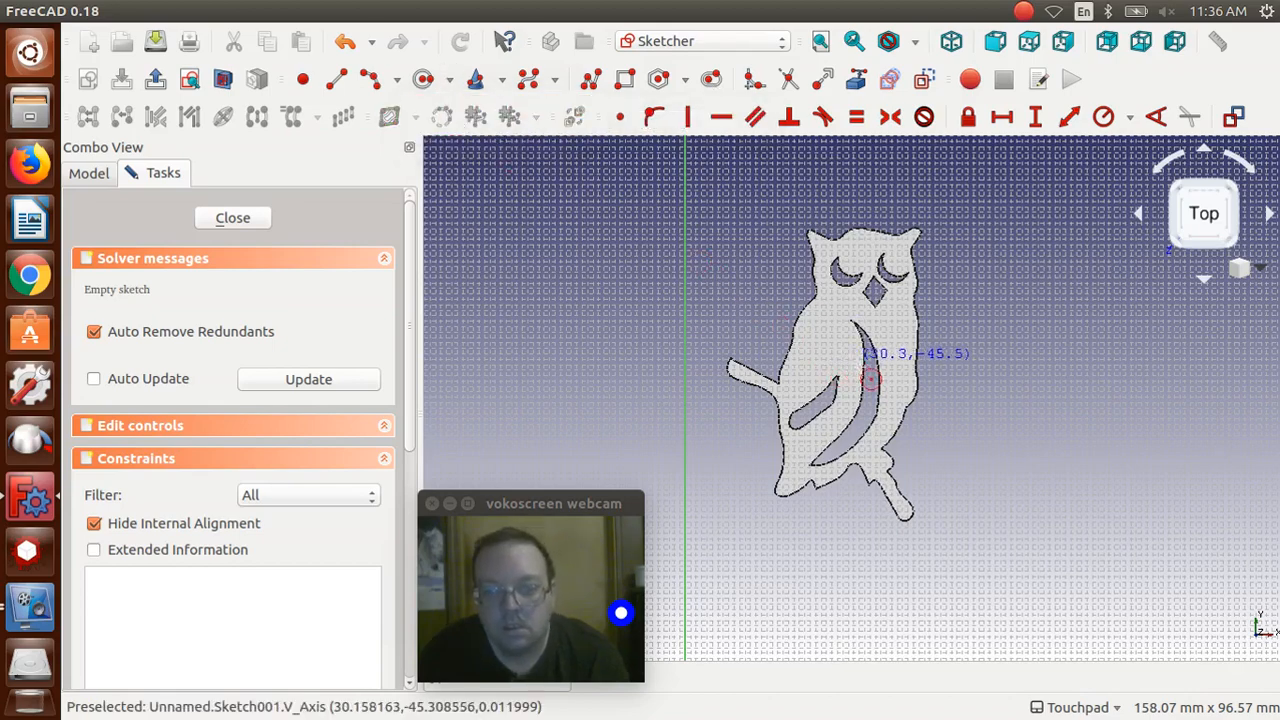
pyautogui.click(863, 378)
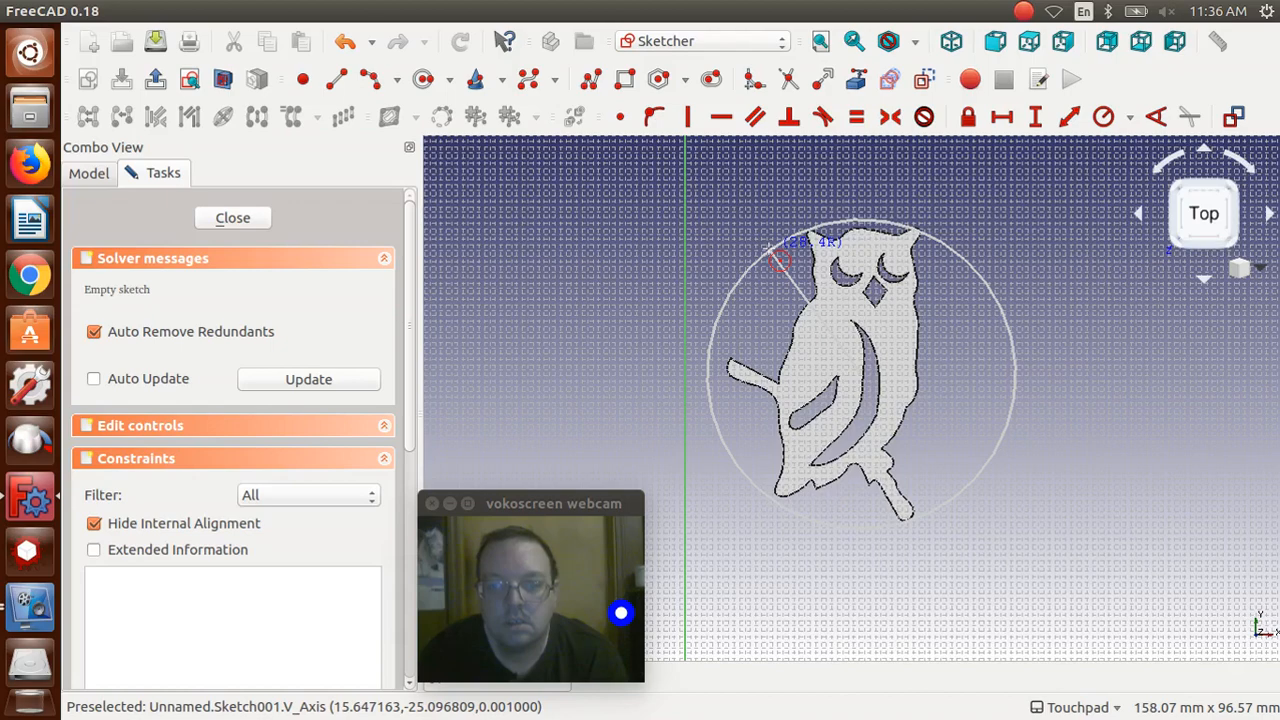
pyautogui.click(780, 262)
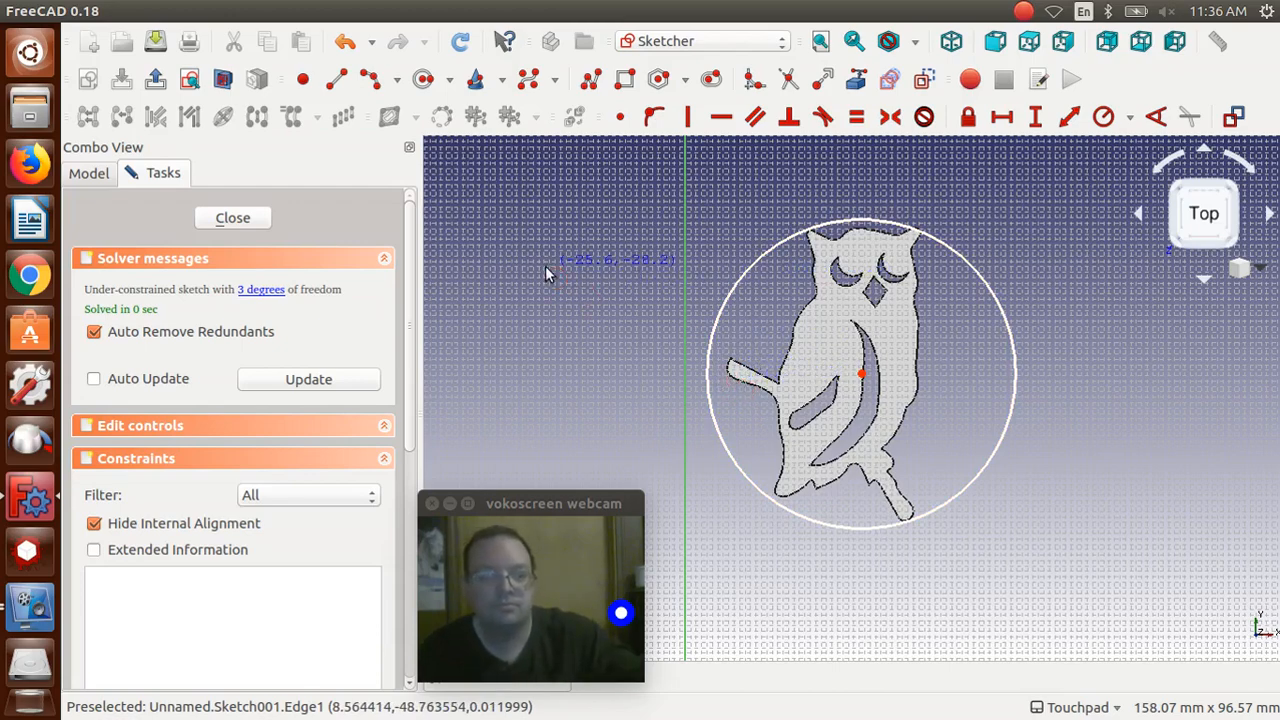
pyautogui.click(778, 252)
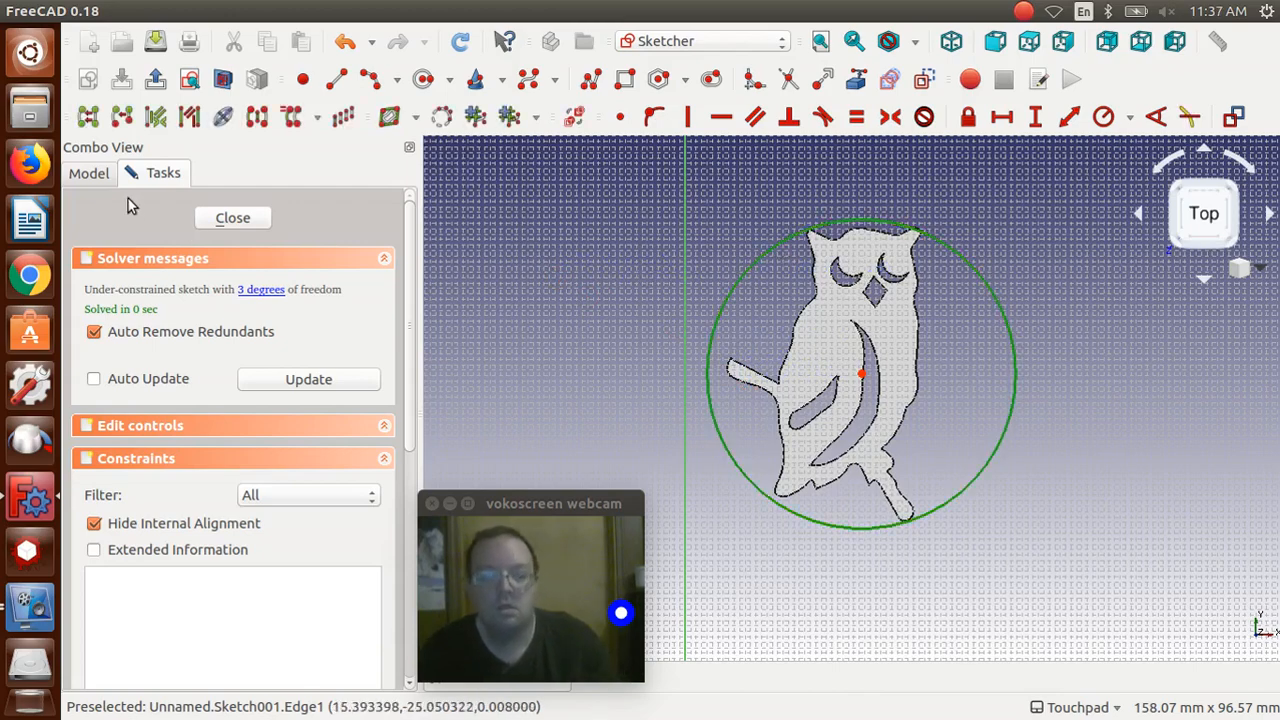
pyautogui.press('Delete')
# Sketch a vertical slot with an end radius of about 19 mm, starting above the owl's branch and overlapping its body
pyautogui.click(89, 176)
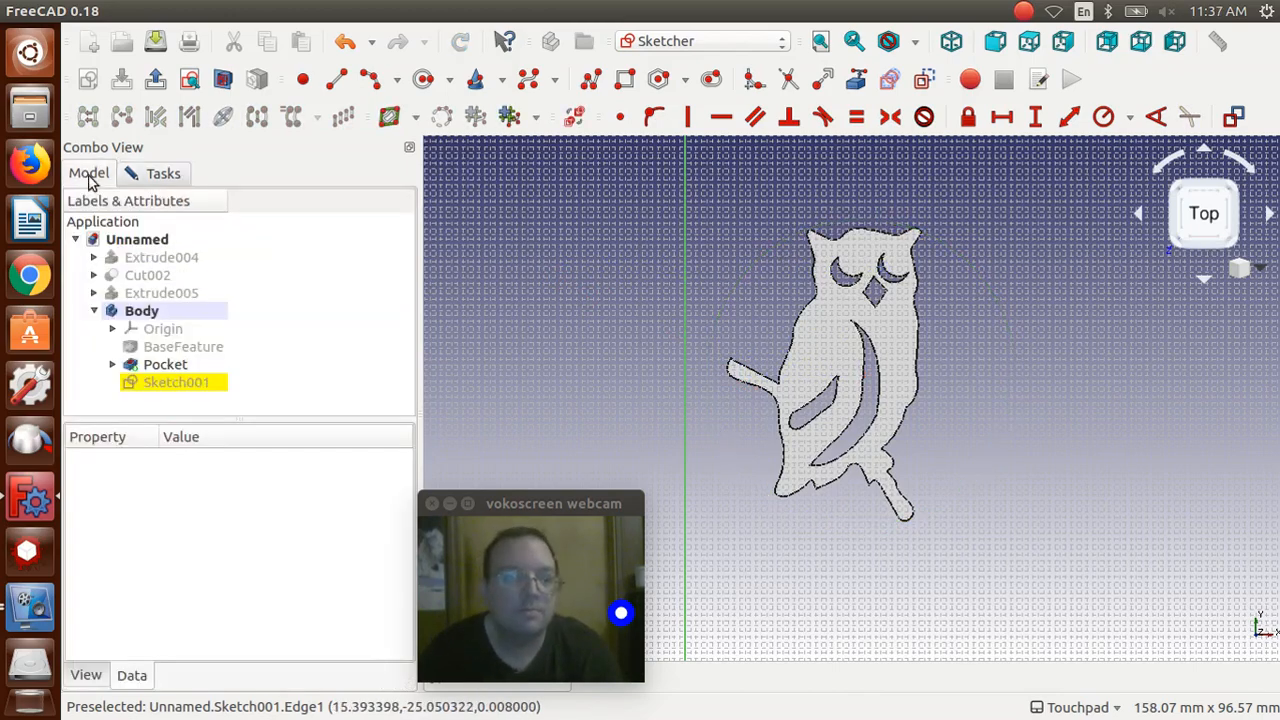
pyautogui.click(714, 84)
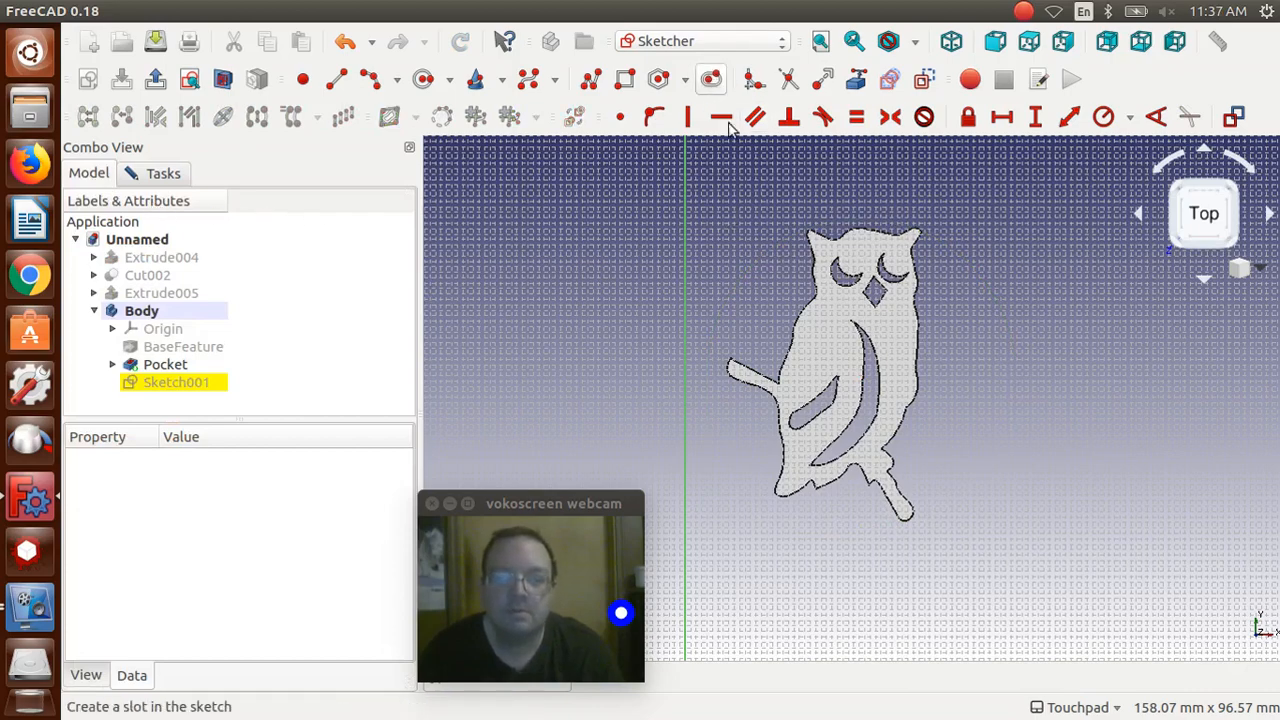
pyautogui.click(748, 212)
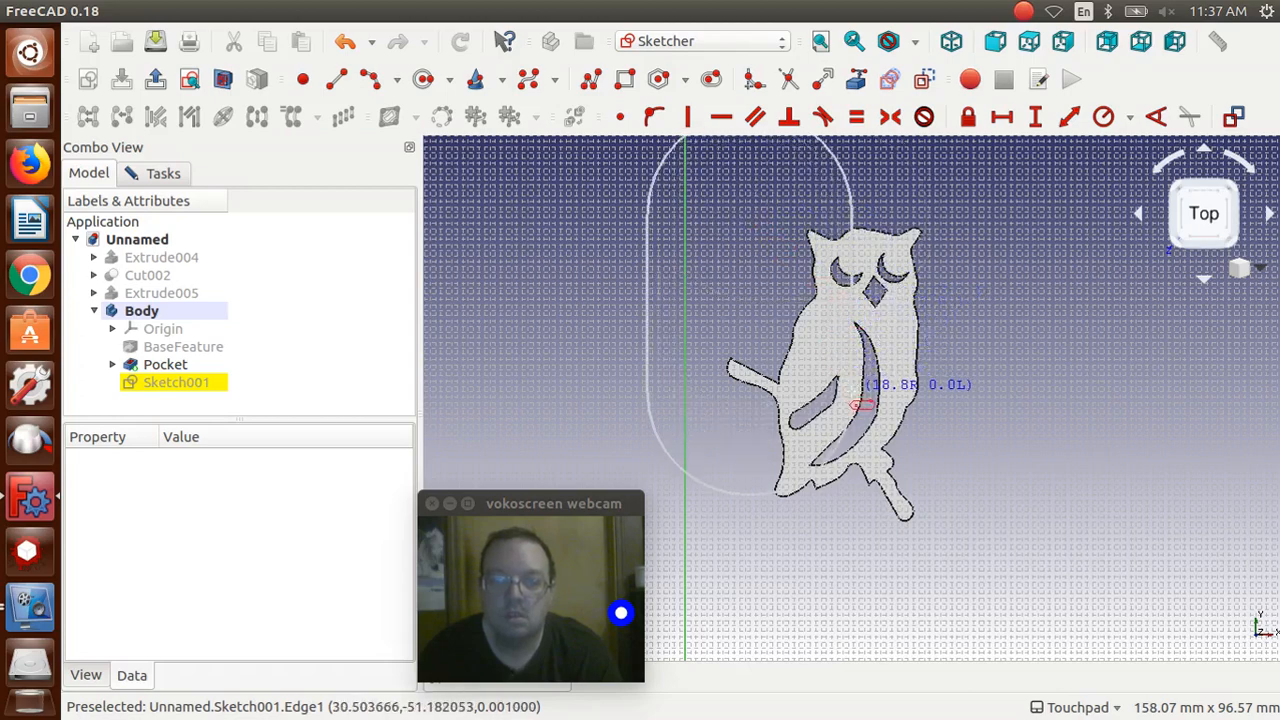
pyautogui.click(851, 394)
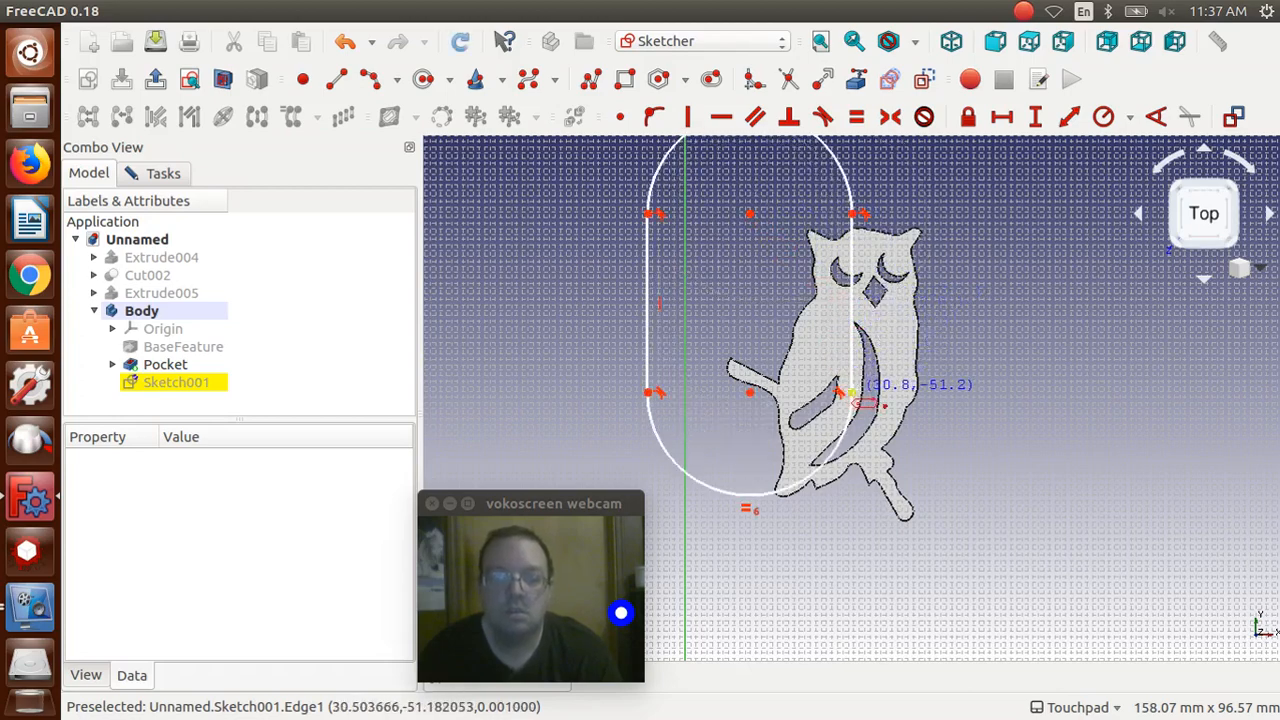
pyautogui.press('Escape')
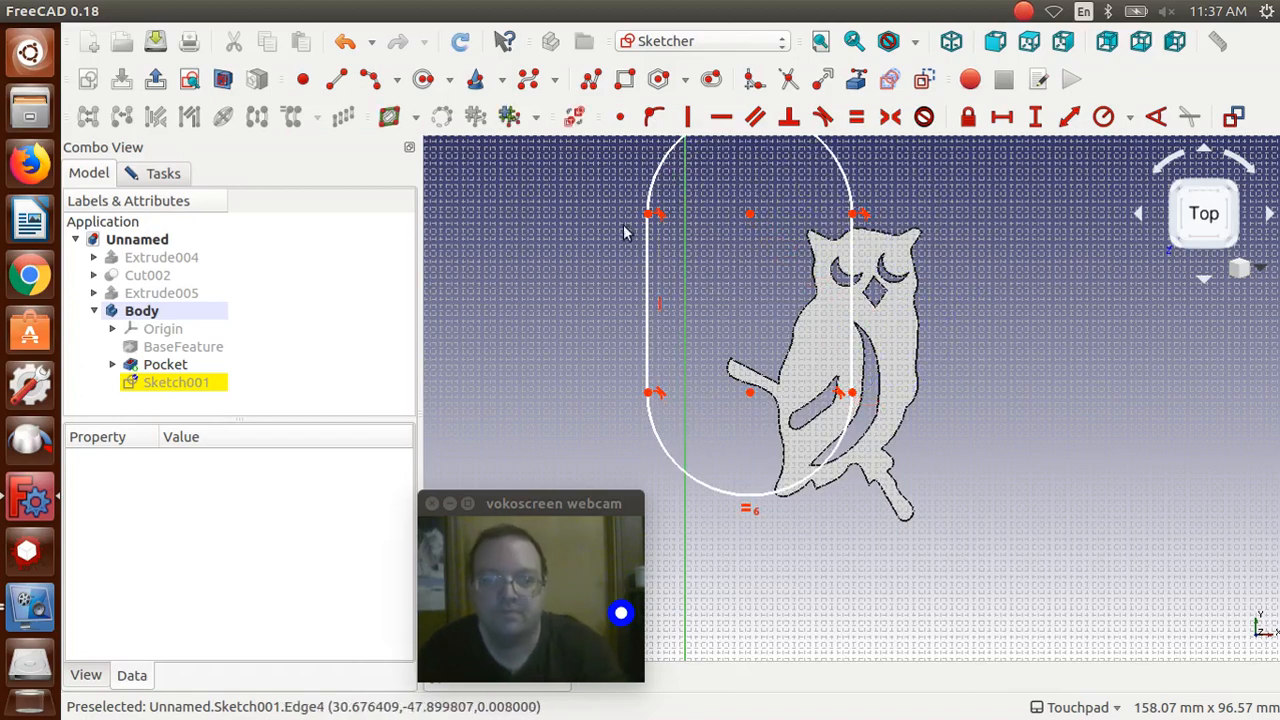
# Move and enlarge the slot so its outline encloses the whole owl, with its upper centre at the owl's chest
pyautogui.moveTo(657, 194); pyautogui.dragTo(745, 217)
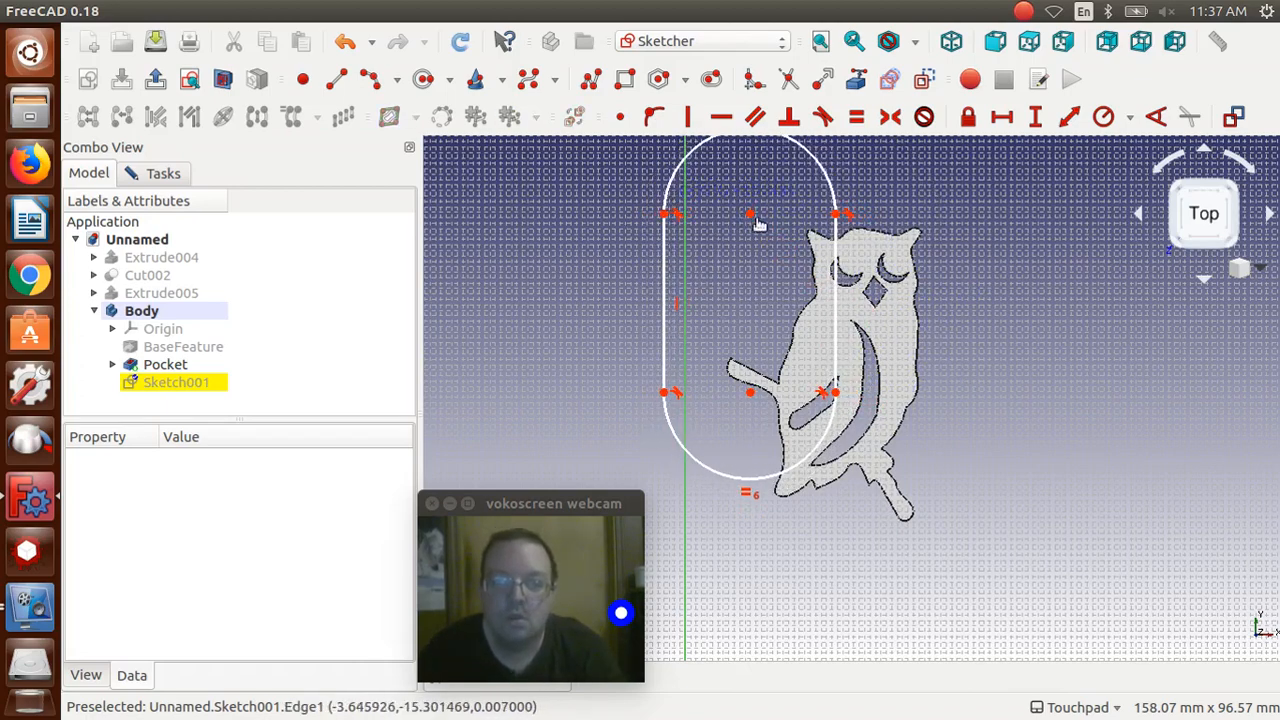
pyautogui.moveTo(760, 217); pyautogui.dragTo(868, 258)
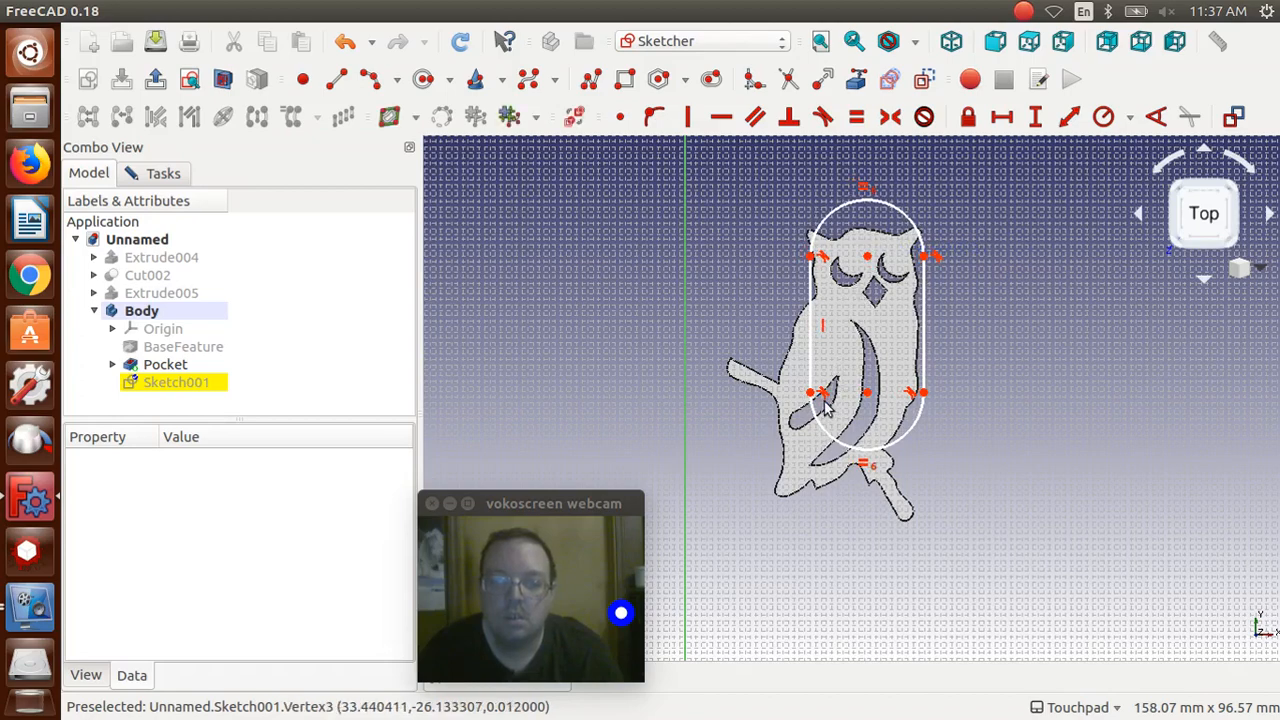
pyautogui.moveTo(801, 399); pyautogui.dragTo(736, 425)
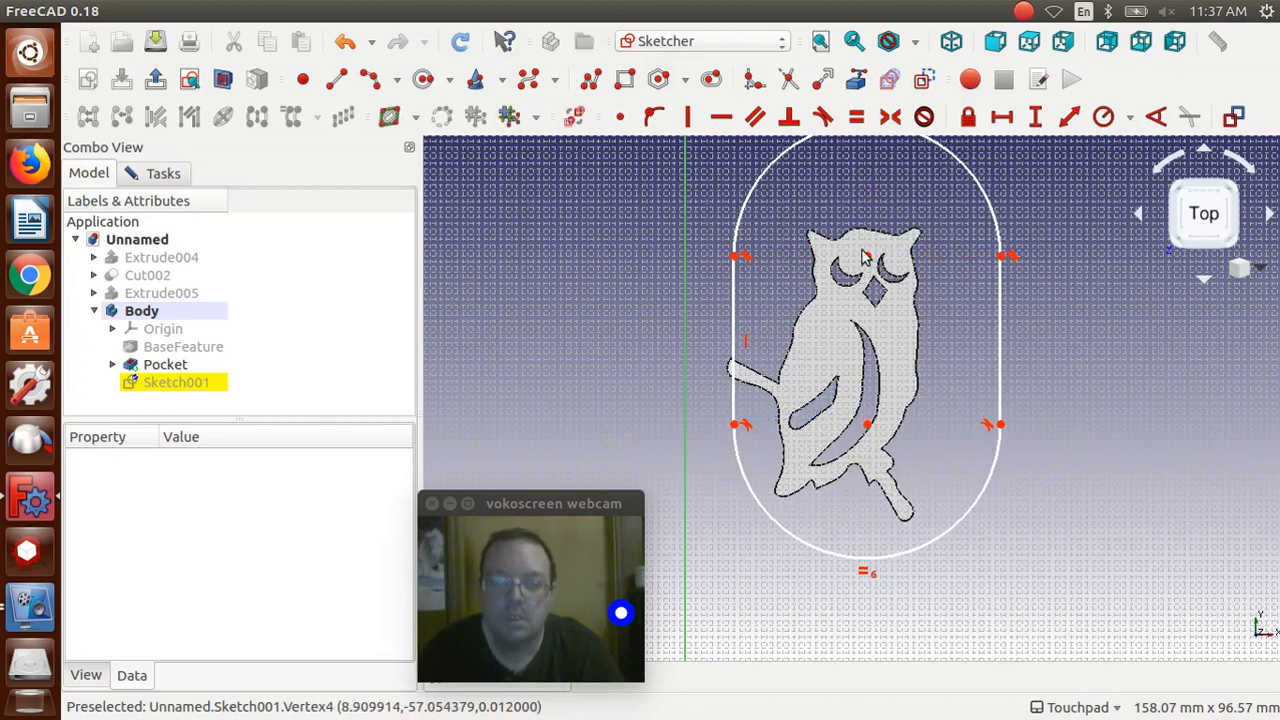
pyautogui.moveTo(867, 256); pyautogui.dragTo(855, 350)
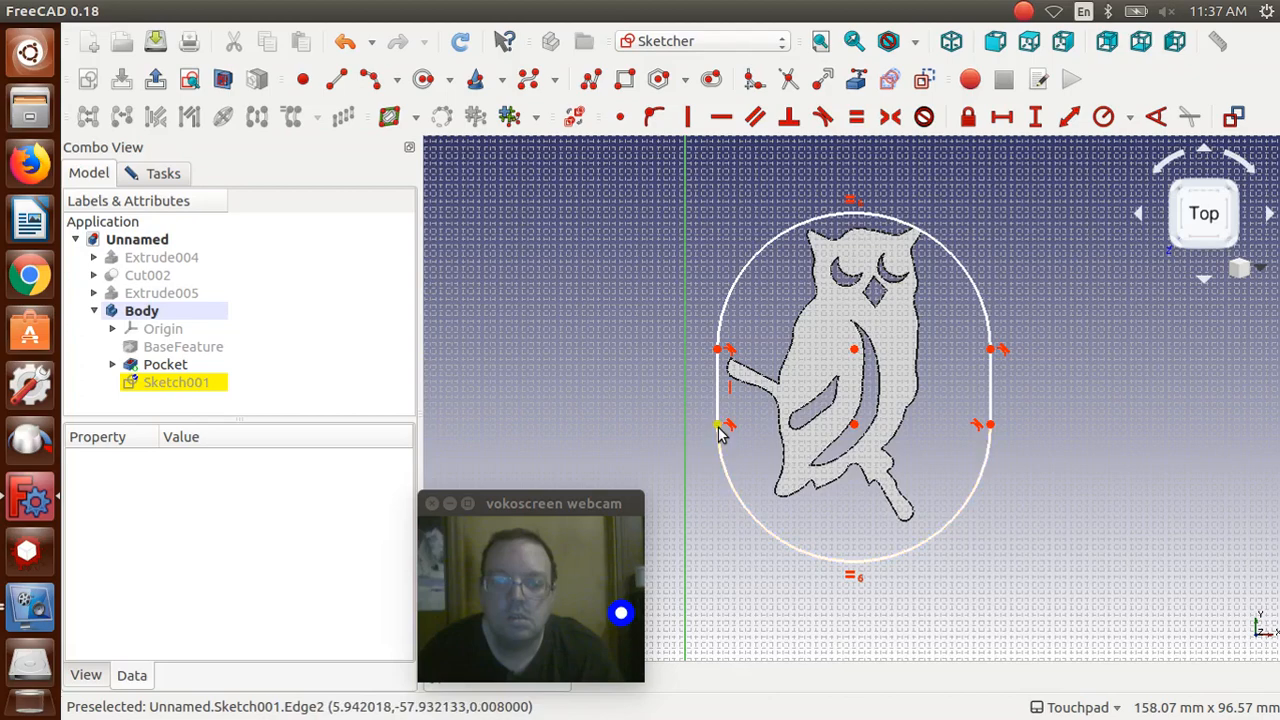
# Tighten the slot around the owl so its outline meets the ear tip and both branch ends
pyautogui.moveTo(722, 430); pyautogui.dragTo(735, 428)
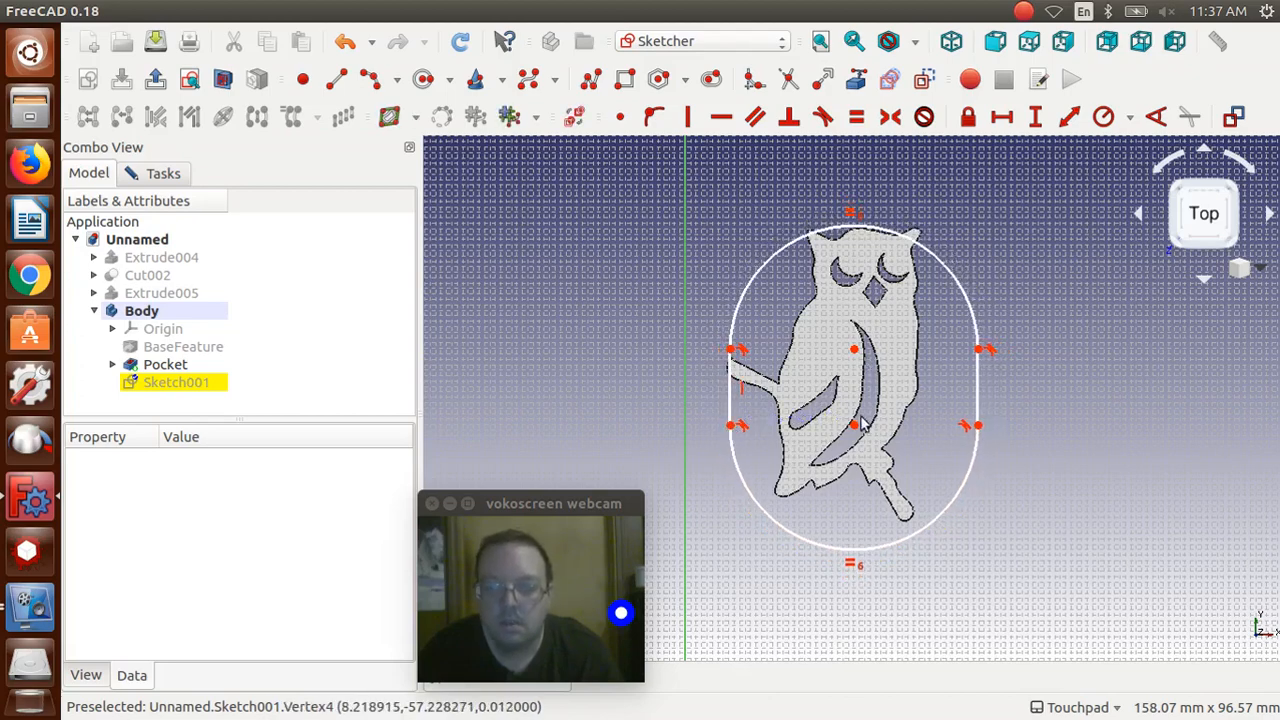
pyautogui.moveTo(854, 427); pyautogui.dragTo(857, 413)
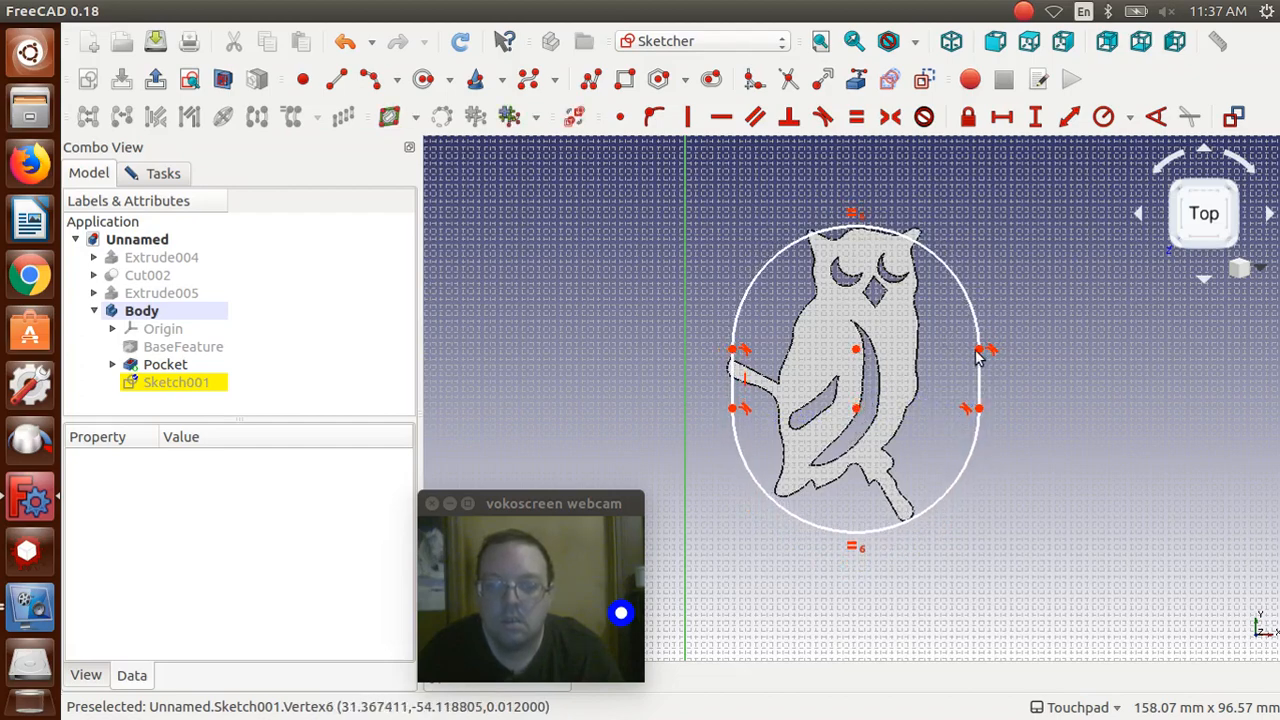
pyautogui.moveTo(982, 351); pyautogui.dragTo(975, 352)
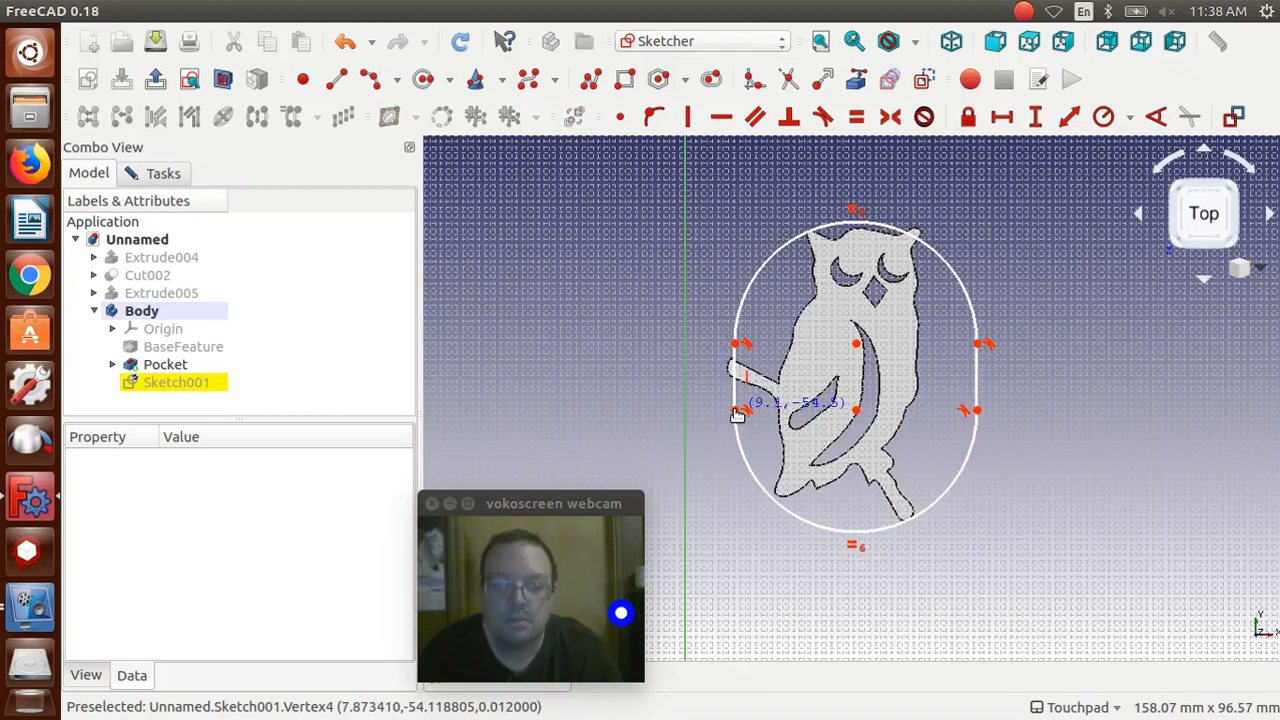
pyautogui.moveTo(737, 415); pyautogui.dragTo(733, 415)
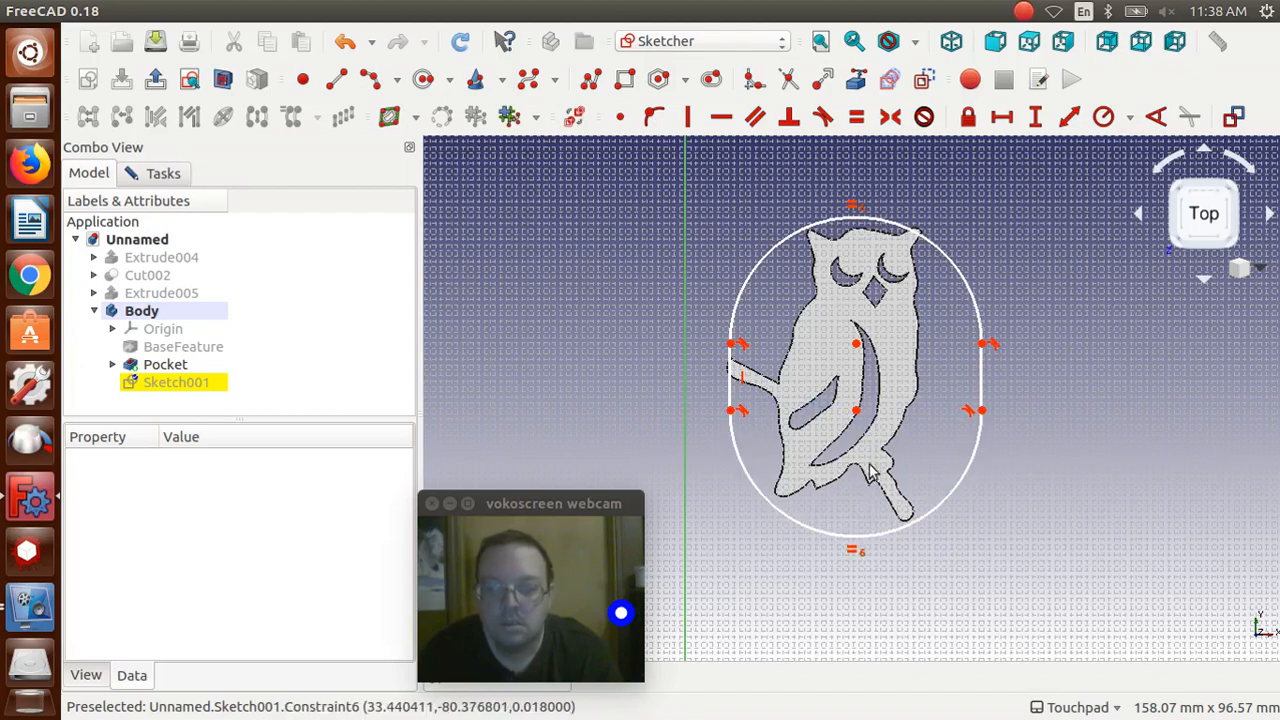
pyautogui.moveTo(855, 413); pyautogui.dragTo(857, 405)
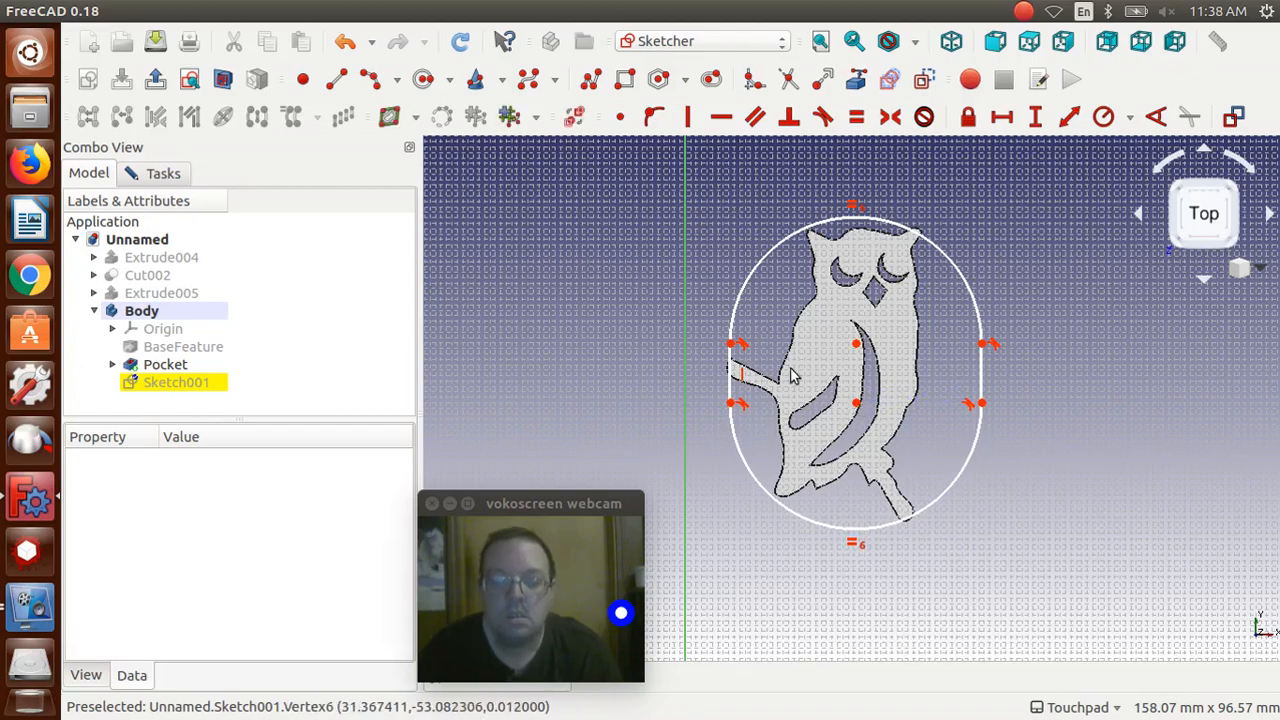
pyautogui.click(740, 303)
pyautogui.click(697, 257)
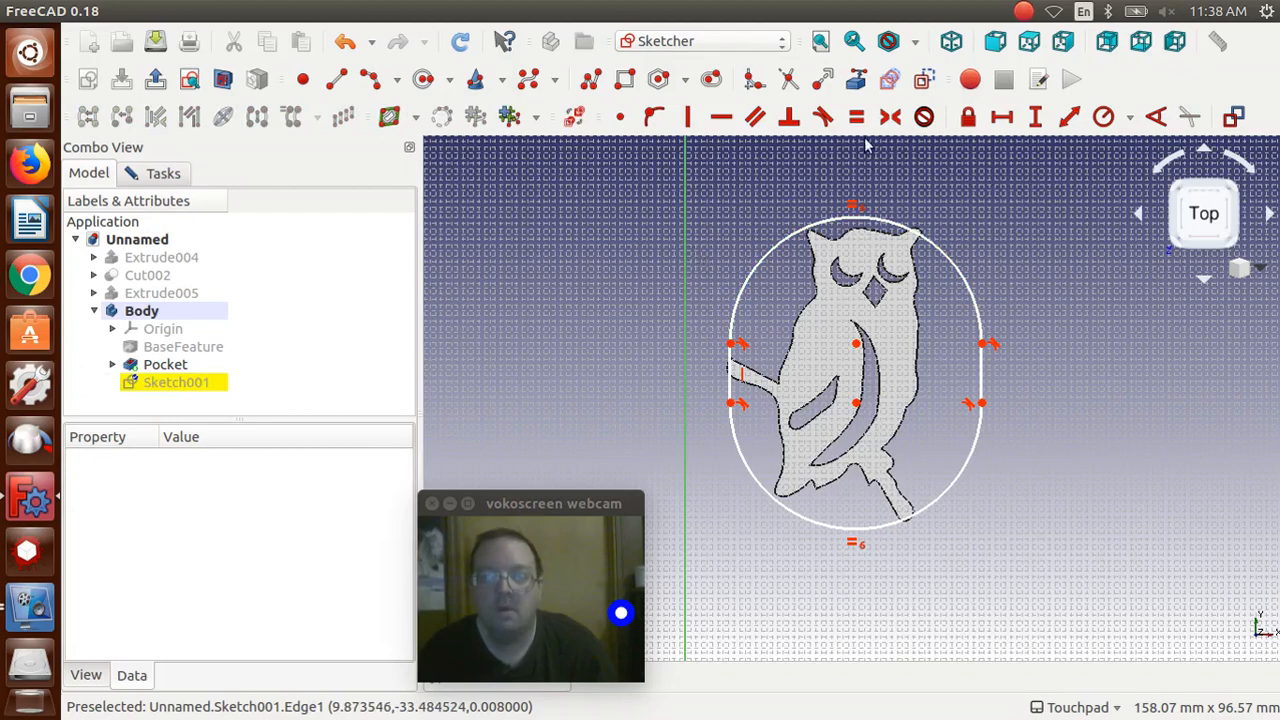
# Sketch an outer slot about 28.5 mm in end radius from the first slot's upper centre, and shorten it to nearly match the inner slot
pyautogui.click(711, 82)
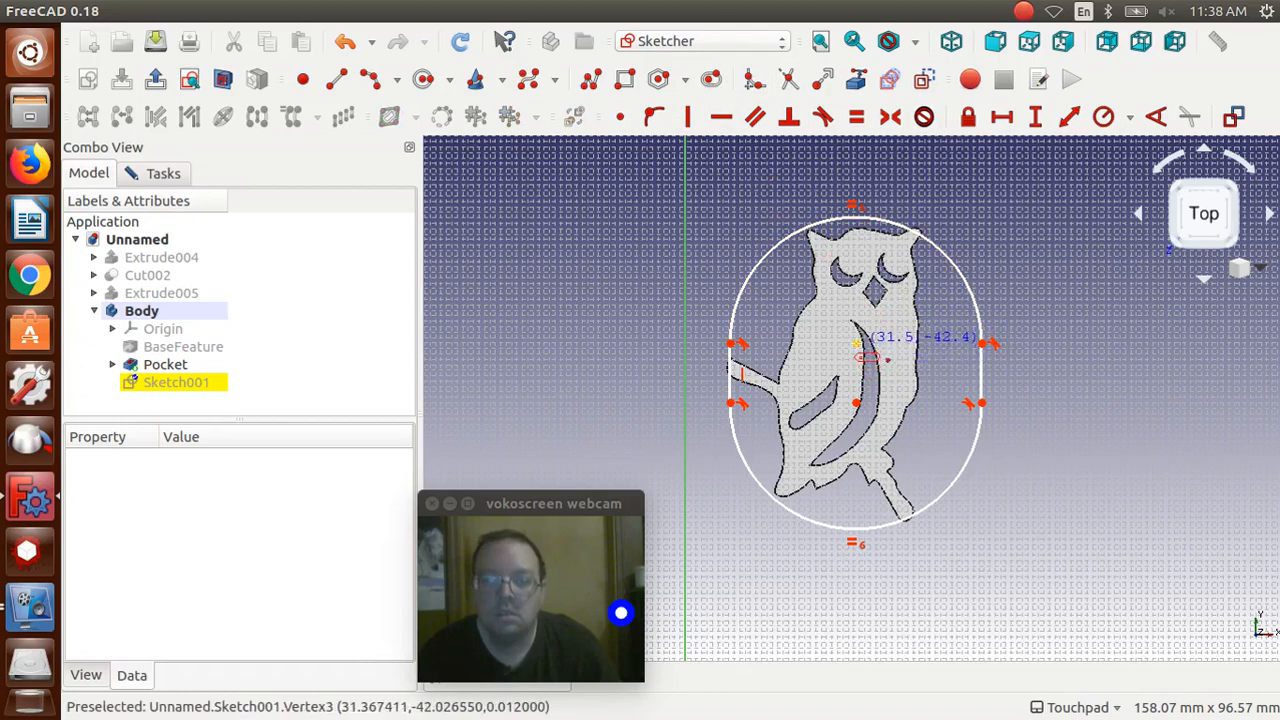
pyautogui.click(857, 345)
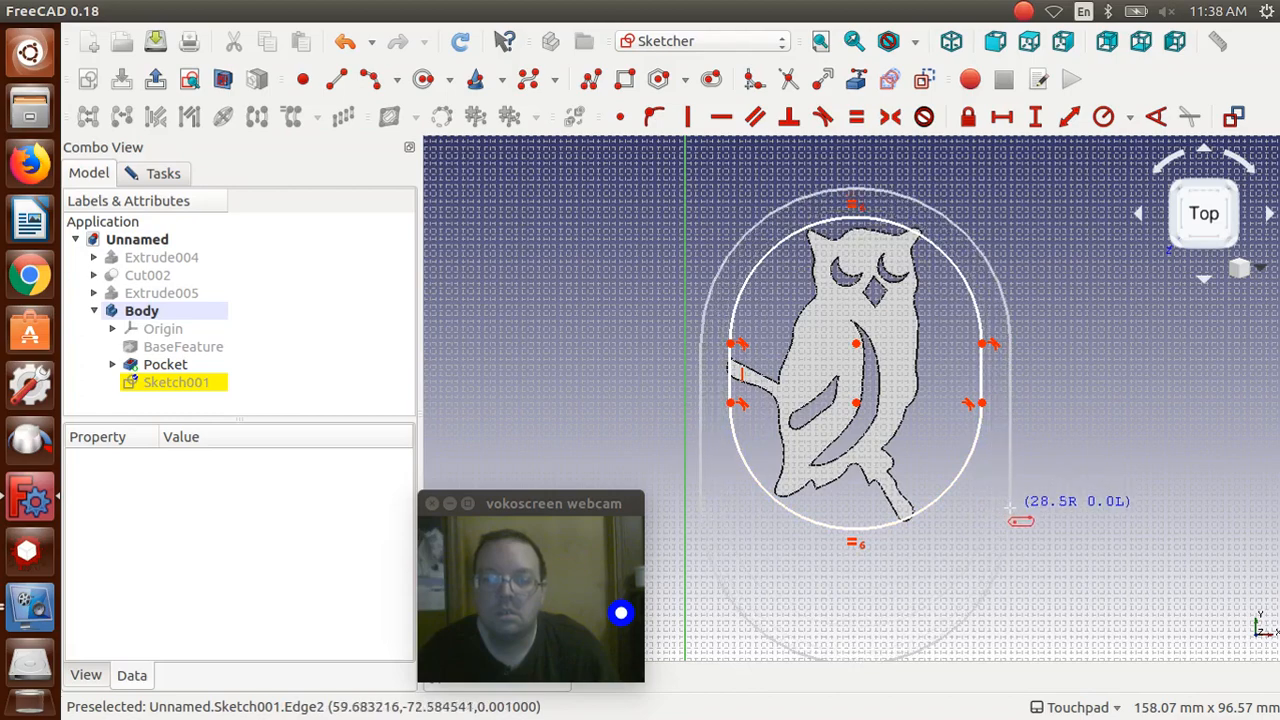
pyautogui.click(1012, 516)
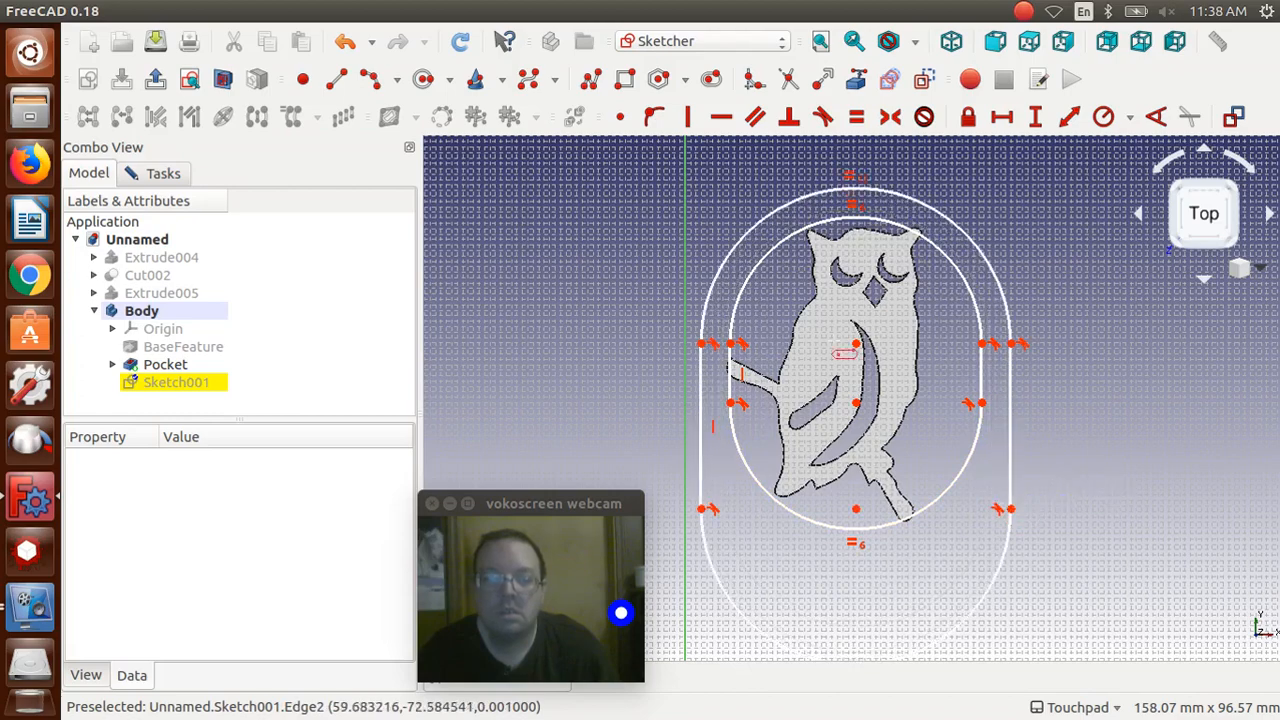
pyautogui.press('Escape')
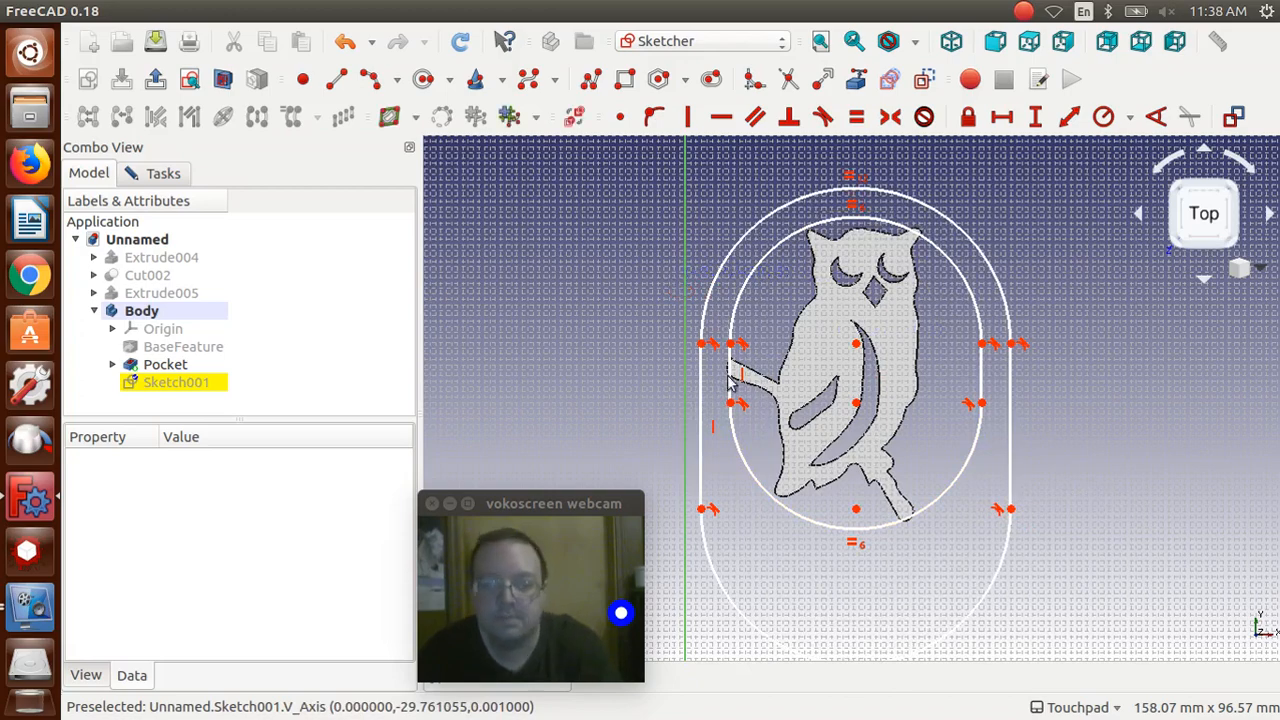
pyautogui.scroll(-2, 898, 546)
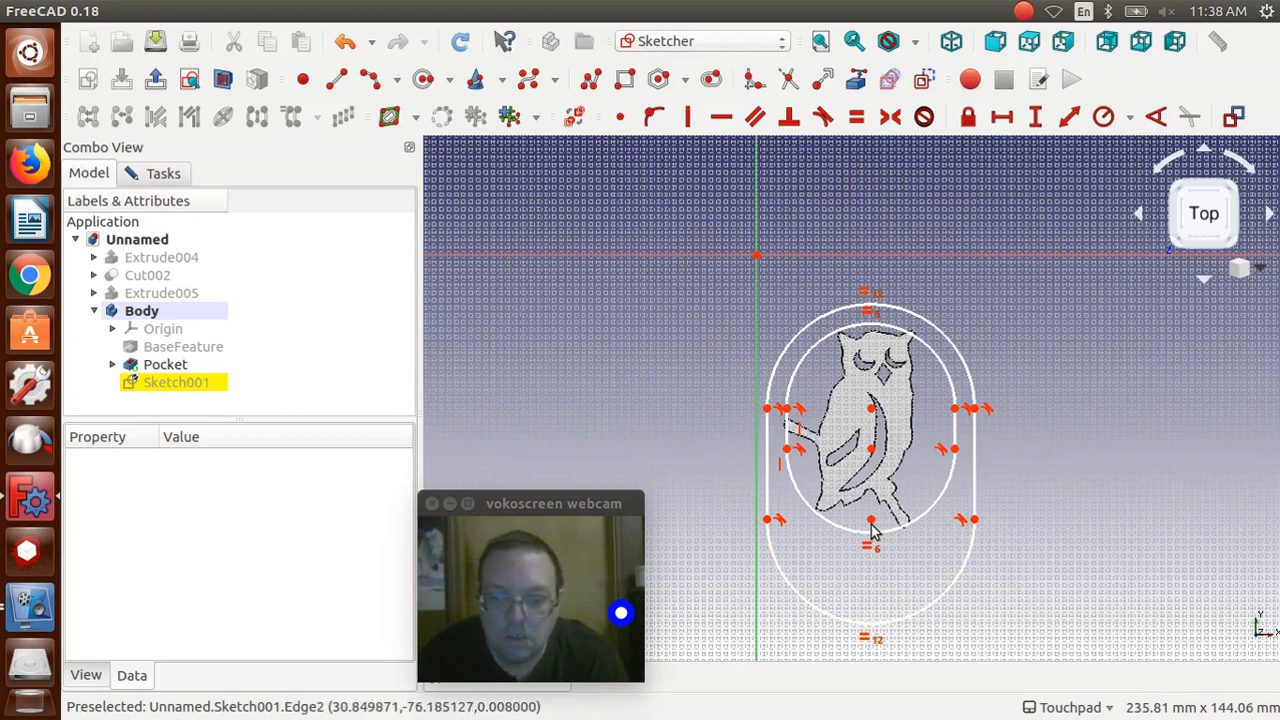
pyautogui.moveTo(871, 520); pyautogui.dragTo(872, 457)
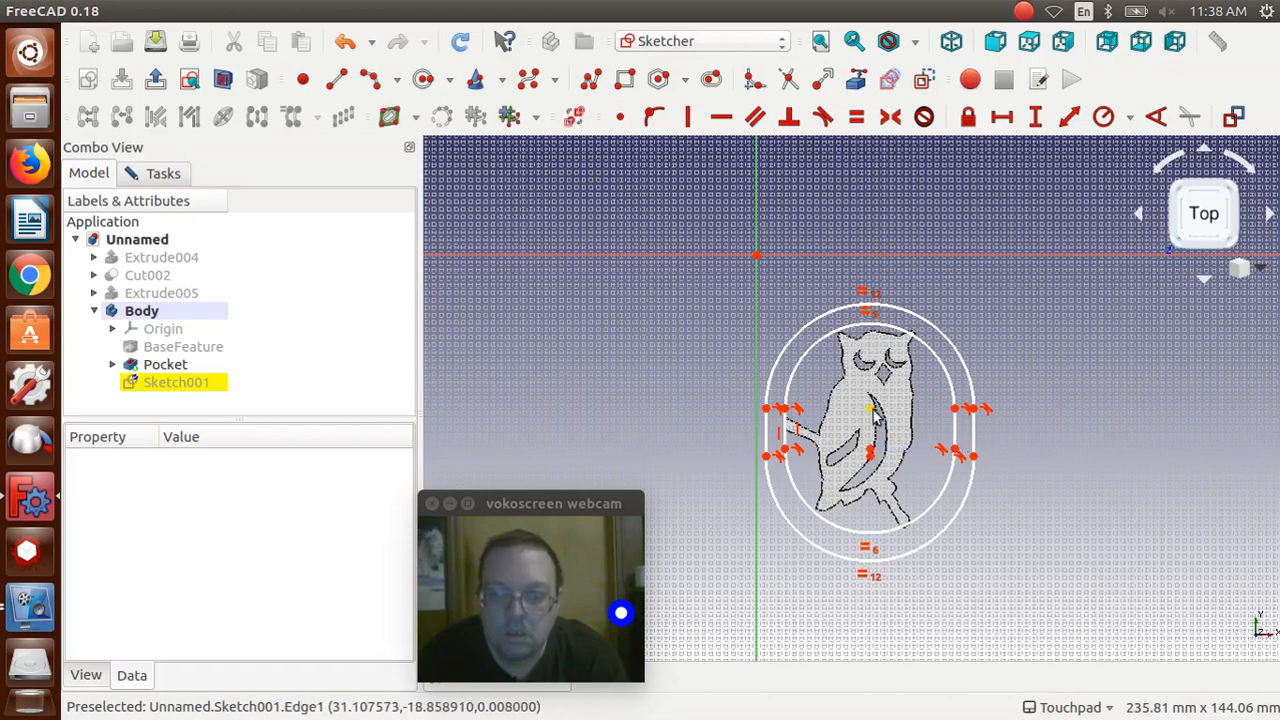
# Try shifting the shared upper centre of the two slots slightly, and undo the move
pyautogui.scroll(2, 883, 425)
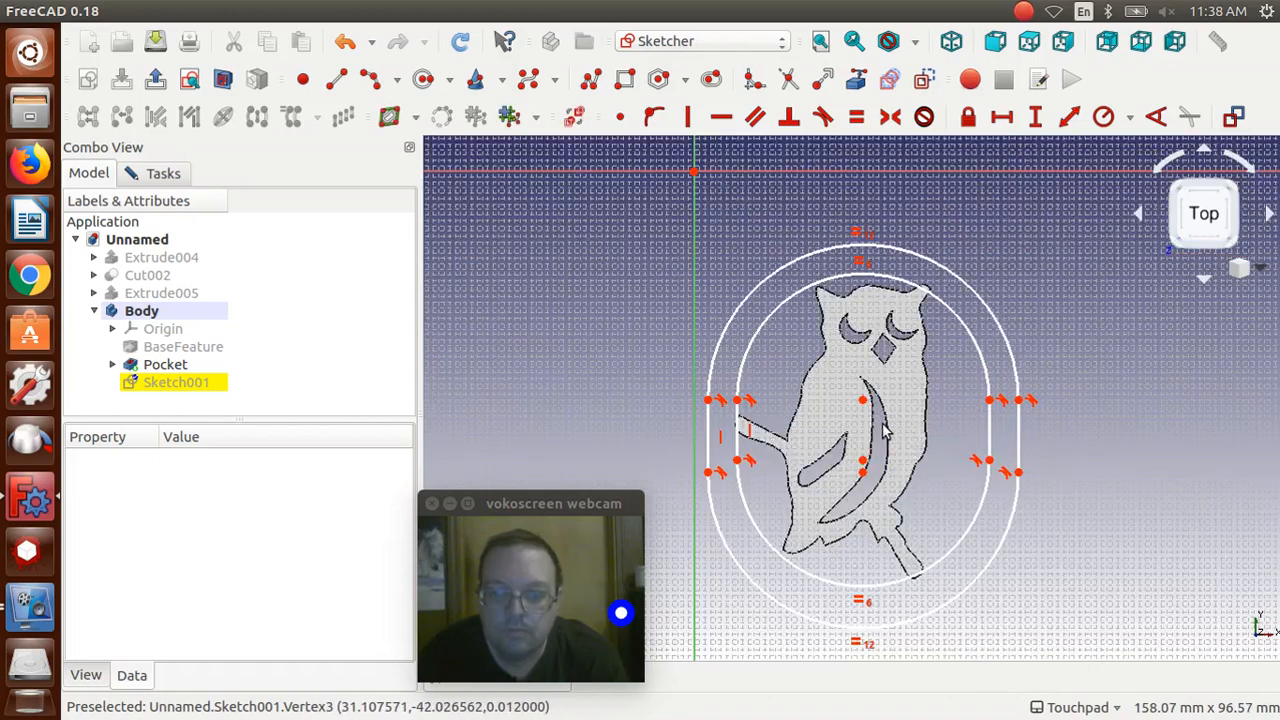
pyautogui.scroll(2, 883, 427)
pyautogui.scroll(-2, 883, 425)
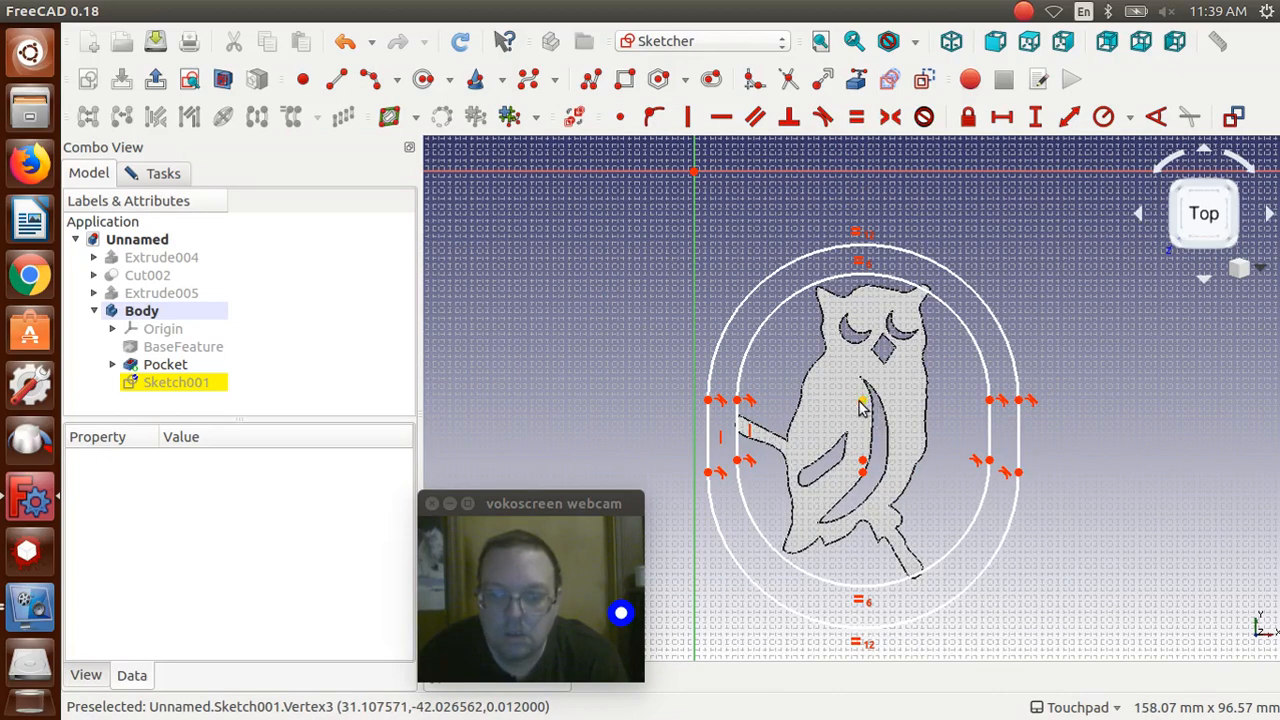
pyautogui.moveTo(867, 399); pyautogui.dragTo(872, 394)
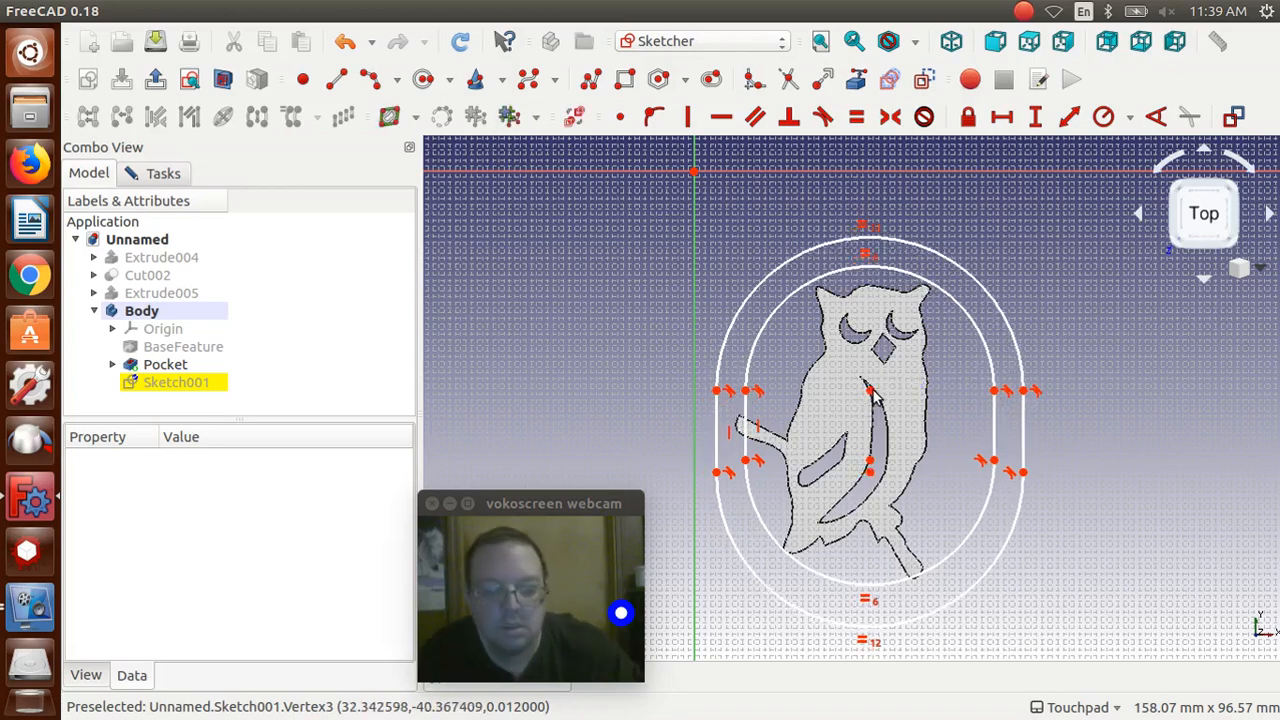
pyautogui.hotkey('ctrl', 'z')
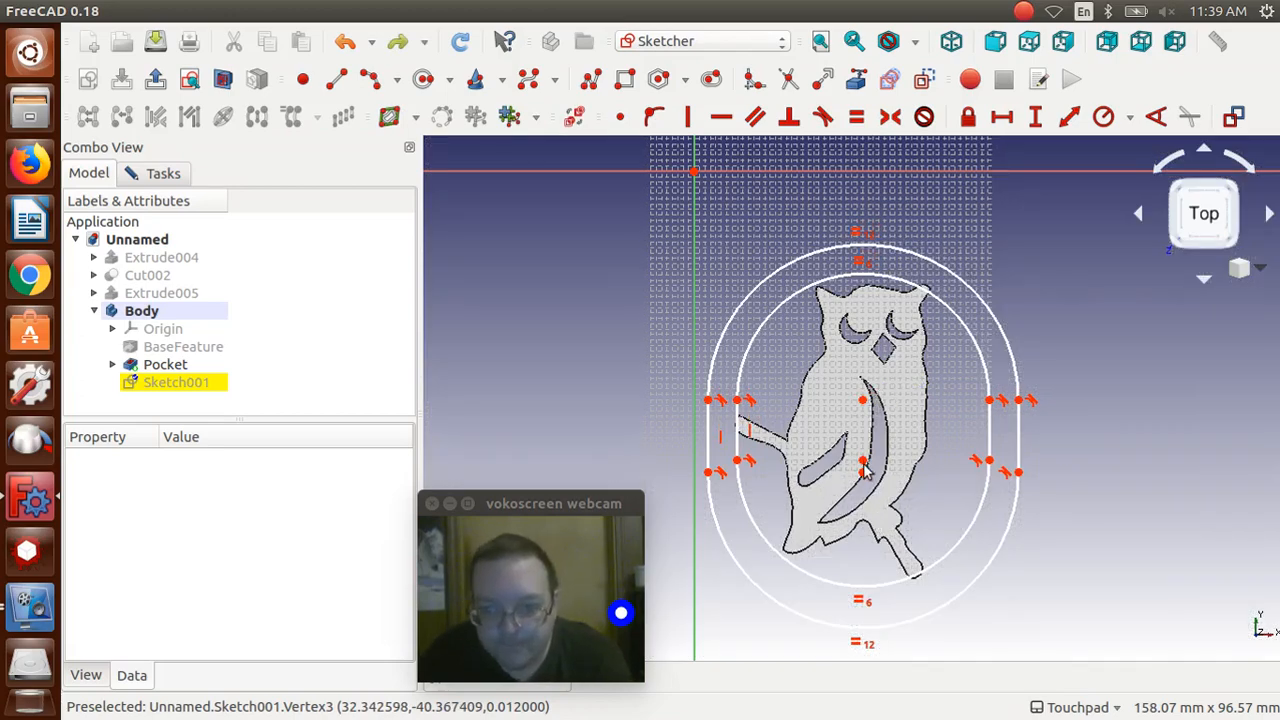
# Bring the inner slot's lower centre onto the outer slot's, and raise both together slightly to keep an even ring around the owl
pyautogui.moveTo(866, 470); pyautogui.dragTo(865, 479)
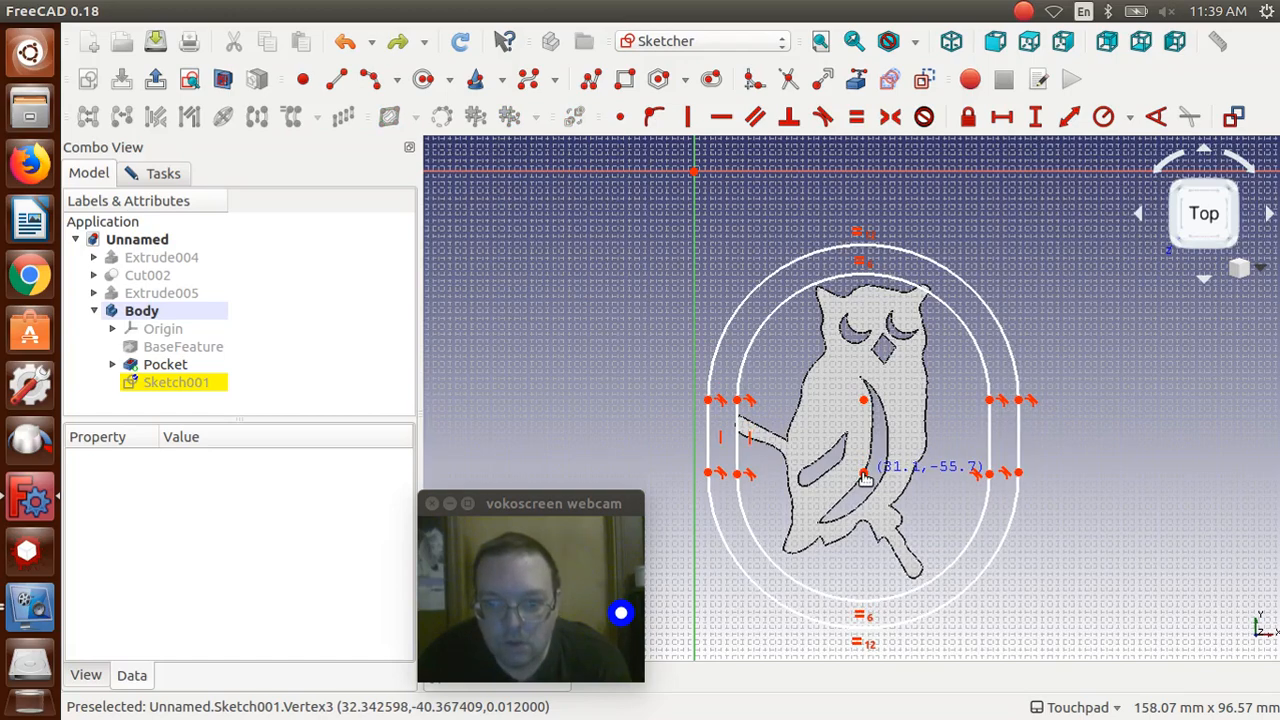
pyautogui.moveTo(865, 479); pyautogui.dragTo(868, 462)
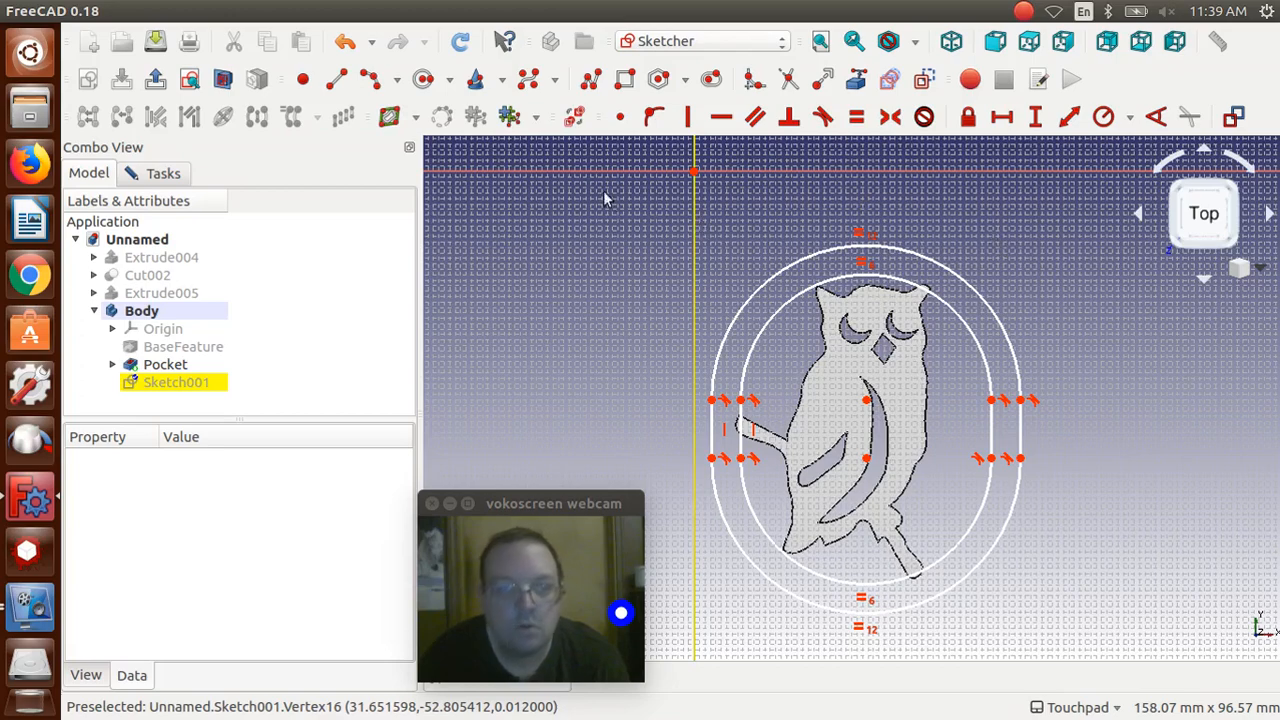
# Sketch a small circle about 2.8 mm in radius between the top arcs of the two slots, above the owl's head
pyautogui.click(425, 84)
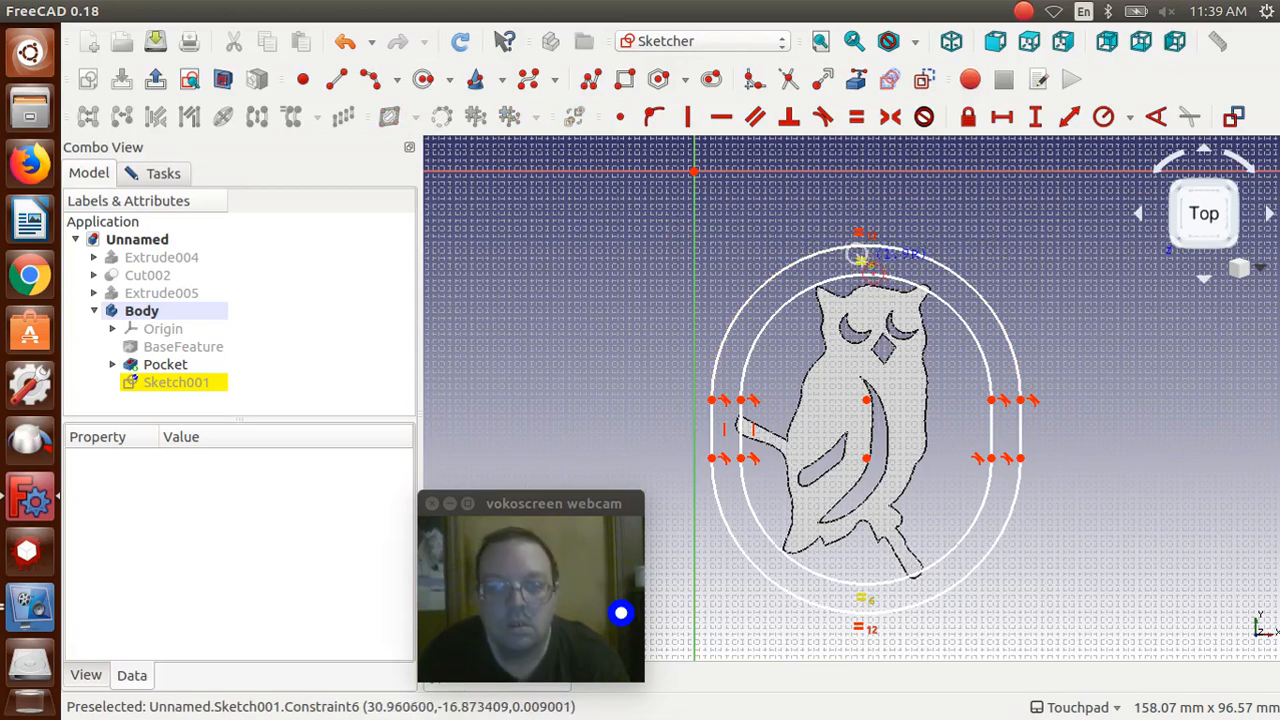
pyautogui.press('Escape')
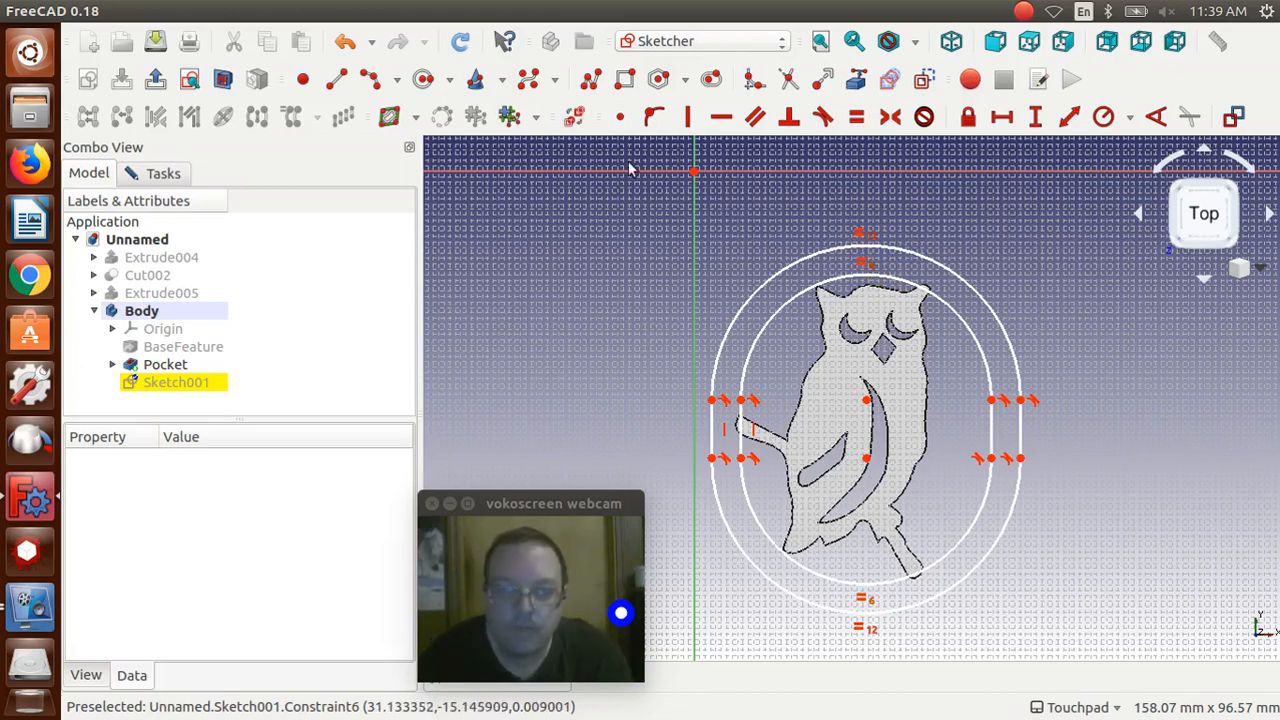
pyautogui.click(424, 80)
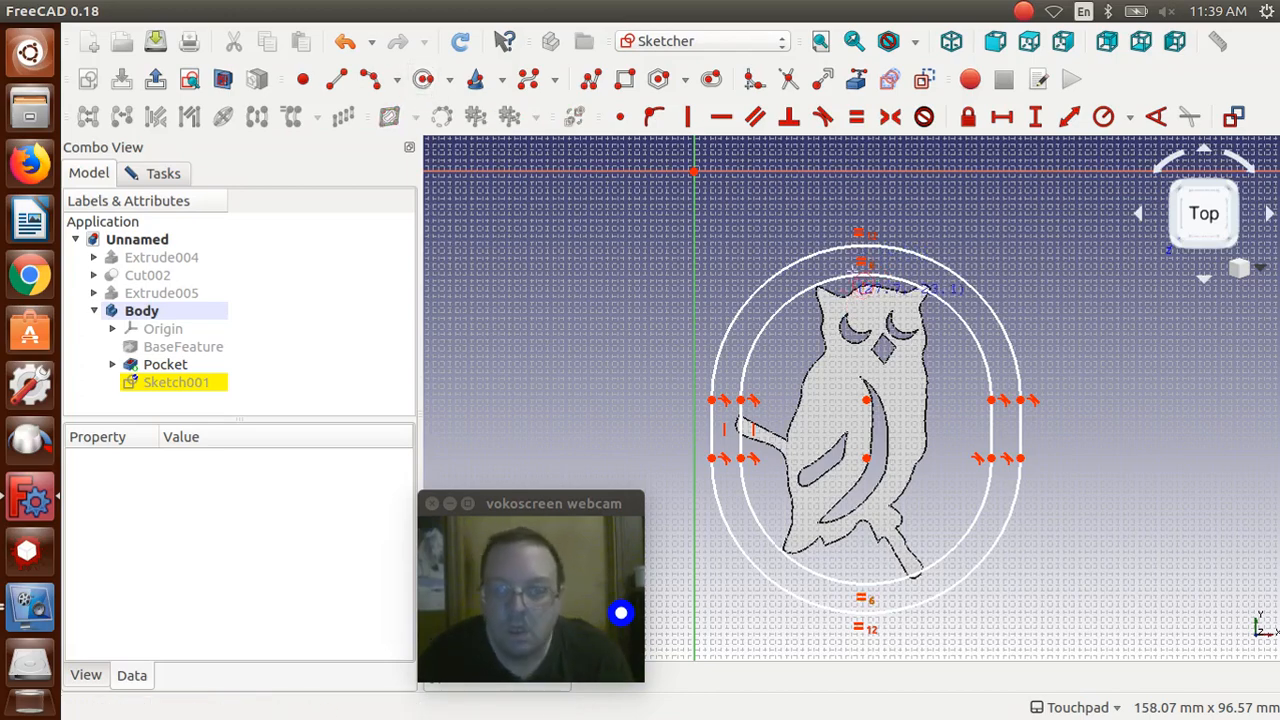
pyautogui.click(859, 254)
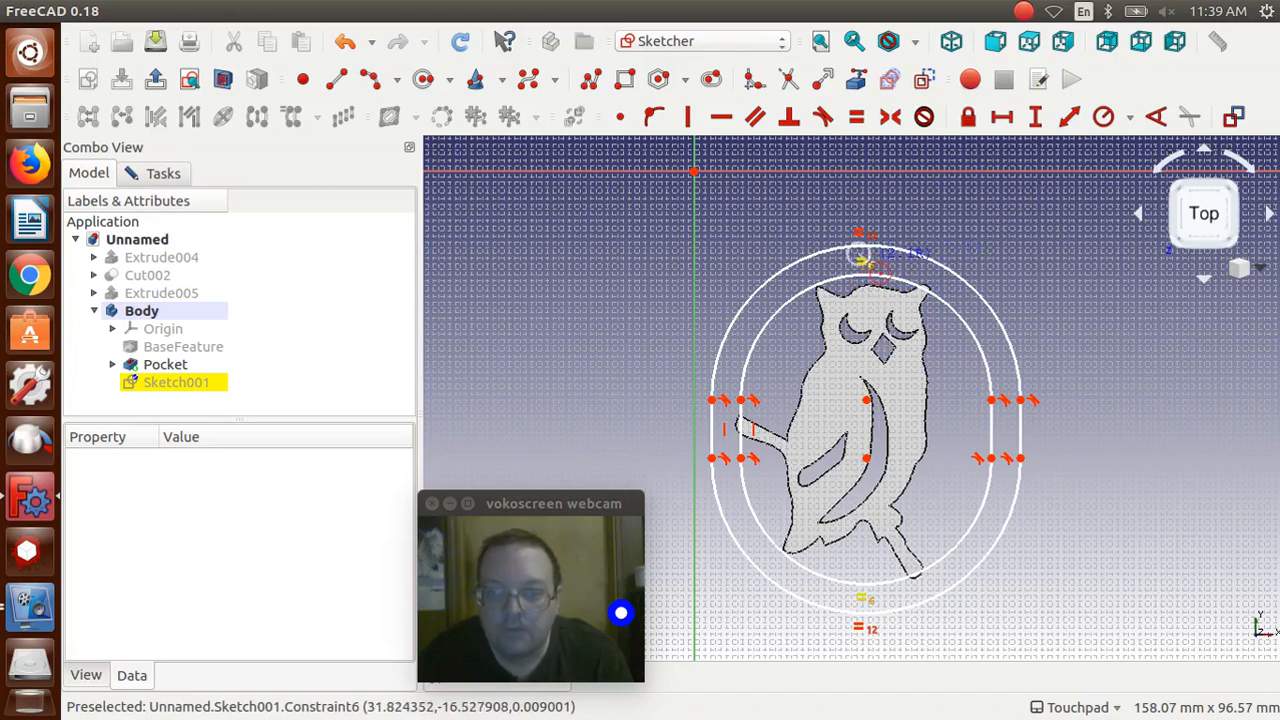
pyautogui.click(862, 258)
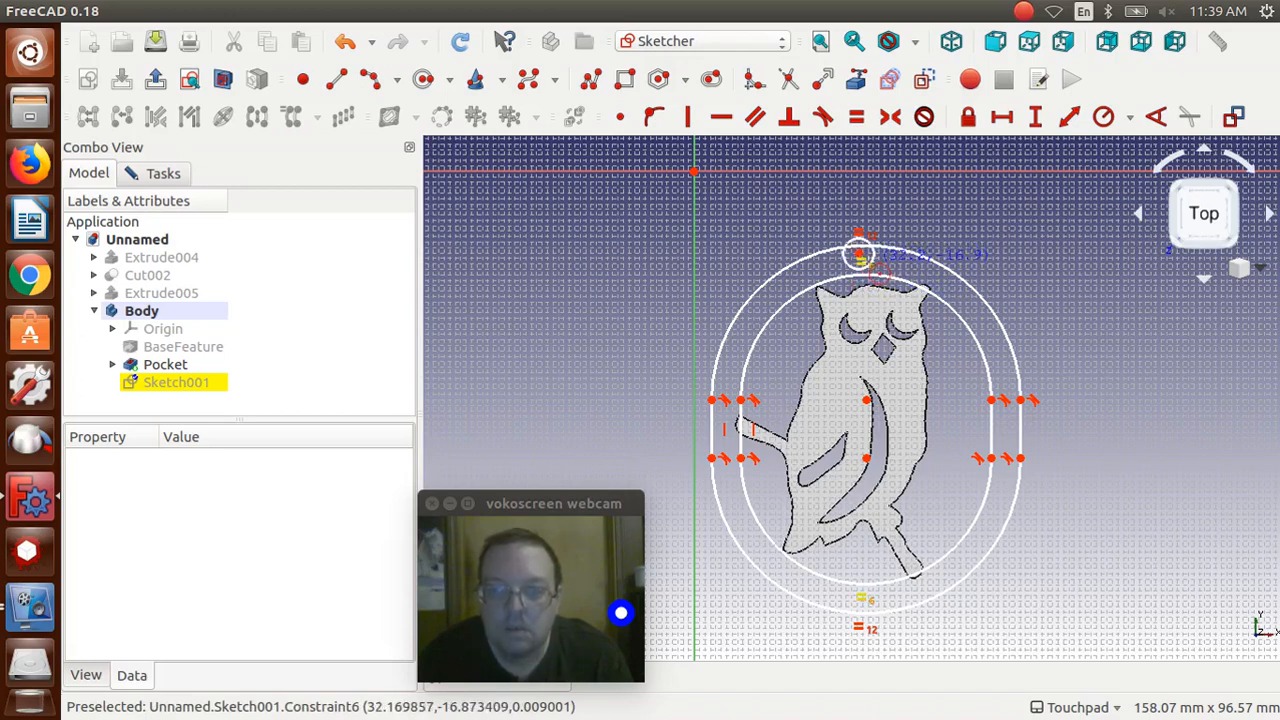
pyautogui.rightClick(540, 200)
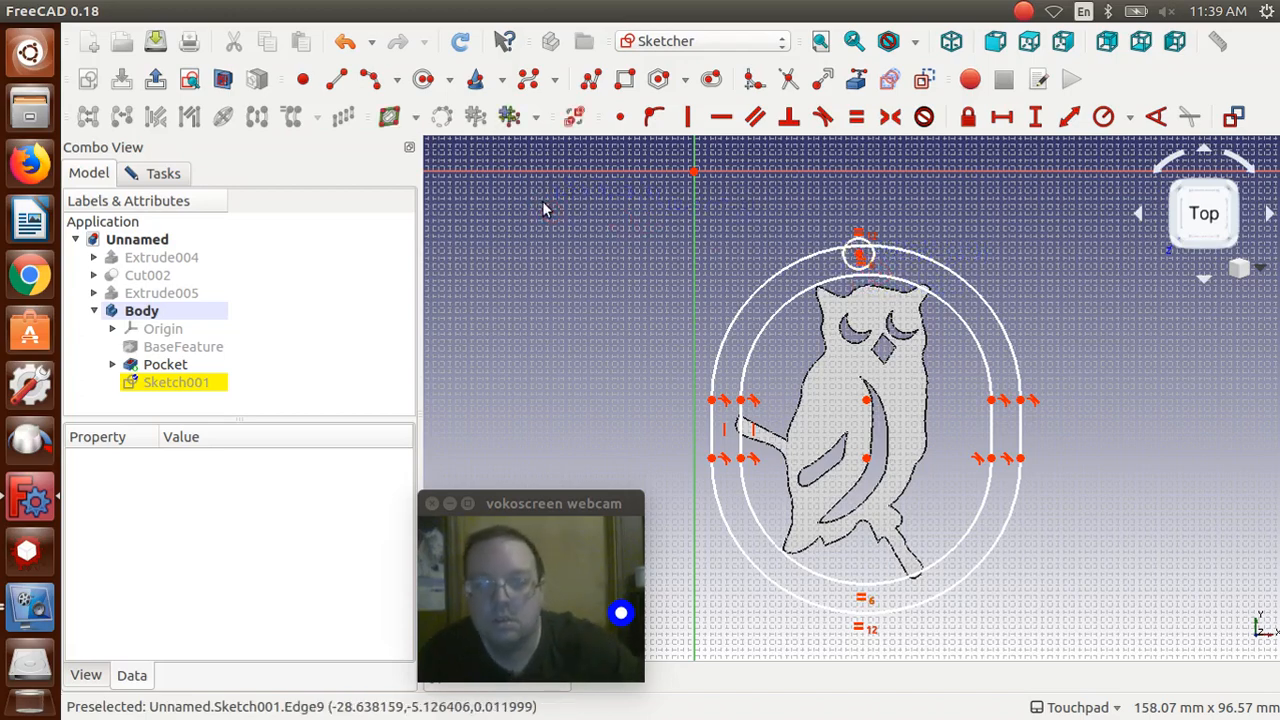
pyautogui.click(860, 262)
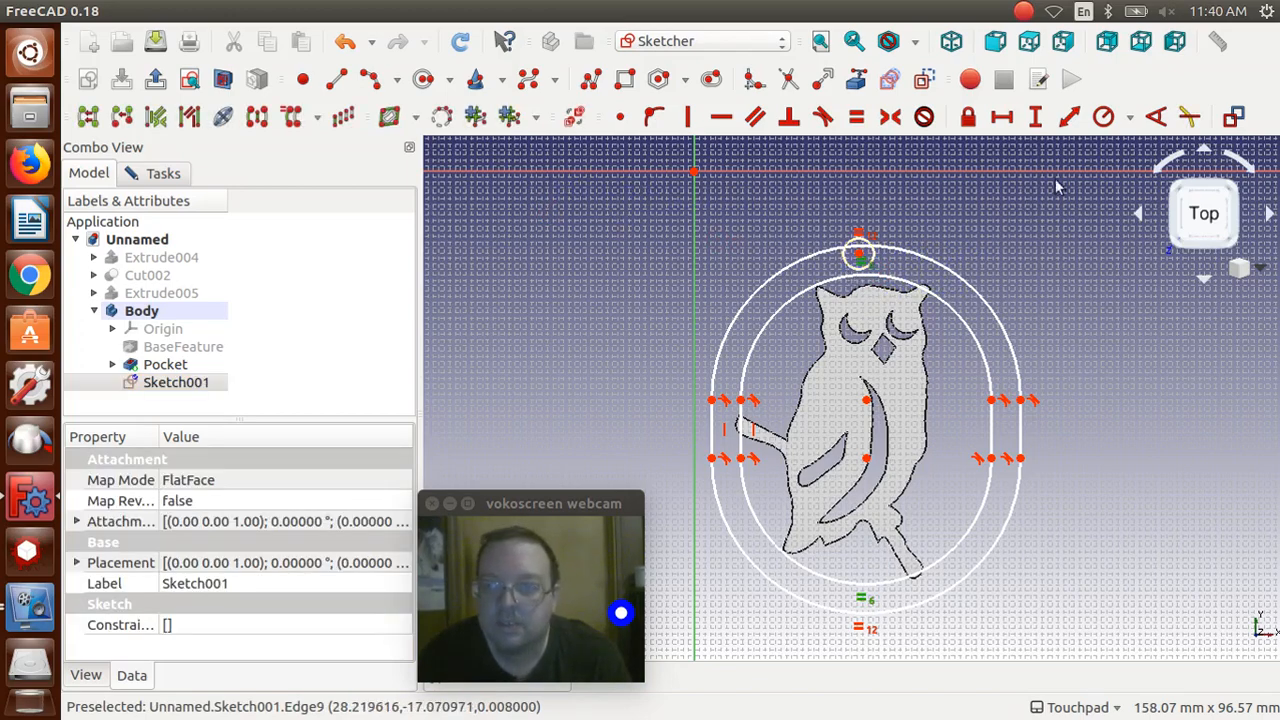
pyautogui.click(1104, 120)
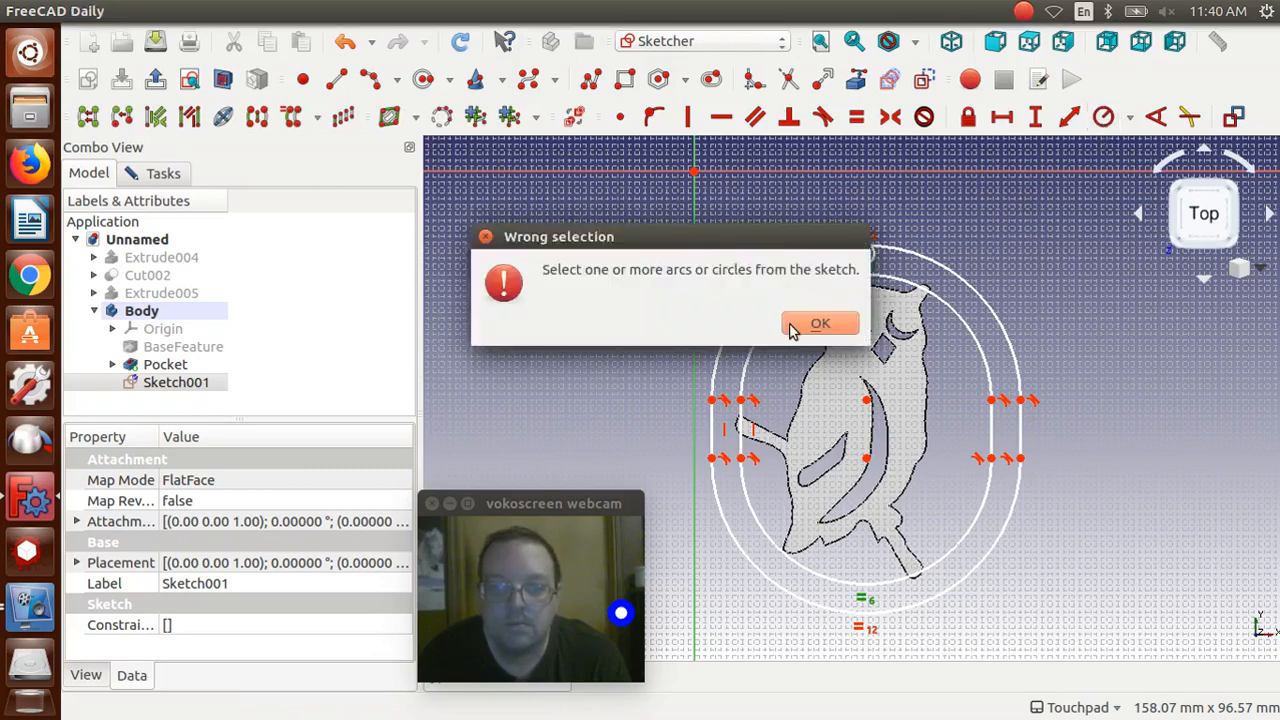
pyautogui.click(792, 328)
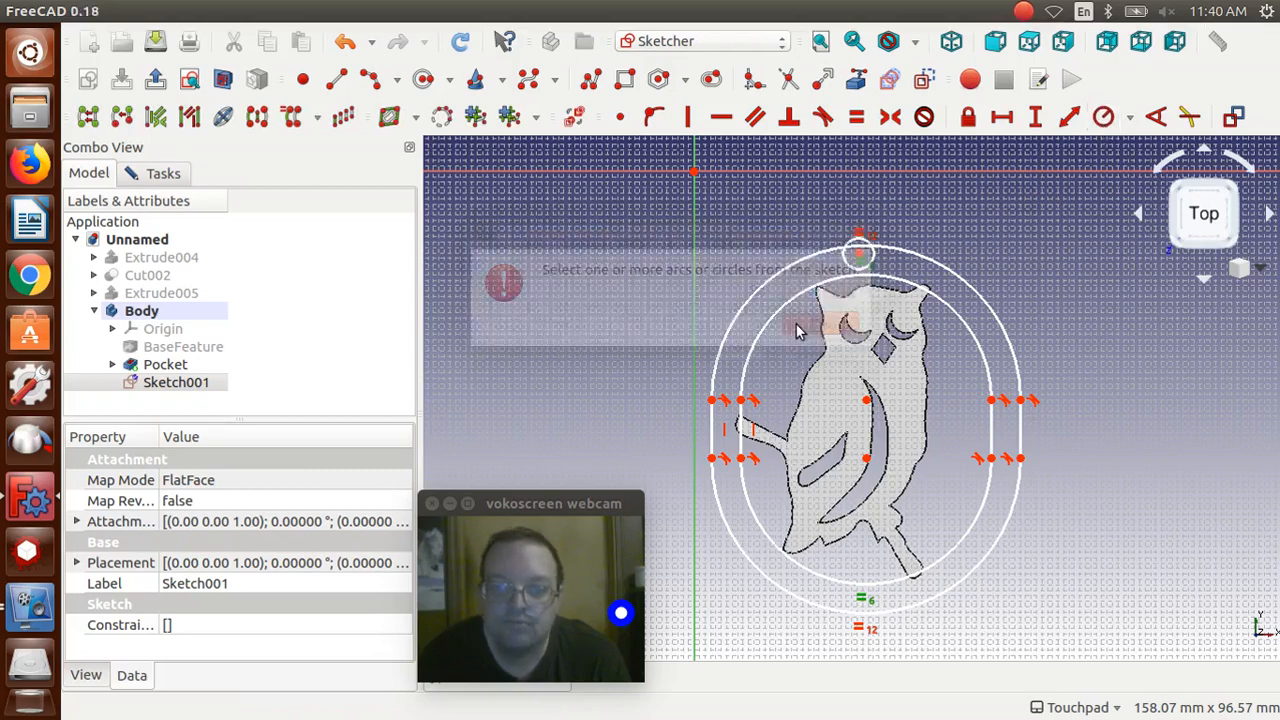
pyautogui.click(853, 250)
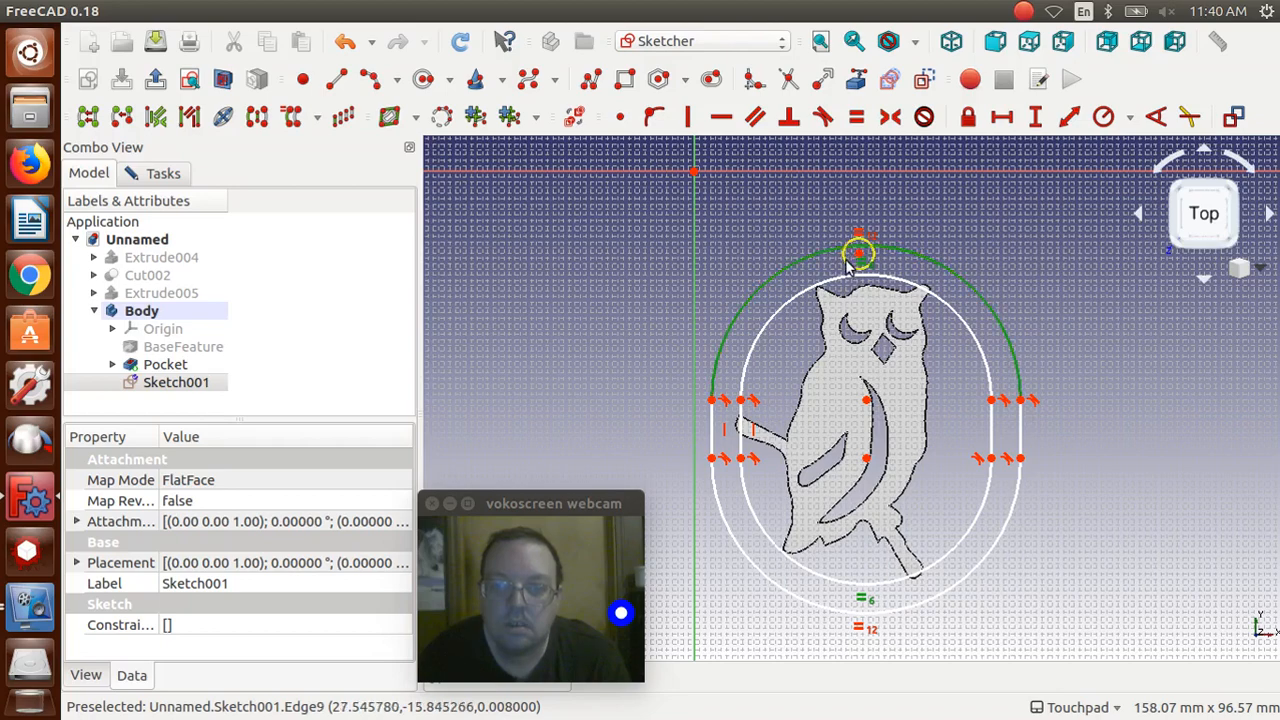
pyautogui.click(834, 216)
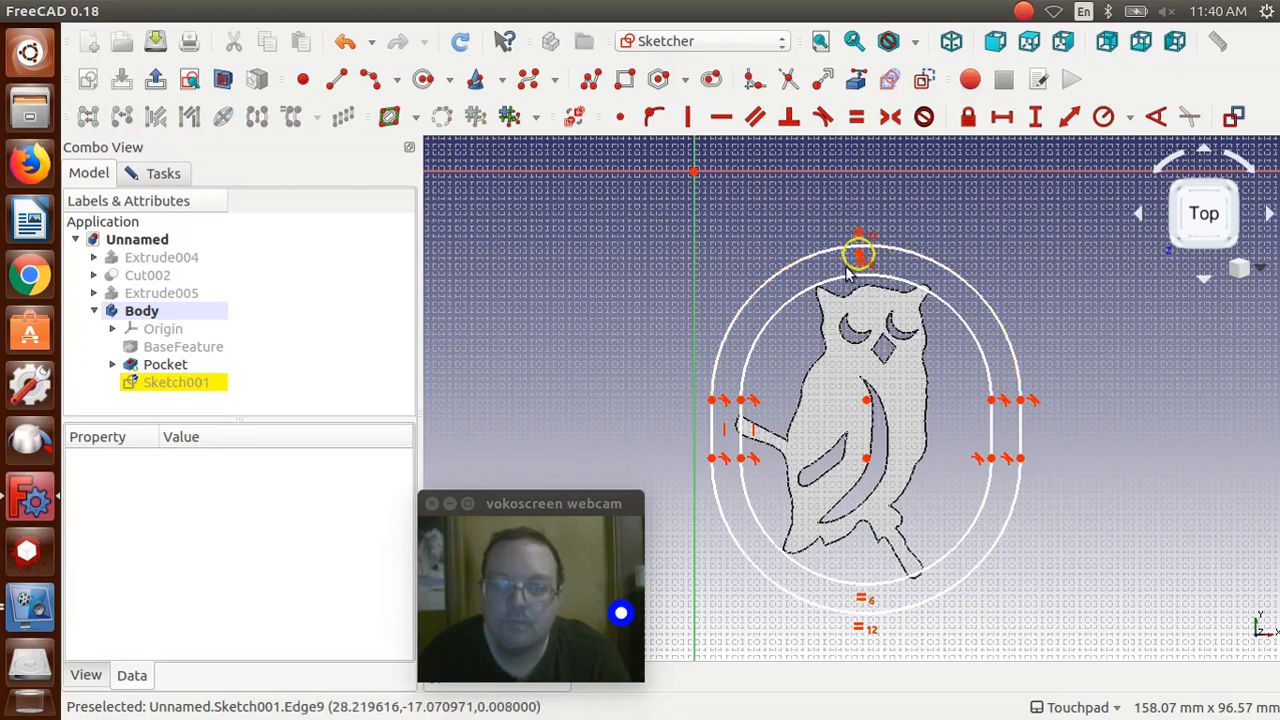
# Constrain the radius of the small circle above the owl's head to 1 mm
pyautogui.click(846, 272)
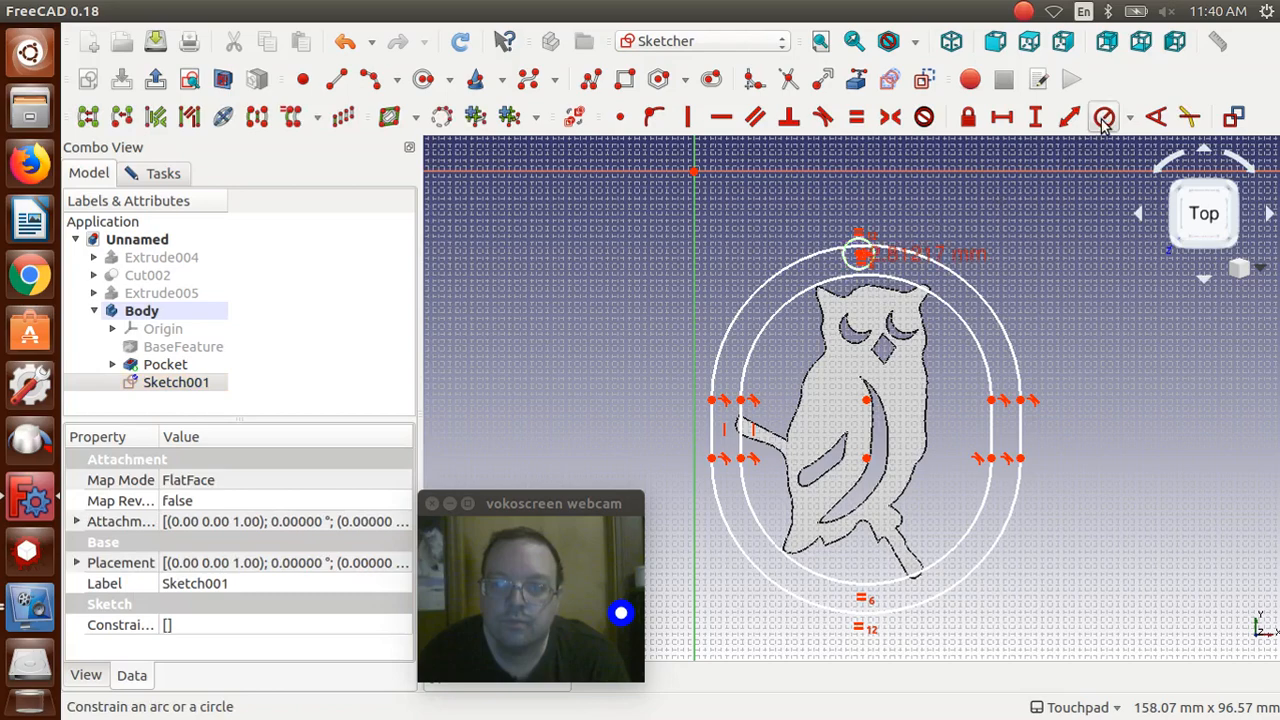
pyautogui.click(1104, 118)
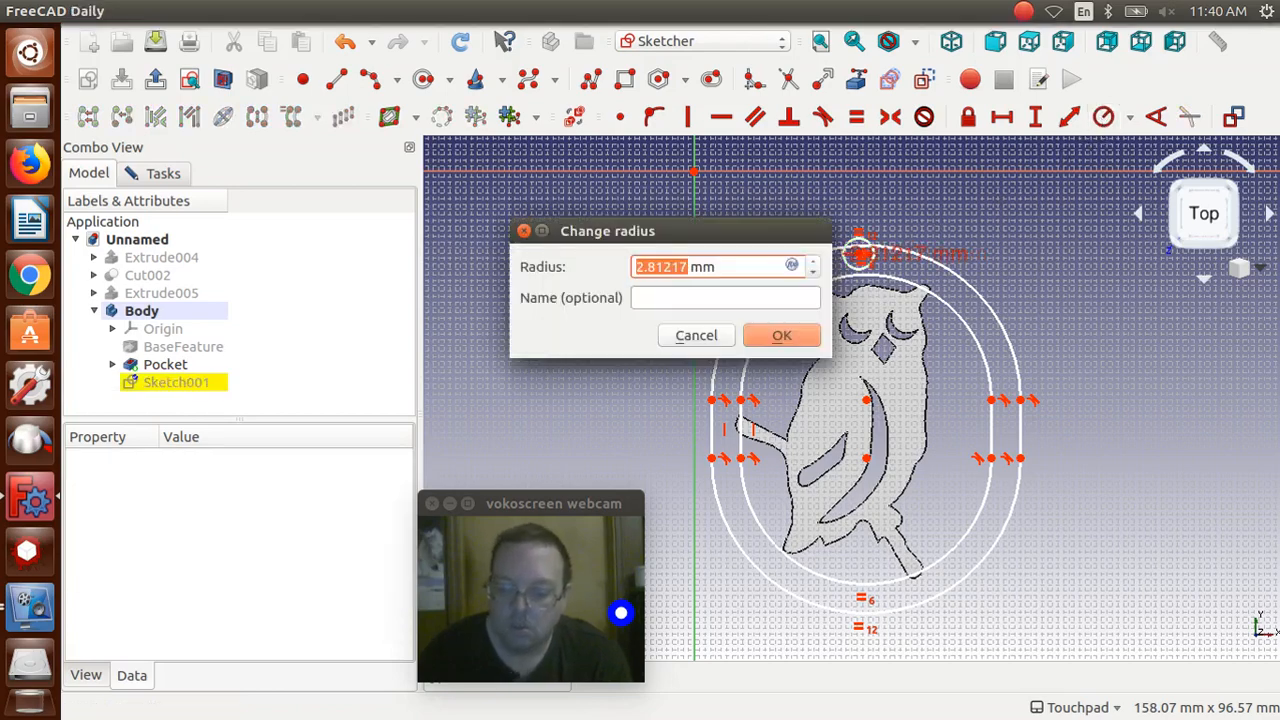
pyautogui.write('1')
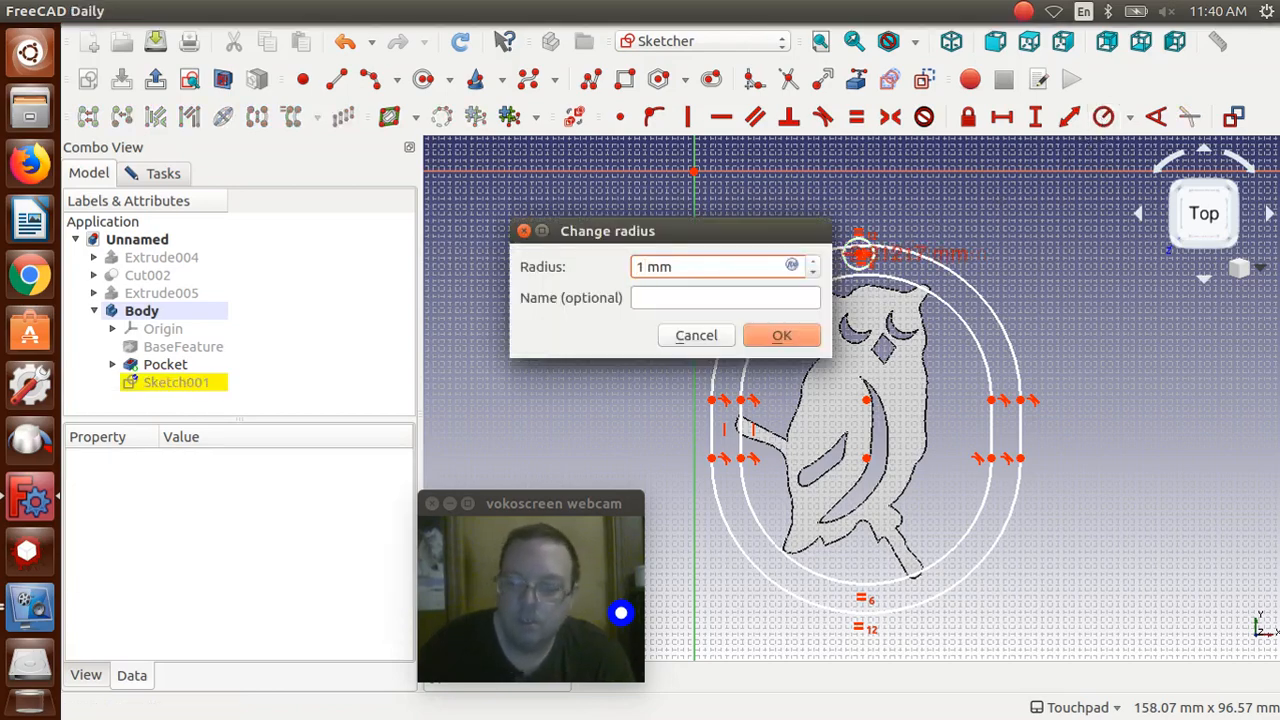
pyautogui.press('Return')
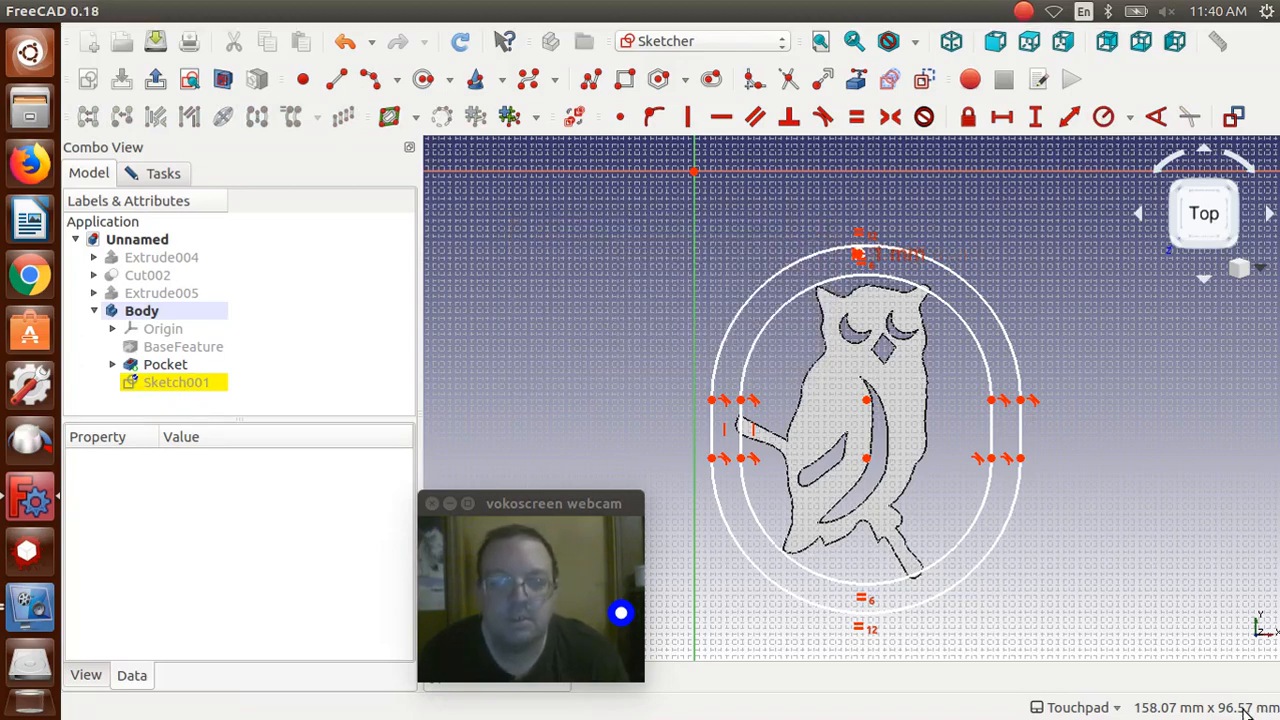
# Move the 1 mm circle to the middle of the gap between the two slots' top arcs, centred above the owl
pyautogui.scroll(2, 1254, 664)
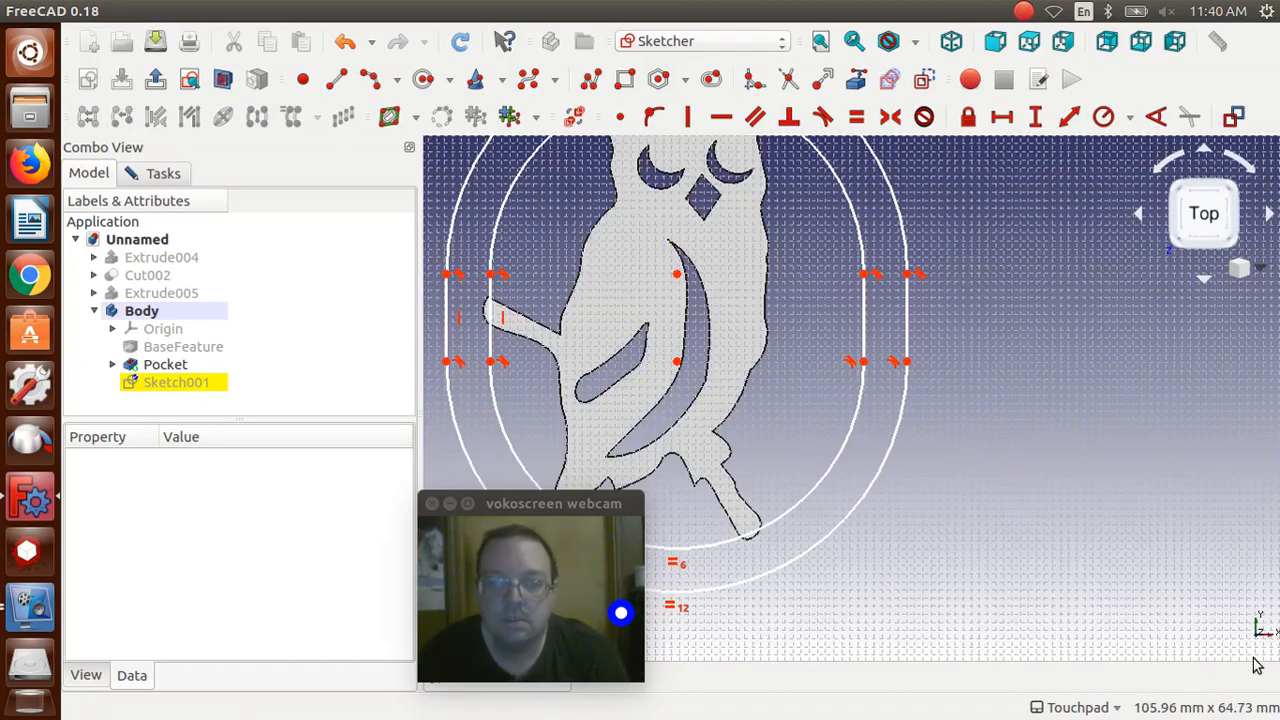
pyautogui.scroll(4, 1256, 666)
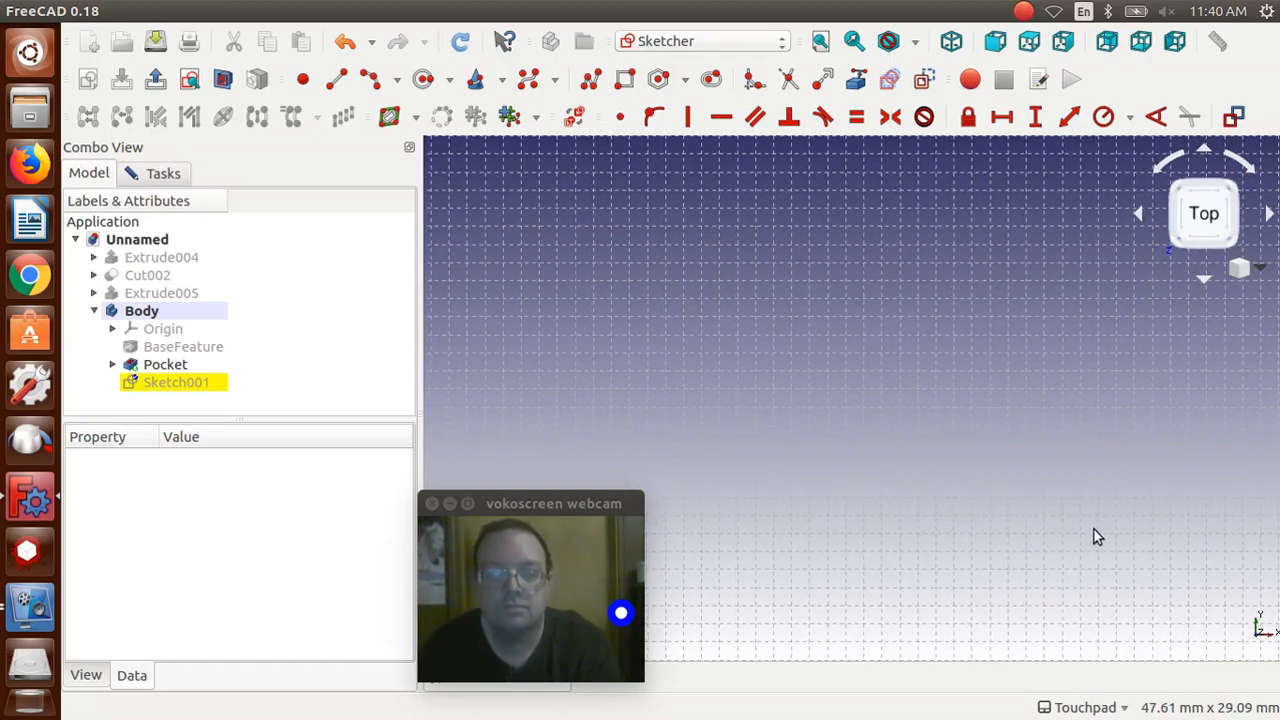
pyautogui.press('Left')
pyautogui.press('Left')
pyautogui.press('Left')
pyautogui.press('Left')
pyautogui.press('Left')
pyautogui.press('Left')
pyautogui.press('Left')
pyautogui.press('Left')
pyautogui.press('Left')
pyautogui.press('Left')
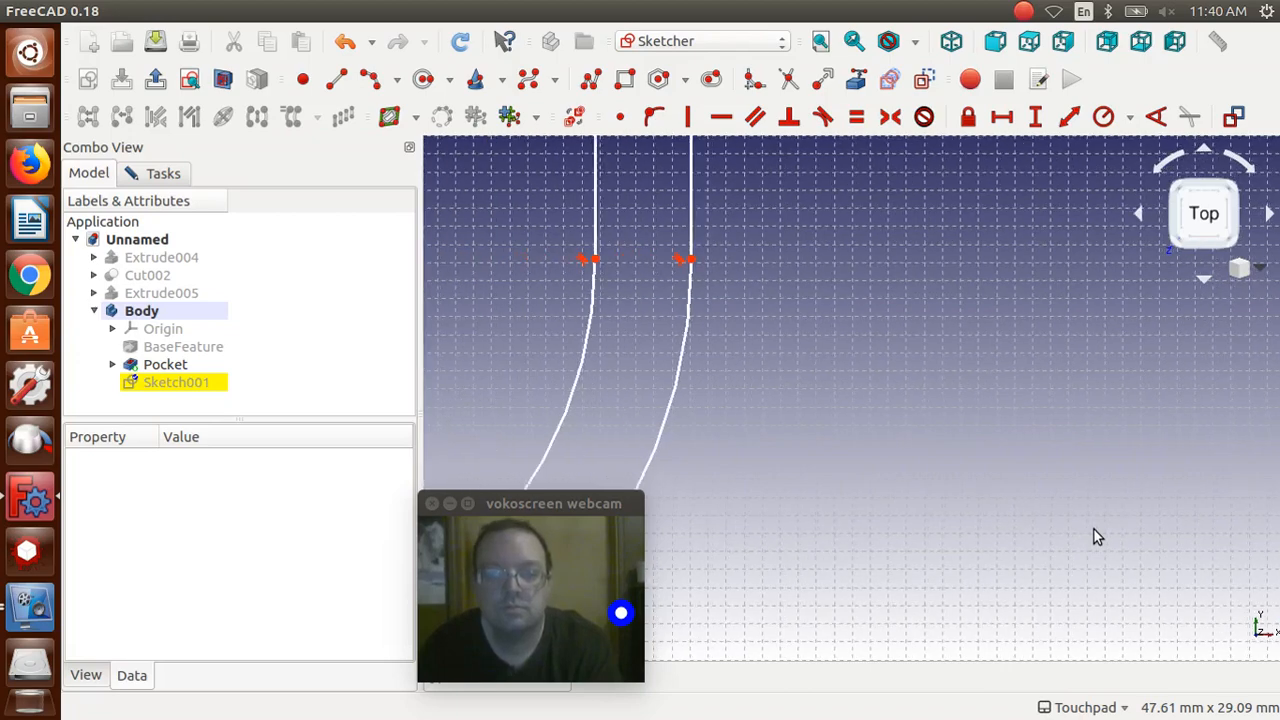
pyautogui.press('Left')
pyautogui.press('Left')
pyautogui.press('Left')
pyautogui.press('Left')
pyautogui.press('Left')
pyautogui.press('Left')
pyautogui.press('Left')
pyautogui.press('Left')
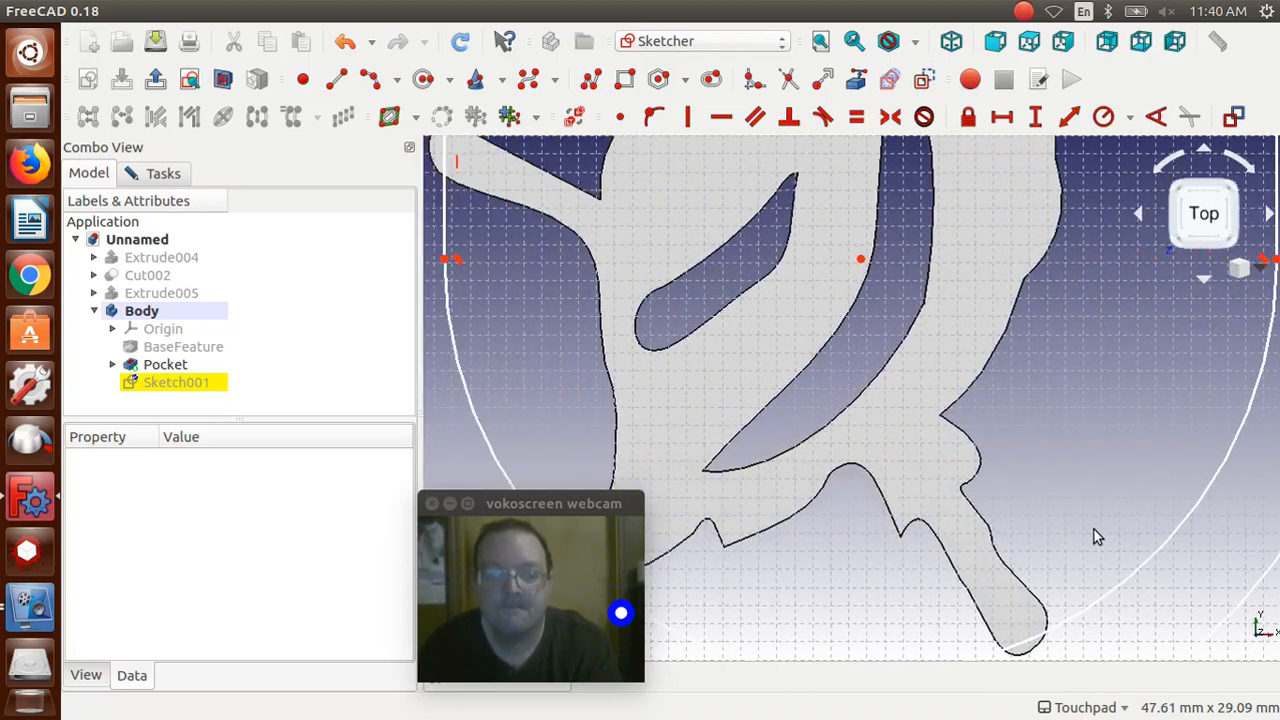
pyautogui.press('Up')
pyautogui.press('Up')
pyautogui.press('Up')
pyautogui.press('Up')
pyautogui.press('Up')
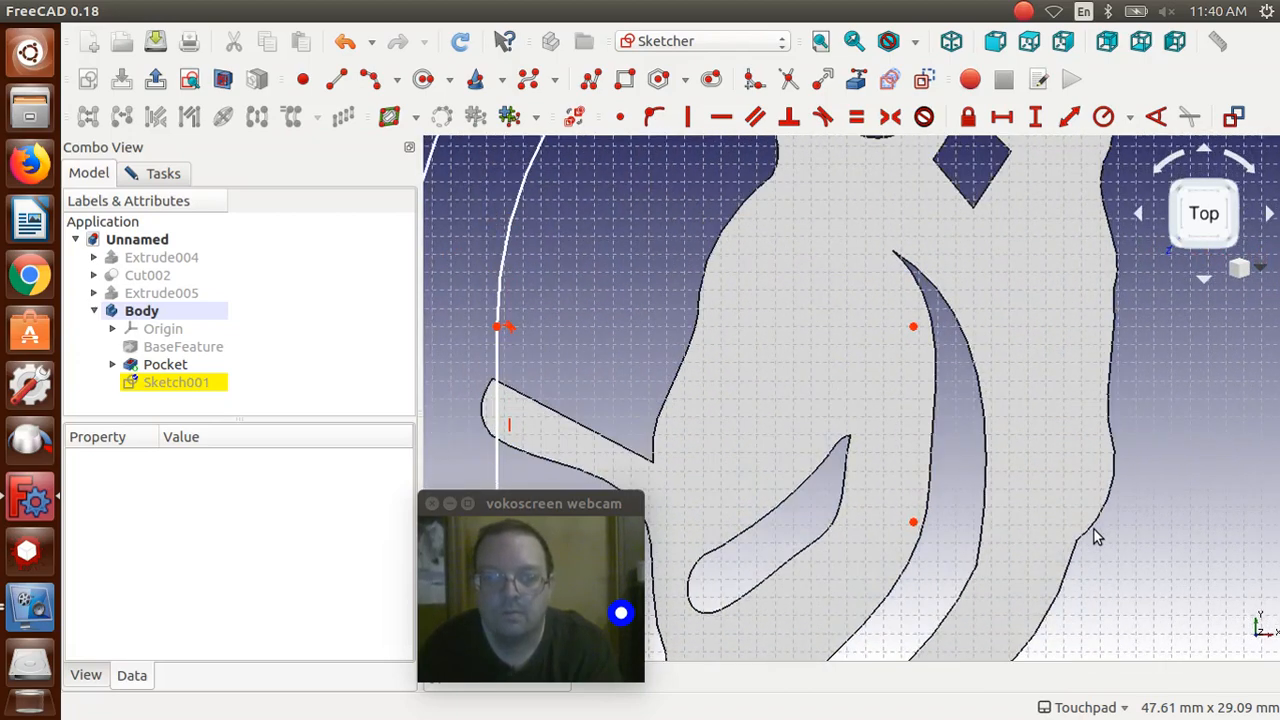
pyautogui.press('Up')
pyautogui.press('Up')
pyautogui.press('Up')
pyautogui.press('Up')
pyautogui.press('Up')
pyautogui.press('Up')
pyautogui.press('Up')
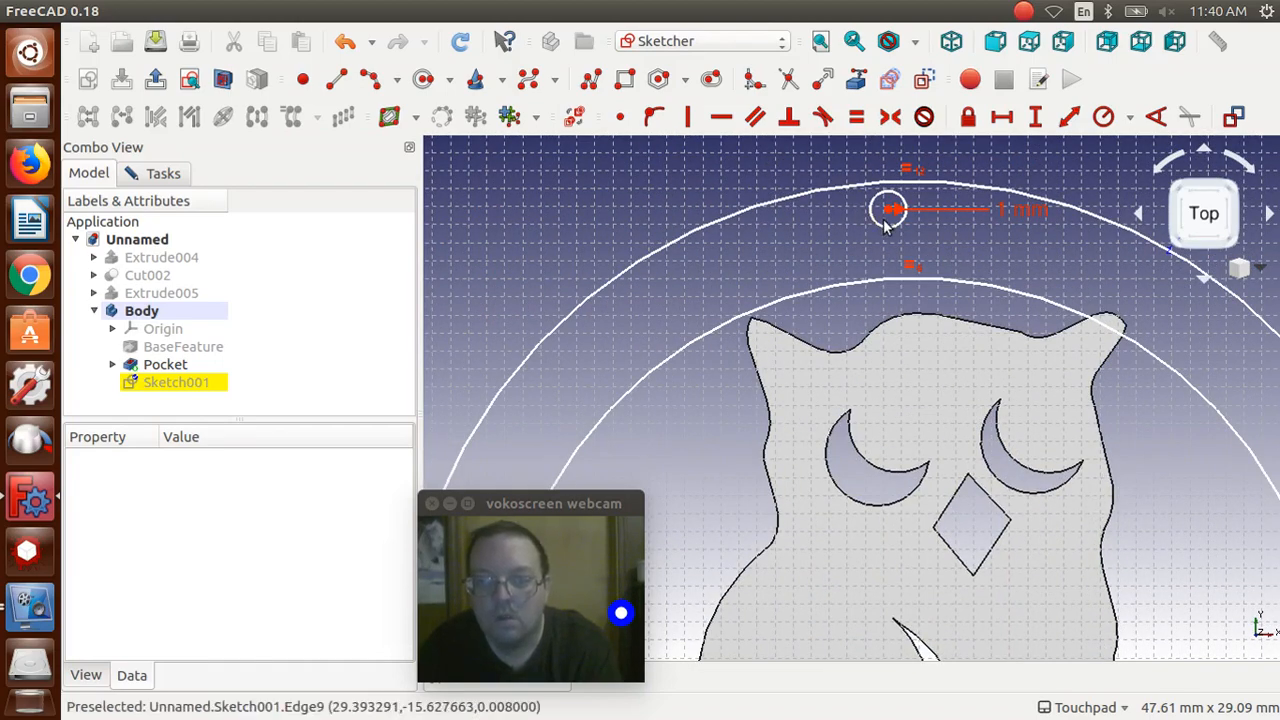
pyautogui.moveTo(884, 224)
pyautogui.mouseDown()
pyautogui.moveTo(942, 240)
pyautogui.moveTo(930, 234)
pyautogui.mouseUp()
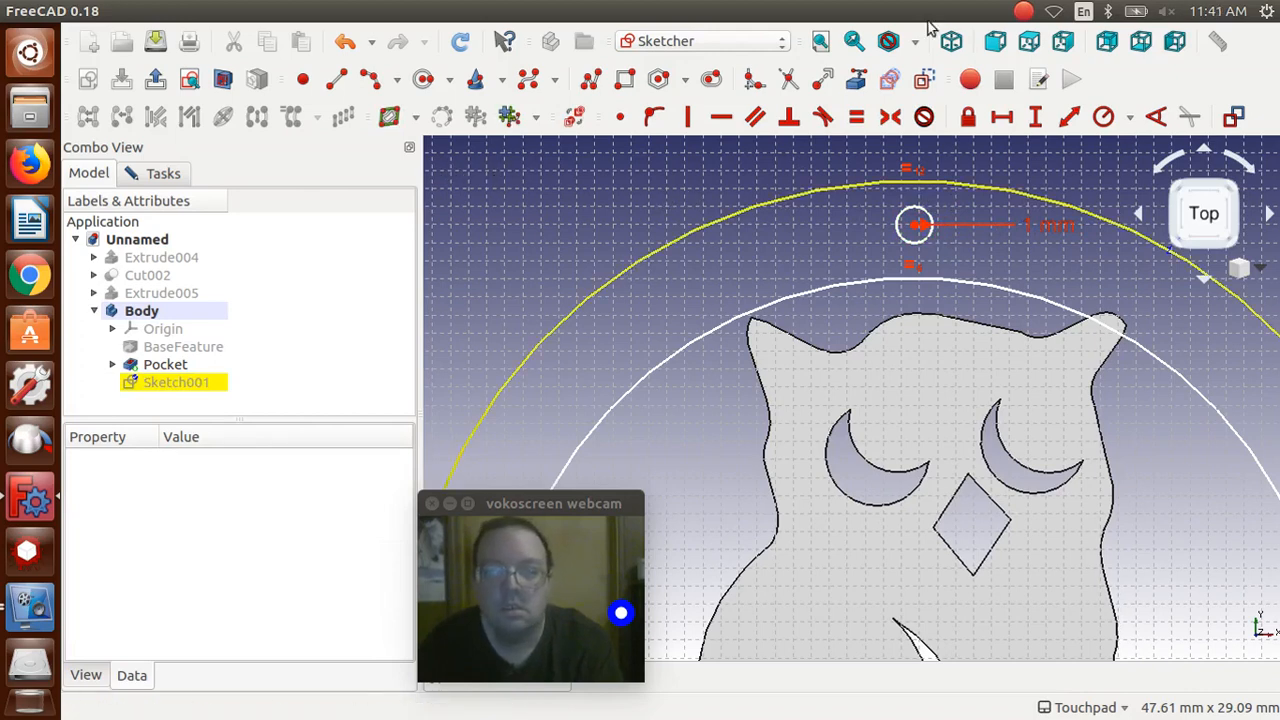
pyautogui.click(820, 42)
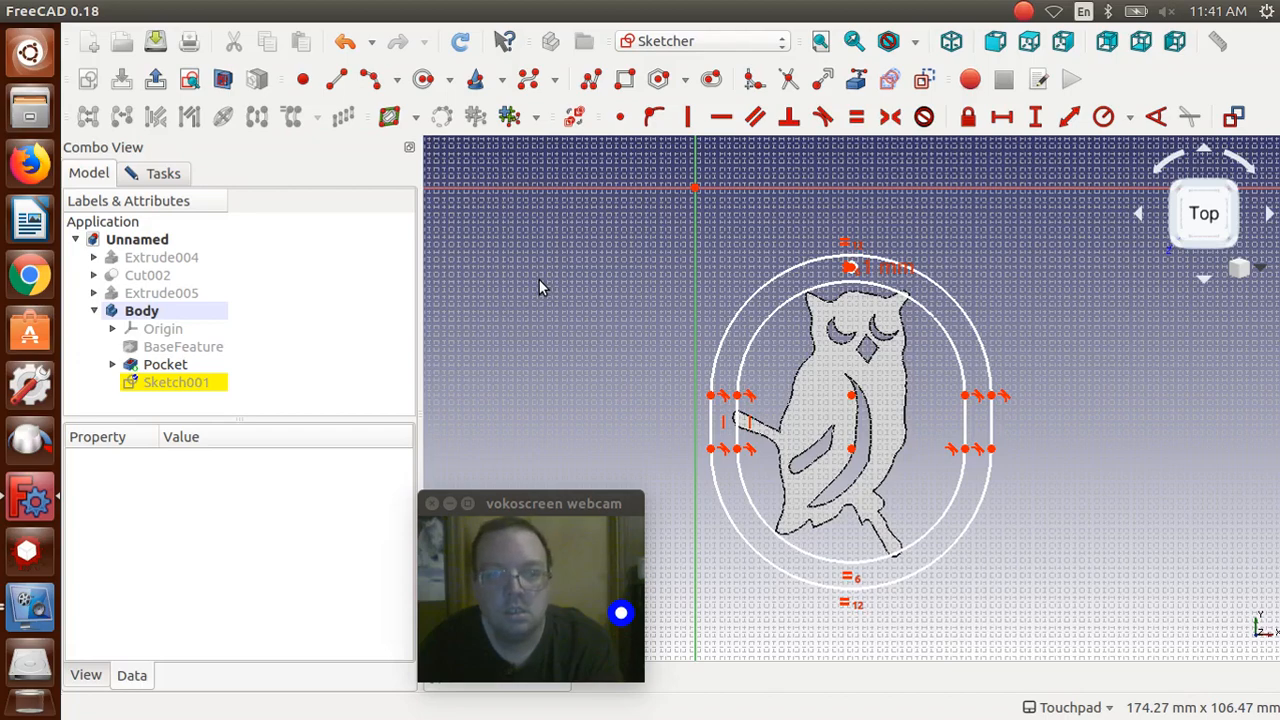
# Close the ring sketch and pad it with a length of 4 mm
pyautogui.click(152, 177)
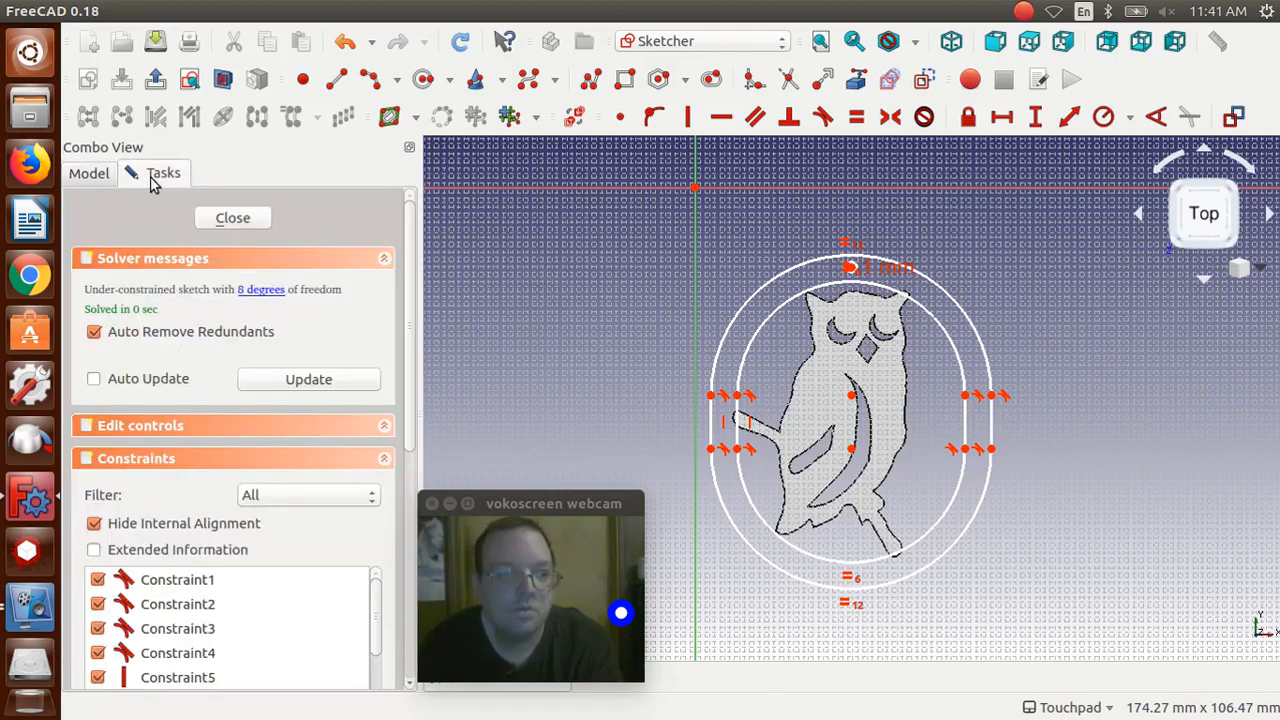
pyautogui.click(233, 218)
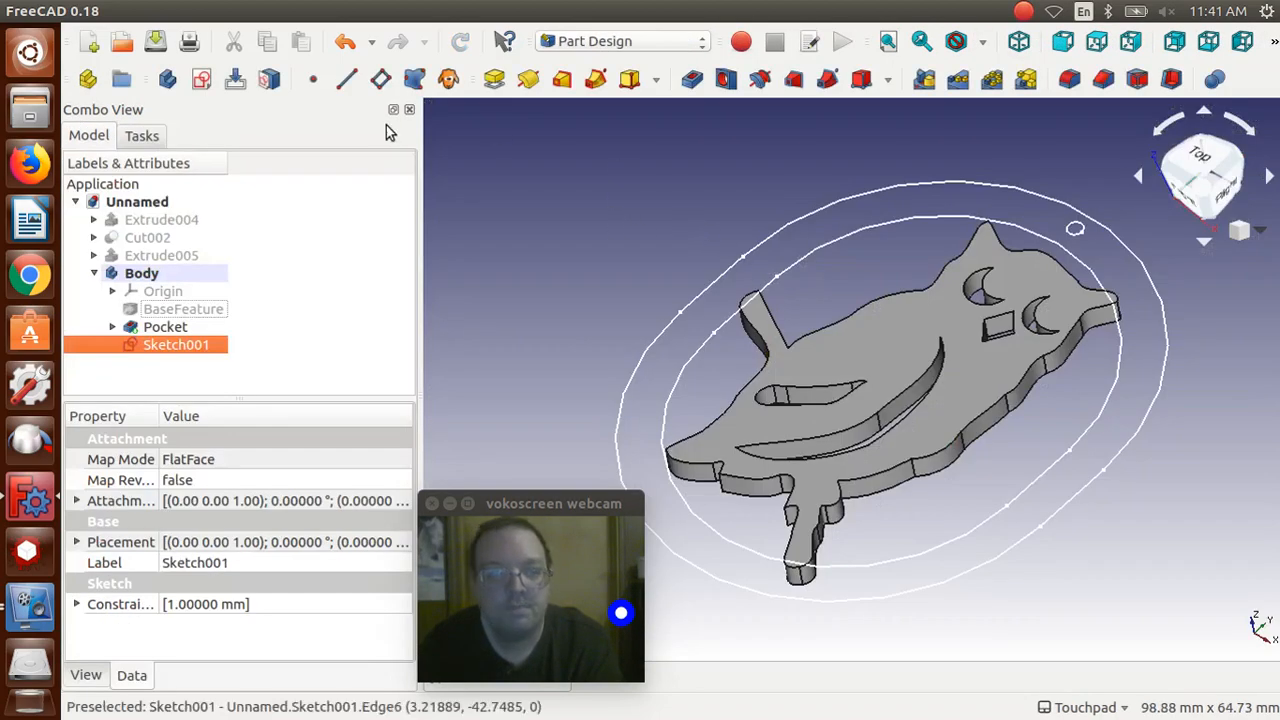
pyautogui.click(491, 85)
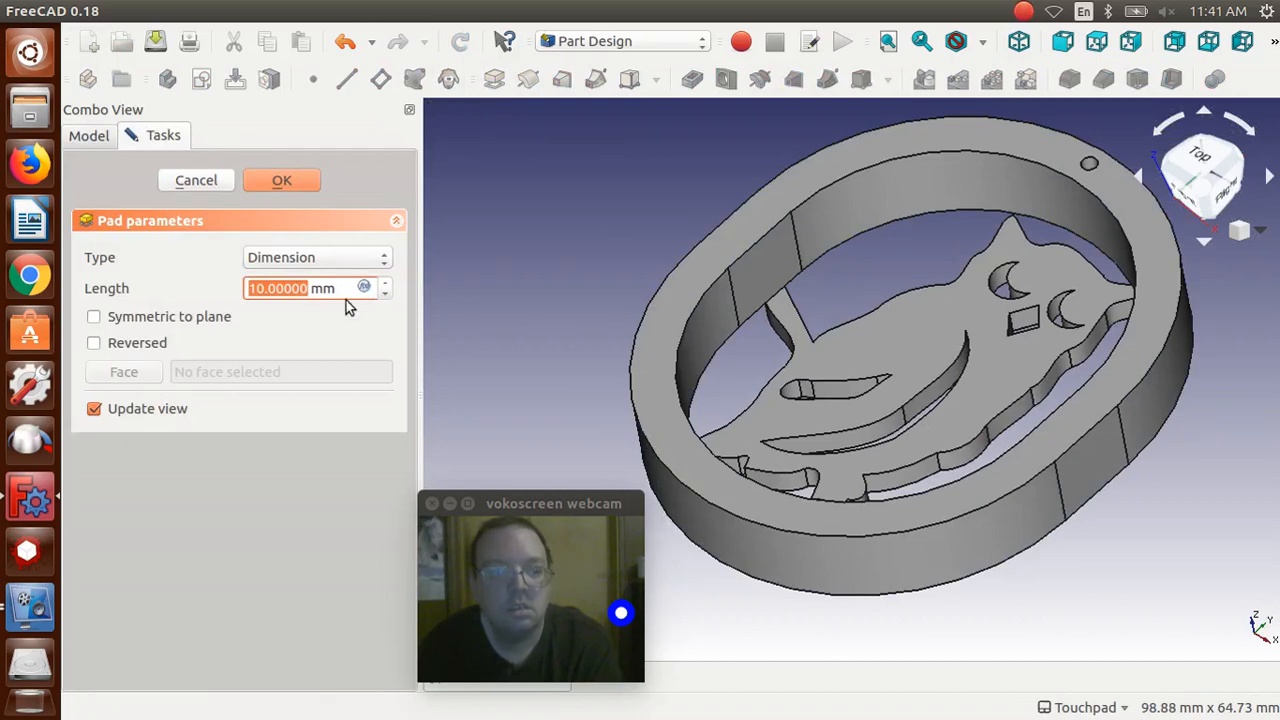
pyautogui.moveTo(340, 292); pyautogui.dragTo(123, 280)
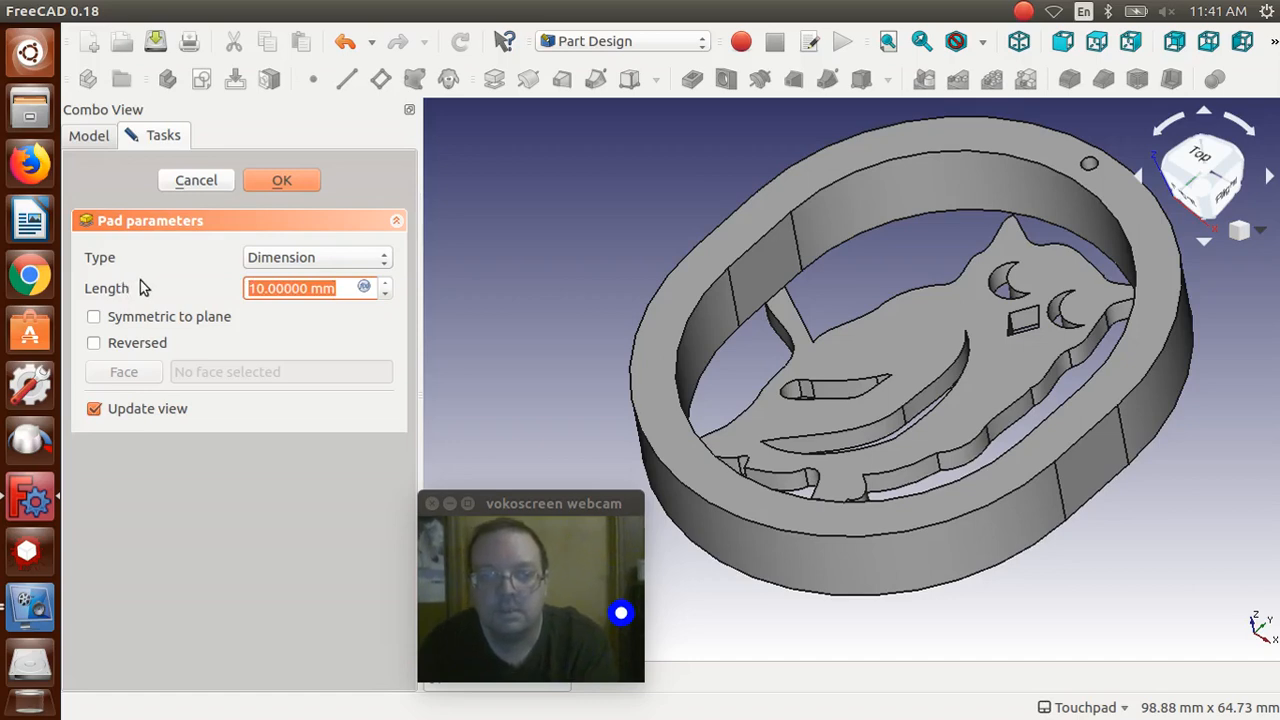
pyautogui.write('4')
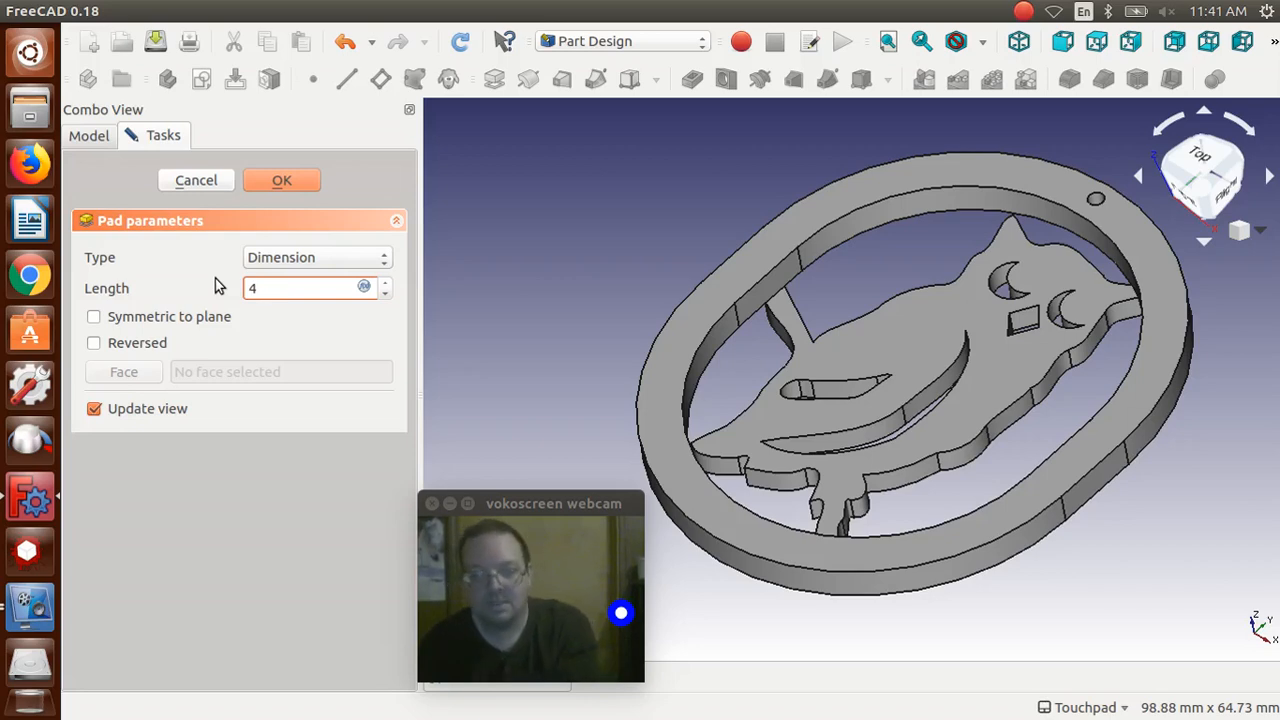
# Reverse the ring pad's direction and set its length to 3 mm
pyautogui.click(105, 343)
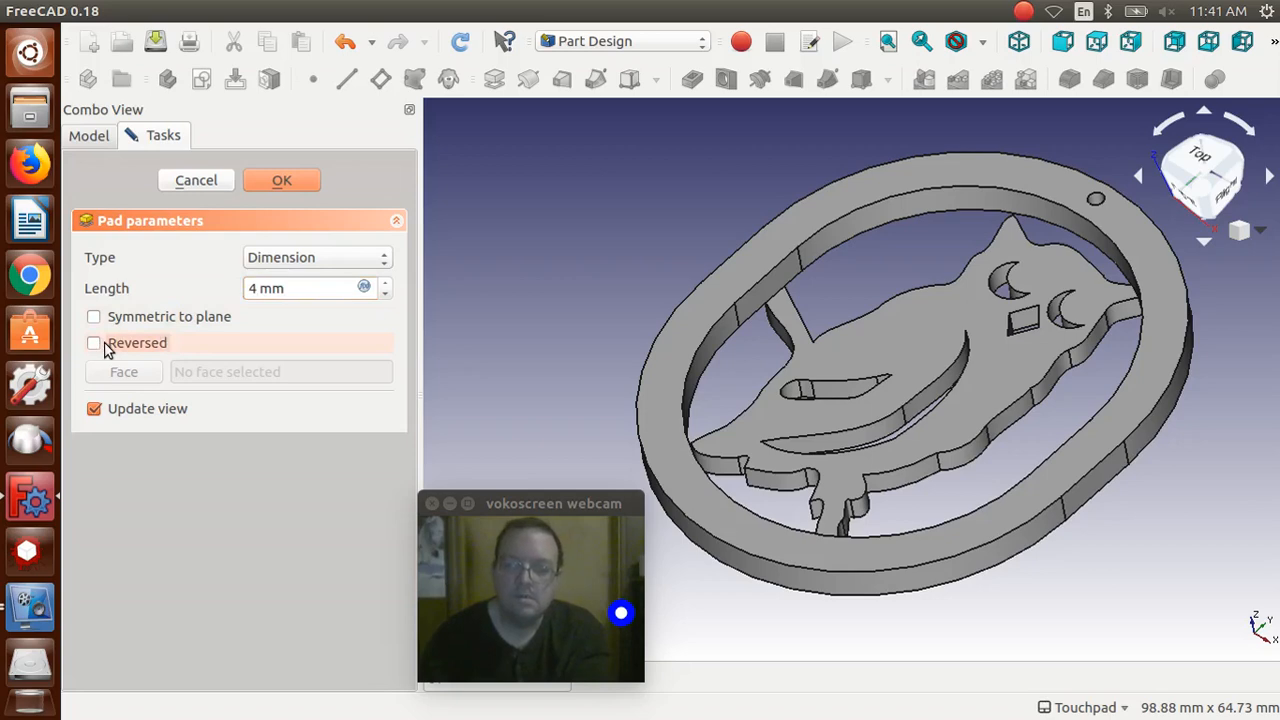
pyautogui.click(94, 343)
pyautogui.click(284, 289)
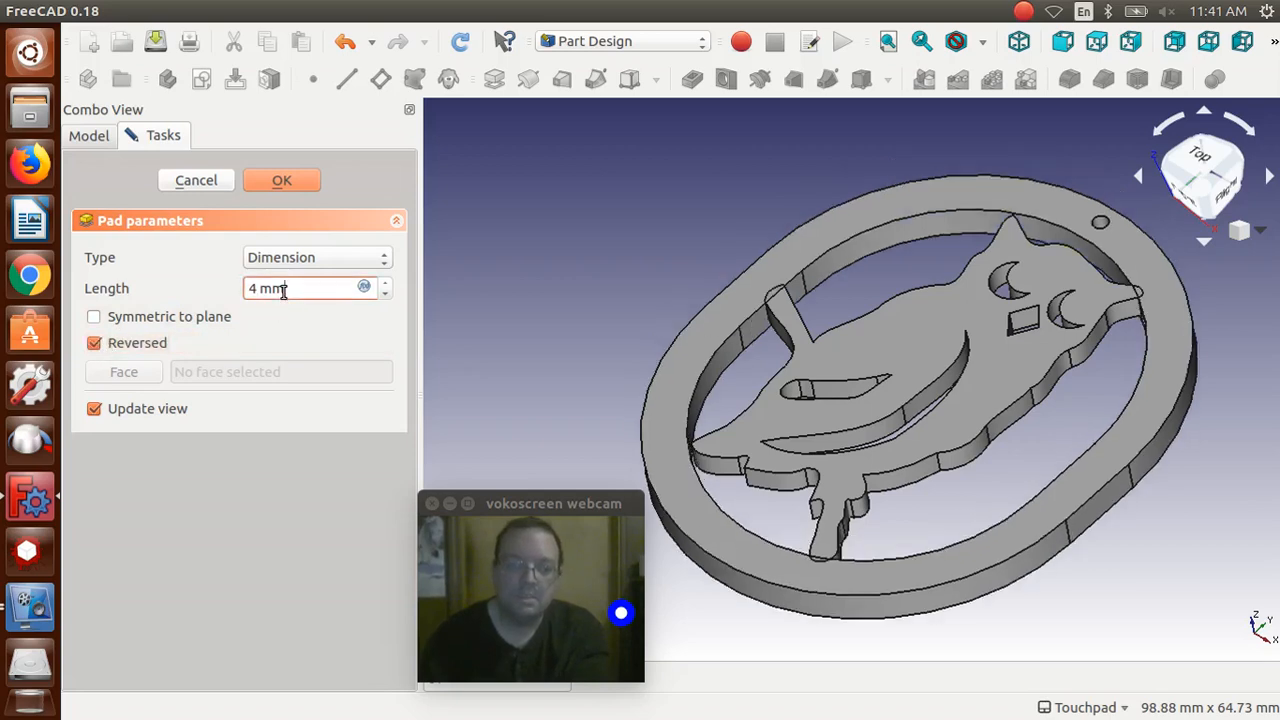
pyautogui.moveTo(288, 291); pyautogui.dragTo(239, 290)
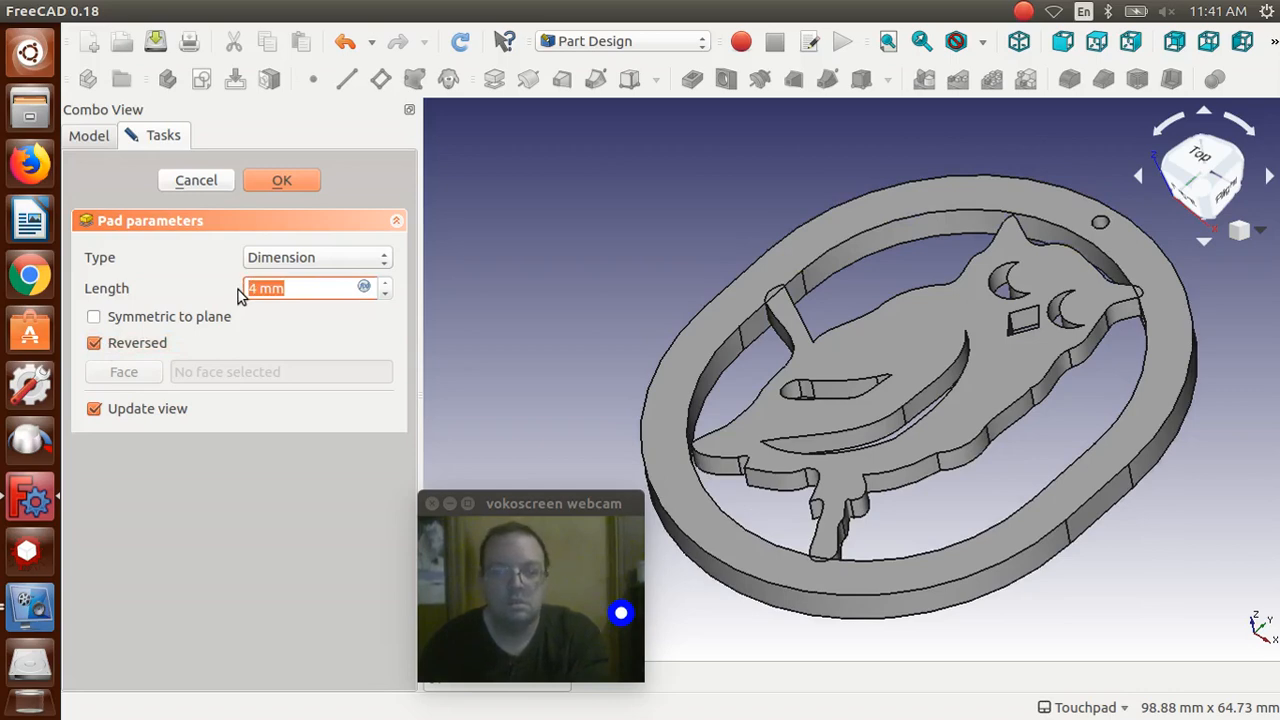
pyautogui.write('3')
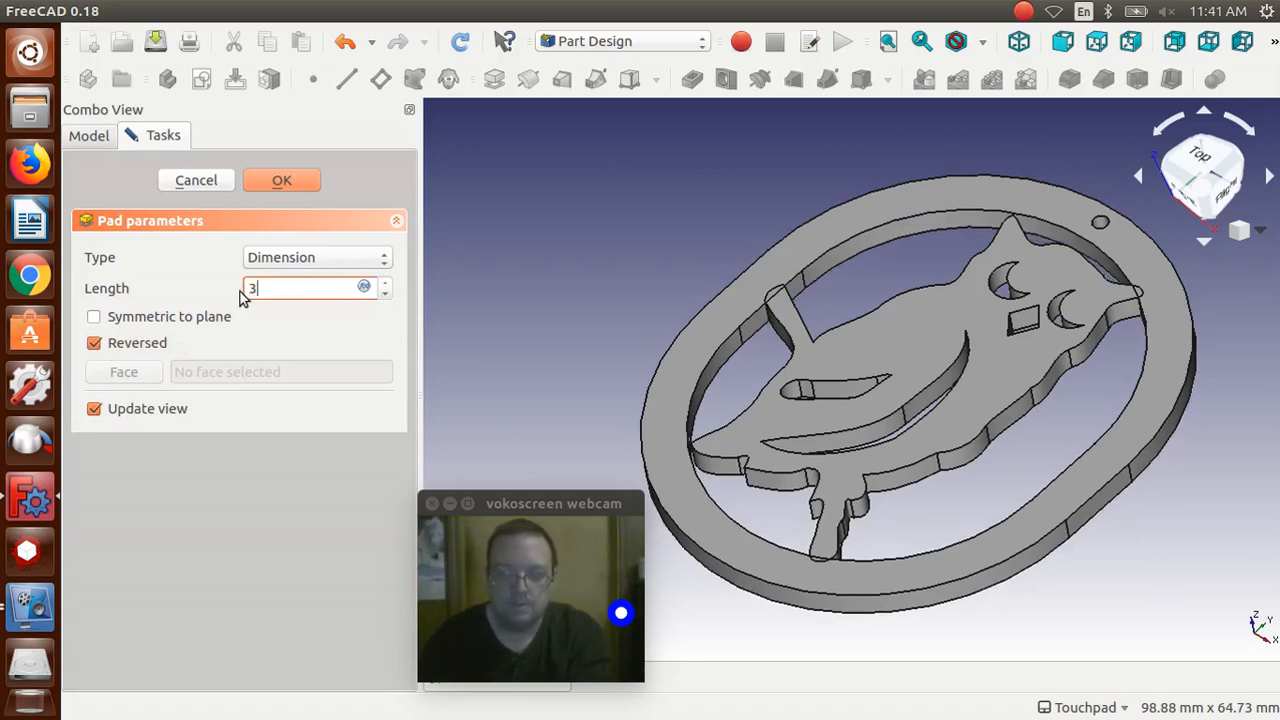
pyautogui.press('Return')
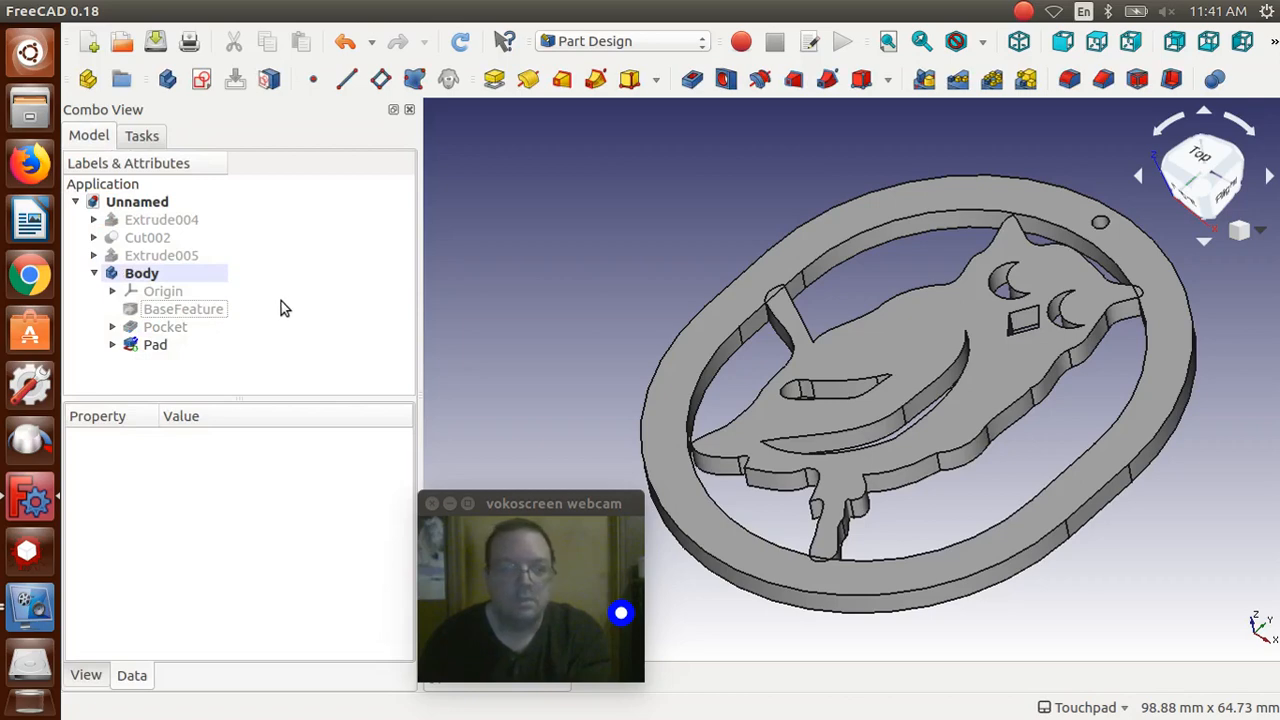
# Switch to the Part workbench and try to fuse the top faces of the owl and the ring
pyautogui.click(928, 369)
pyautogui.click(928, 369)
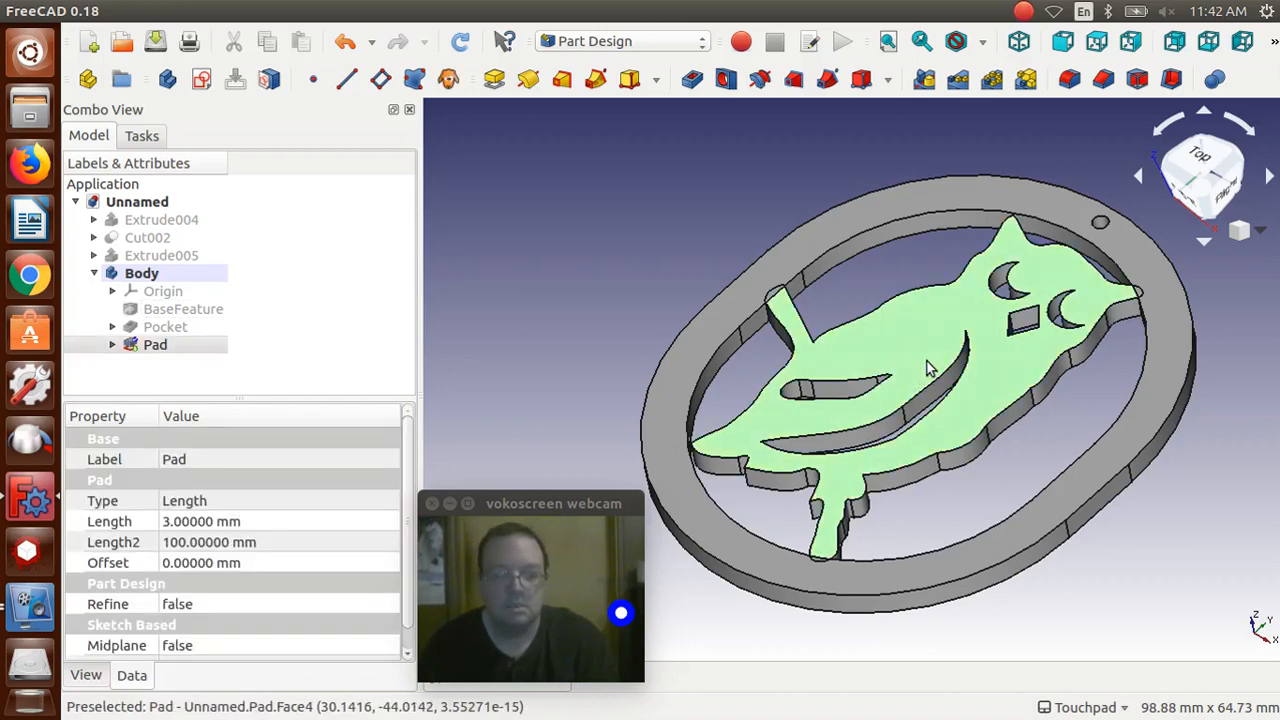
pyautogui.keyDown('ctrl'); pyautogui.click(665, 428); pyautogui.keyUp('ctrl')
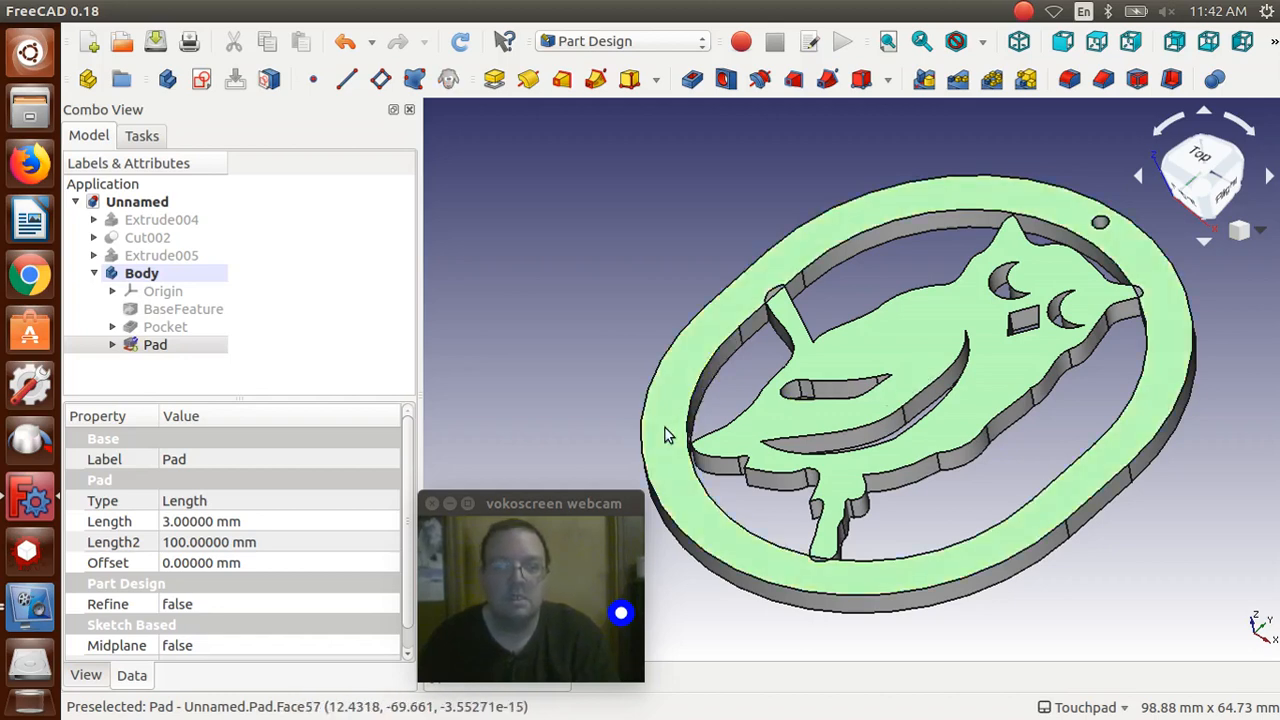
pyautogui.click(643, 39)
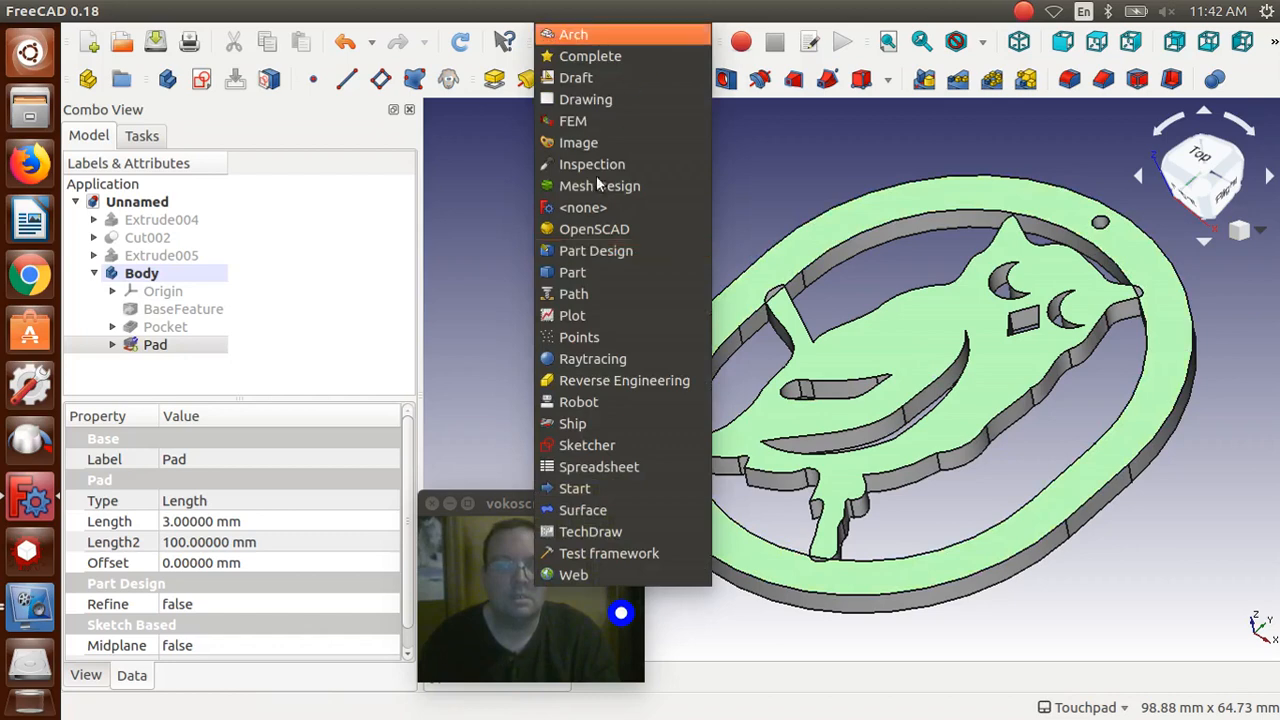
pyautogui.click(592, 270)
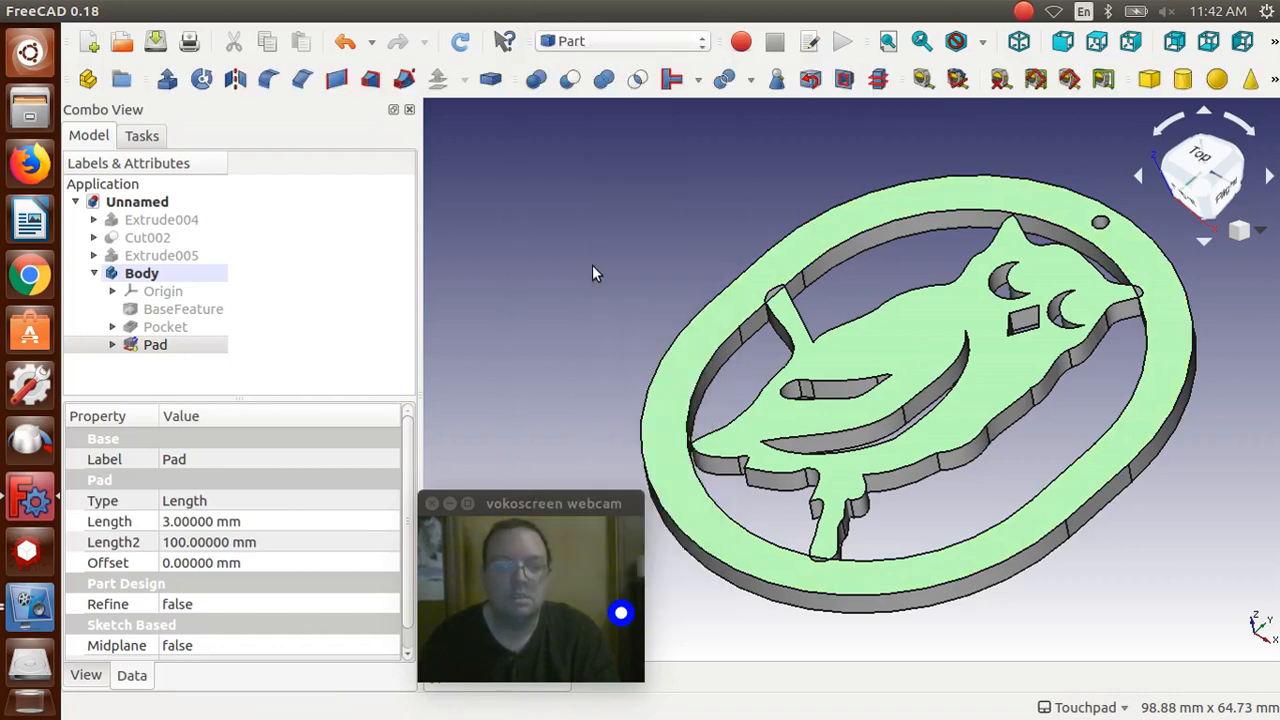
pyautogui.click(604, 80)
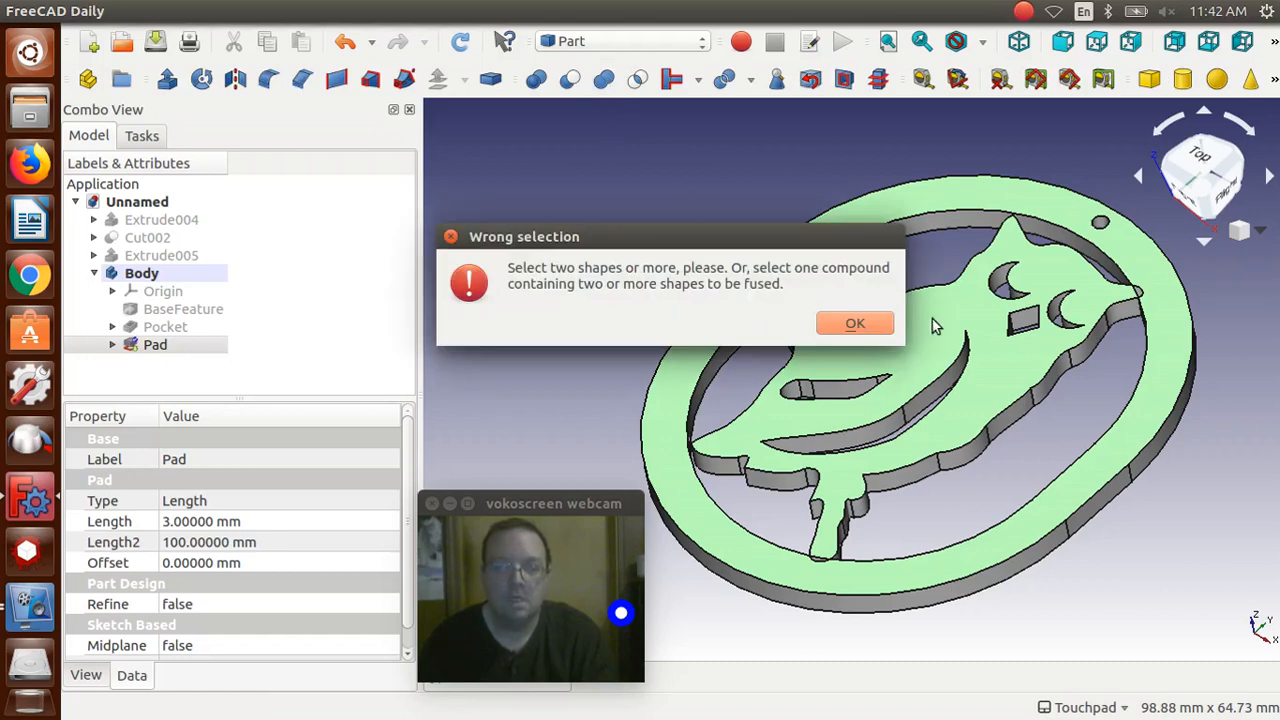
pyautogui.click(835, 324)
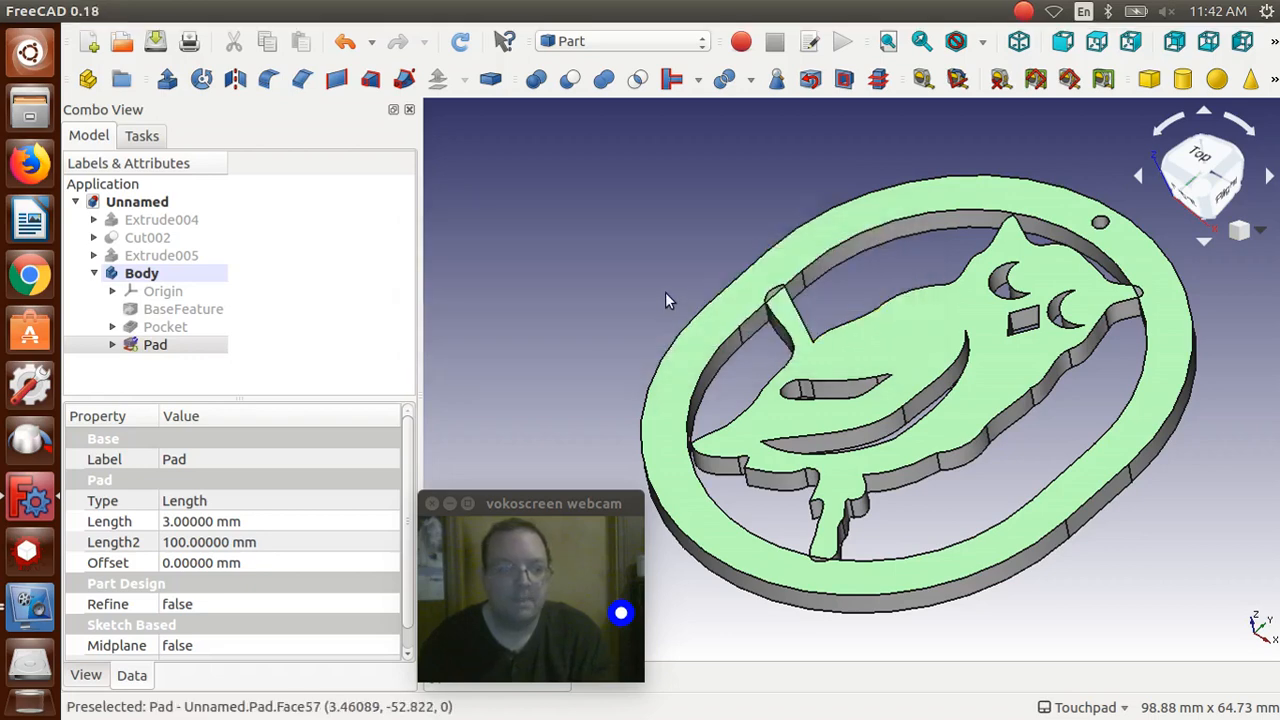
# Toggle the Pocket's visibility to view the owl without the ring
pyautogui.click(665, 294)
pyautogui.click(171, 335)
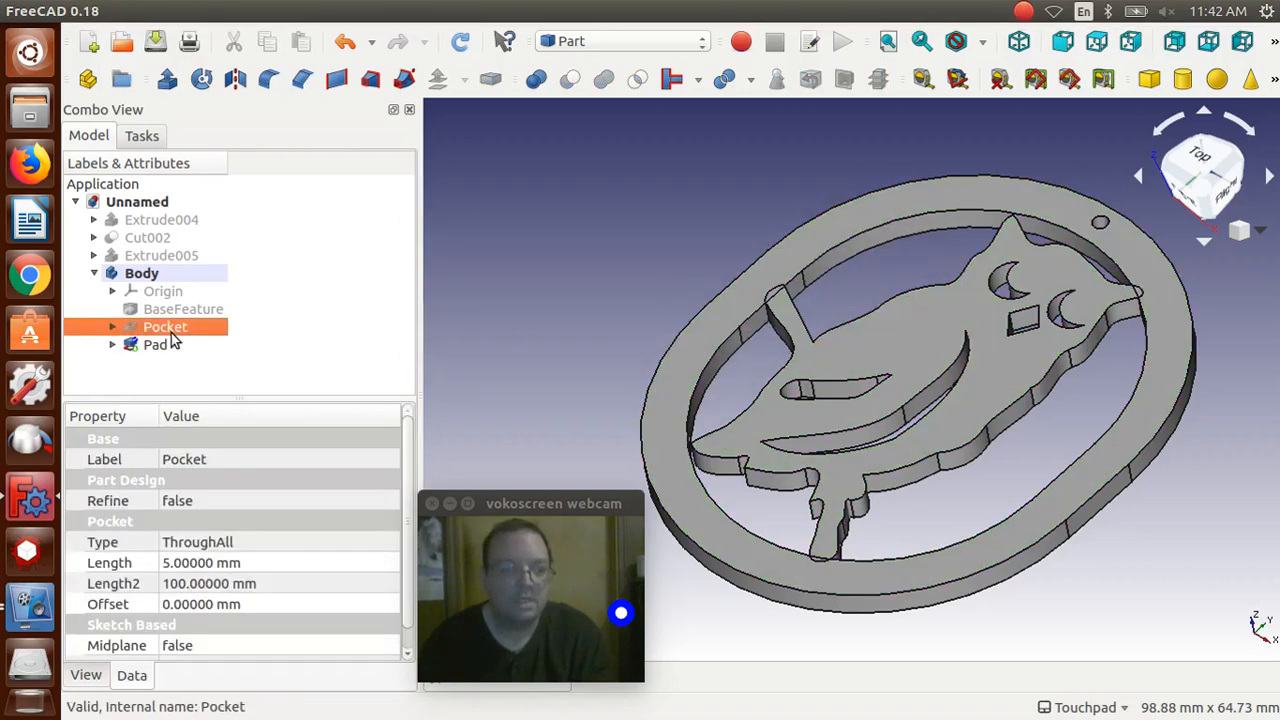
pyautogui.press('space')
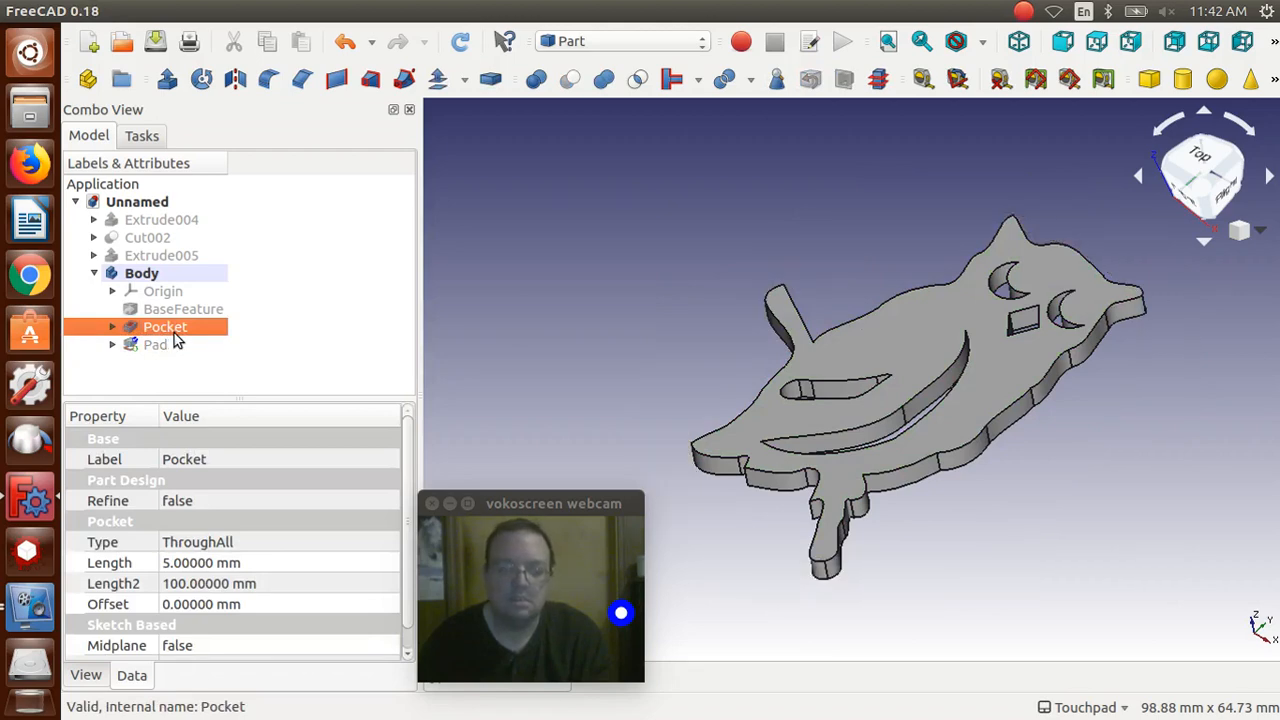
pyautogui.press('space')
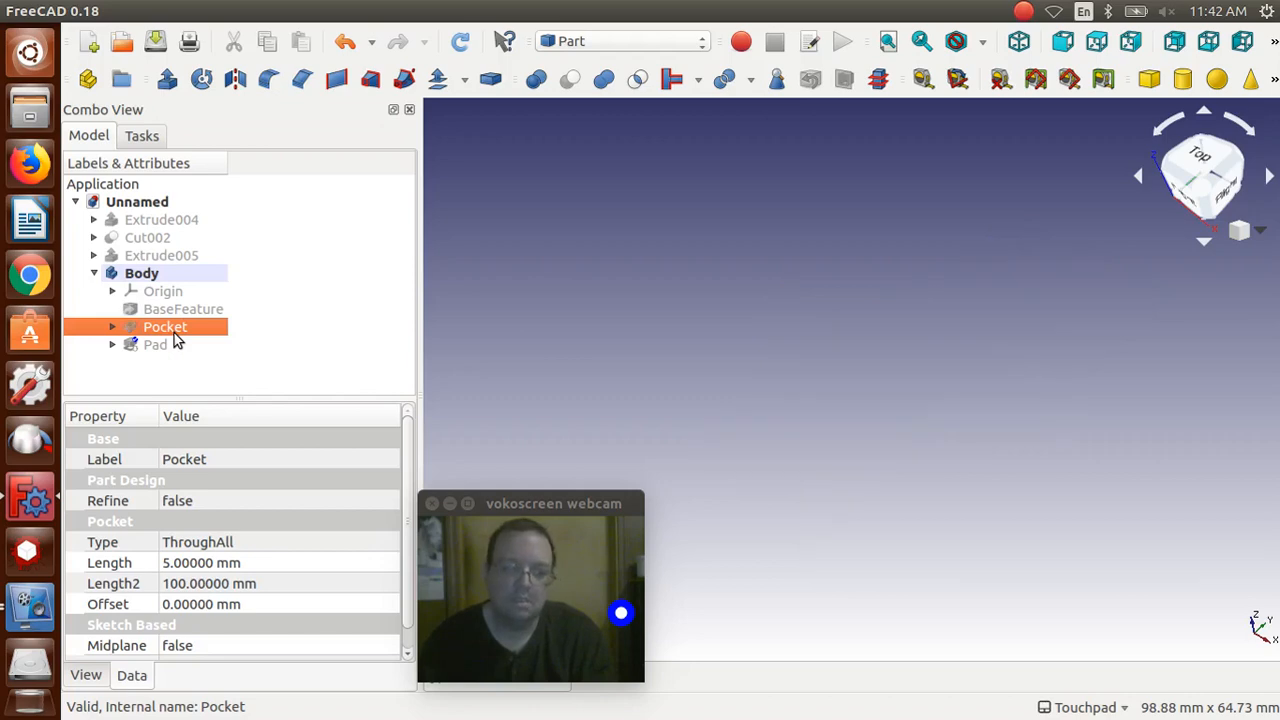
pyautogui.press('space')
# Show the Pad again and fuse it with the Pocket into one solid
pyautogui.click(159, 346)
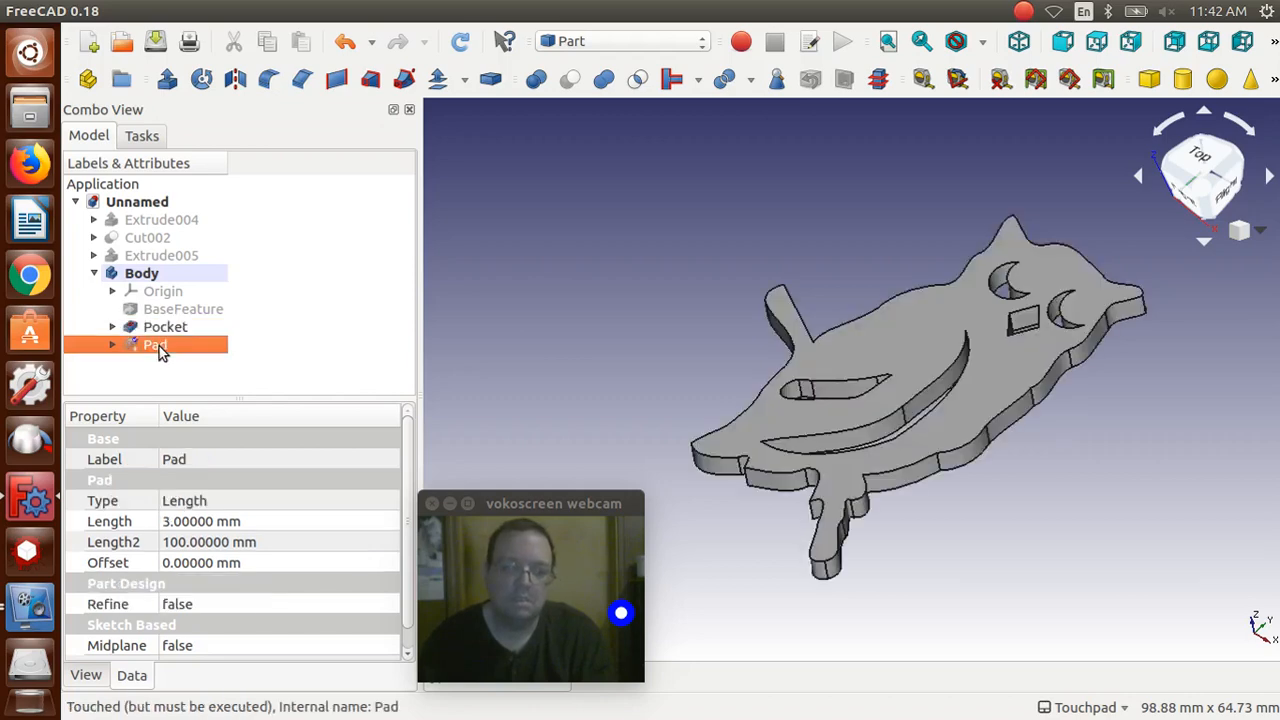
pyautogui.press('space')
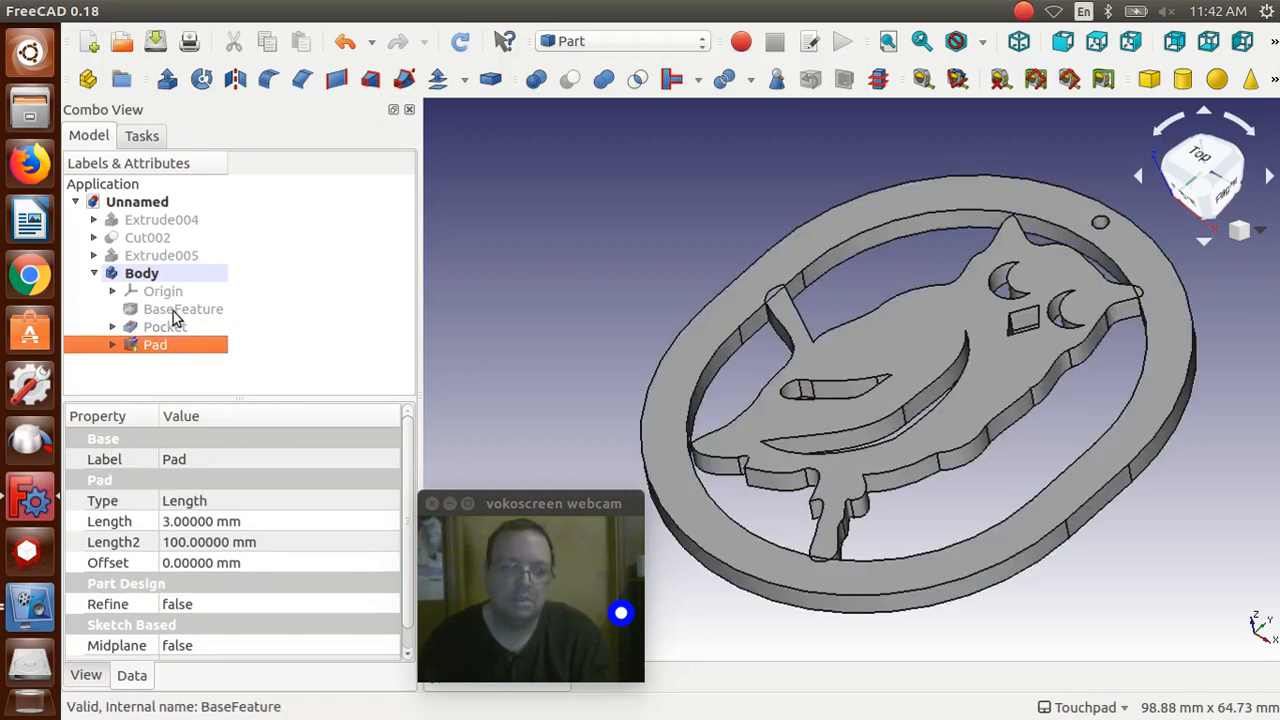
pyautogui.keyDown('ctrl'); pyautogui.click(167, 327); pyautogui.keyUp('ctrl')
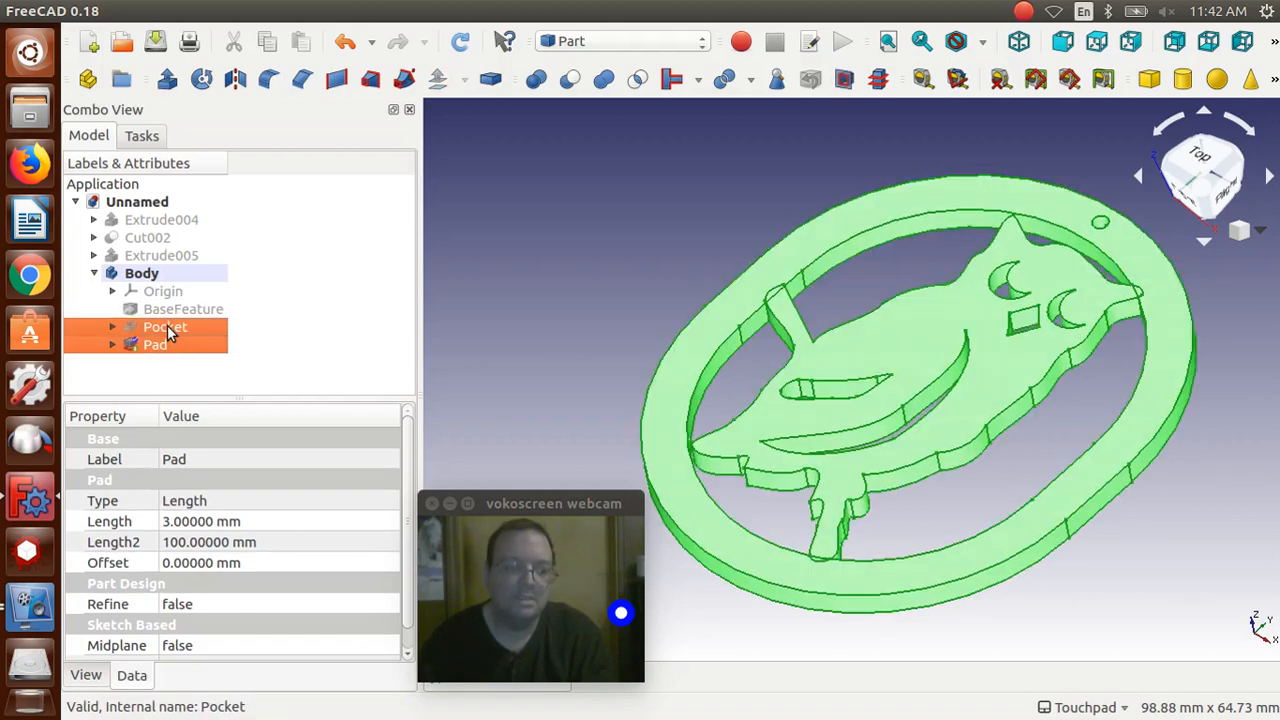
pyautogui.click(604, 80)
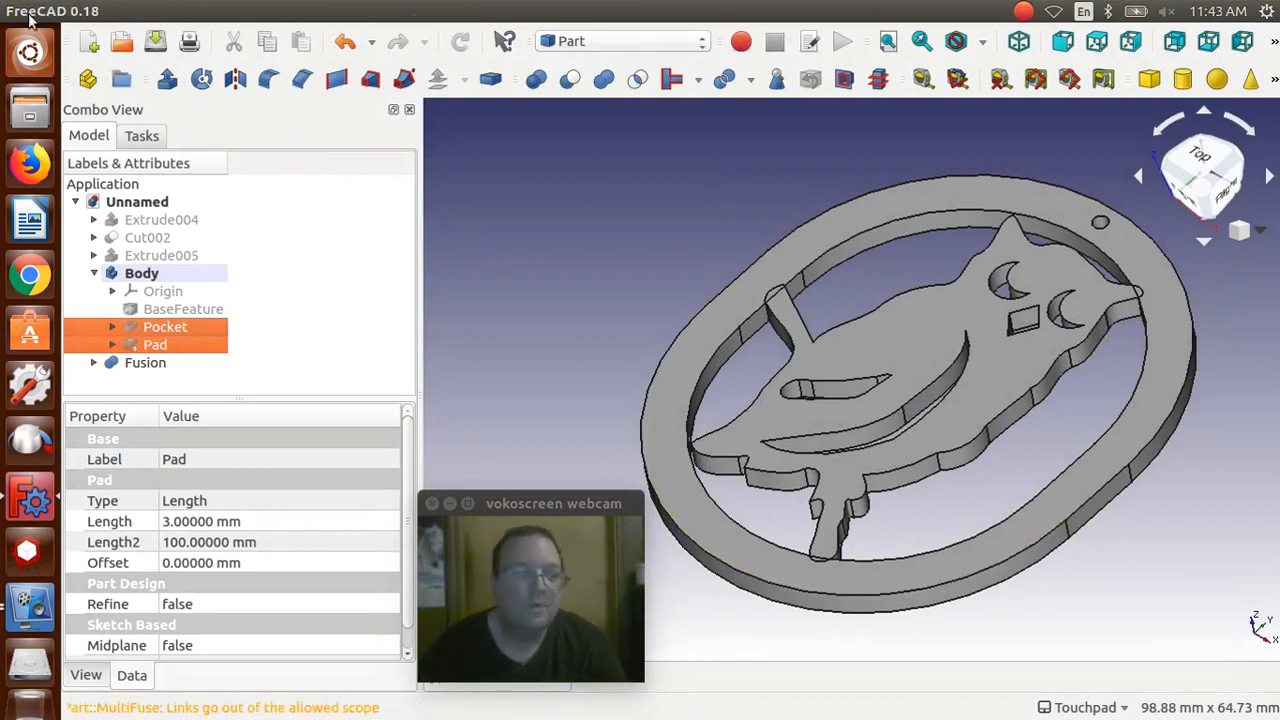
# Save the document as FlatOwlOrnament in the OwlsNFrog folder, in FreeCAD Document format
pyautogui.click(77, 14)
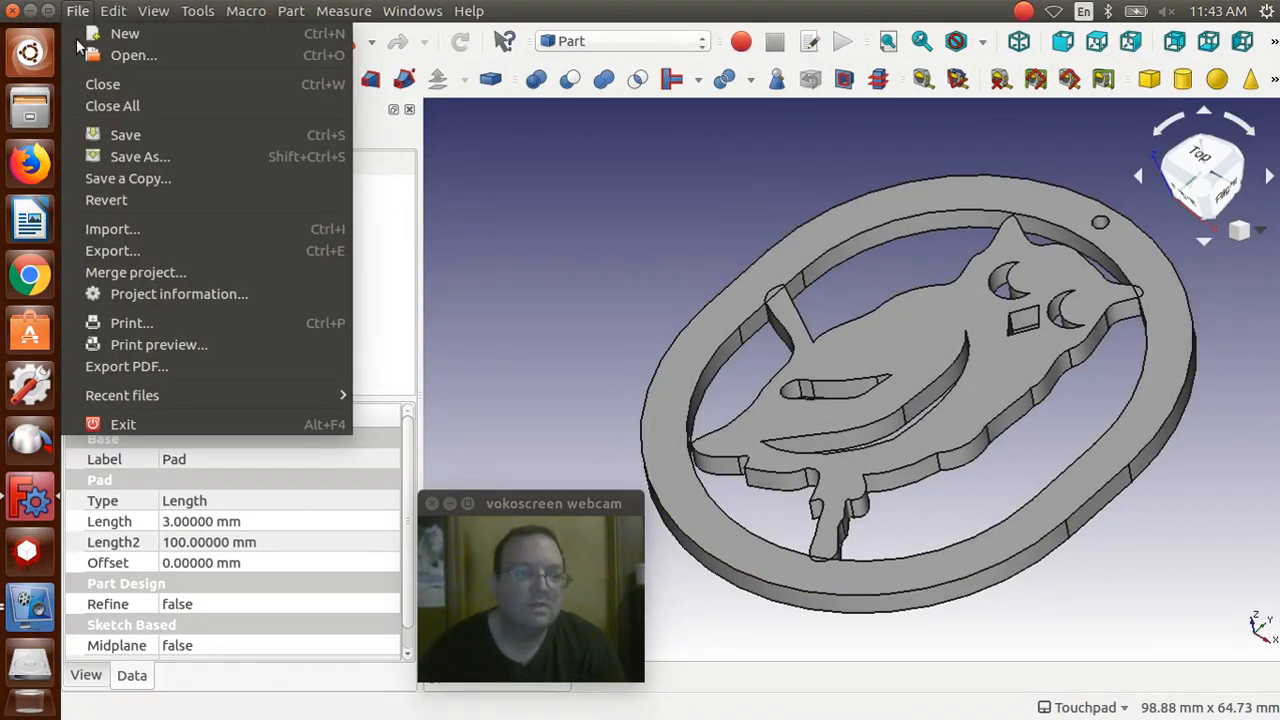
pyautogui.click(102, 130)
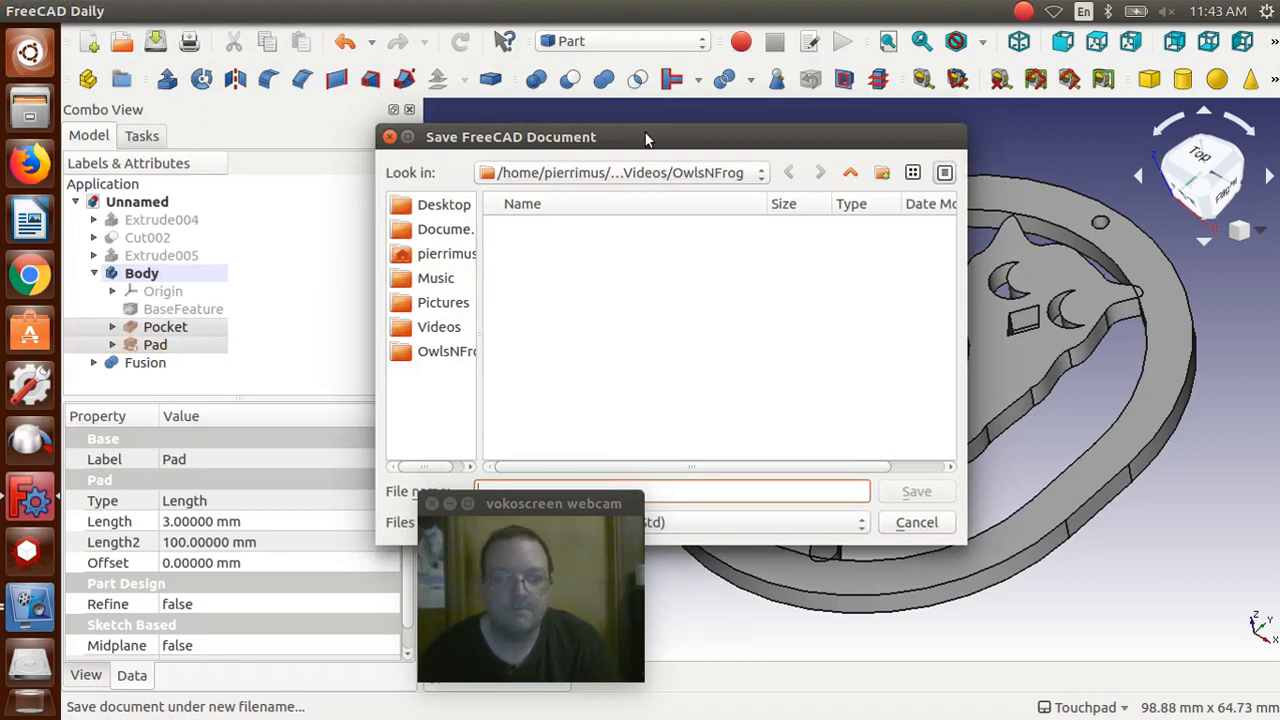
pyautogui.moveTo(641, 130); pyautogui.dragTo(920, 107)
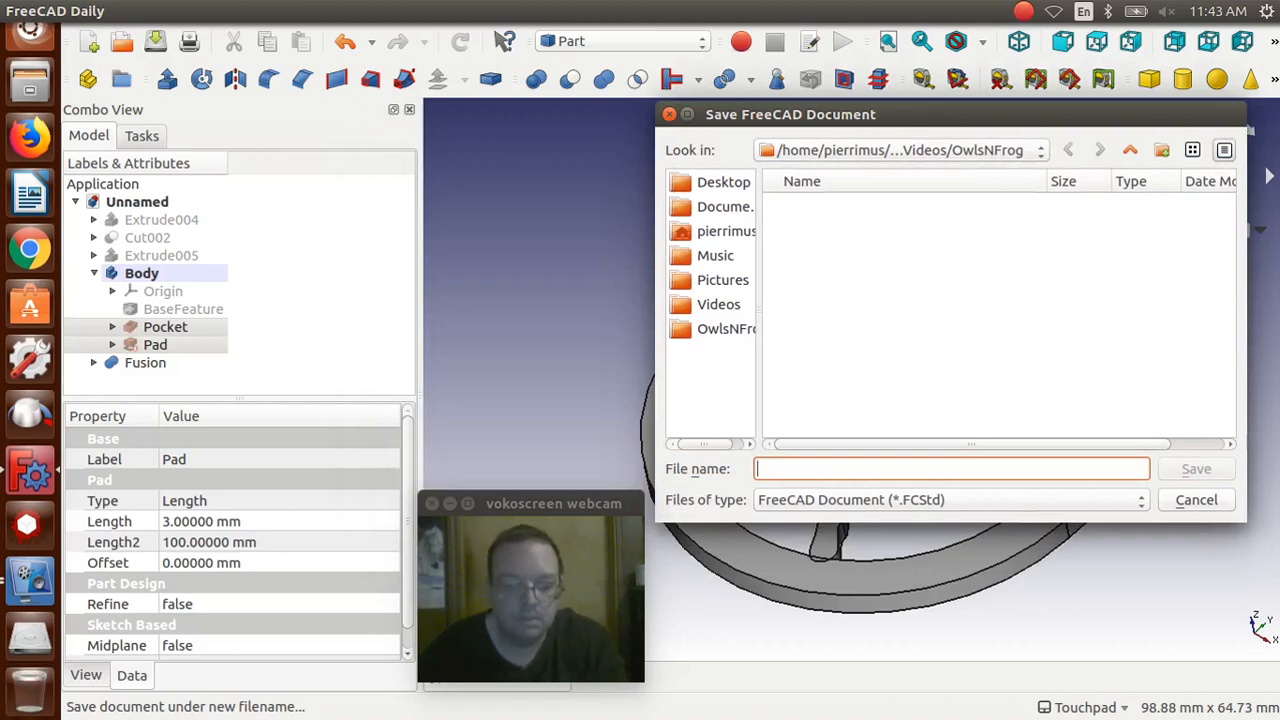
pyautogui.write('Flat O')
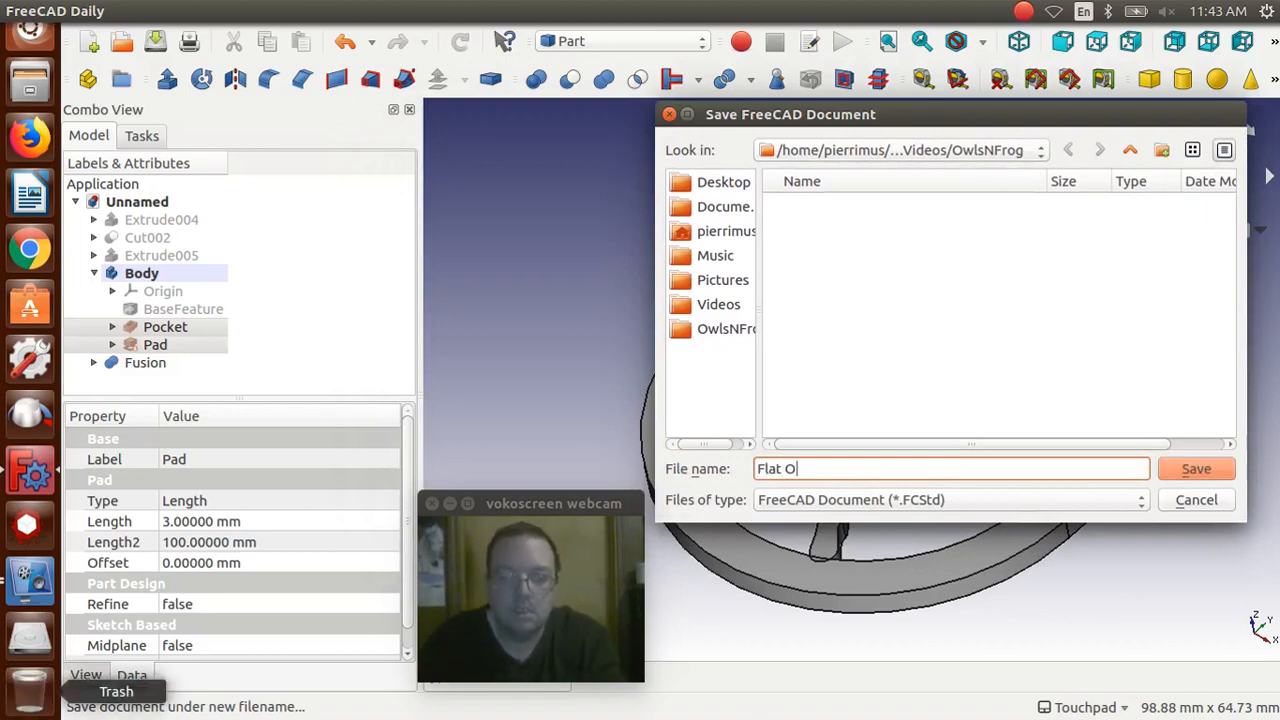
pyautogui.write('Owl ')
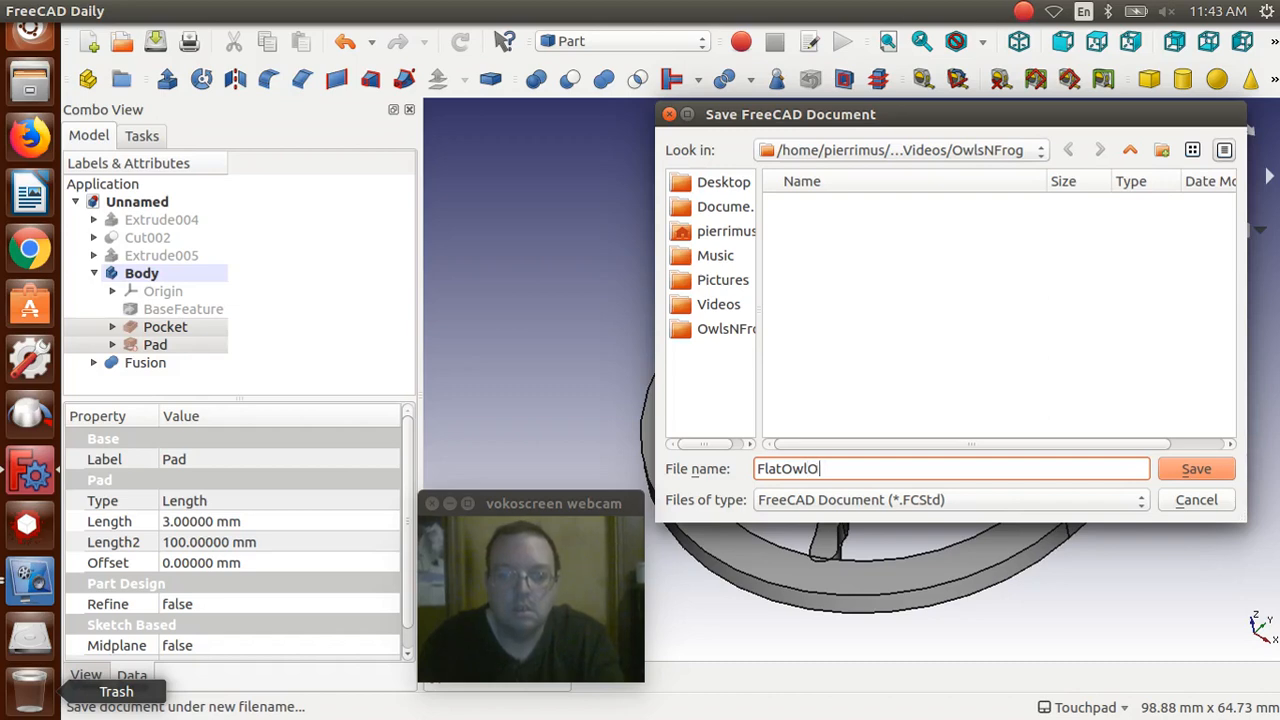
pyautogui.write('rnament')
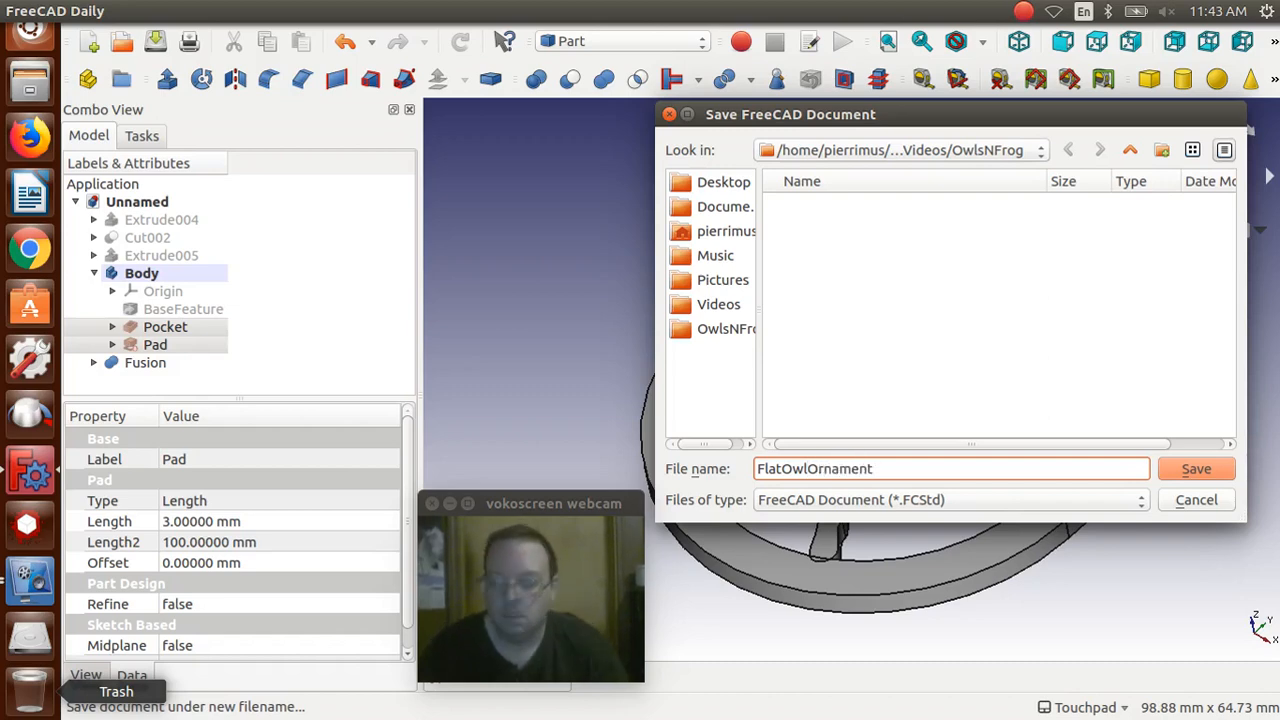
pyautogui.click(1222, 474)
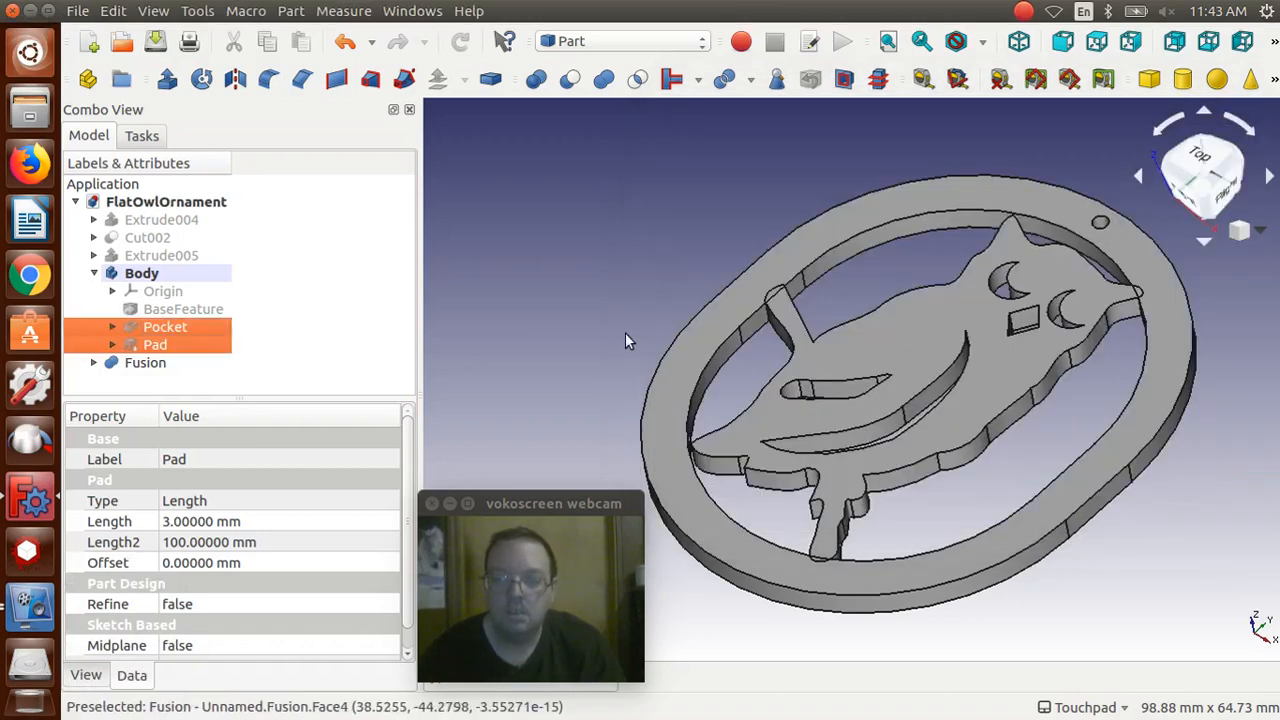
# Export the Fusion as FlatOwlOrnament in Additive Manufacturing Format (*.amf) to the OwlsNFrog folder
pyautogui.click(147, 366)
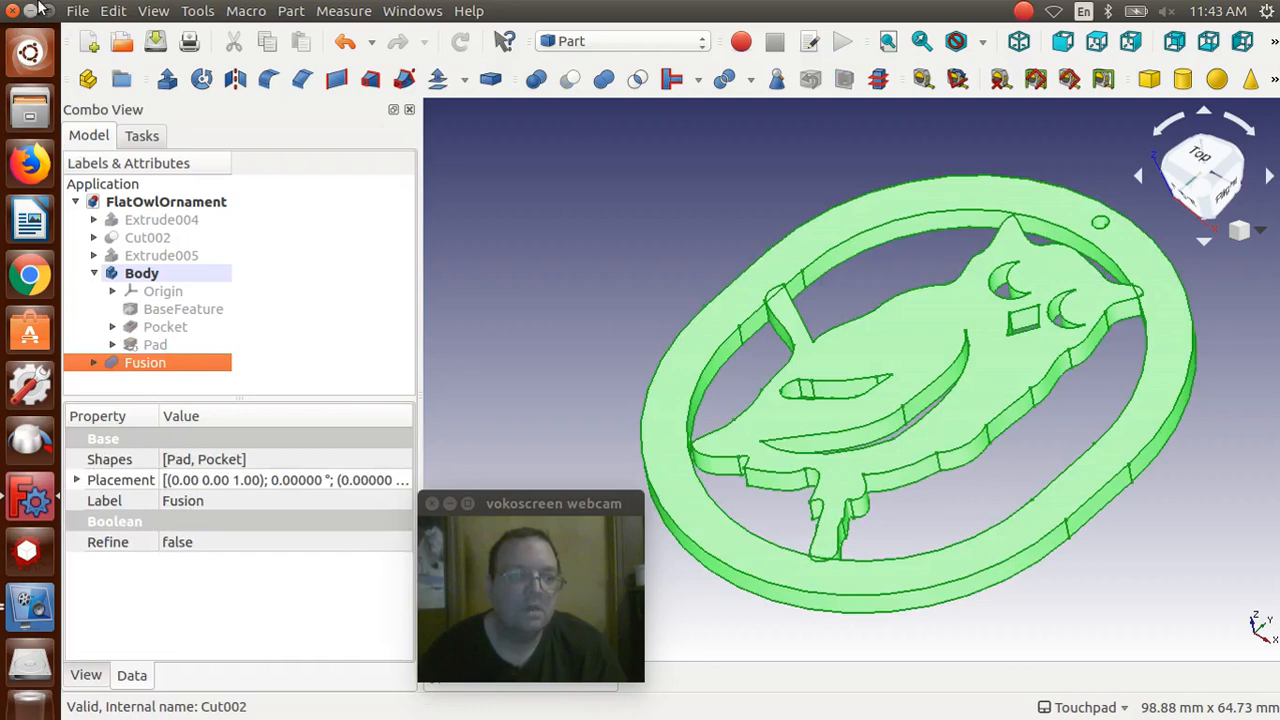
pyautogui.click(77, 11)
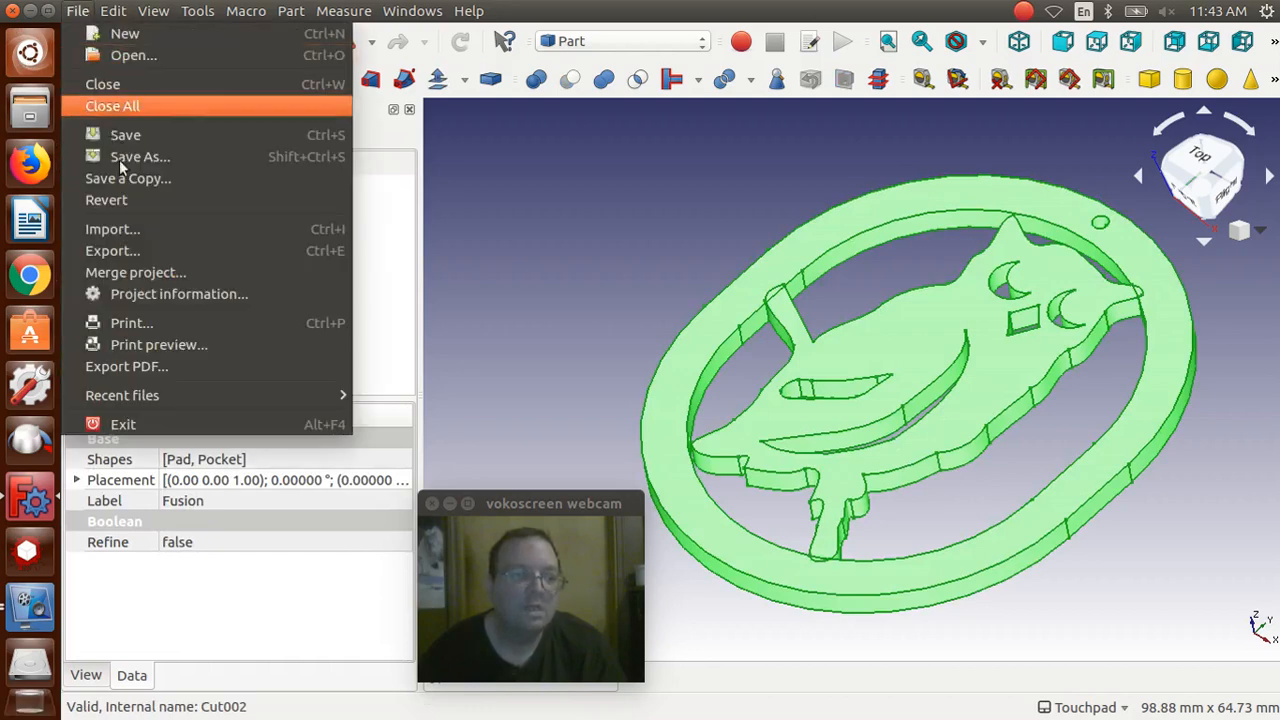
pyautogui.click(142, 248)
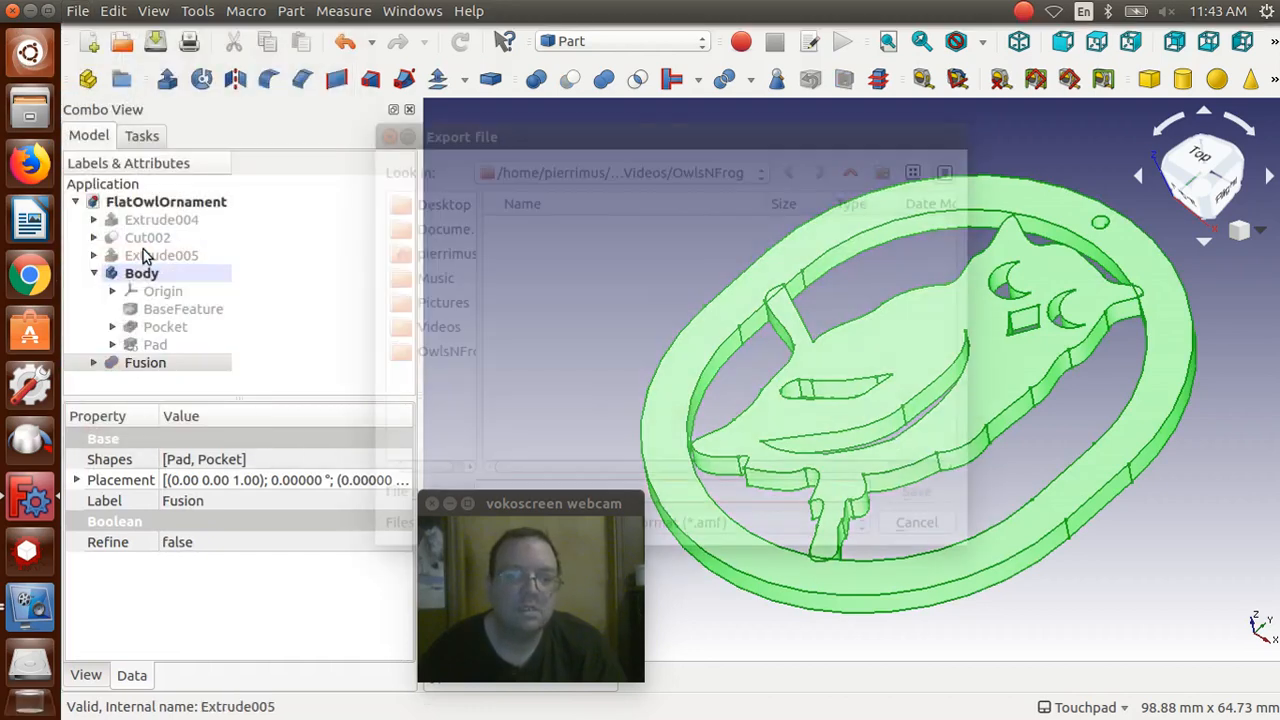
pyautogui.moveTo(556, 140); pyautogui.dragTo(881, 93)
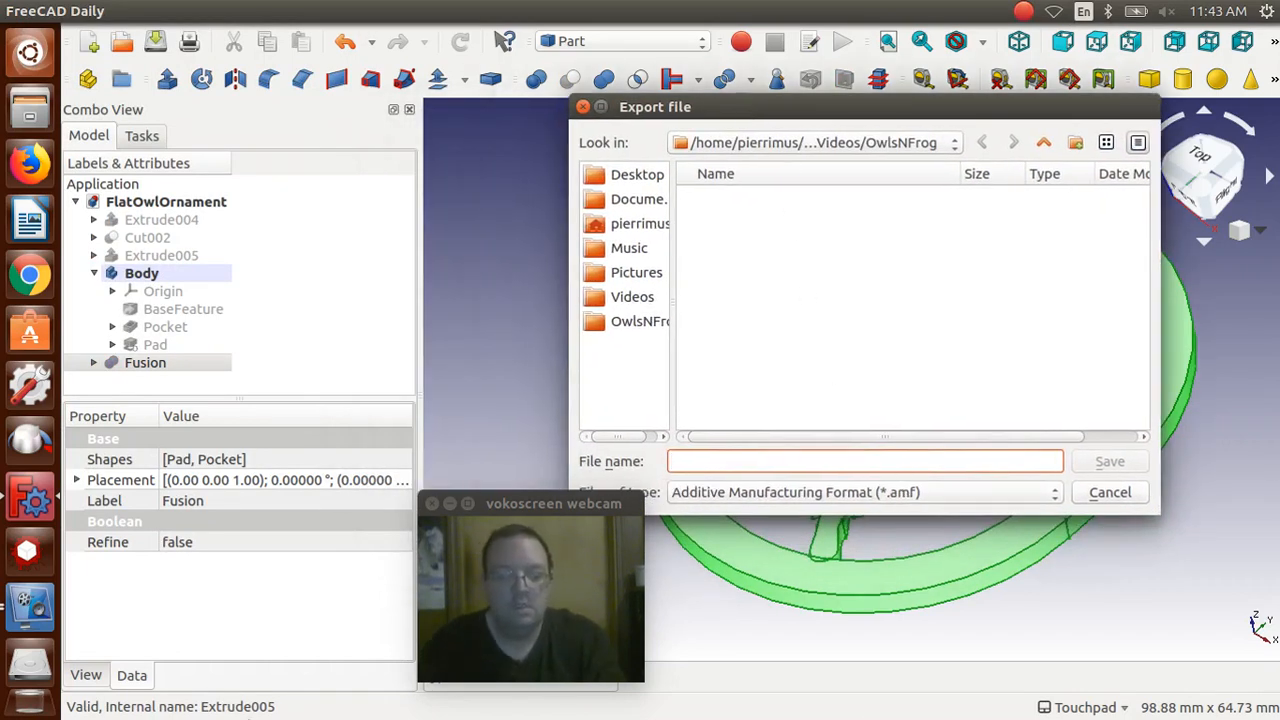
pyautogui.write('Flat ')
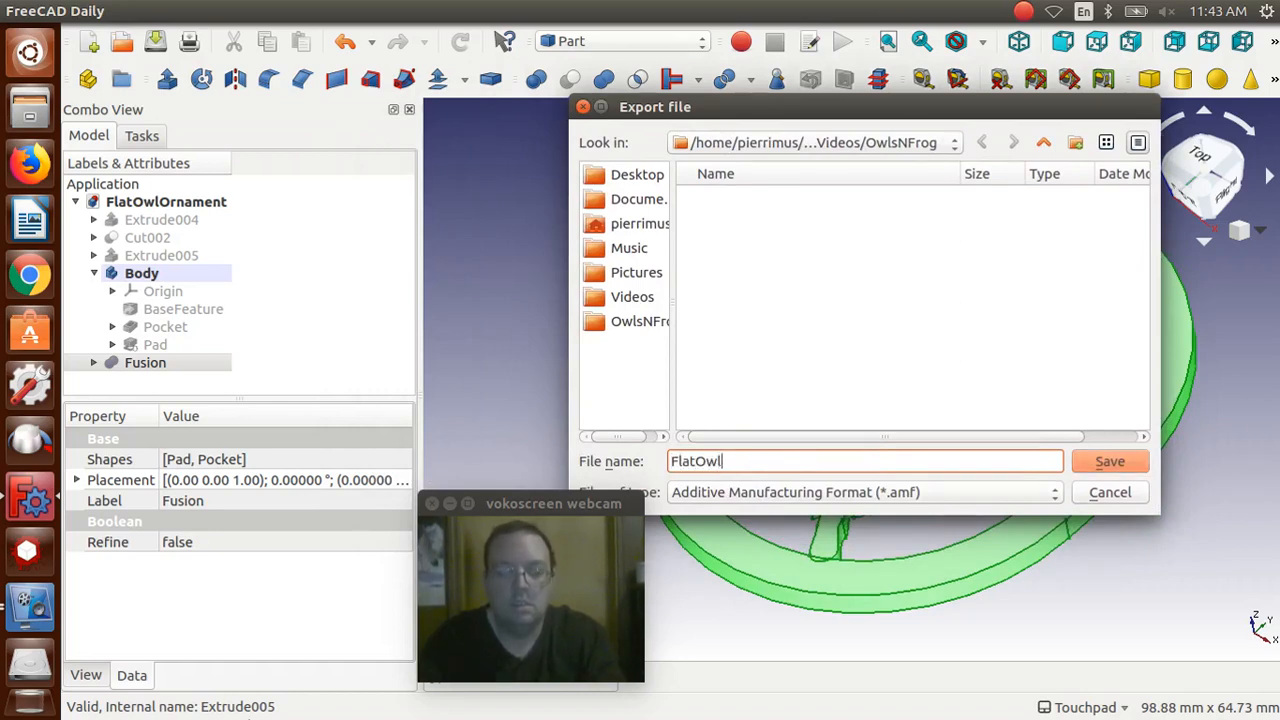
pyautogui.write('Ornament')
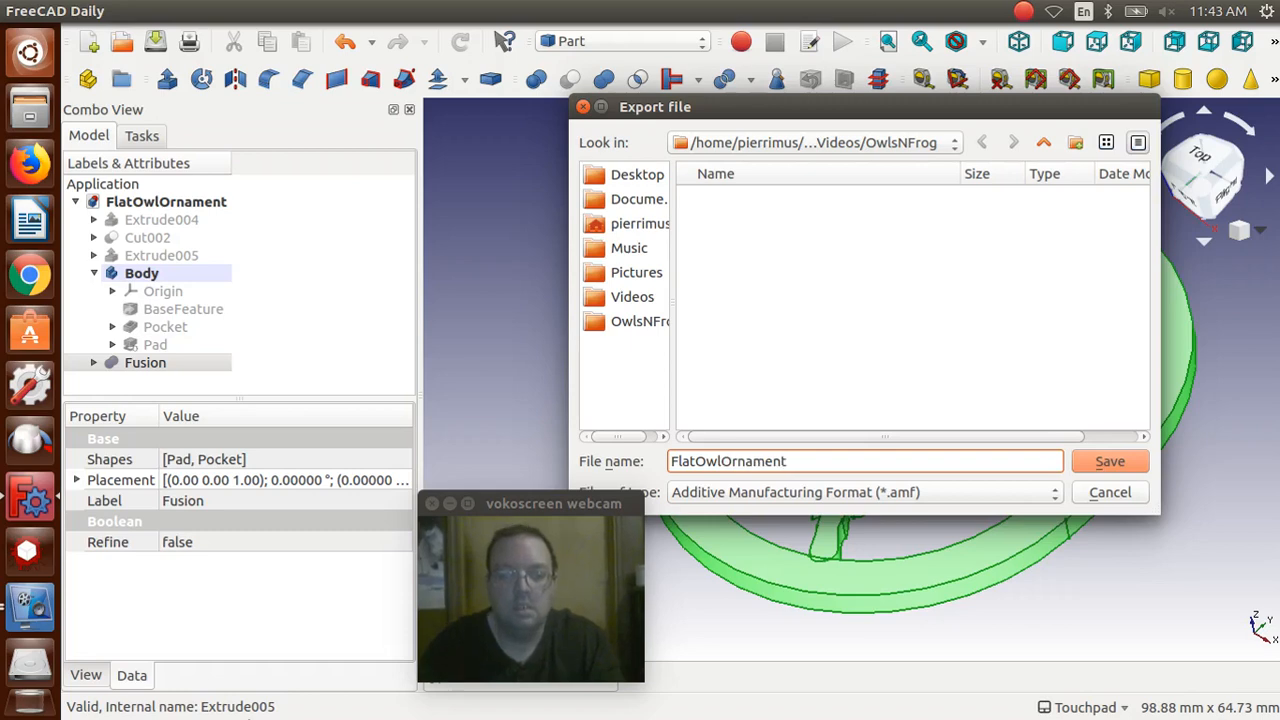
pyautogui.click(1097, 466)
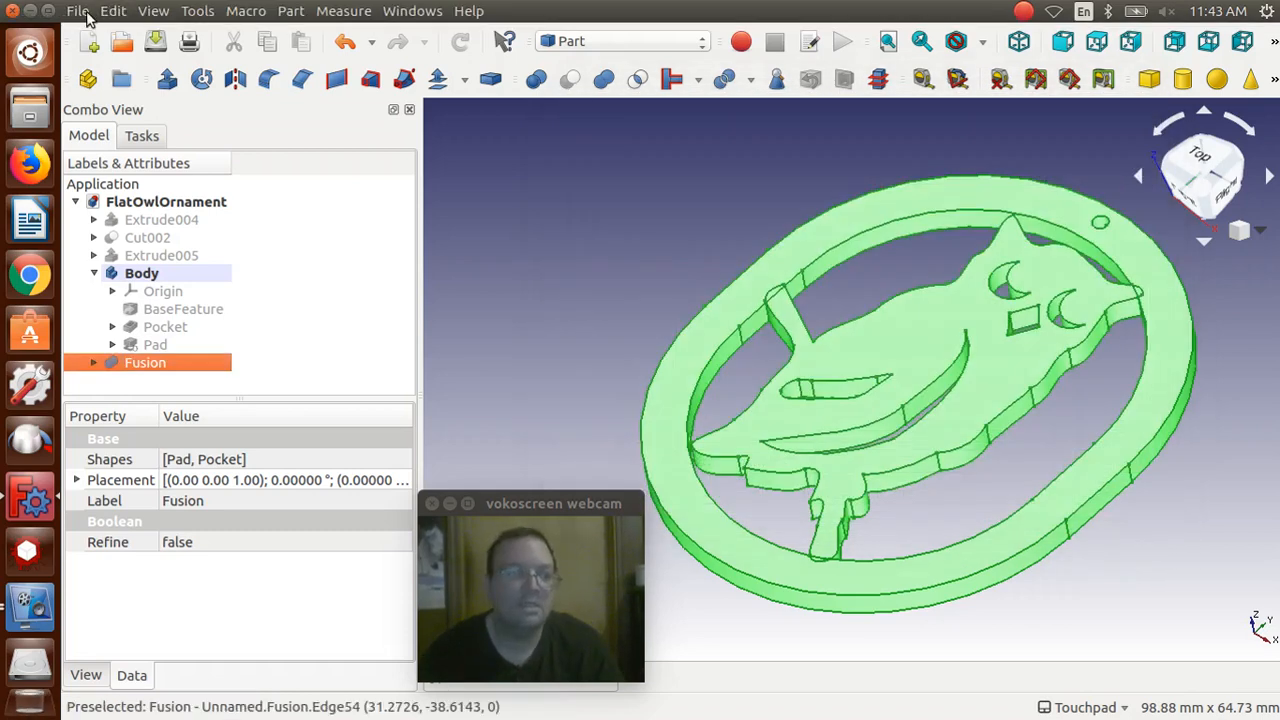
# Export the Fusion as an STL mesh named FlatOwlOrnament to the OwlsNFrog folder
pyautogui.click(78, 11)
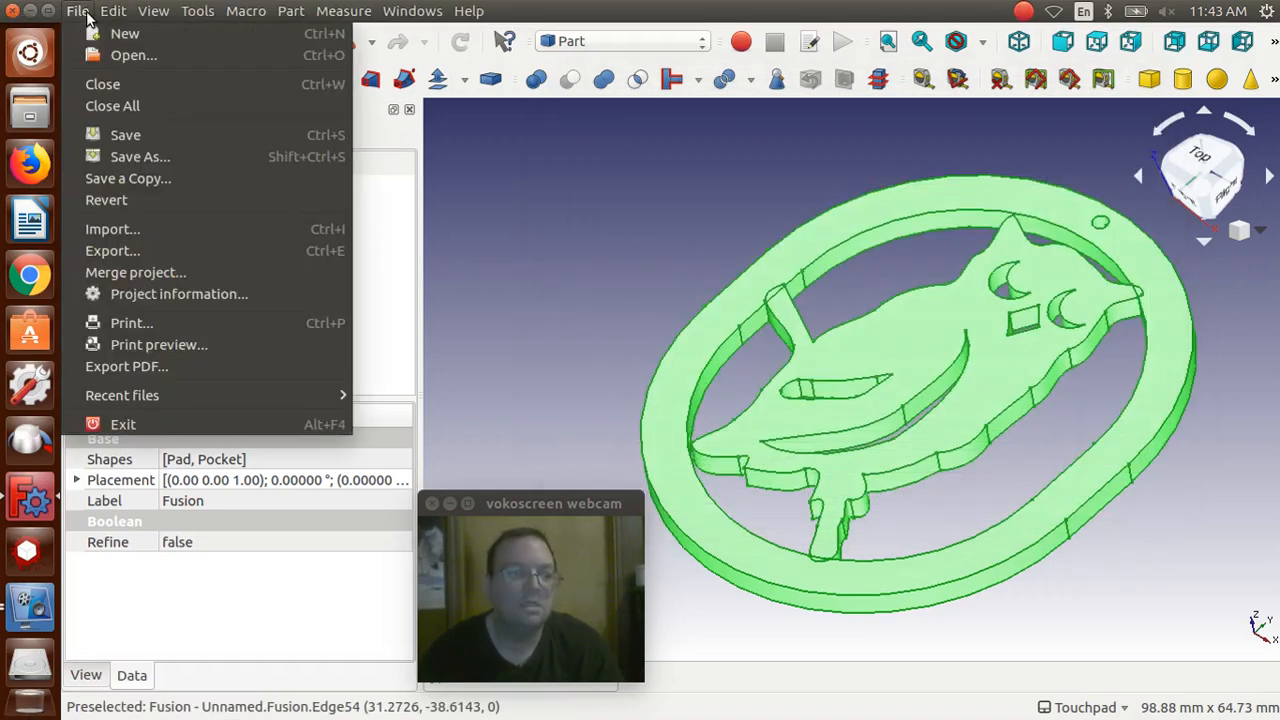
pyautogui.click(108, 250)
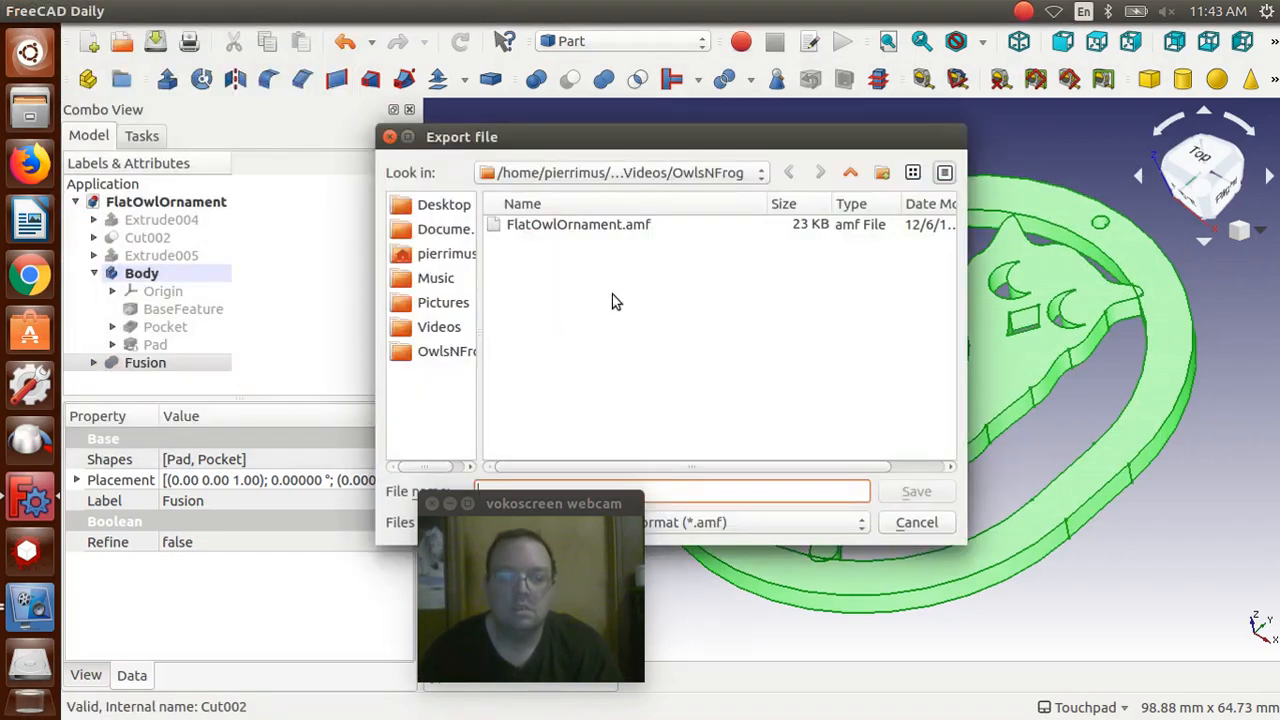
pyautogui.moveTo(690, 141); pyautogui.dragTo(944, 128)
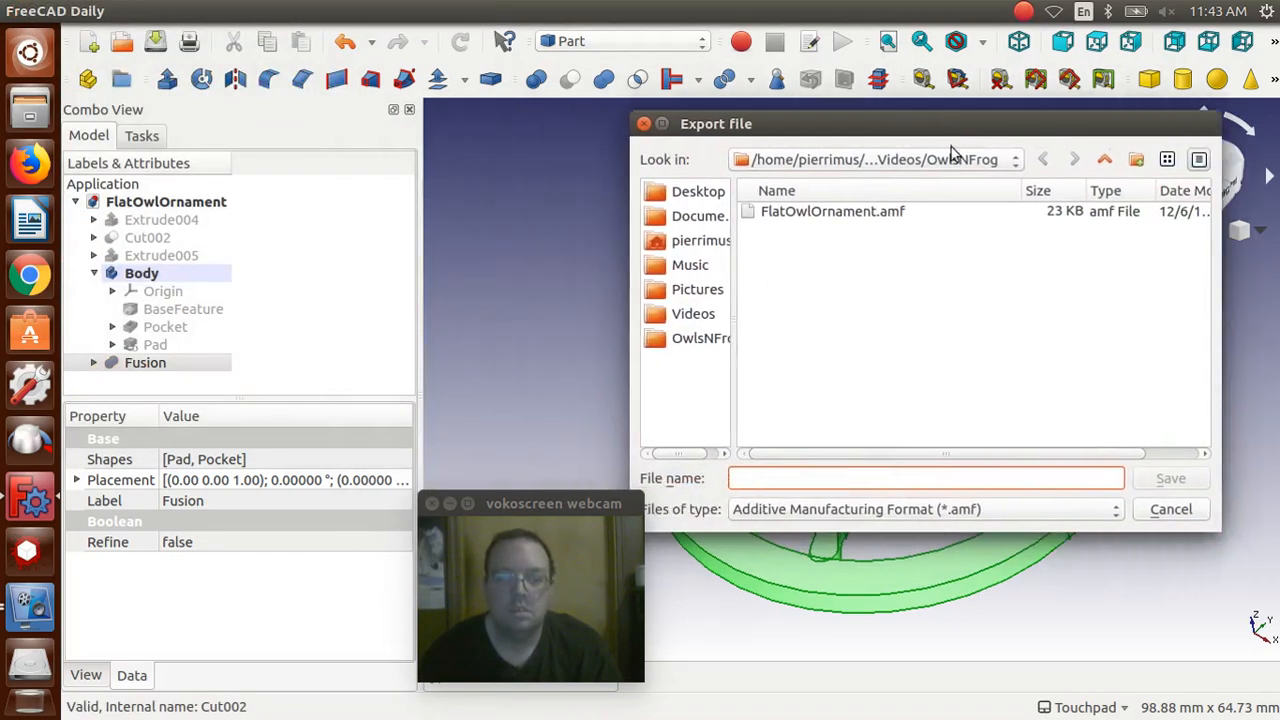
pyautogui.click(840, 511)
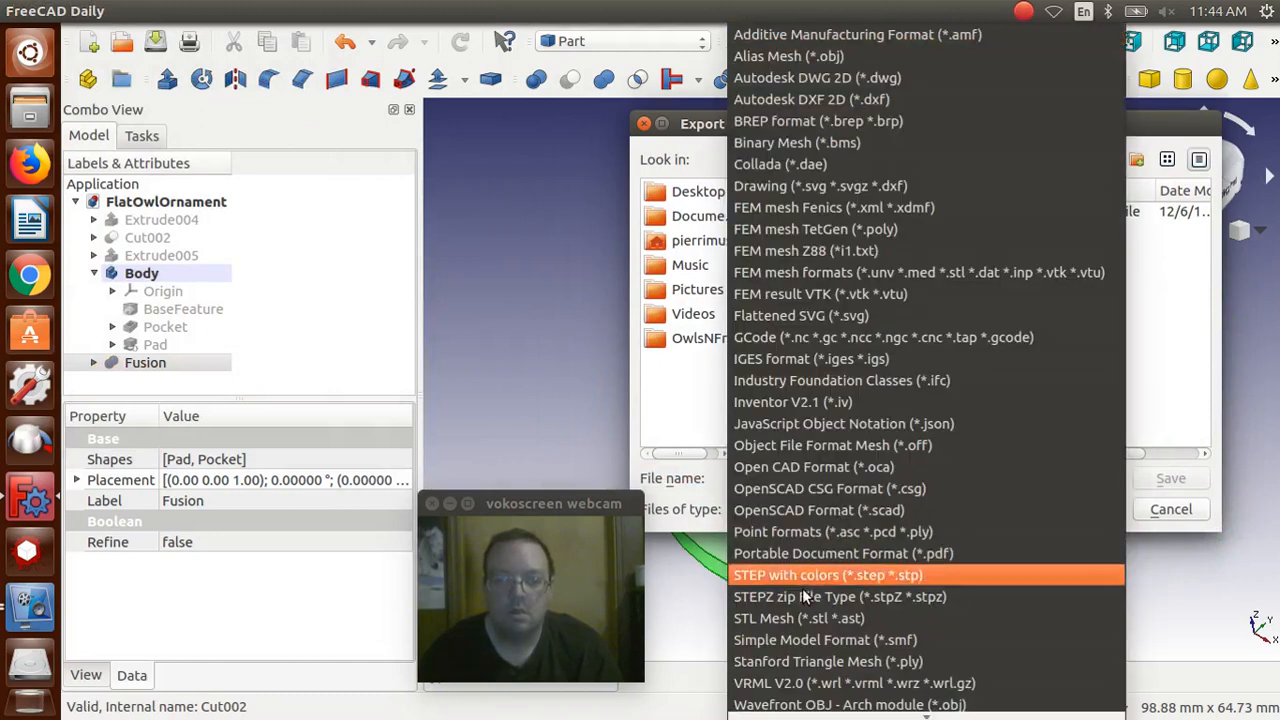
pyautogui.click(805, 618)
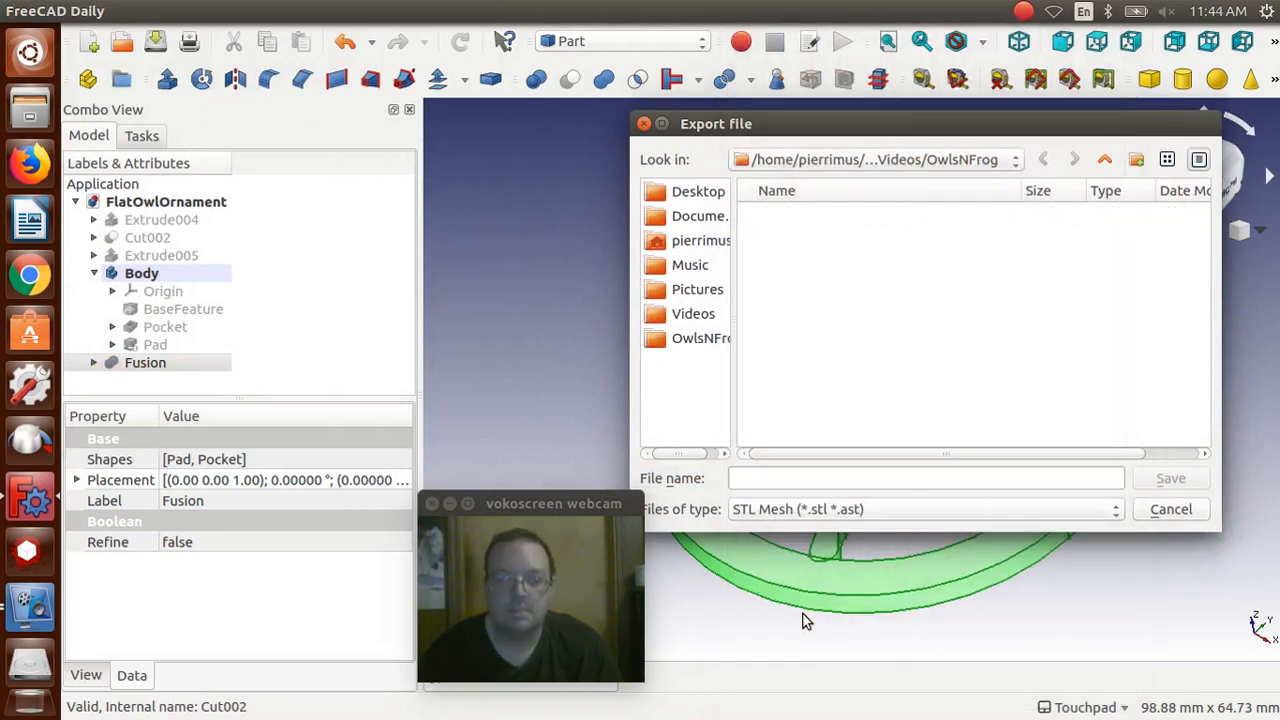
pyautogui.click(784, 480)
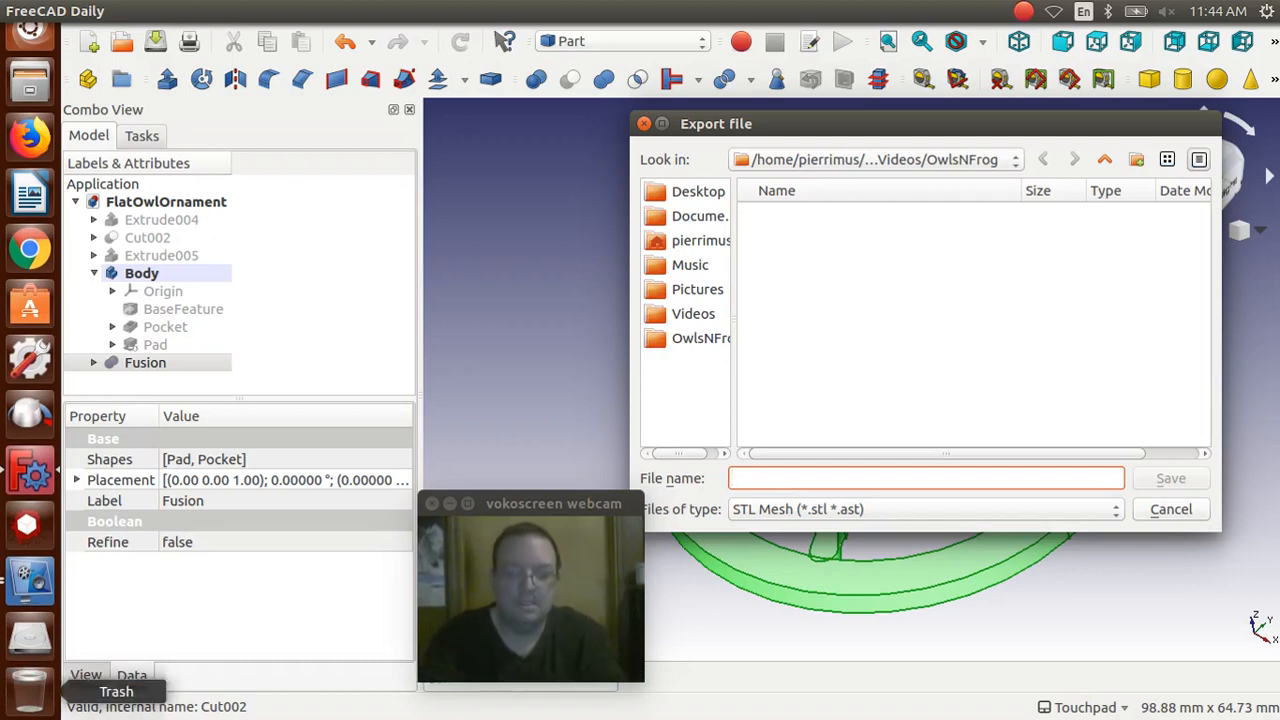
pyautogui.write('Flat')
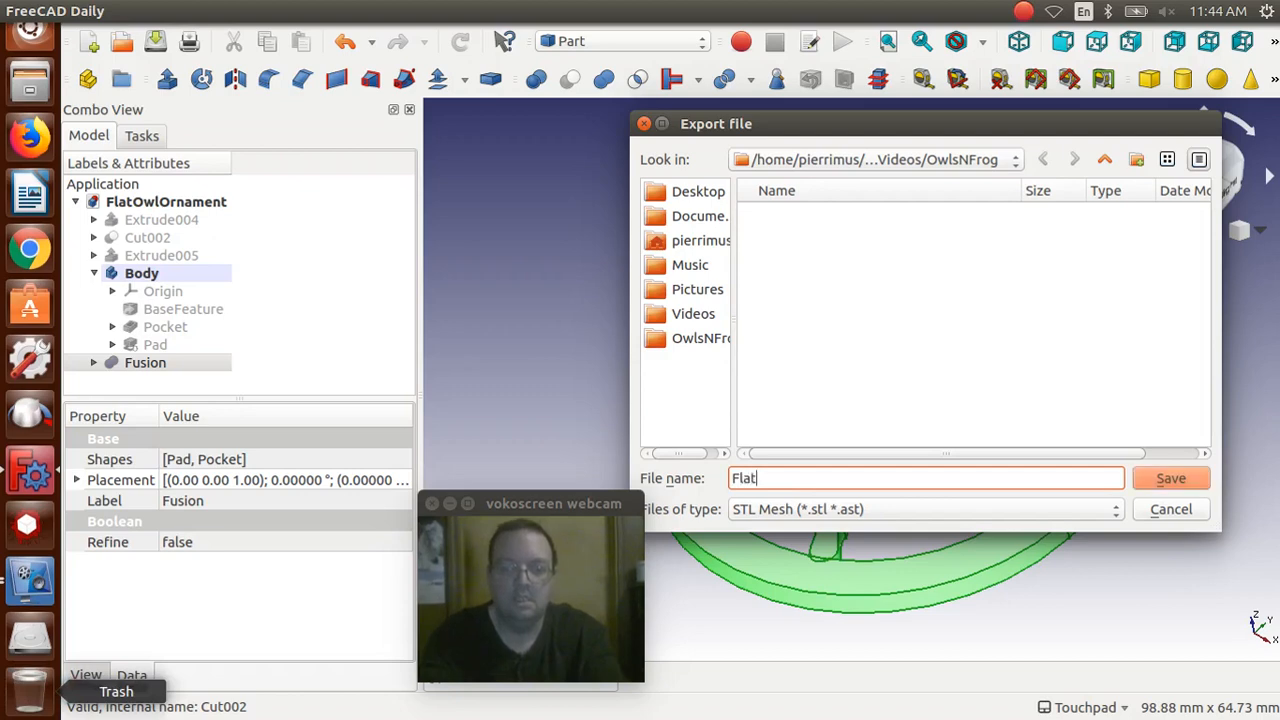
pyautogui.write('OwlOrnament')
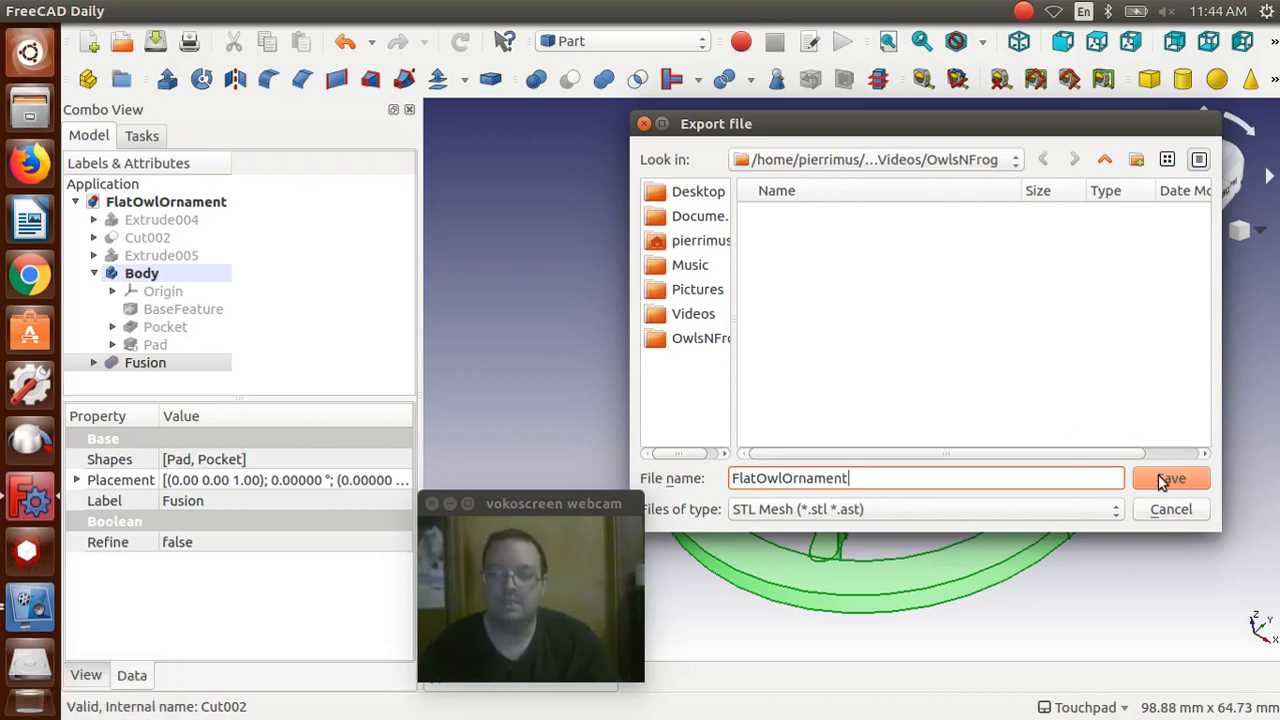
pyautogui.click(1166, 478)
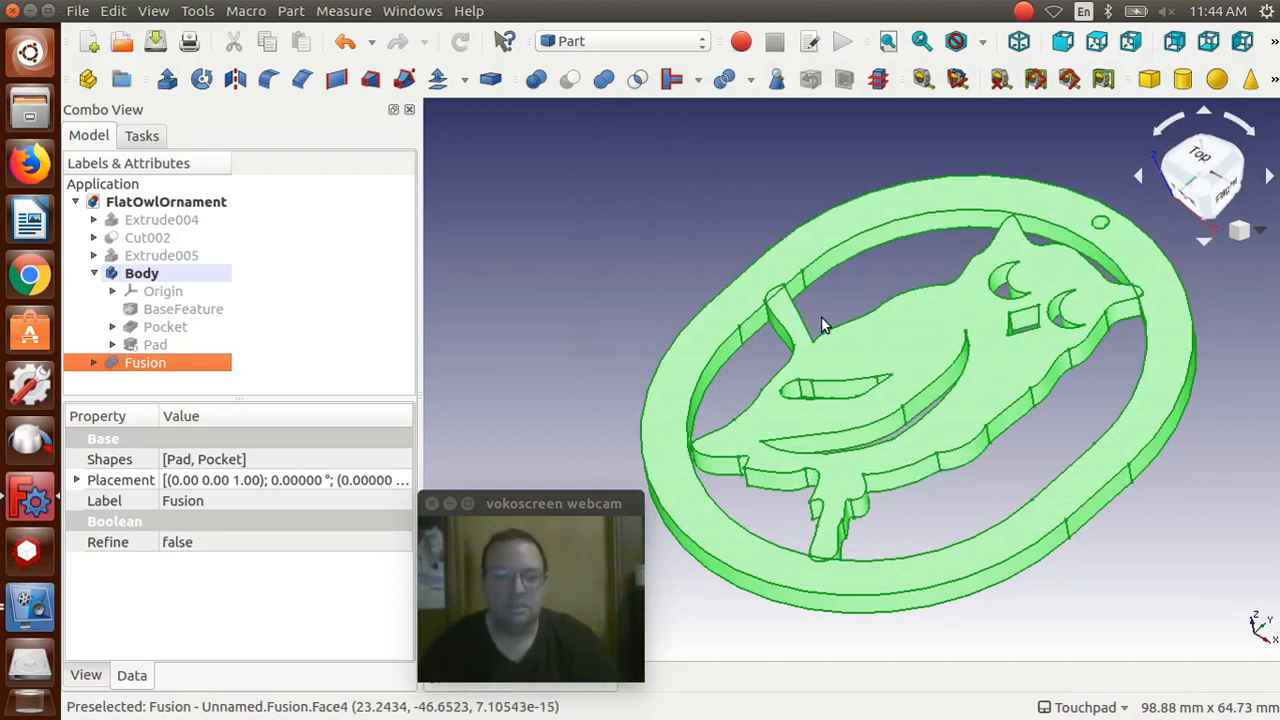
pyautogui.click(709, 236)
pyautogui.keyDown('shift'); pyautogui.moveTo(714, 238); pyautogui.dragTo(728, 341); pyautogui.keyUp('shift')
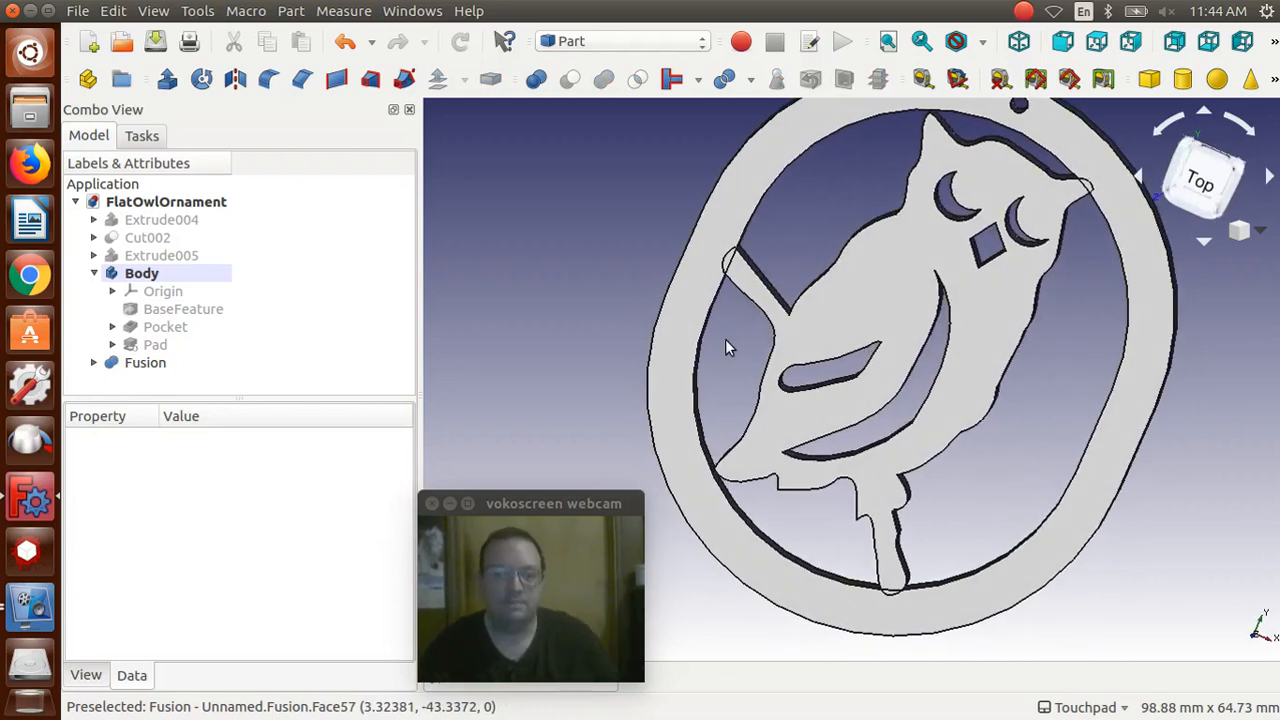
pyautogui.keyDown('shift'); pyautogui.moveTo(725, 339); pyautogui.dragTo(727, 349); pyautogui.keyUp('shift')
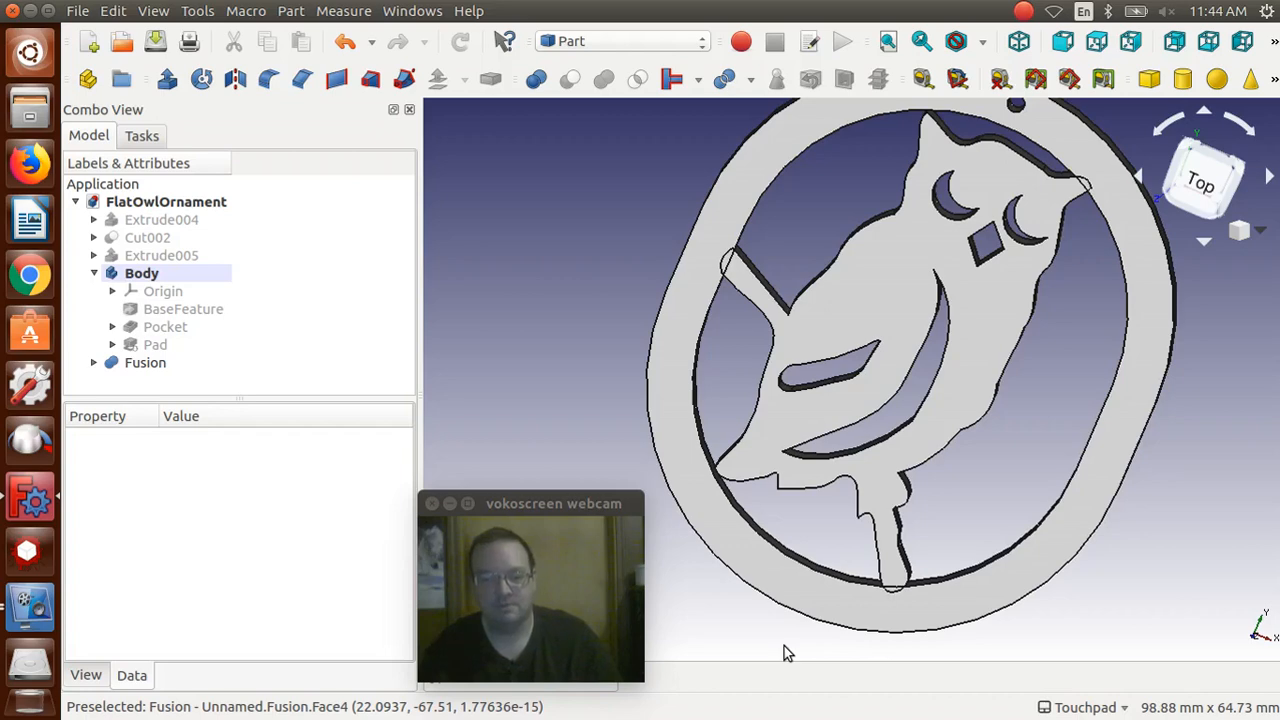